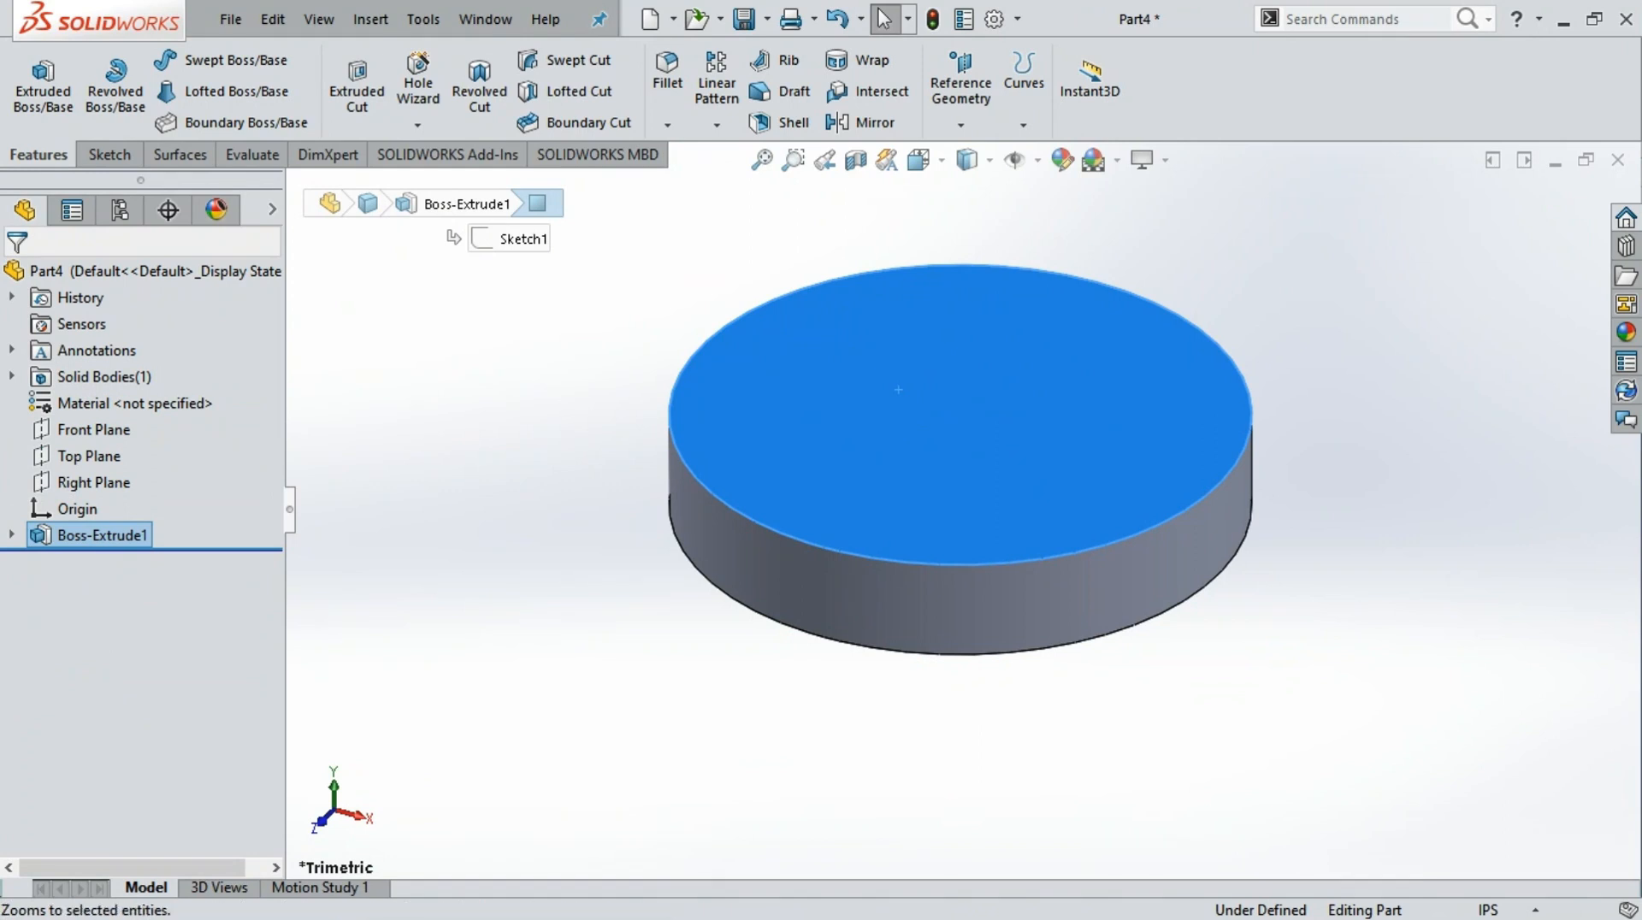
# Start a sketch on the Top Plane and convert the circular edge of the disc's top face into it
pyautogui.click(1033, 319)
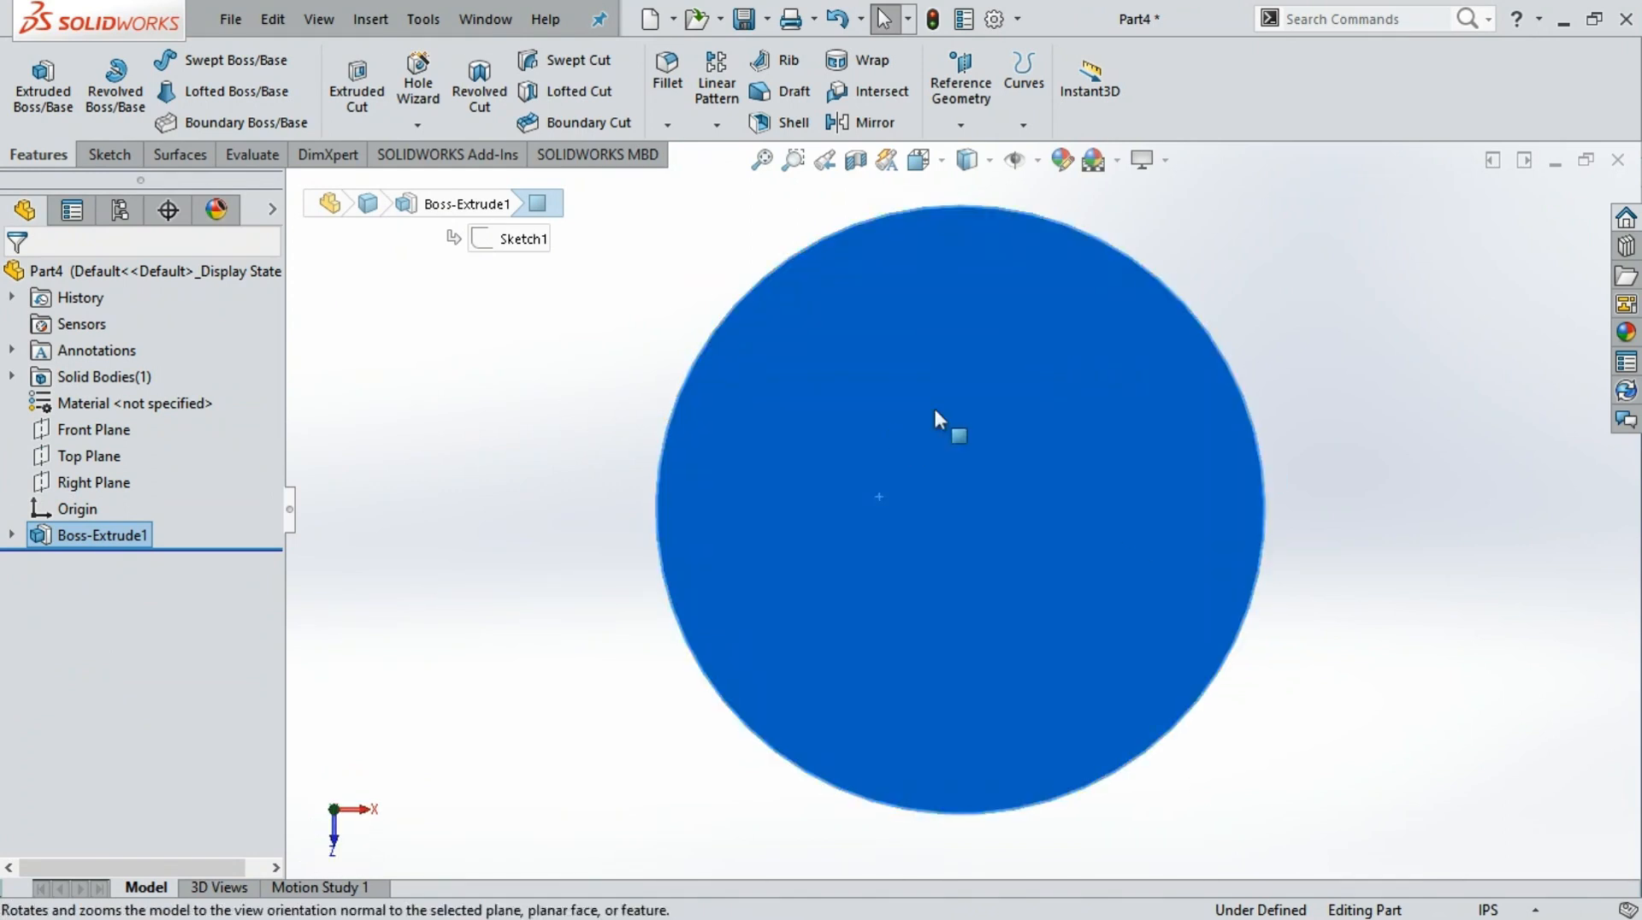
pyautogui.moveTo(1314, 407); pyautogui.dragTo(1245, 424, button='middle')
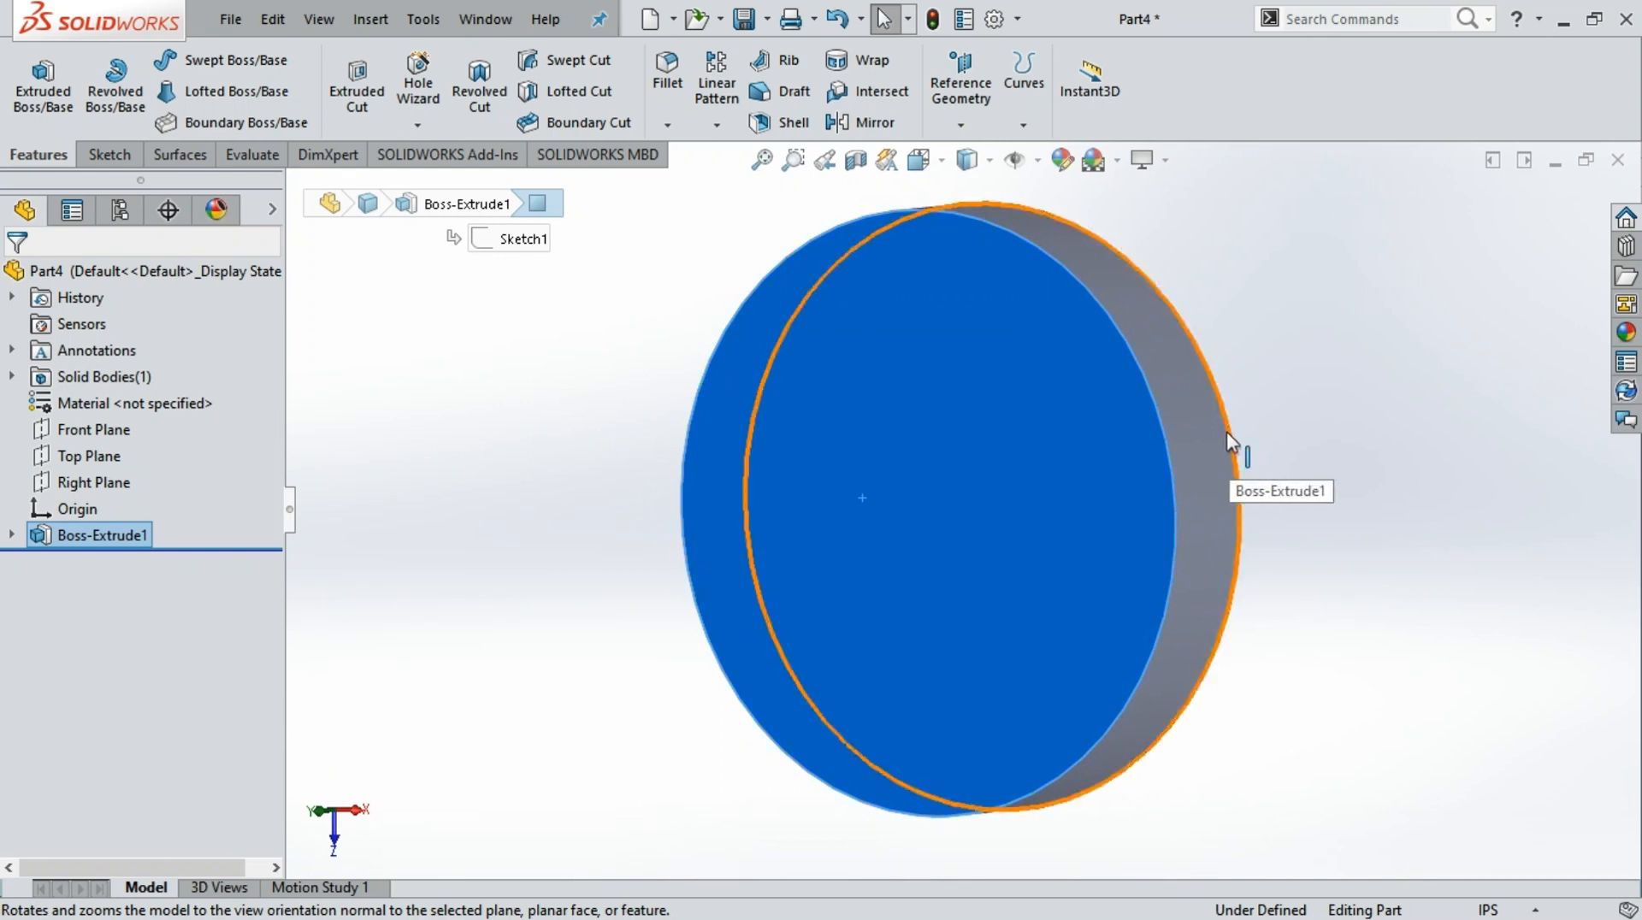
pyautogui.click(1165, 442)
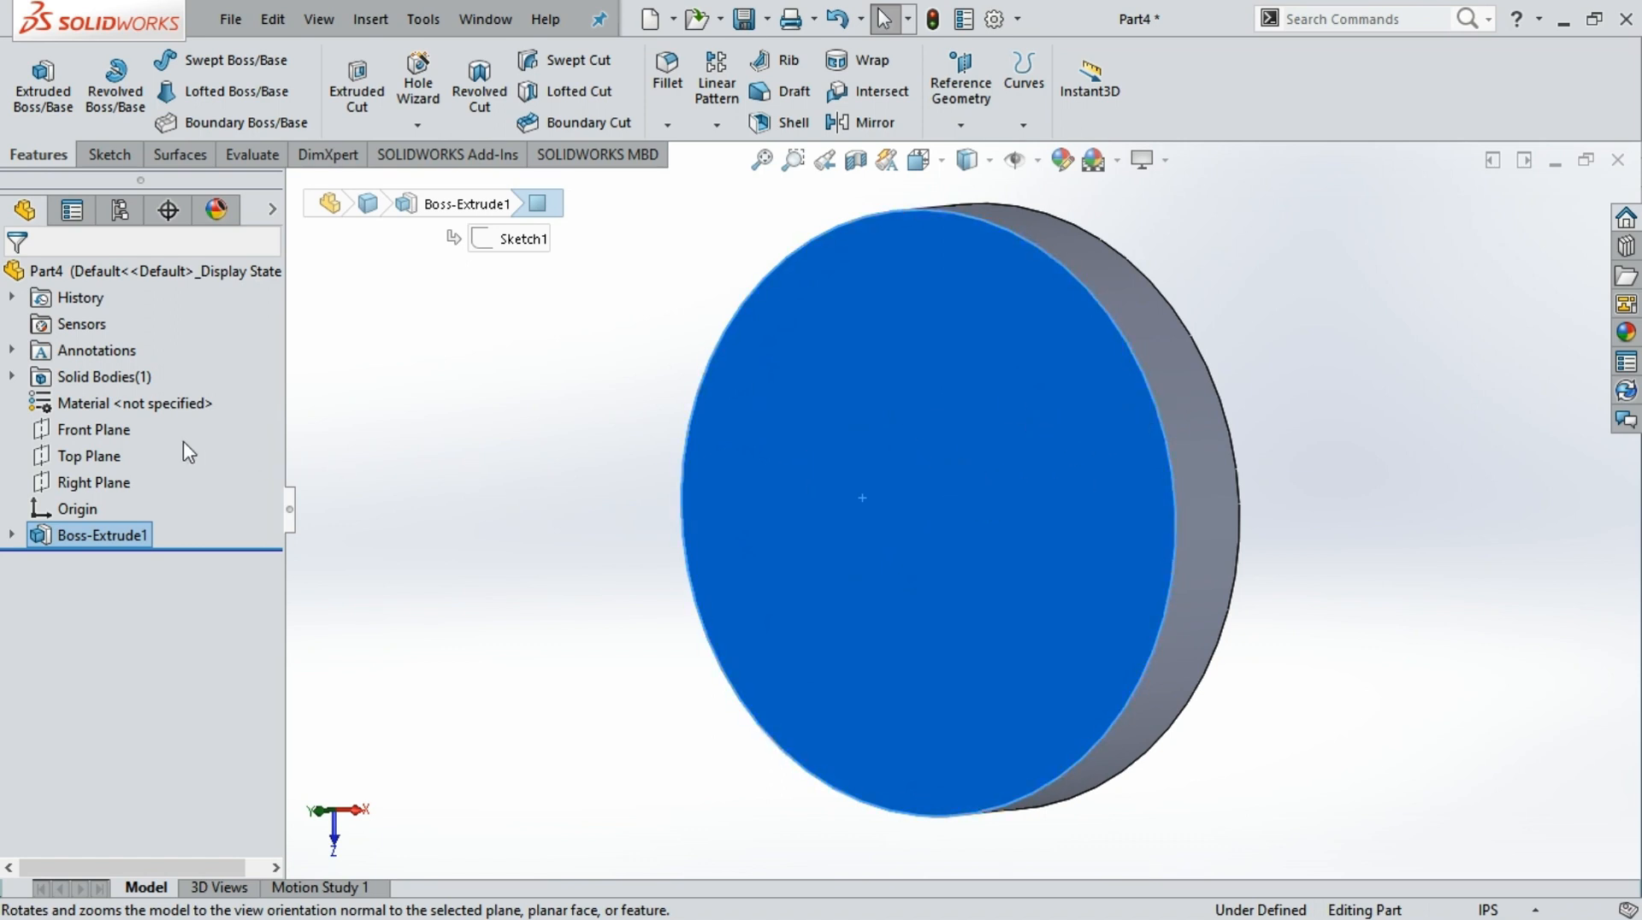
pyautogui.click(68, 457)
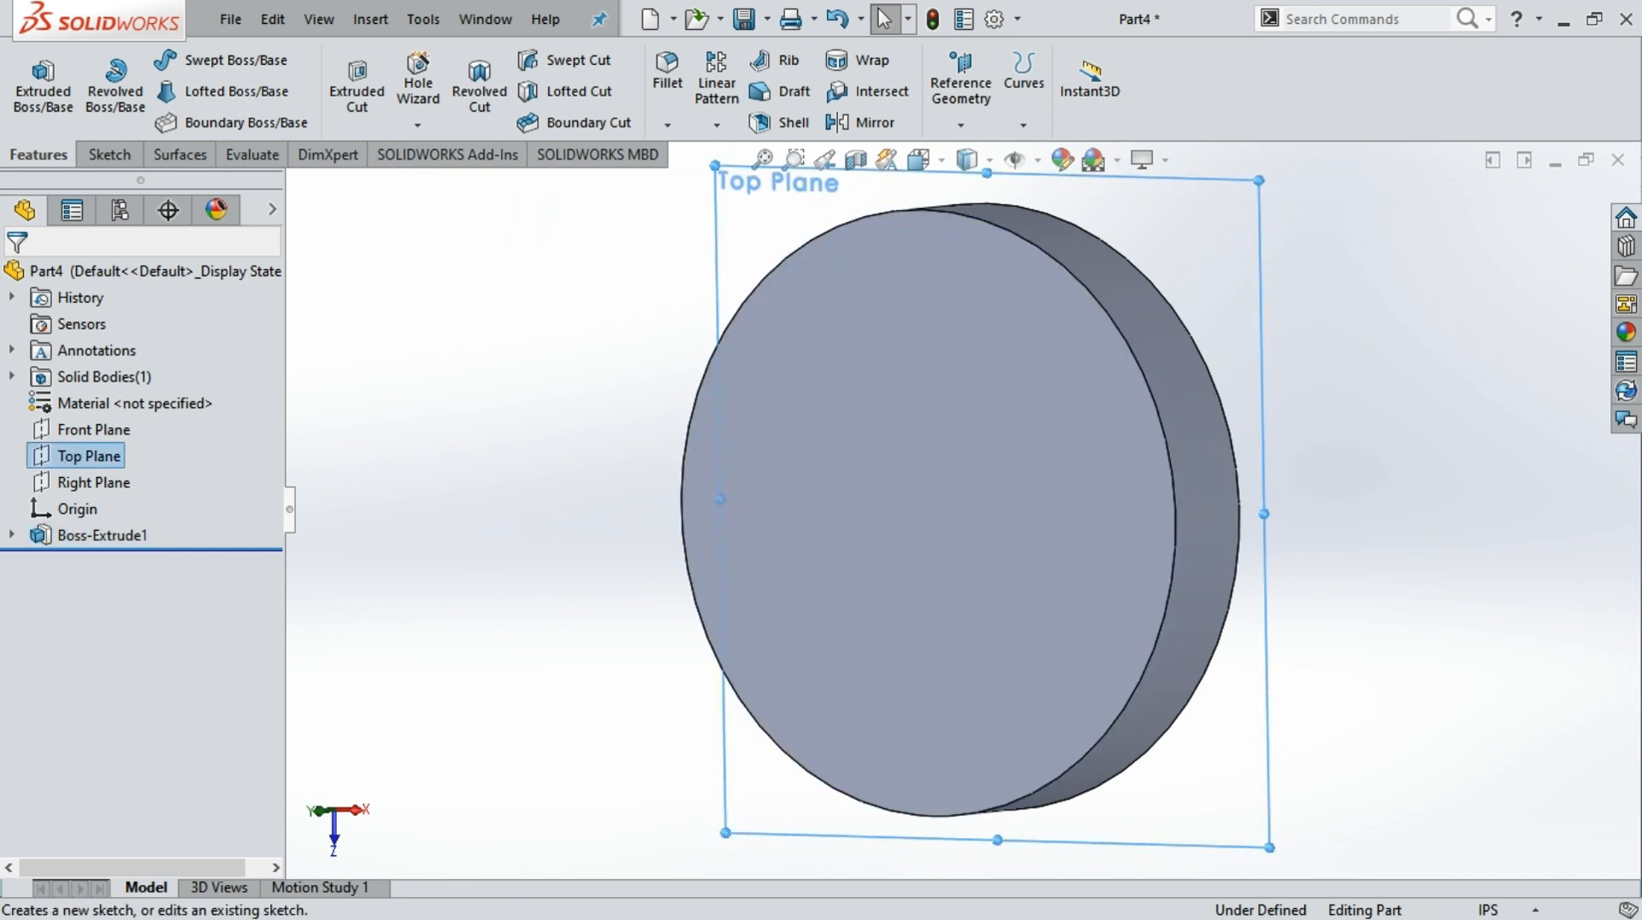
pyautogui.click(101, 403)
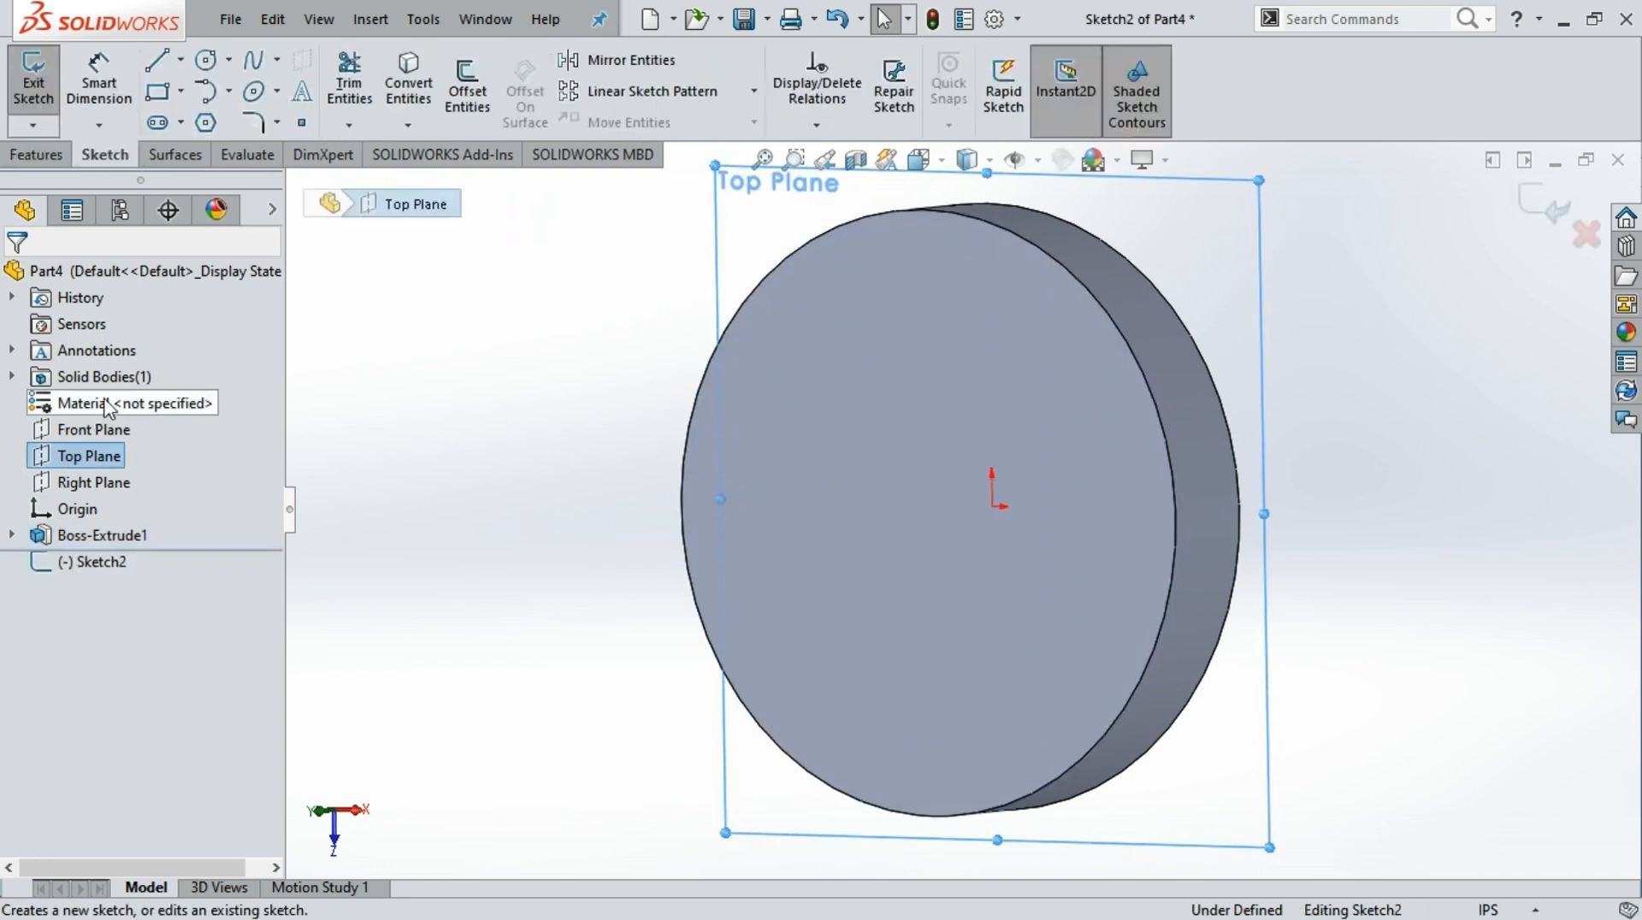
pyautogui.click(1079, 277)
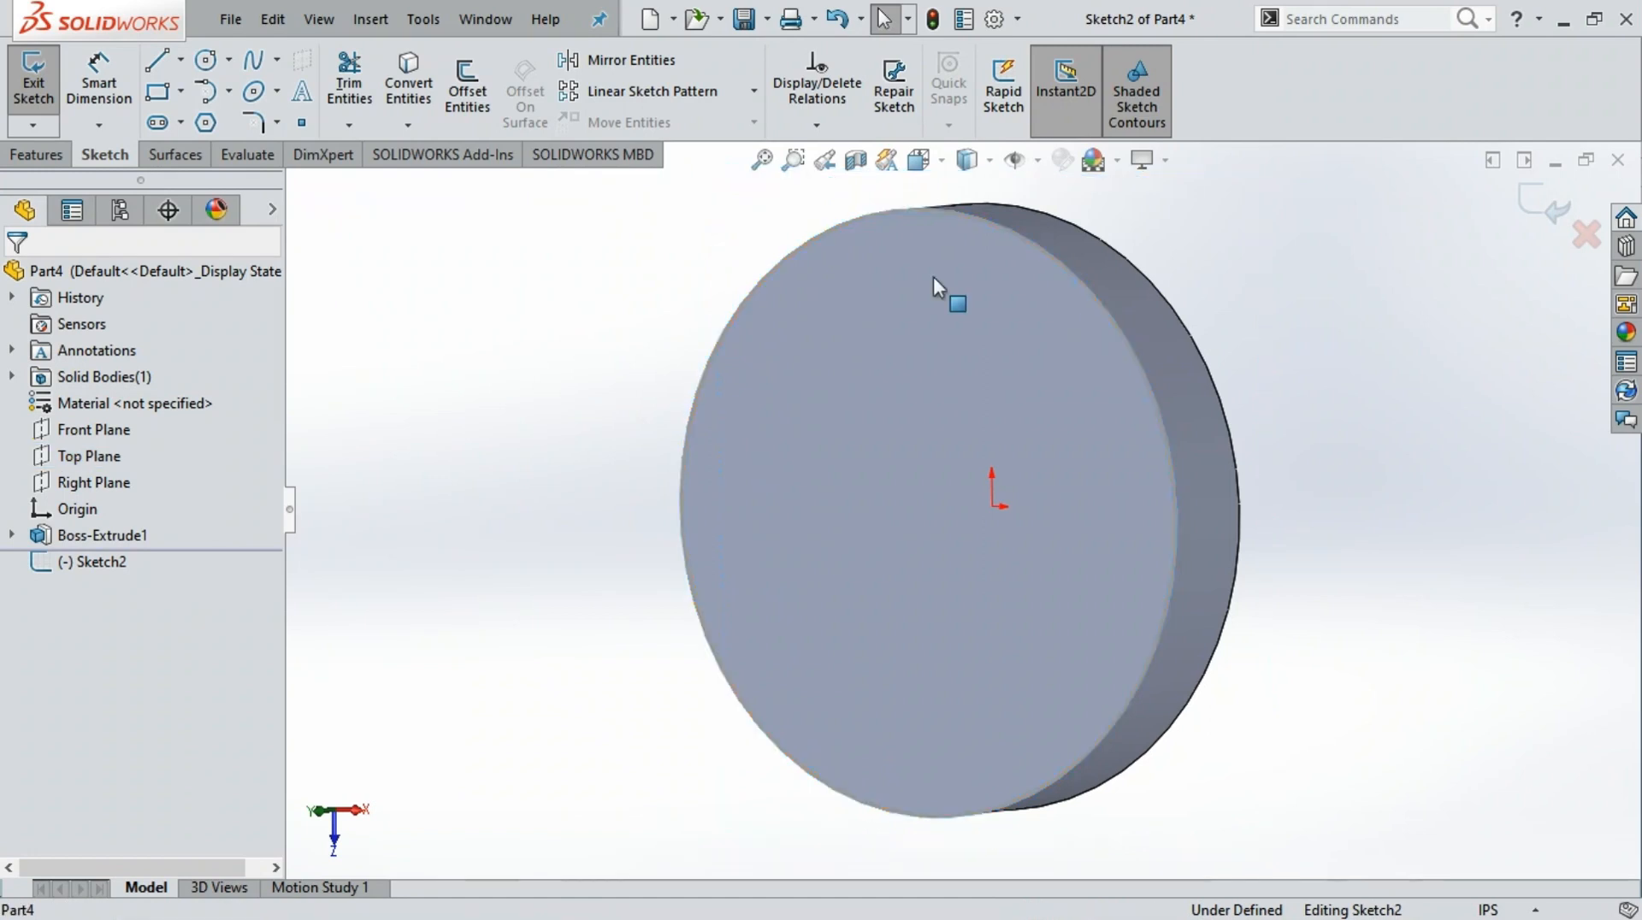
pyautogui.click(420, 102)
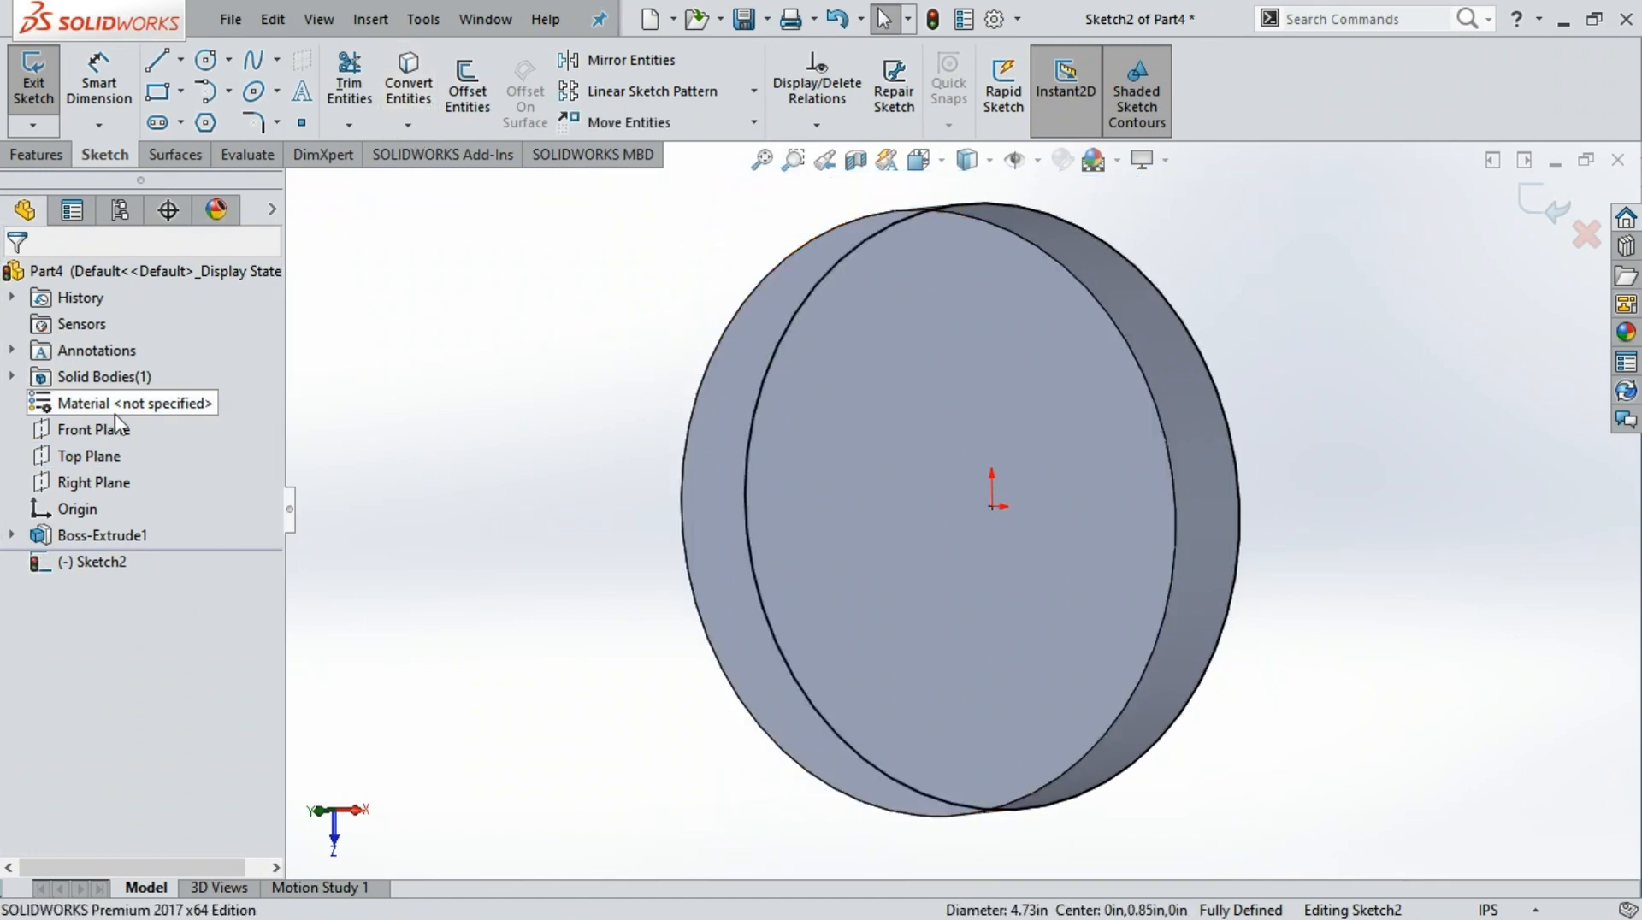
# Hide the disc body to check the converted circle on the Top Plane, and show the body again
pyautogui.click(96, 536)
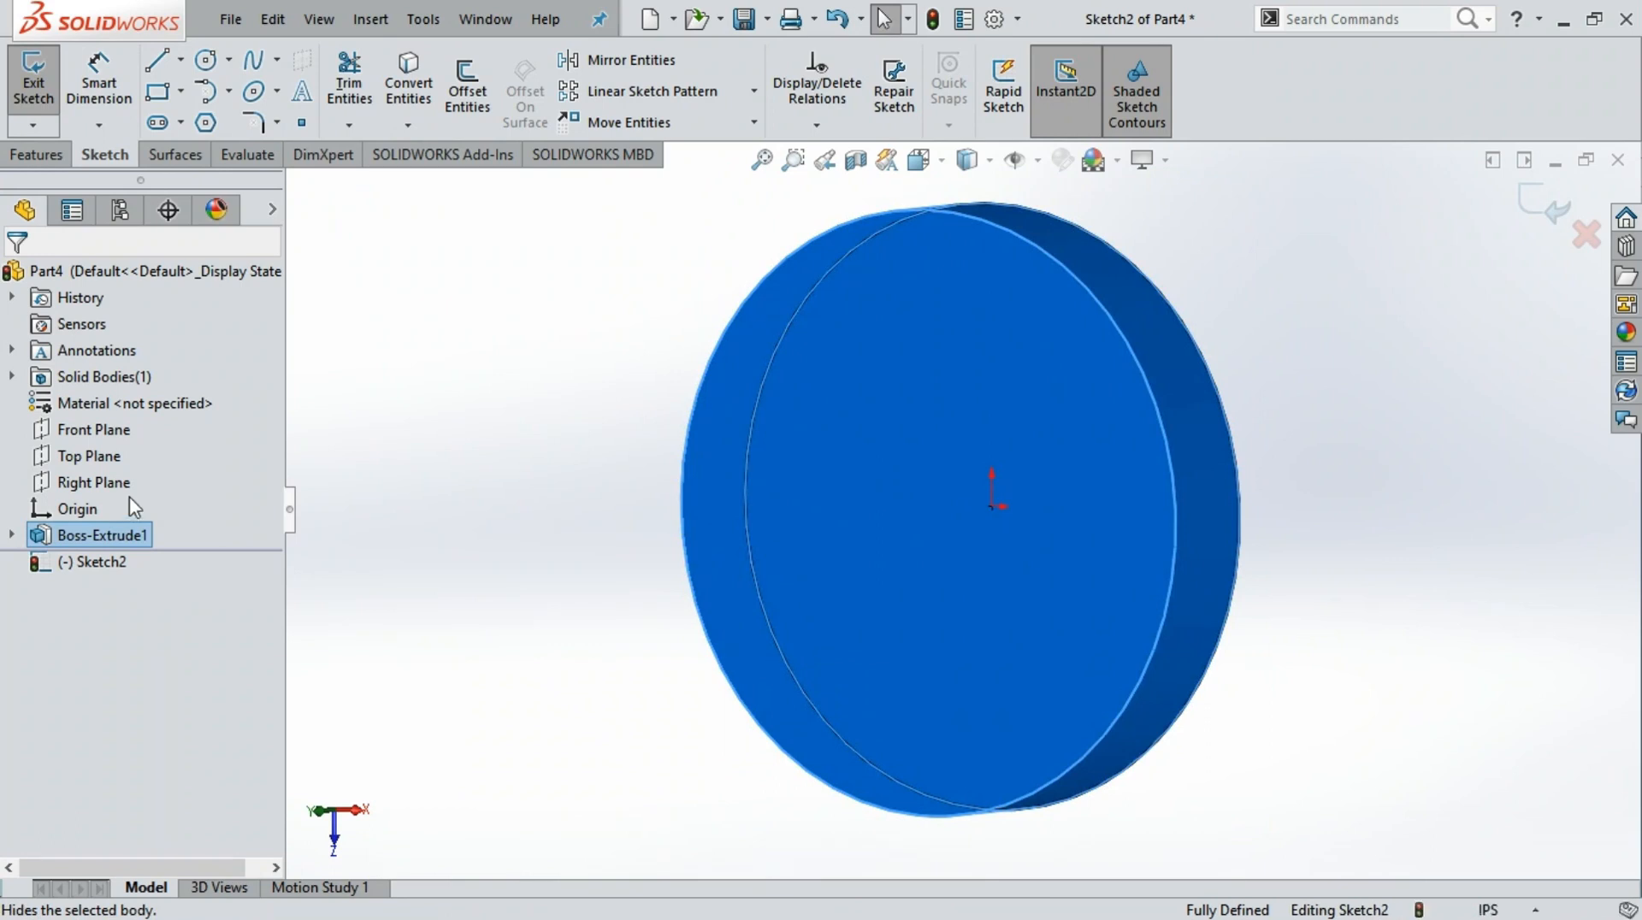
pyautogui.click(130, 505)
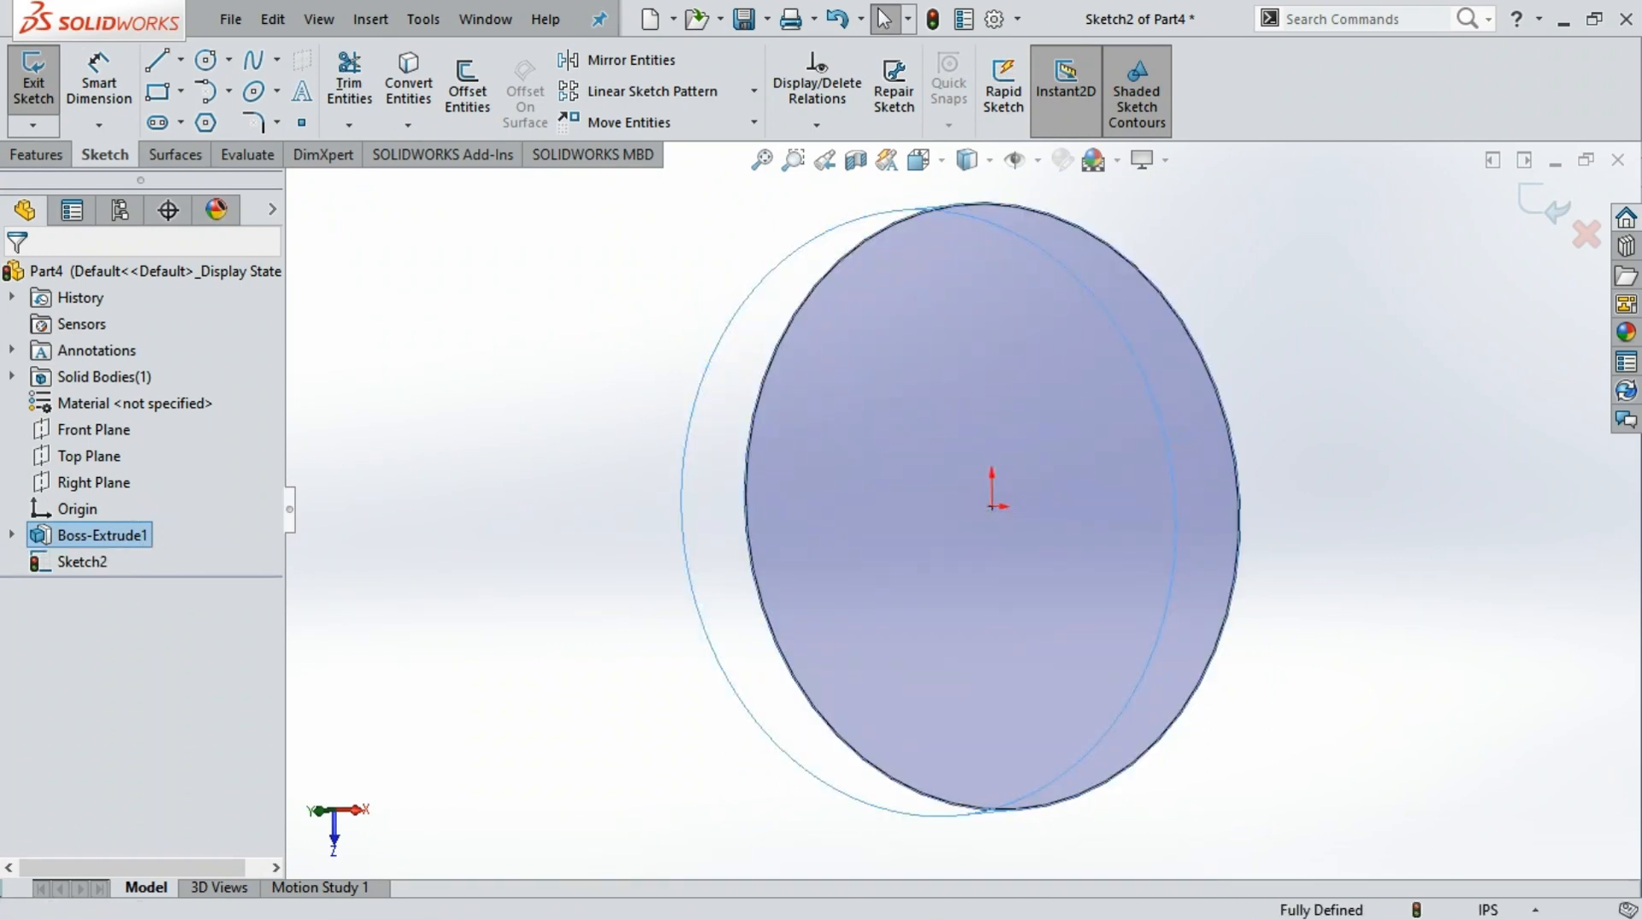
pyautogui.click(130, 505)
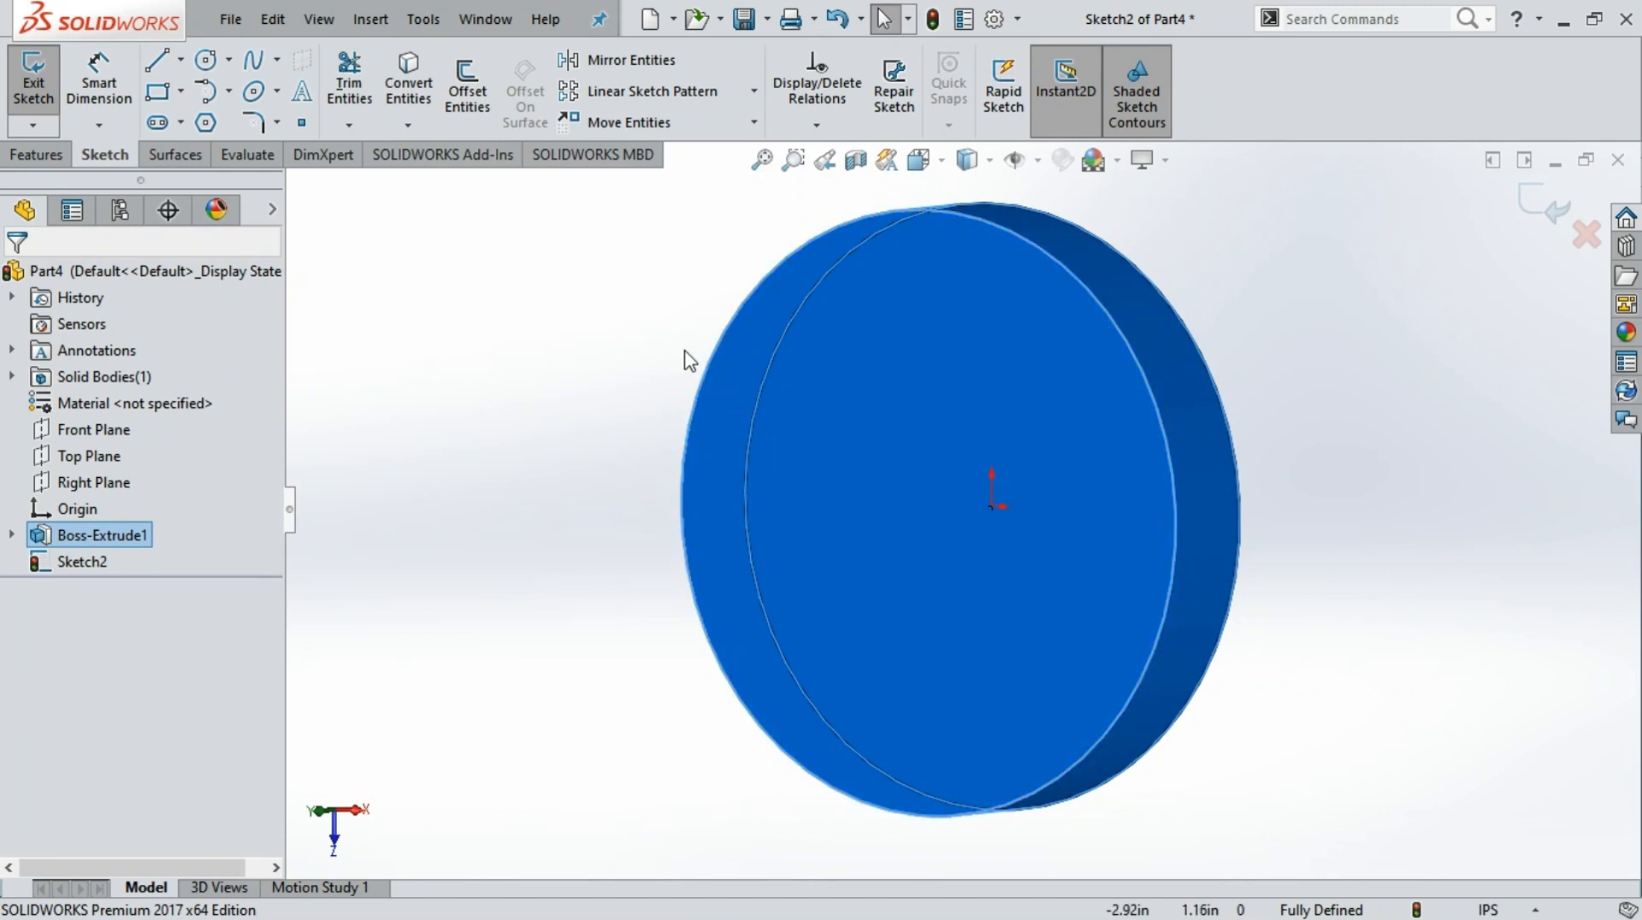
# Try to convert the disc's top-face edge into the Top Plane sketch again, and exit the sketch
pyautogui.click(823, 460)
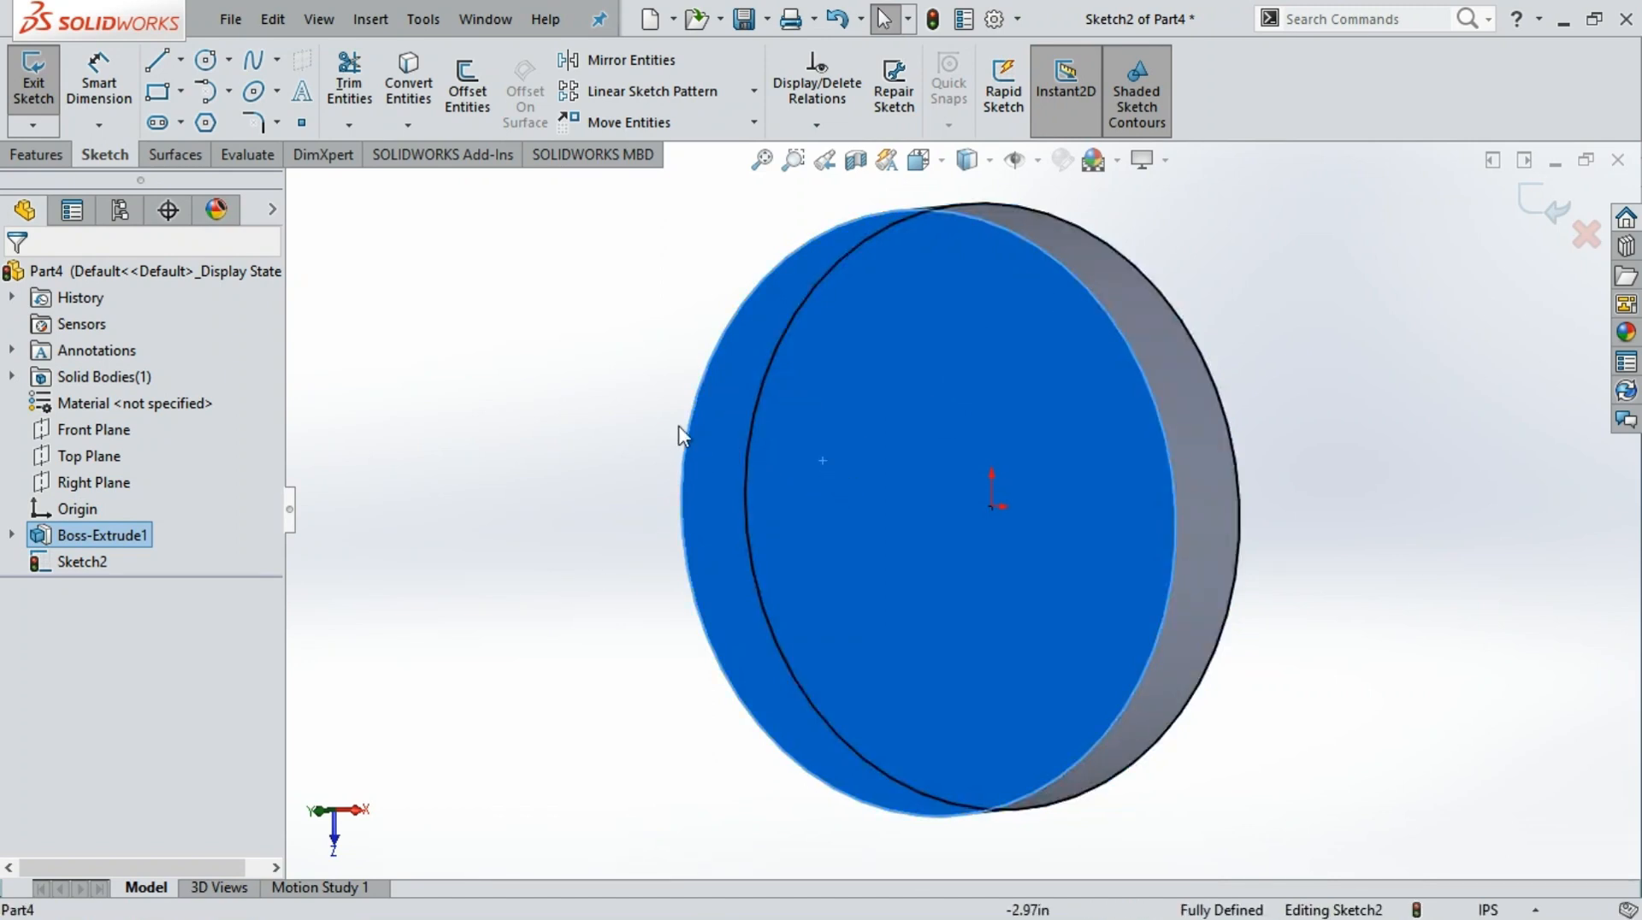
pyautogui.click(704, 369)
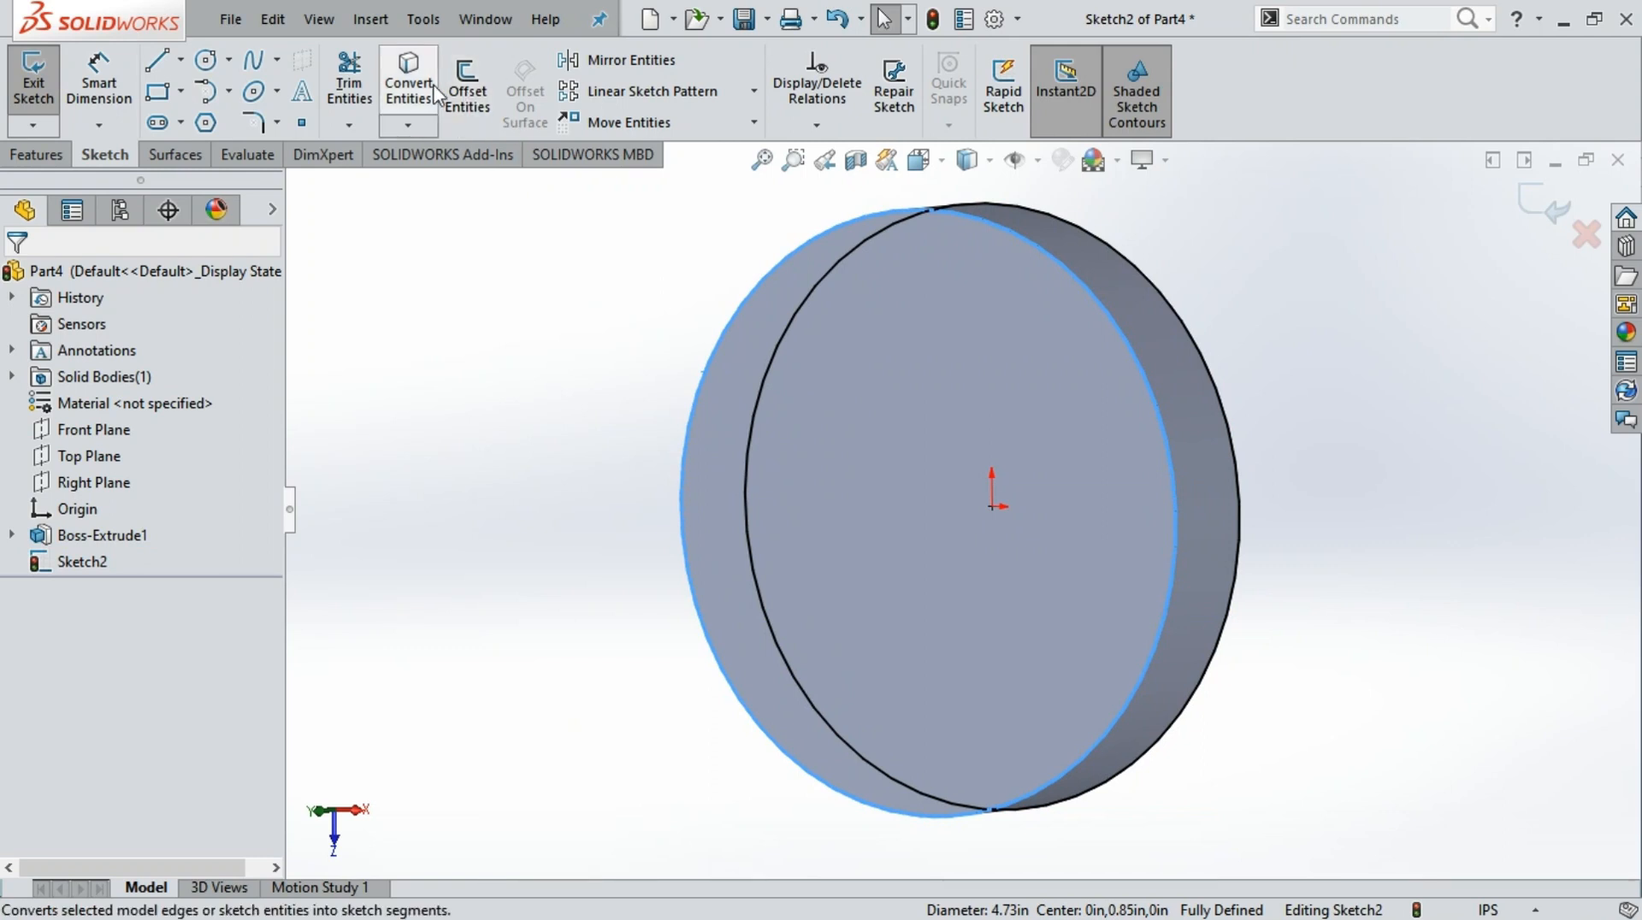
pyautogui.click(429, 86)
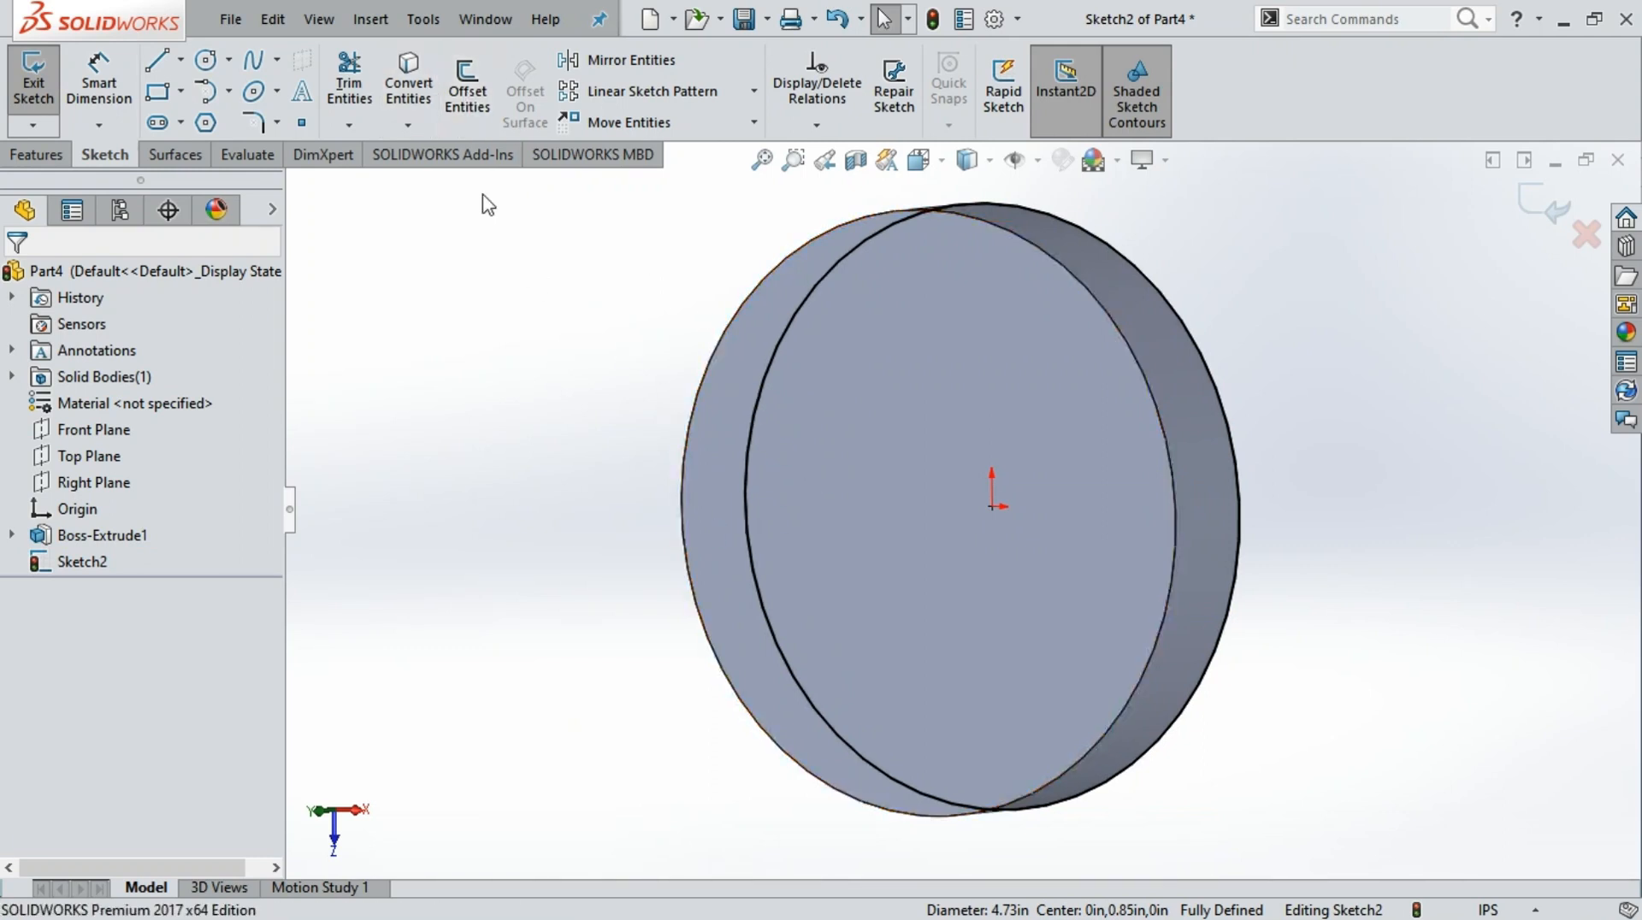
pyautogui.click(948, 452)
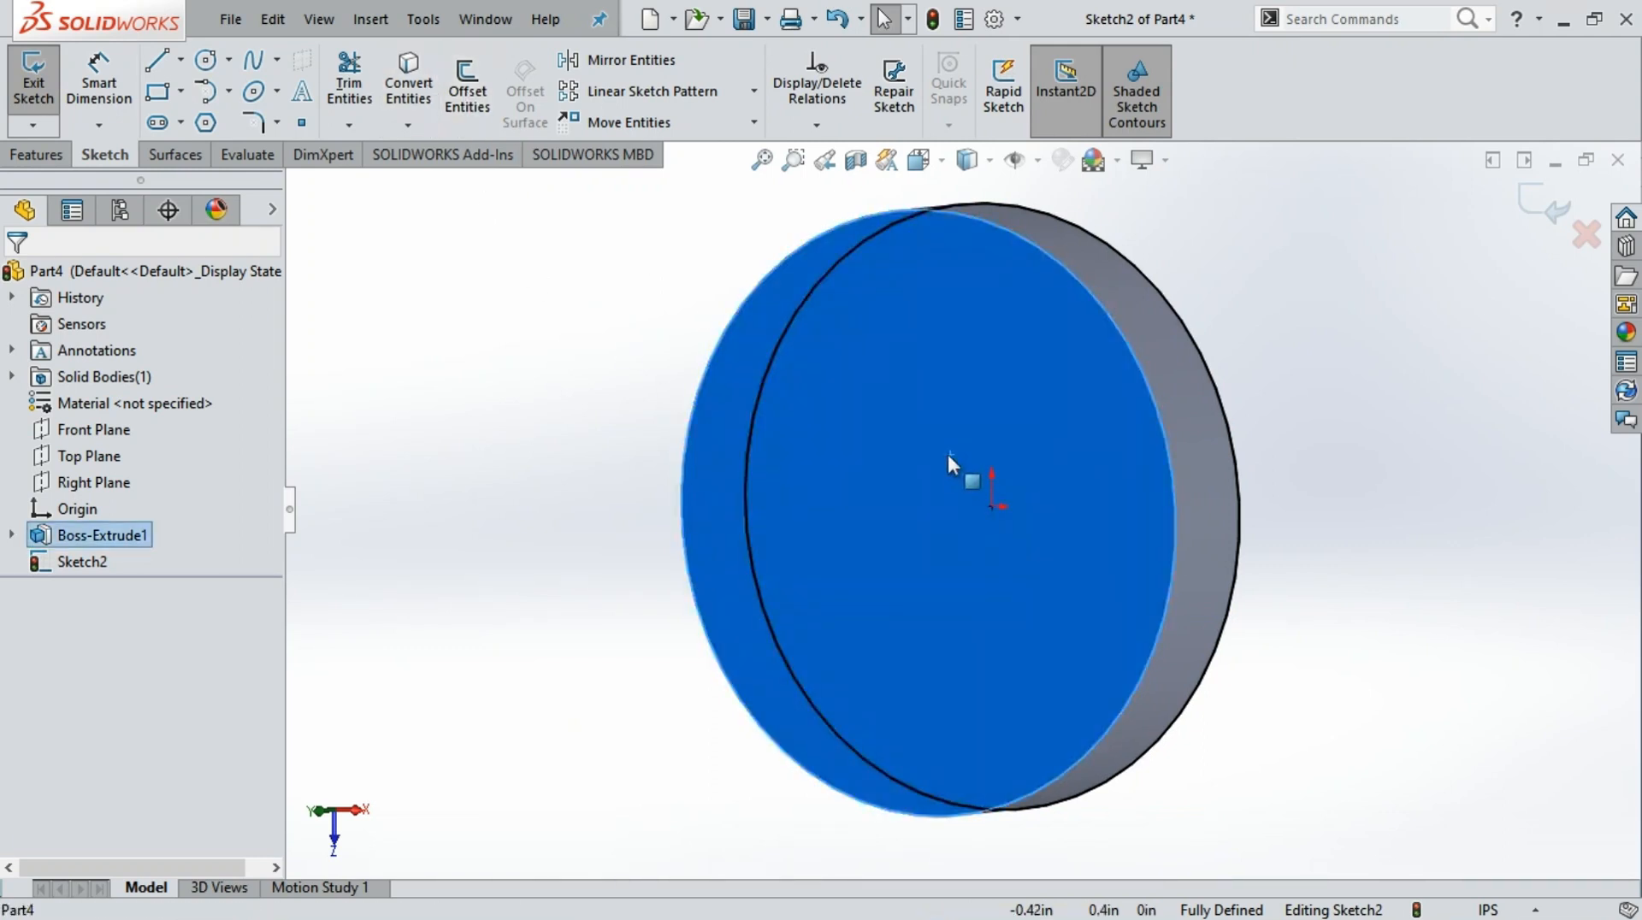
pyautogui.click(410, 428)
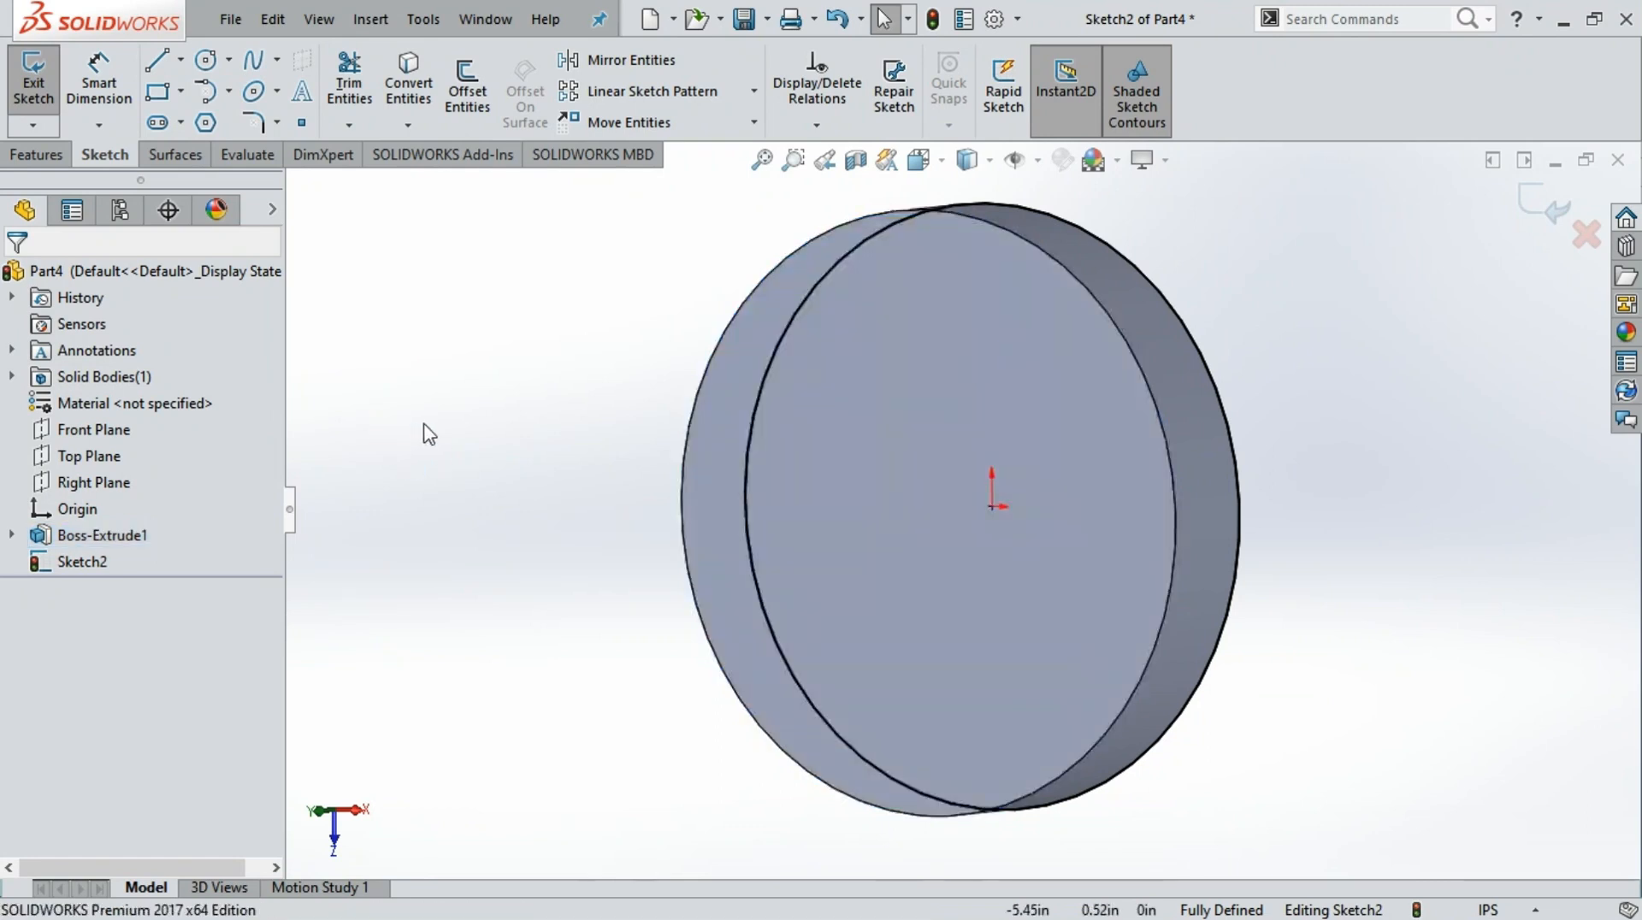
pyautogui.click(1550, 208)
# Start a sketch on the disc's top face and draw a circle of about 1.1 in radius centred on the origin
pyautogui.click(908, 390)
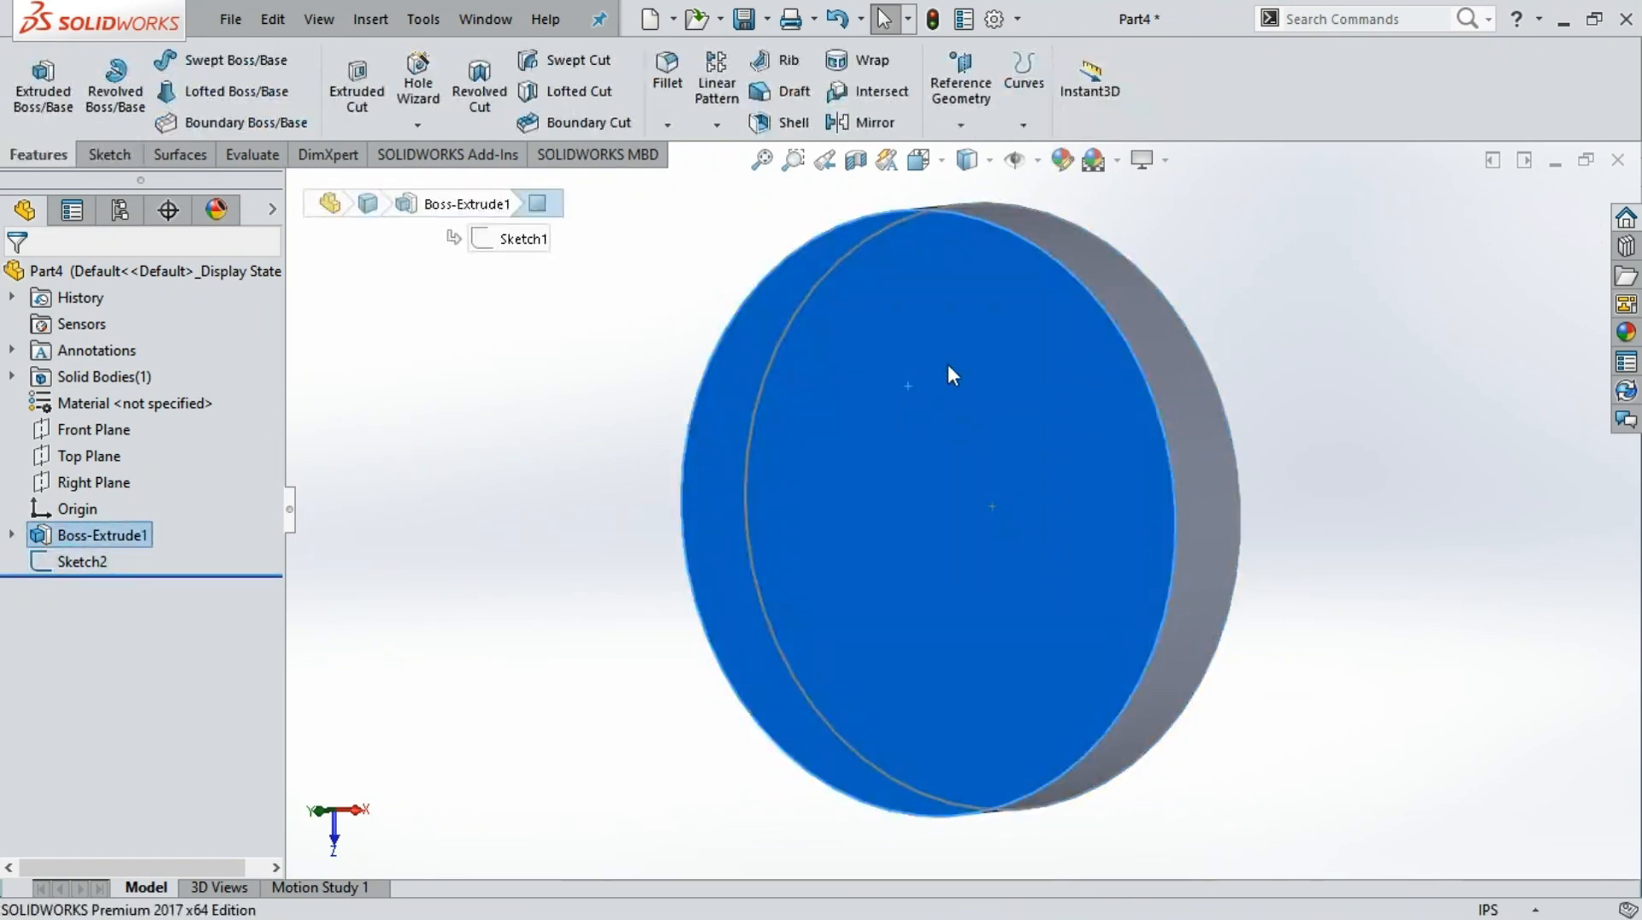
pyautogui.click(1009, 320)
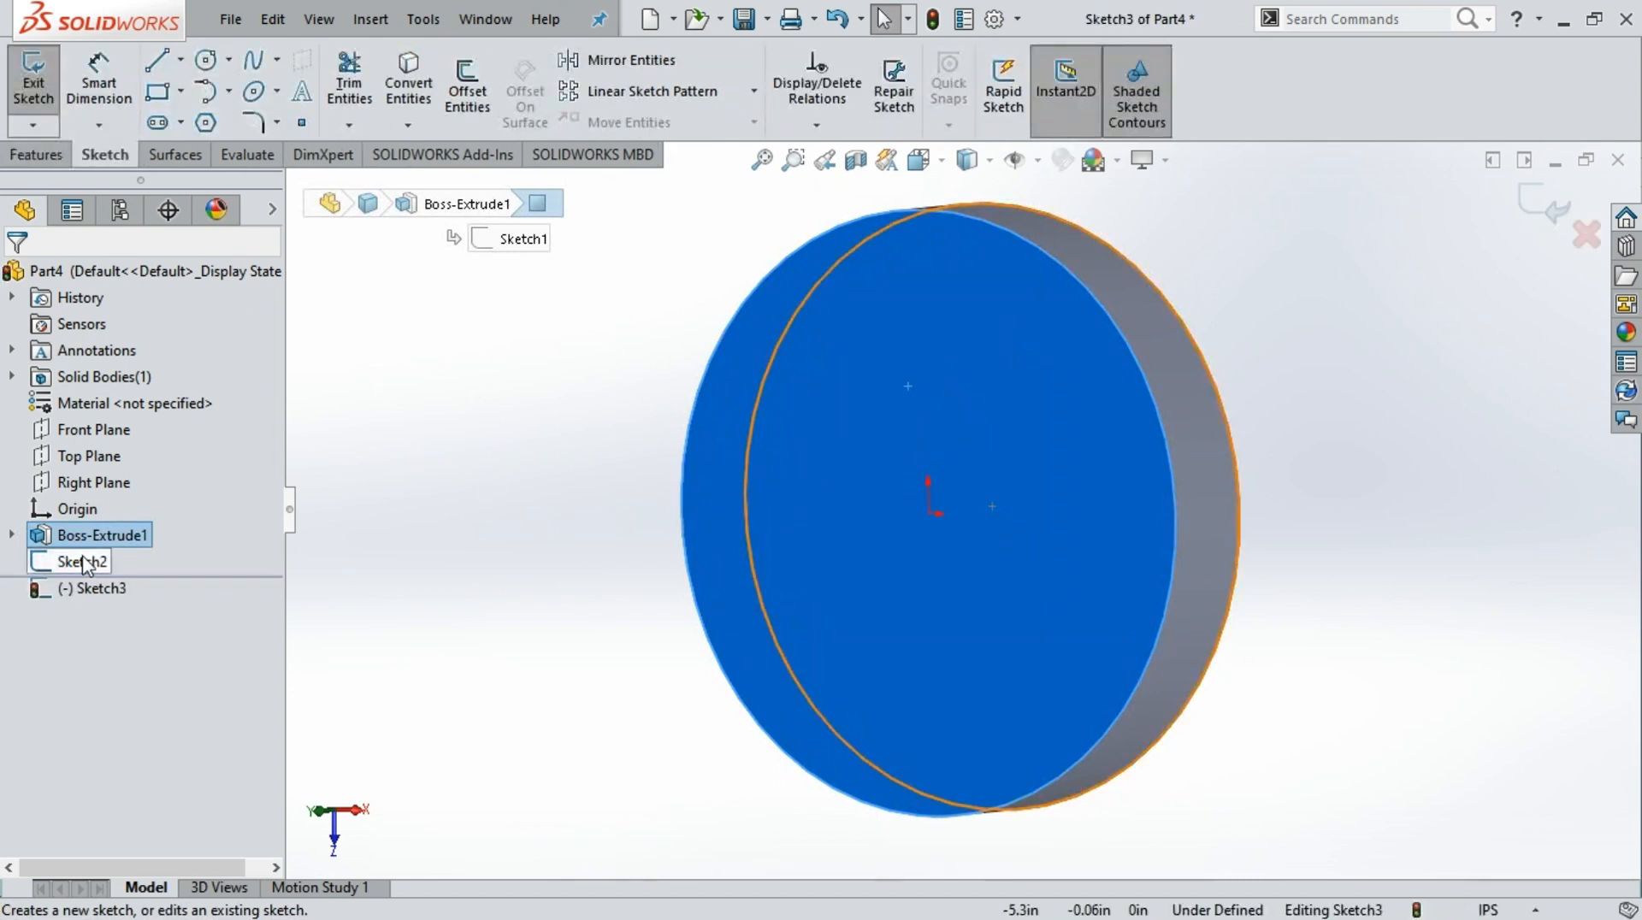
pyautogui.click(100, 586)
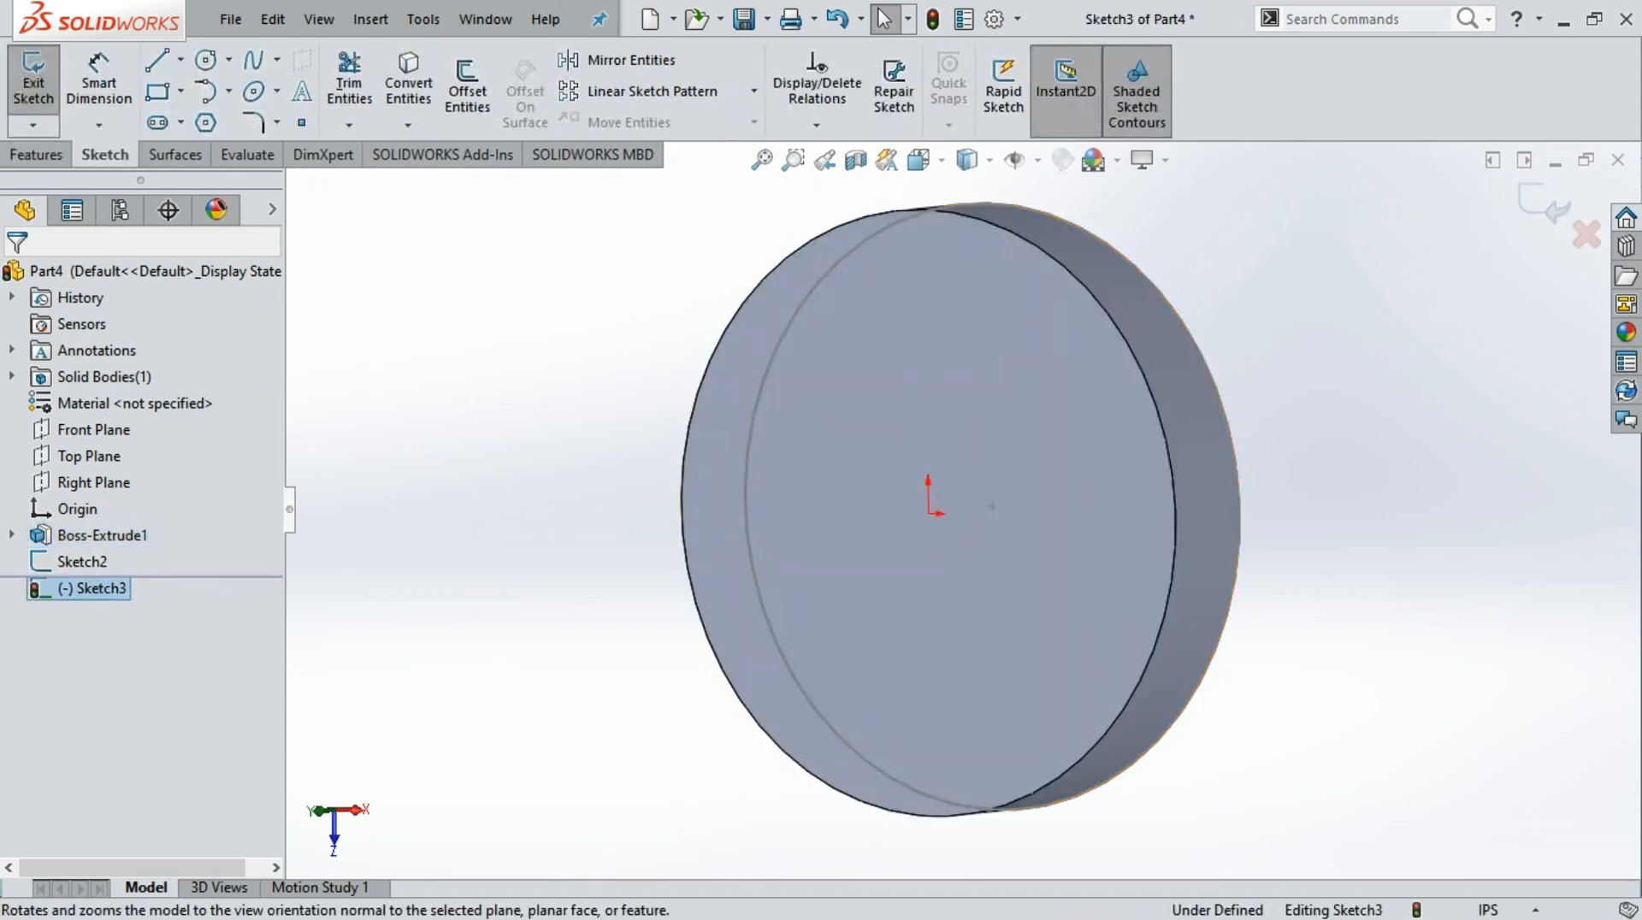
pyautogui.click(155, 537)
pyautogui.click(205, 60)
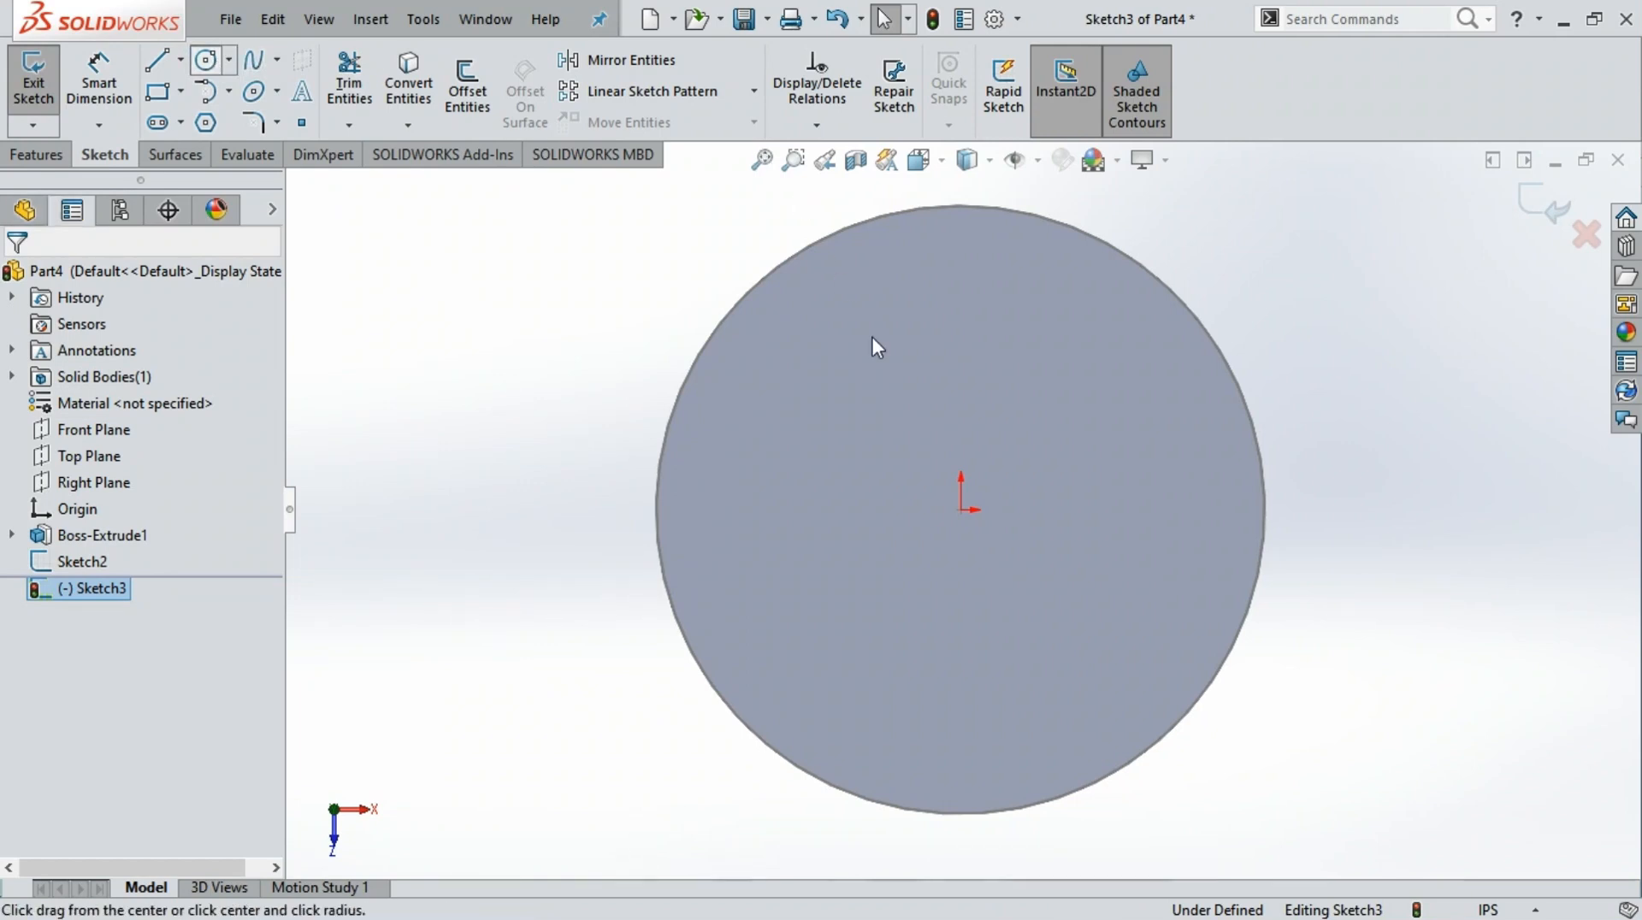
pyautogui.click(962, 510)
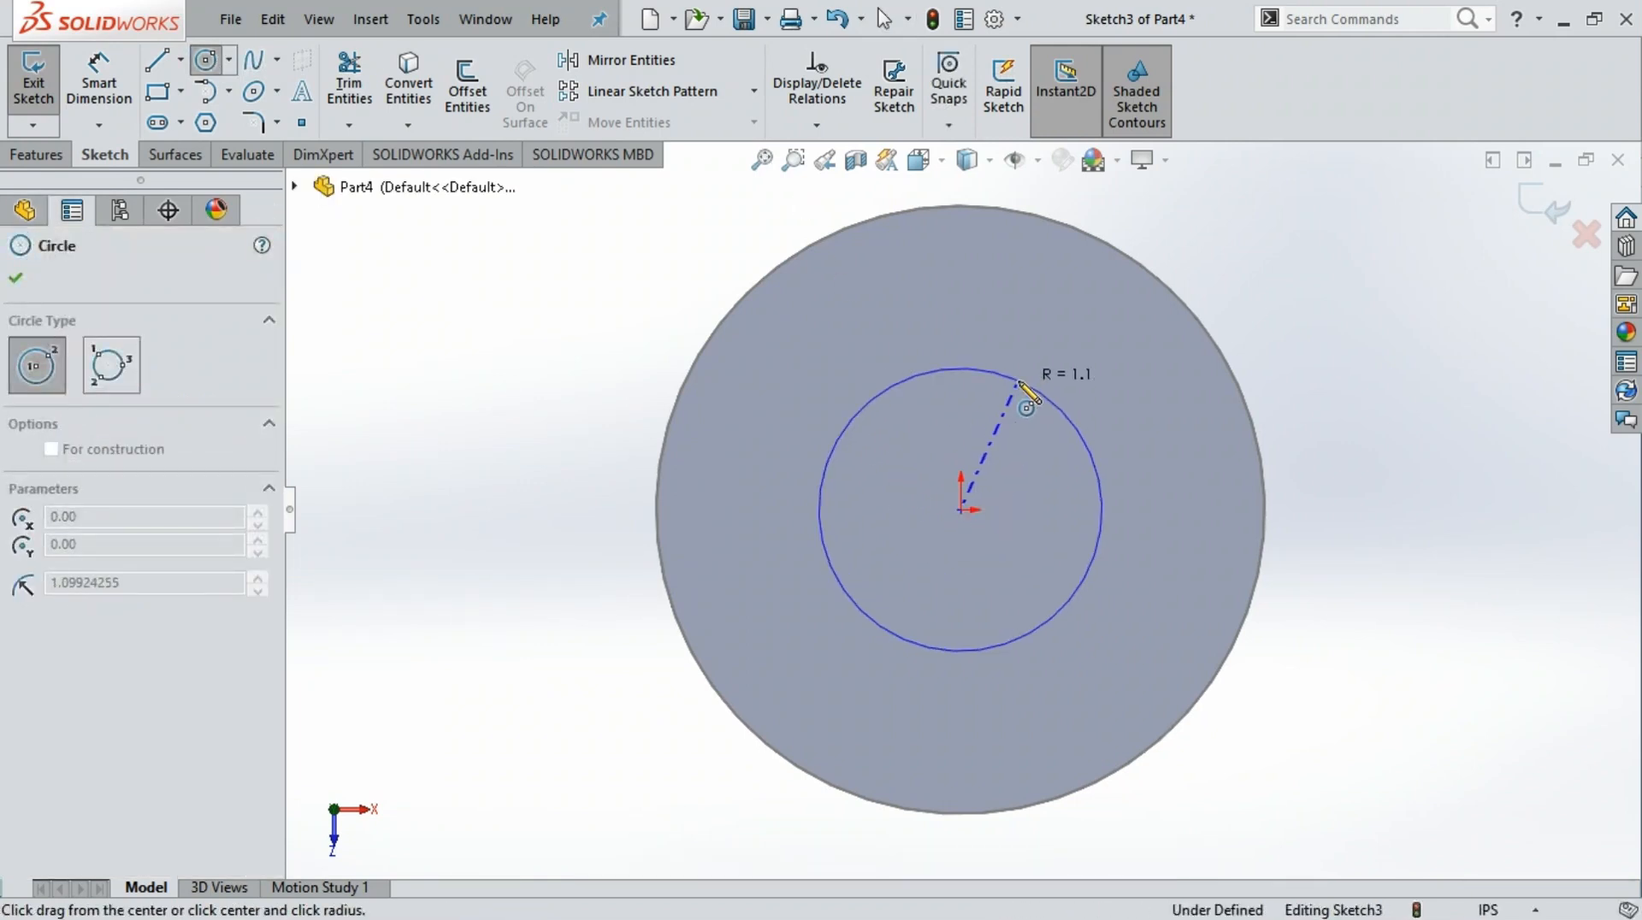
pyautogui.click(1033, 390)
pyautogui.click(17, 278)
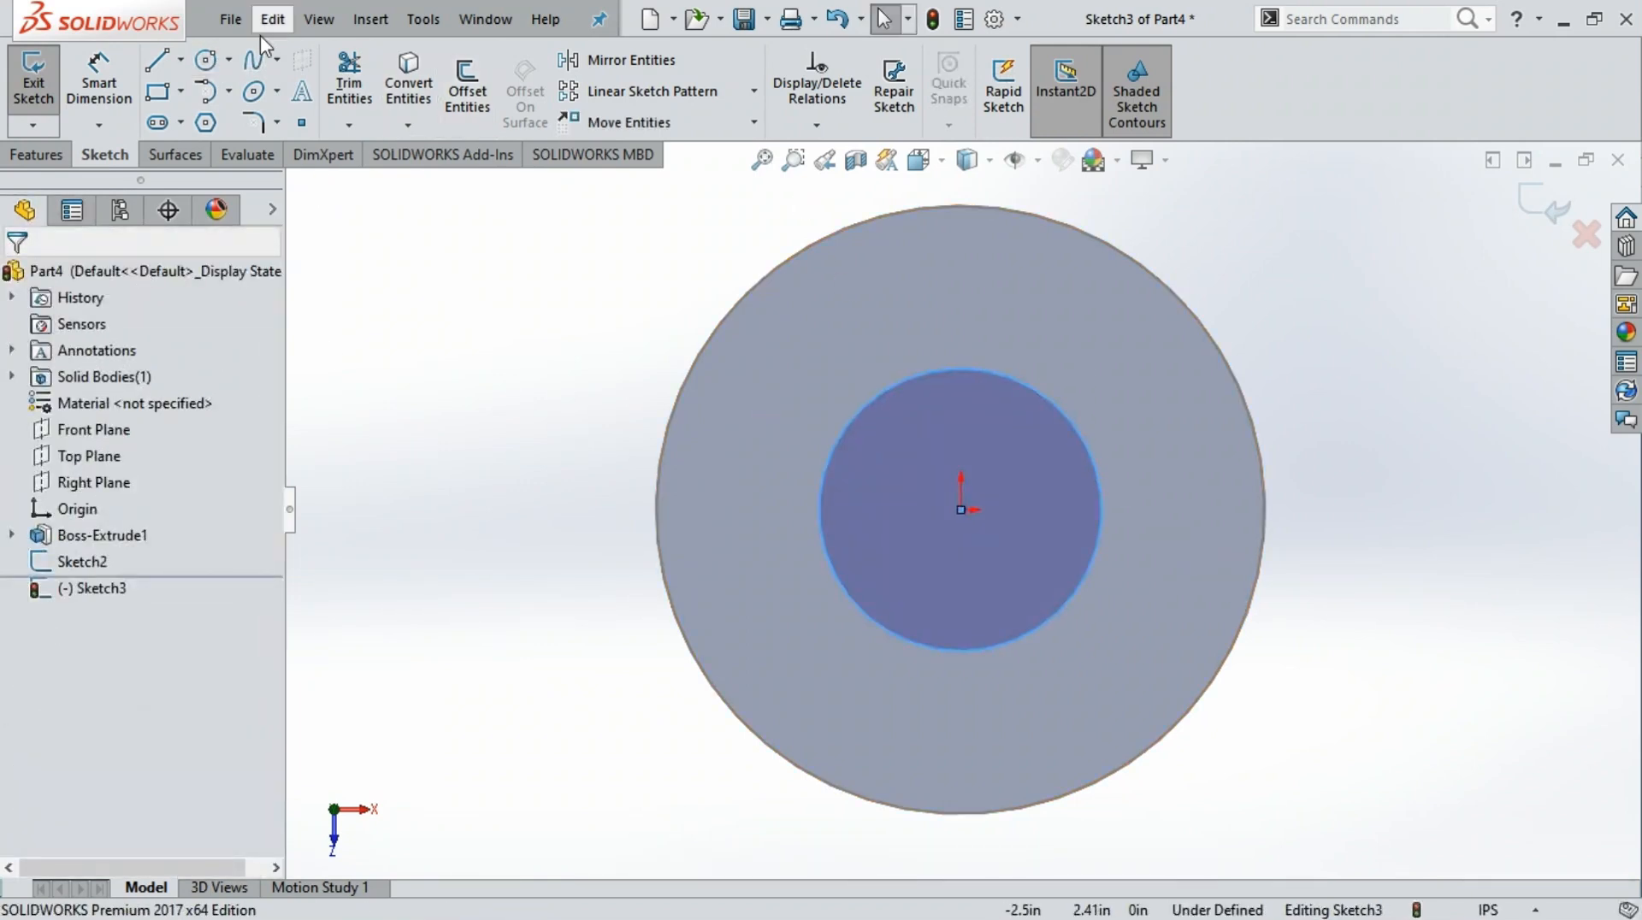
# Cut-extrude the circle with a Mid Plane end condition and a depth of 0.51 in
pyautogui.click(58, 149)
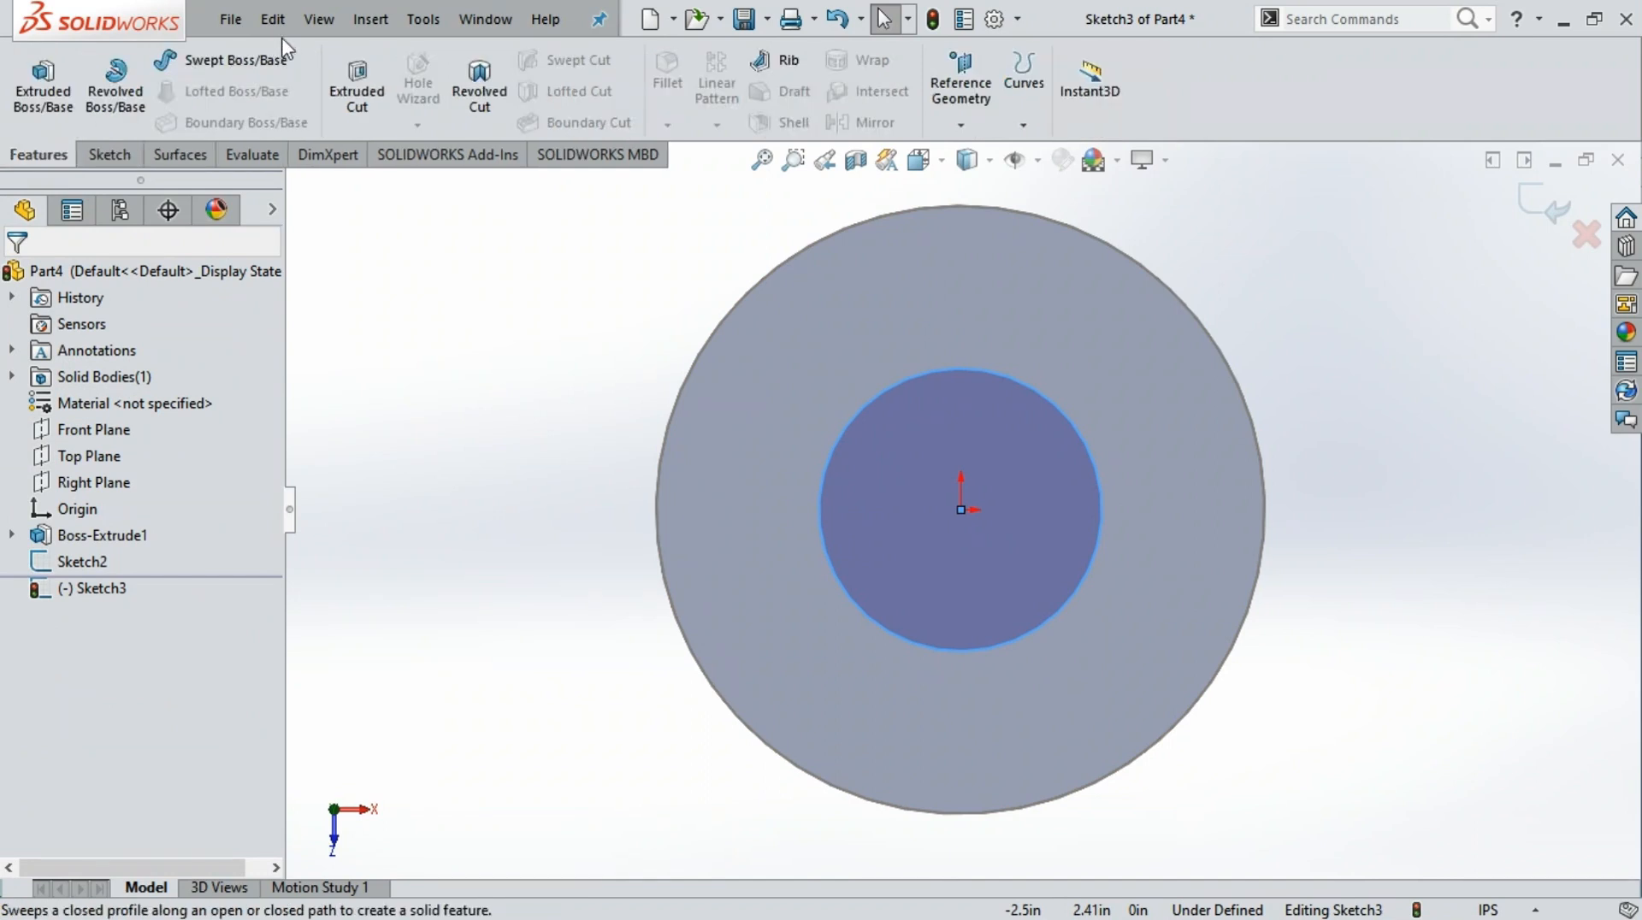
pyautogui.click(357, 94)
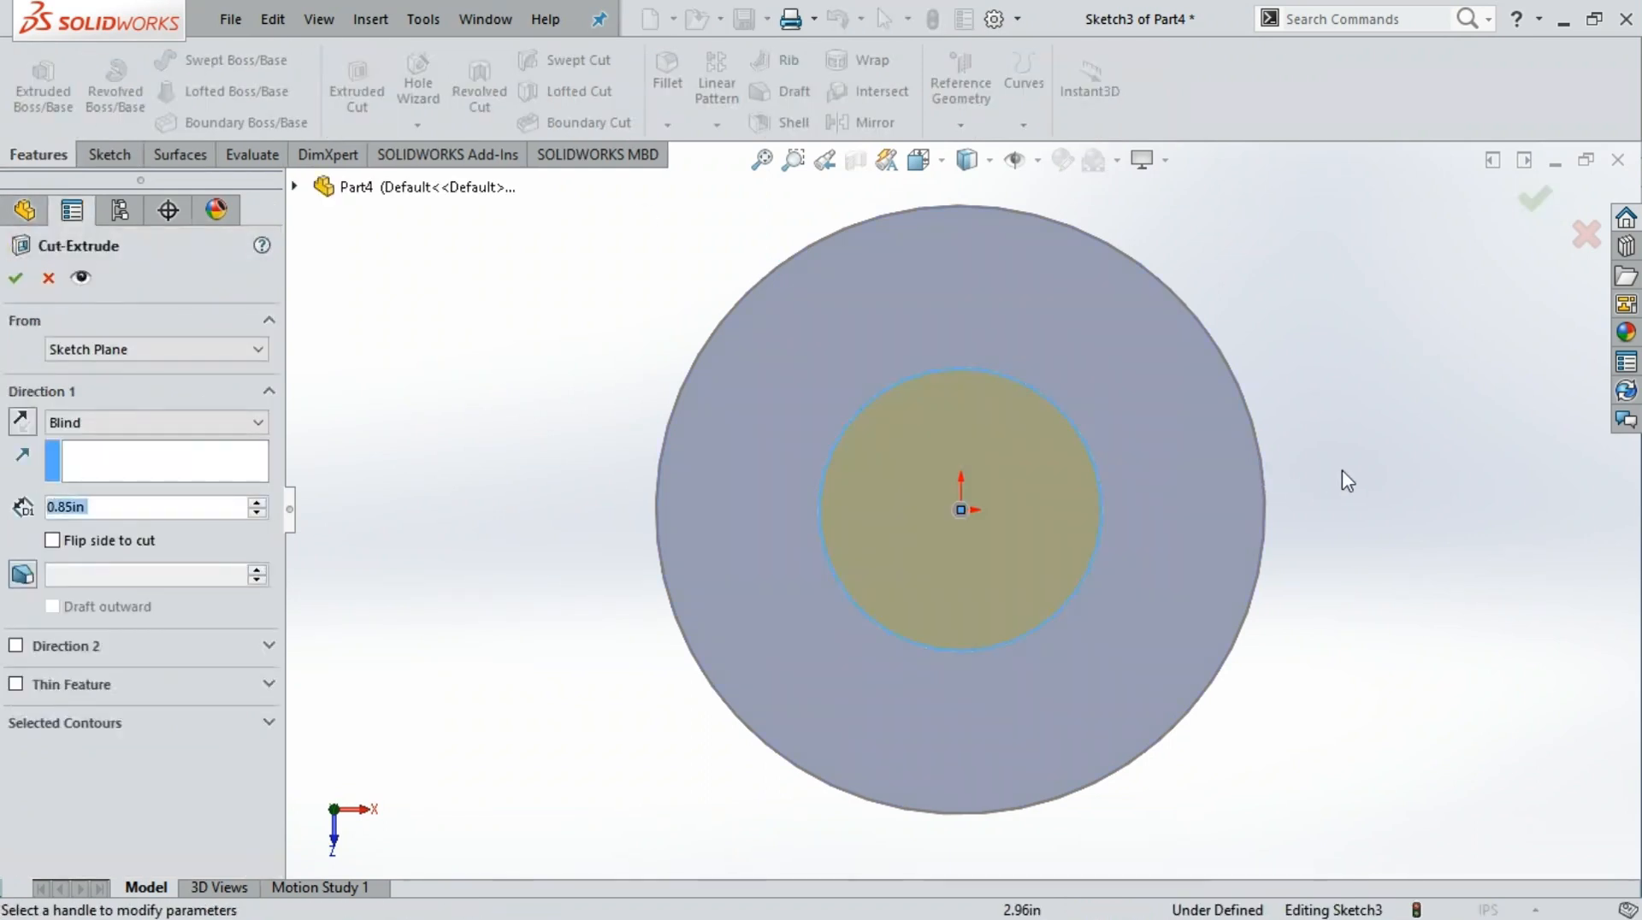
pyautogui.moveTo(1342, 470); pyautogui.dragTo(1221, 506, button='middle')
pyautogui.moveTo(1040, 497); pyautogui.dragTo(986, 506)
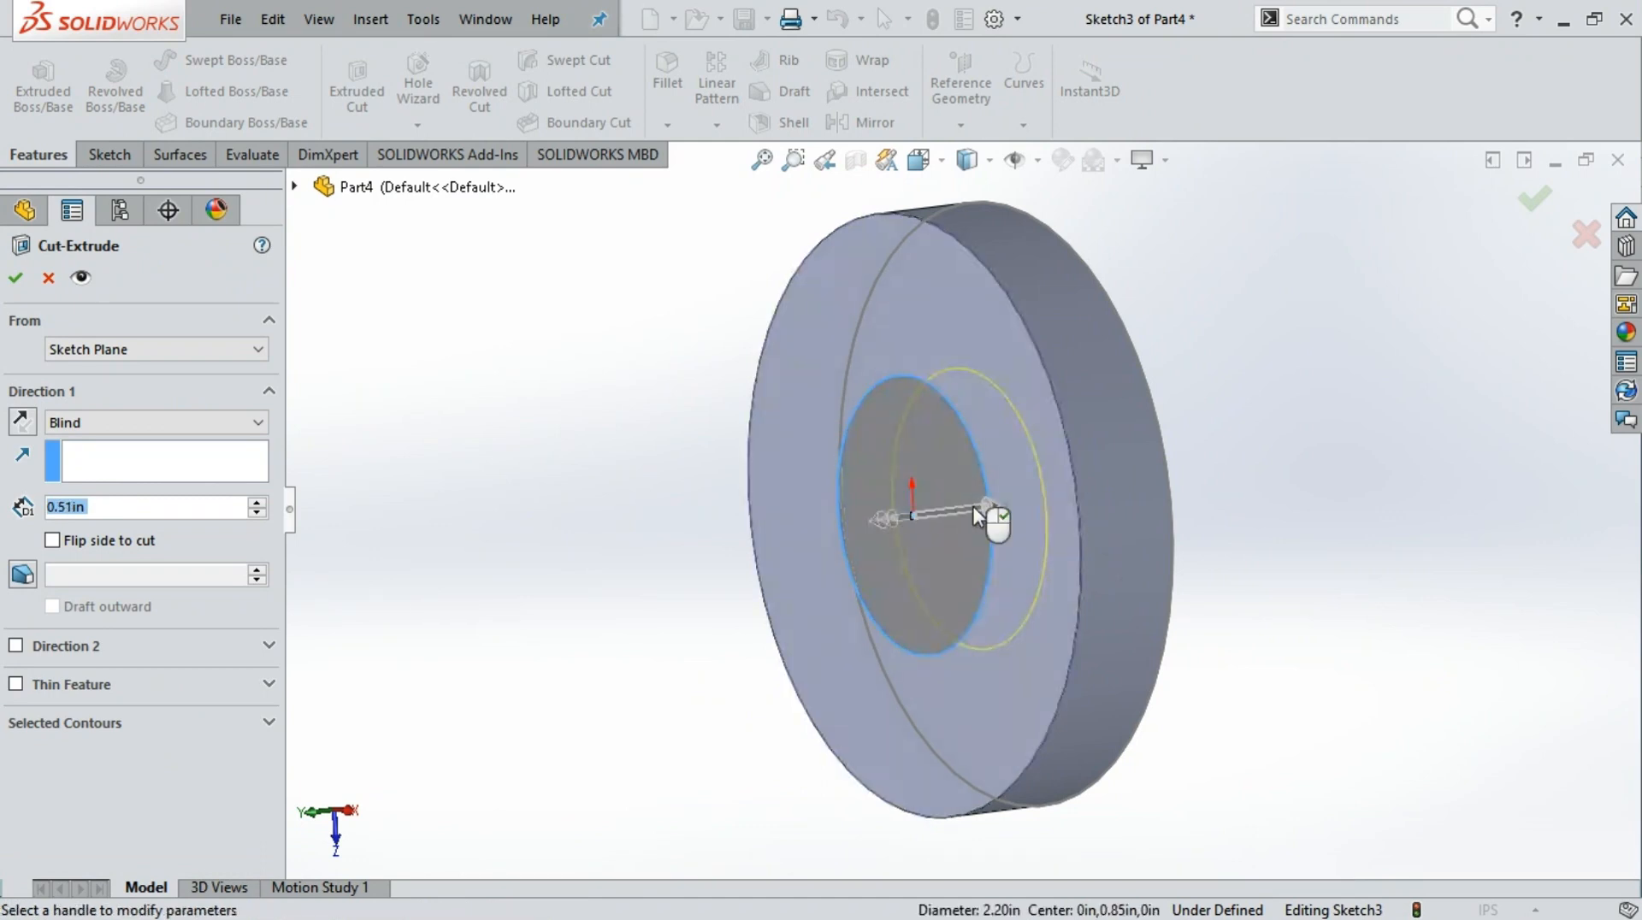
pyautogui.click(151, 428)
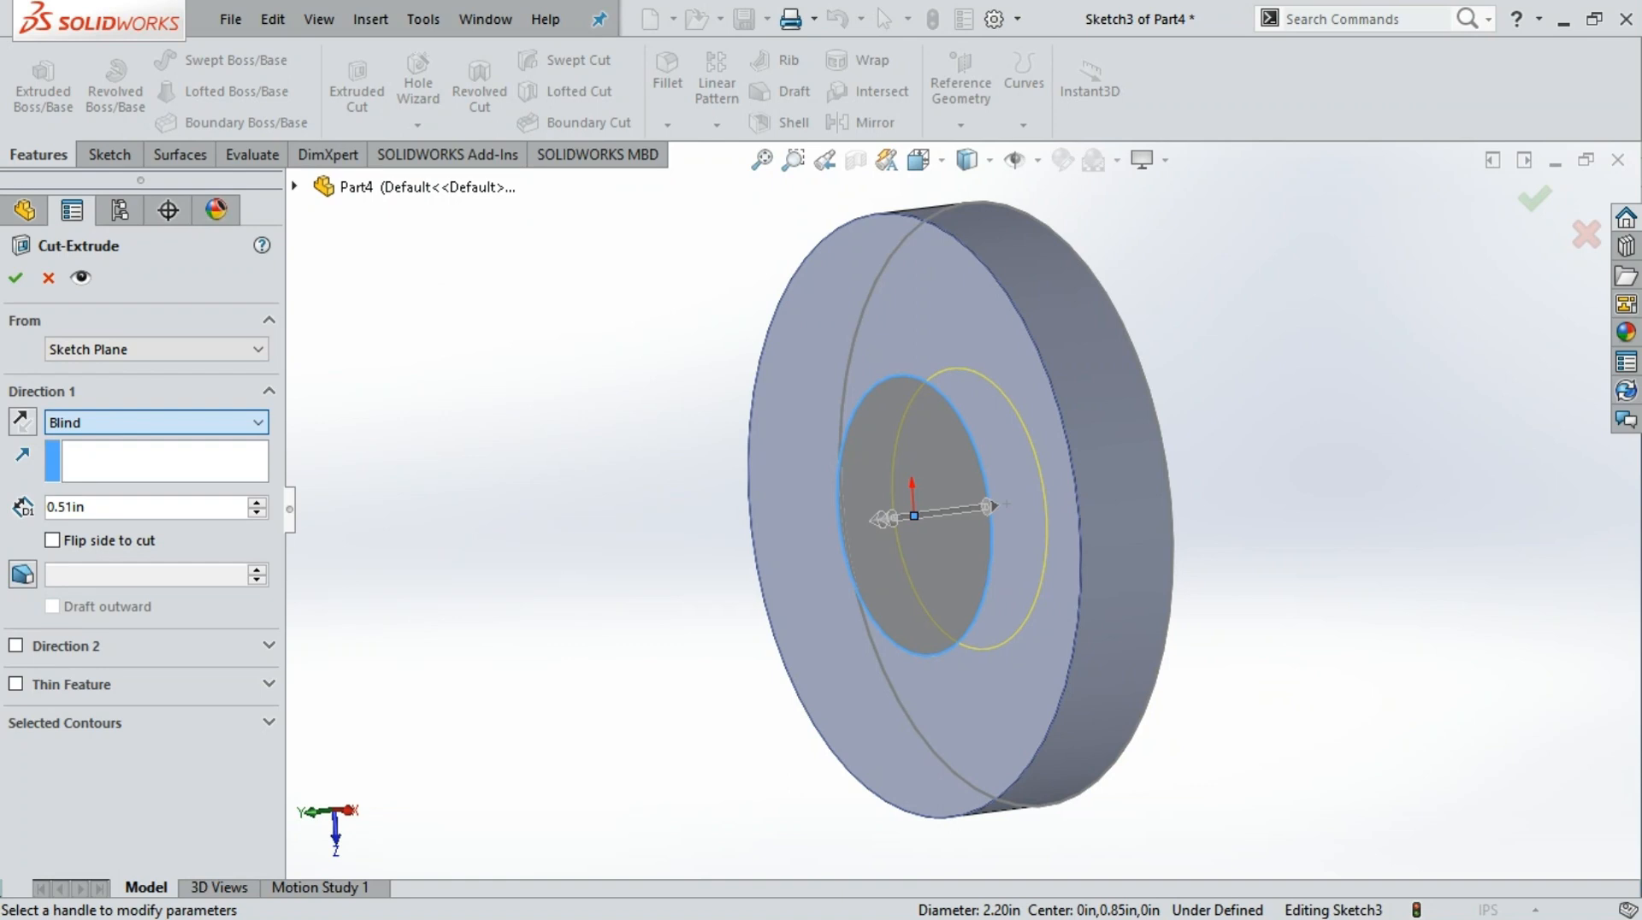
pyautogui.click(121, 564)
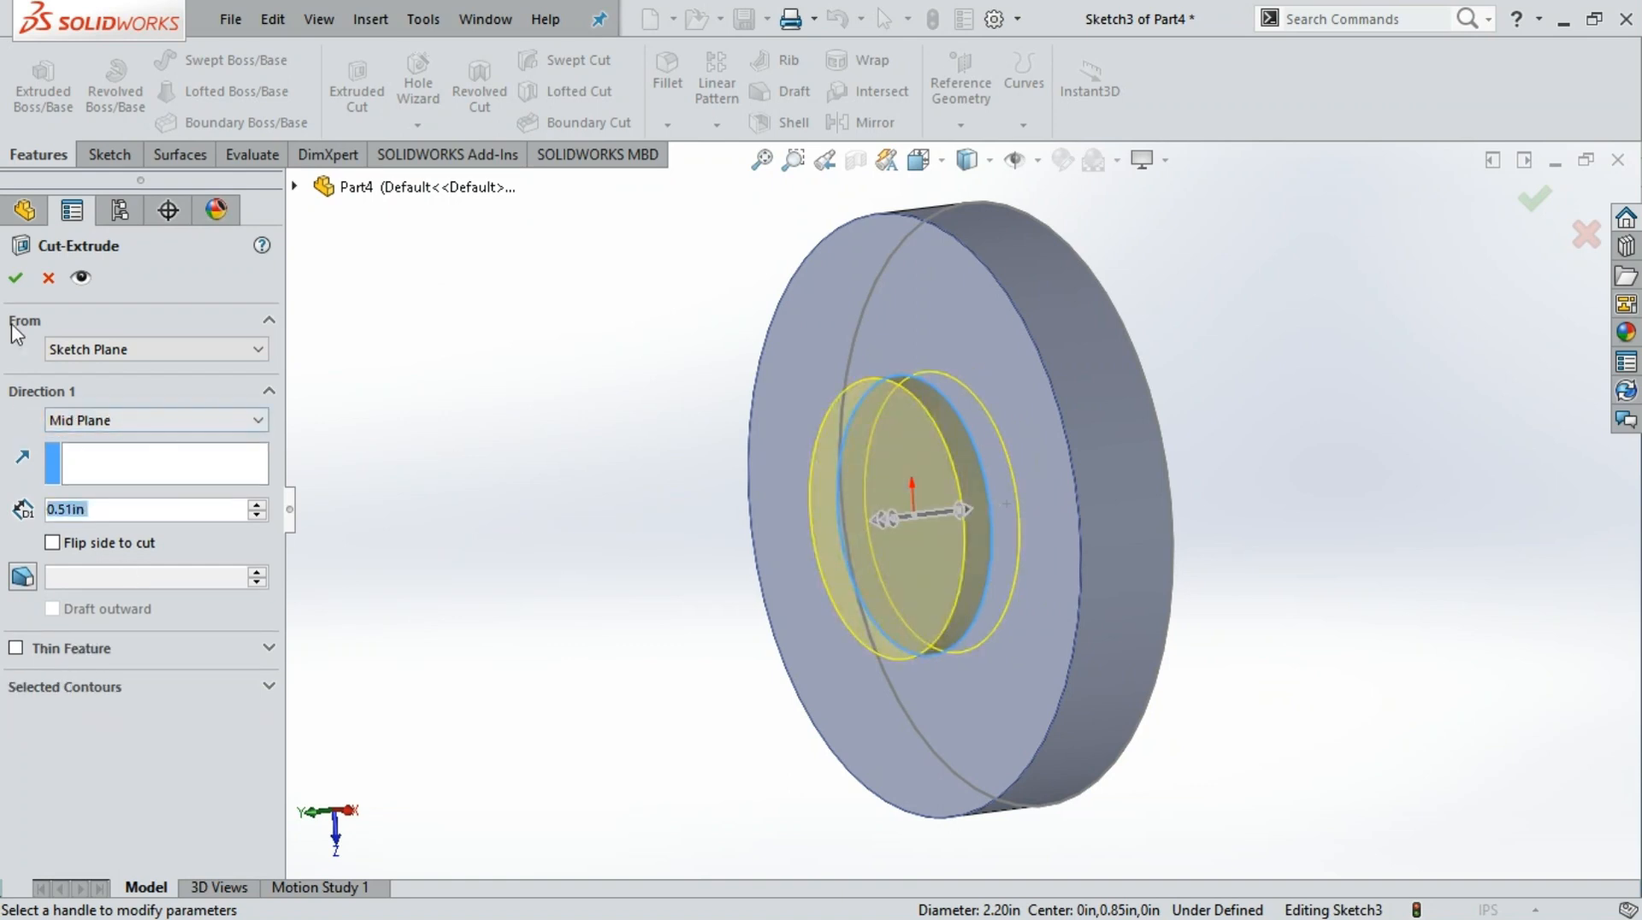
pyautogui.click(15, 281)
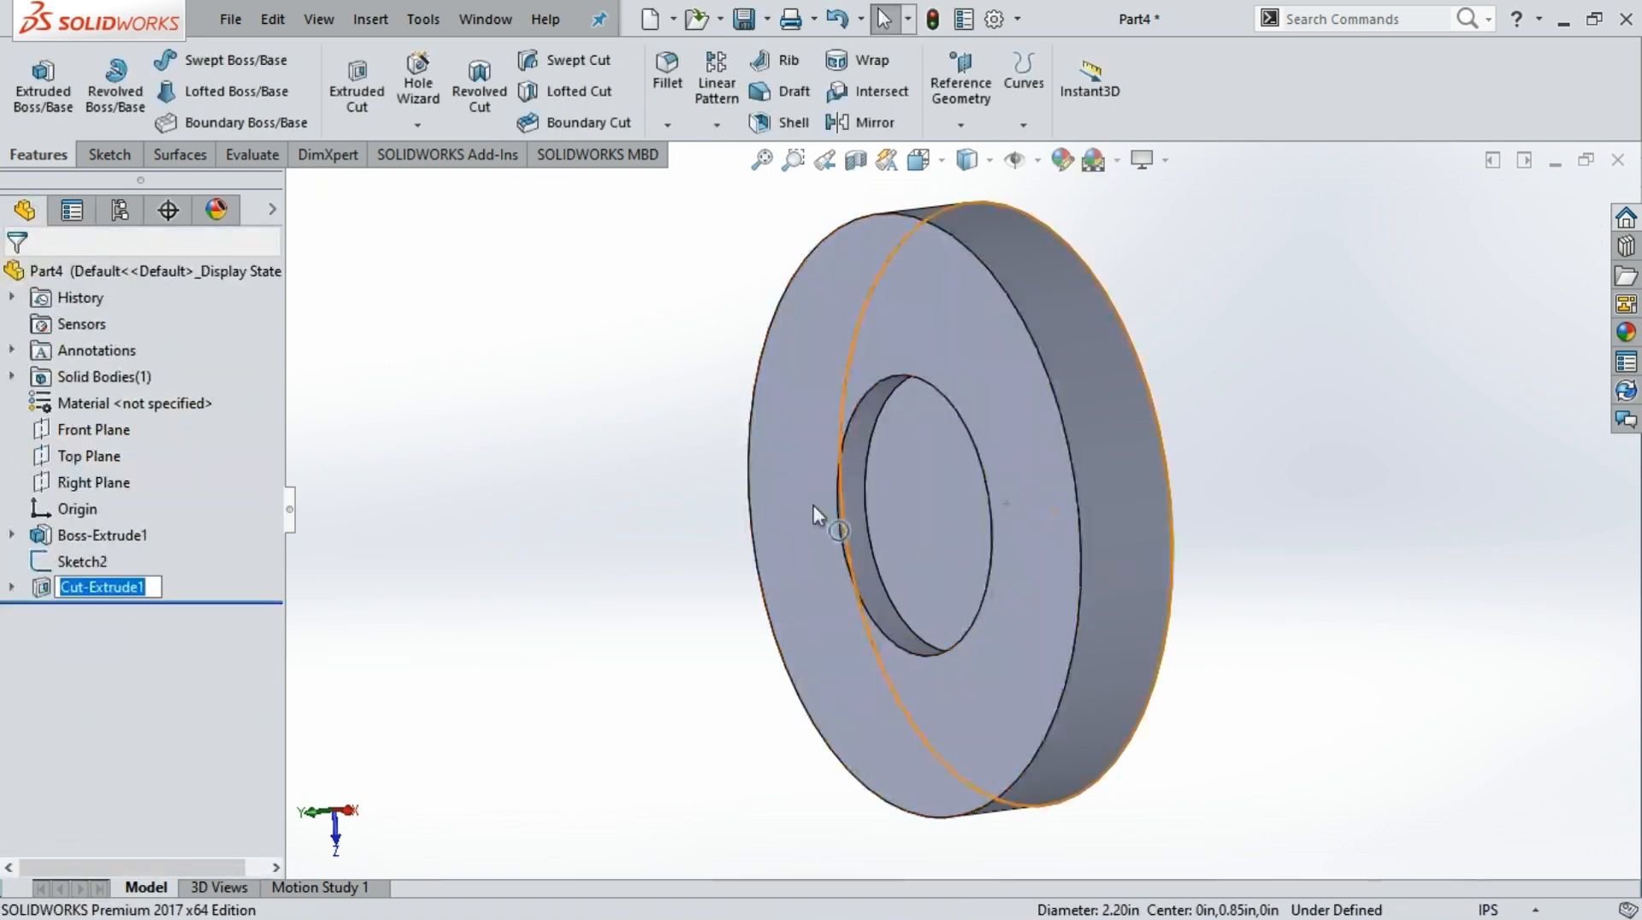
# Inspect the cut recess from several angles and check where the Right Plane passes through the disc
pyautogui.moveTo(619, 491); pyautogui.dragTo(773, 499, button='middle')
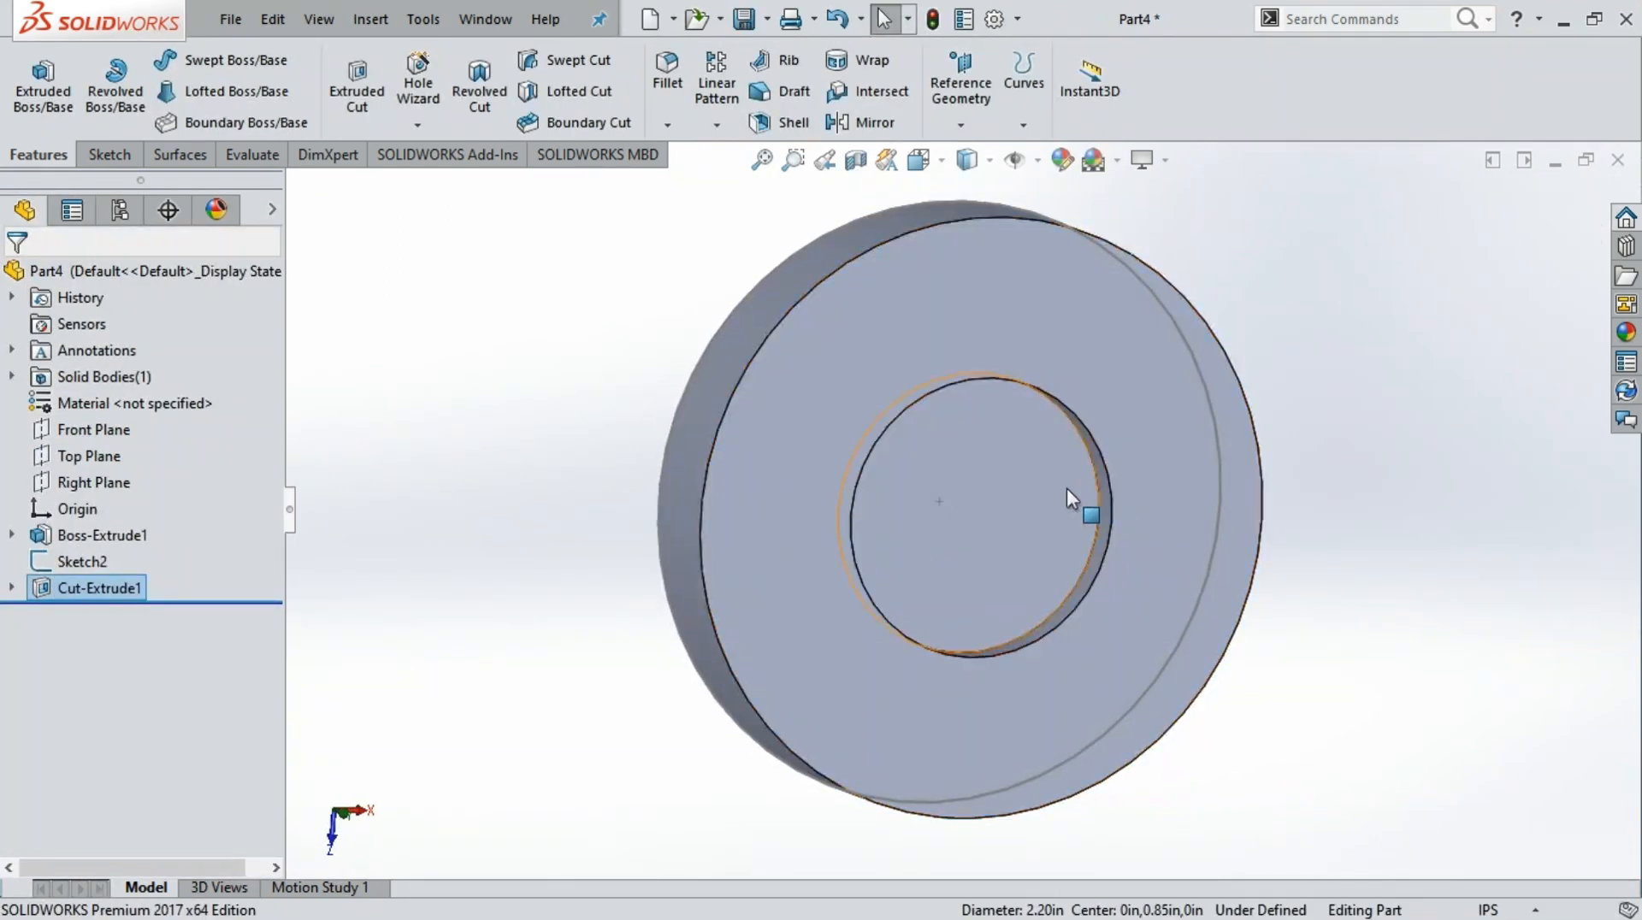
pyautogui.moveTo(1272, 505); pyautogui.dragTo(1224, 475, button='middle')
pyautogui.moveTo(1456, 448); pyautogui.dragTo(1320, 416, button='middle')
pyautogui.press('Escape')
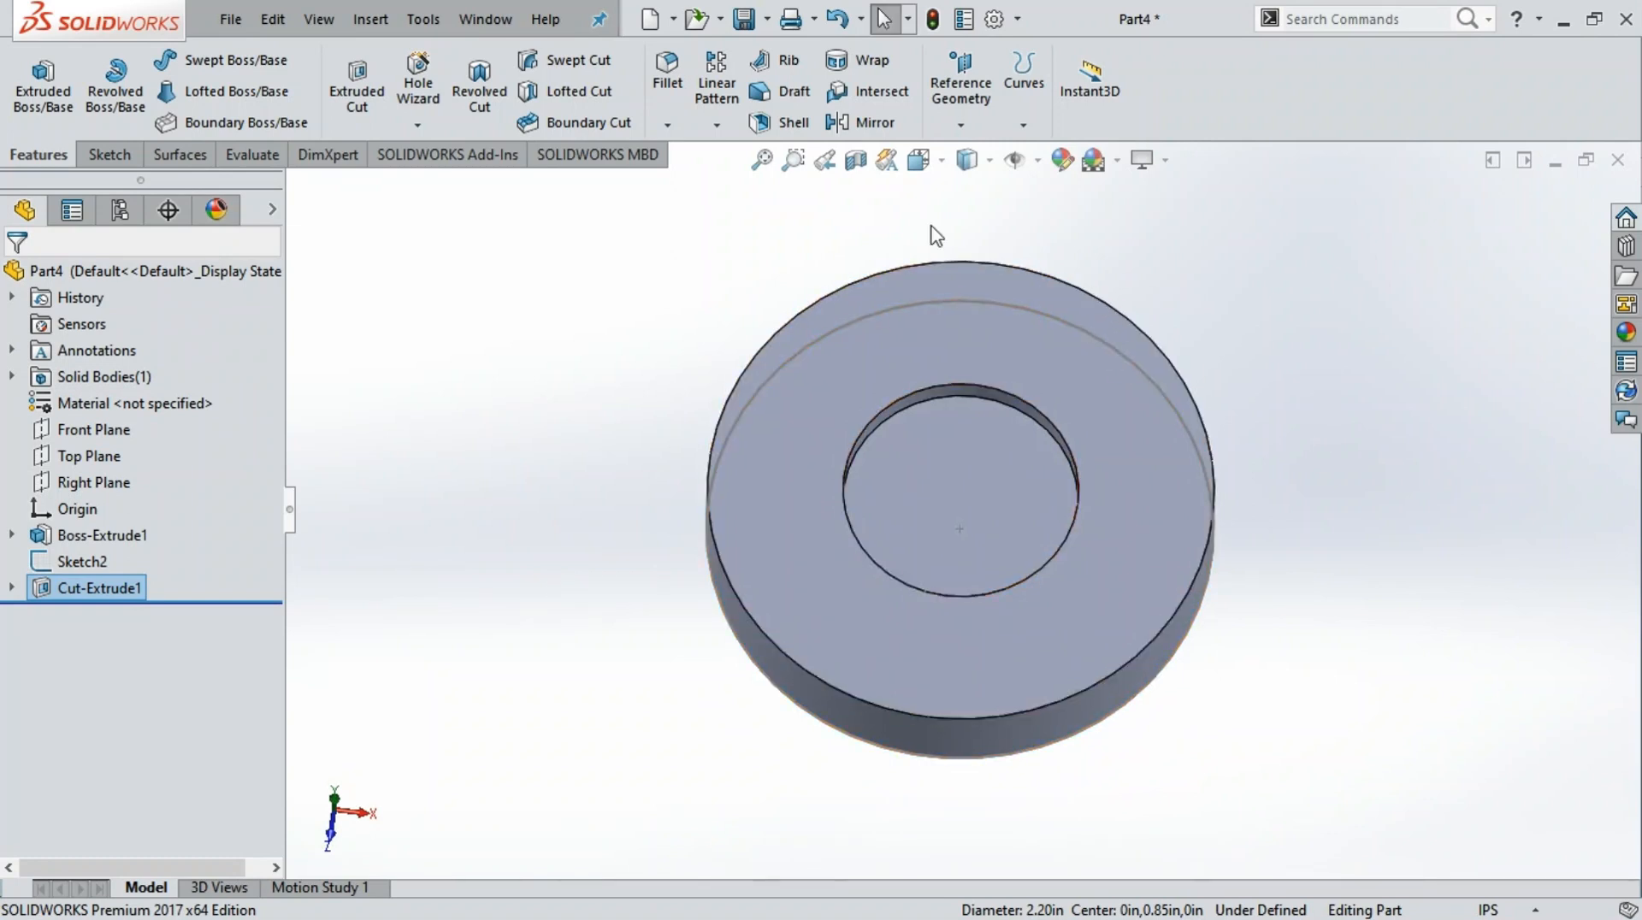
pyautogui.click(94, 485)
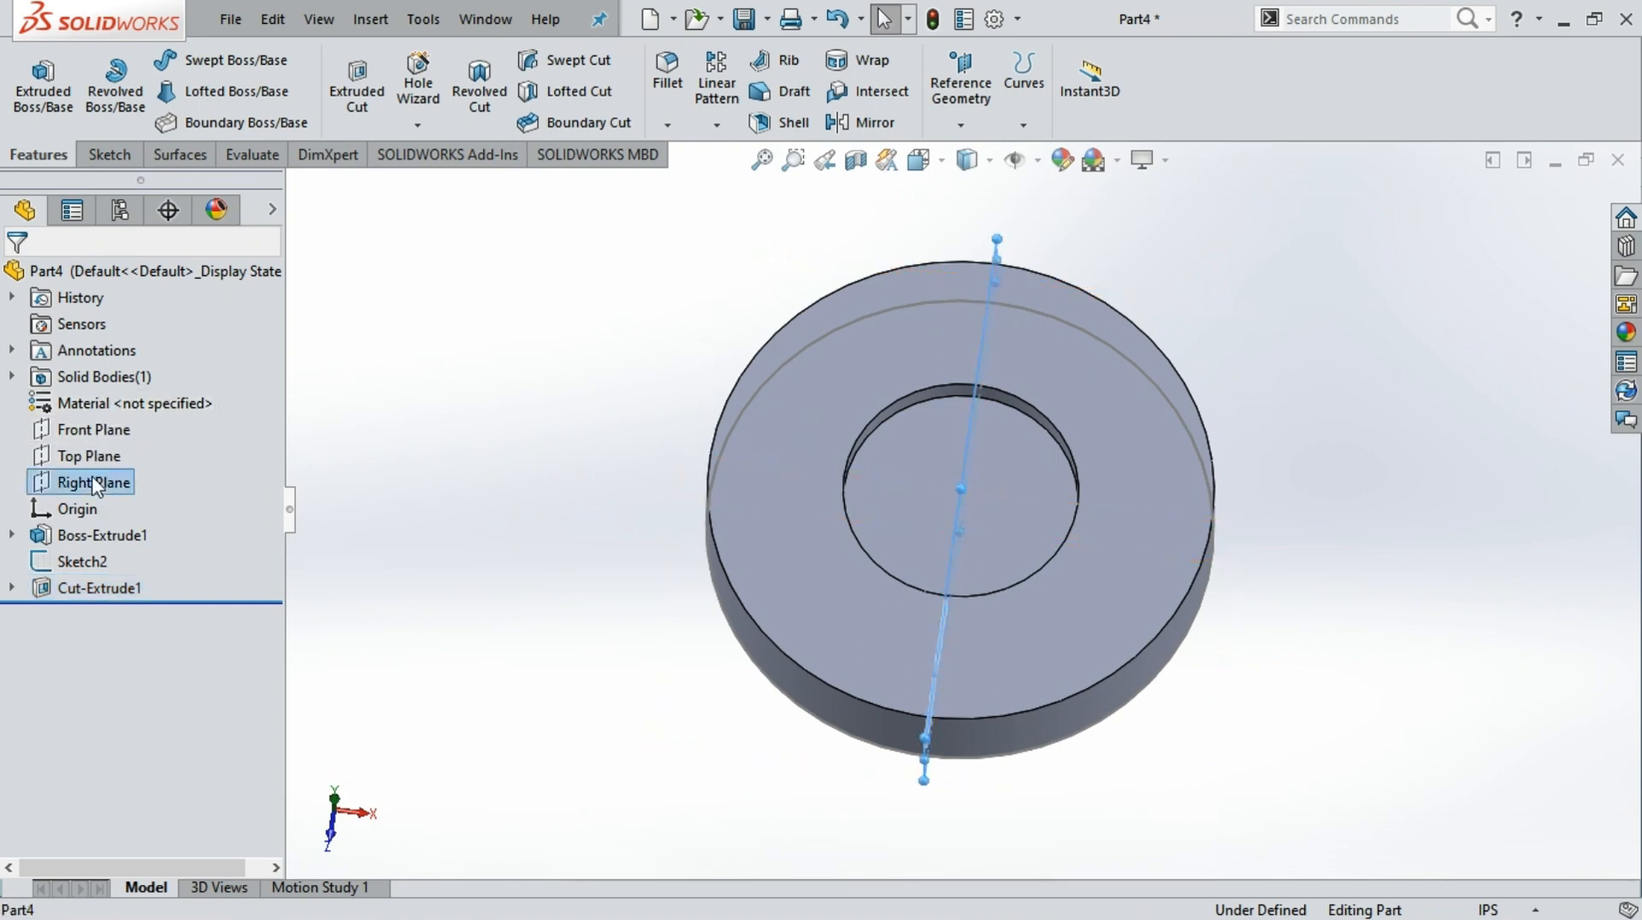
pyautogui.click(967, 248)
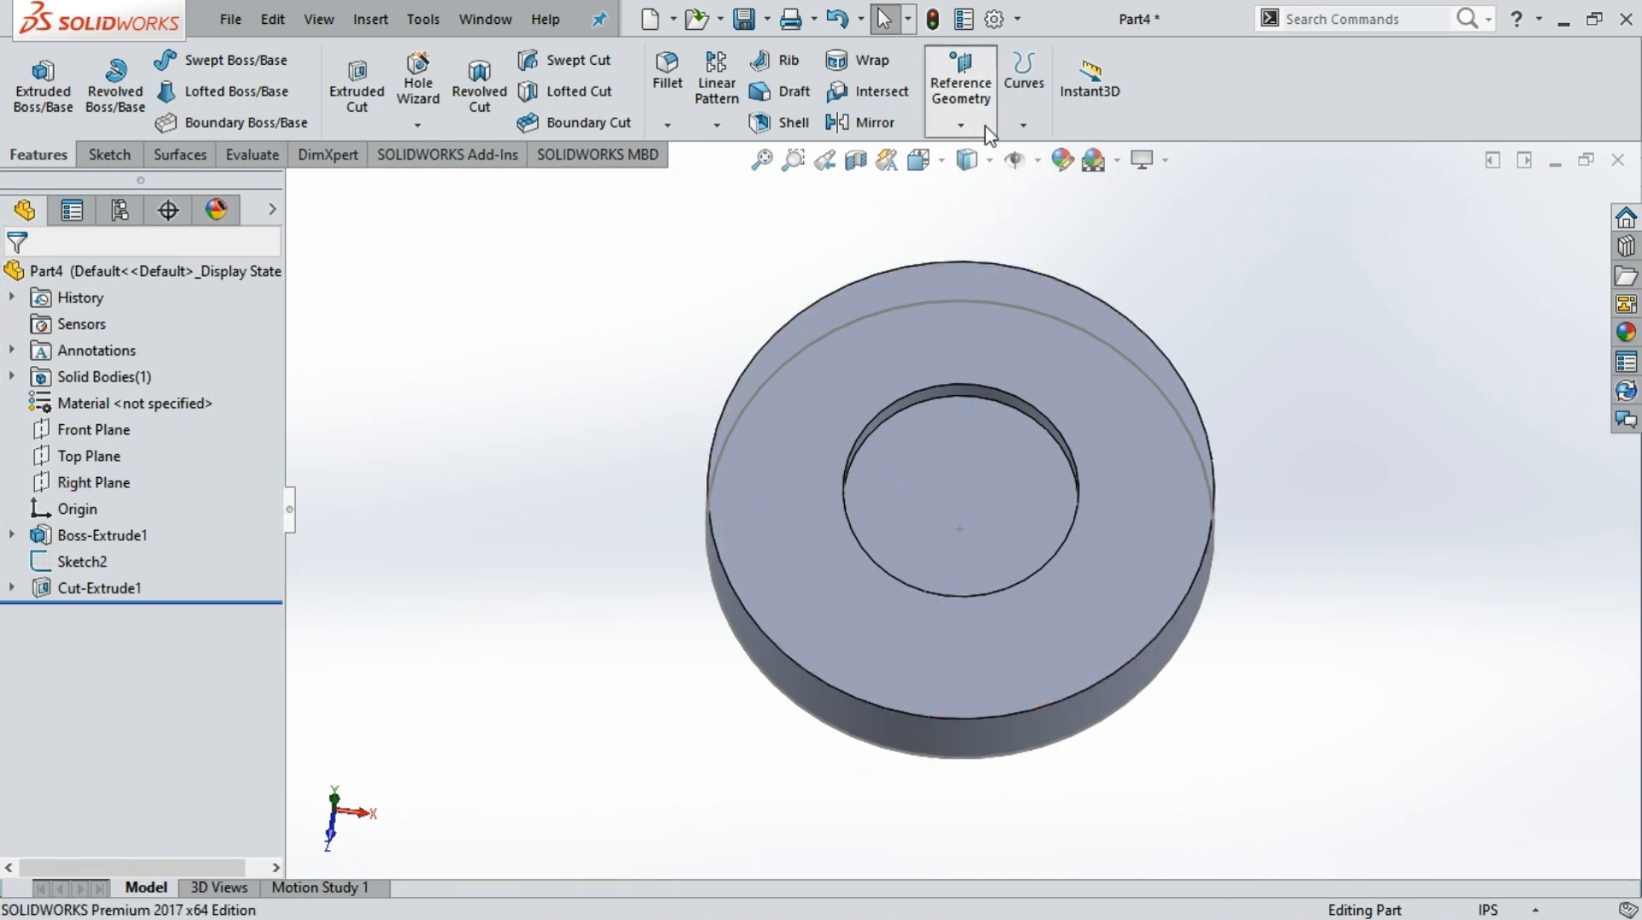
# Start a new reference plane with the Right Plane as its first reference
pyautogui.click(962, 85)
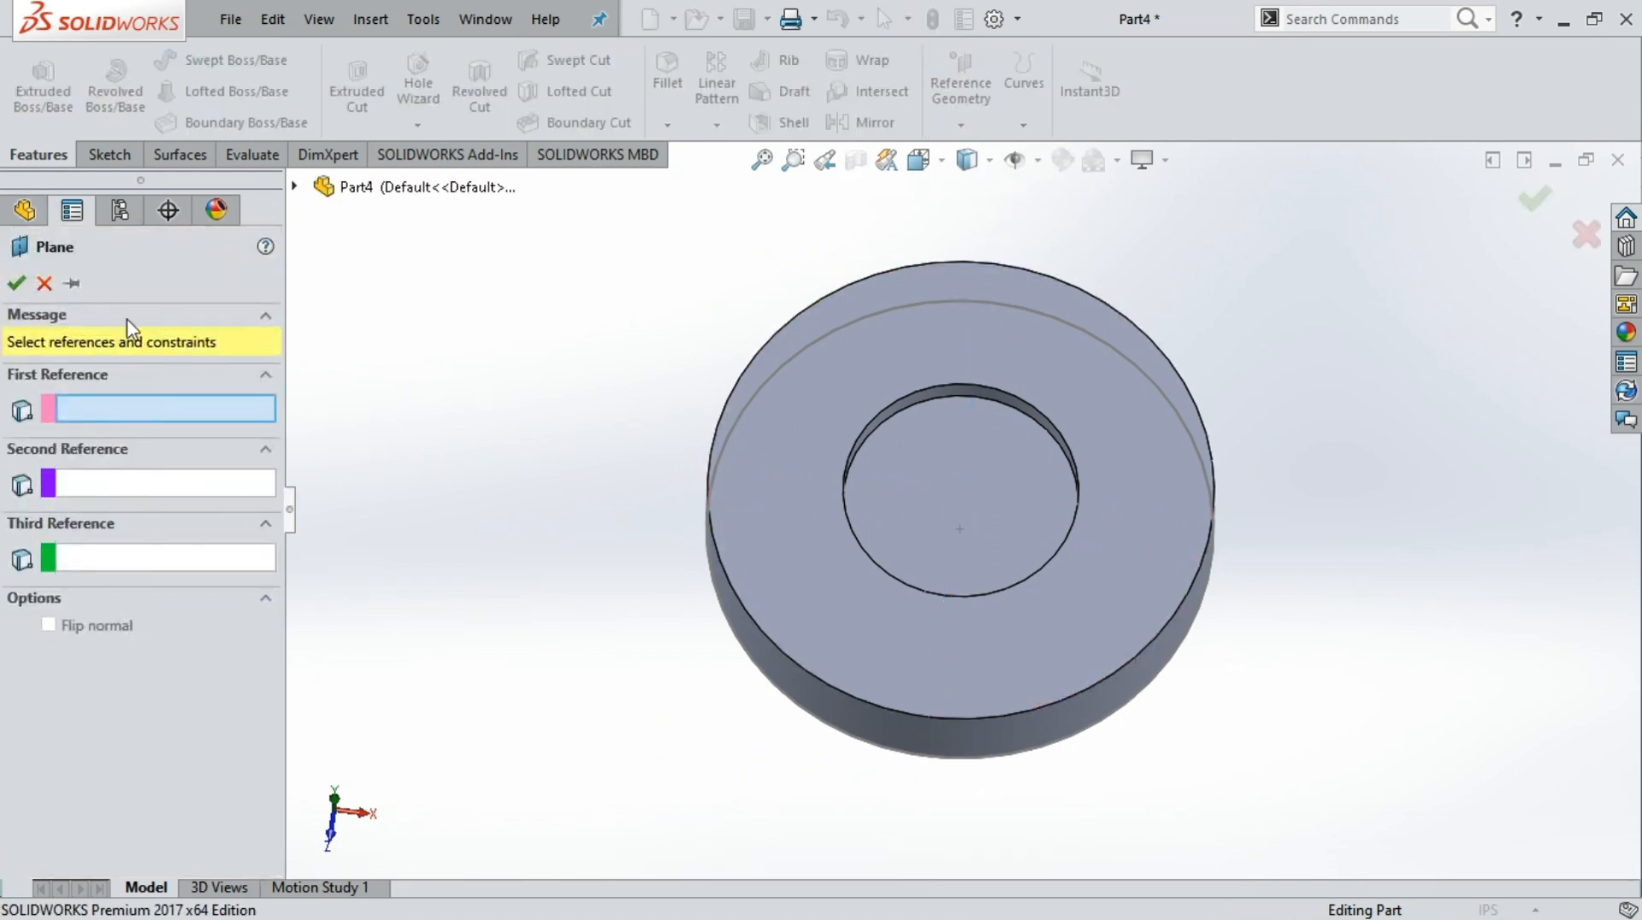
pyautogui.click(295, 186)
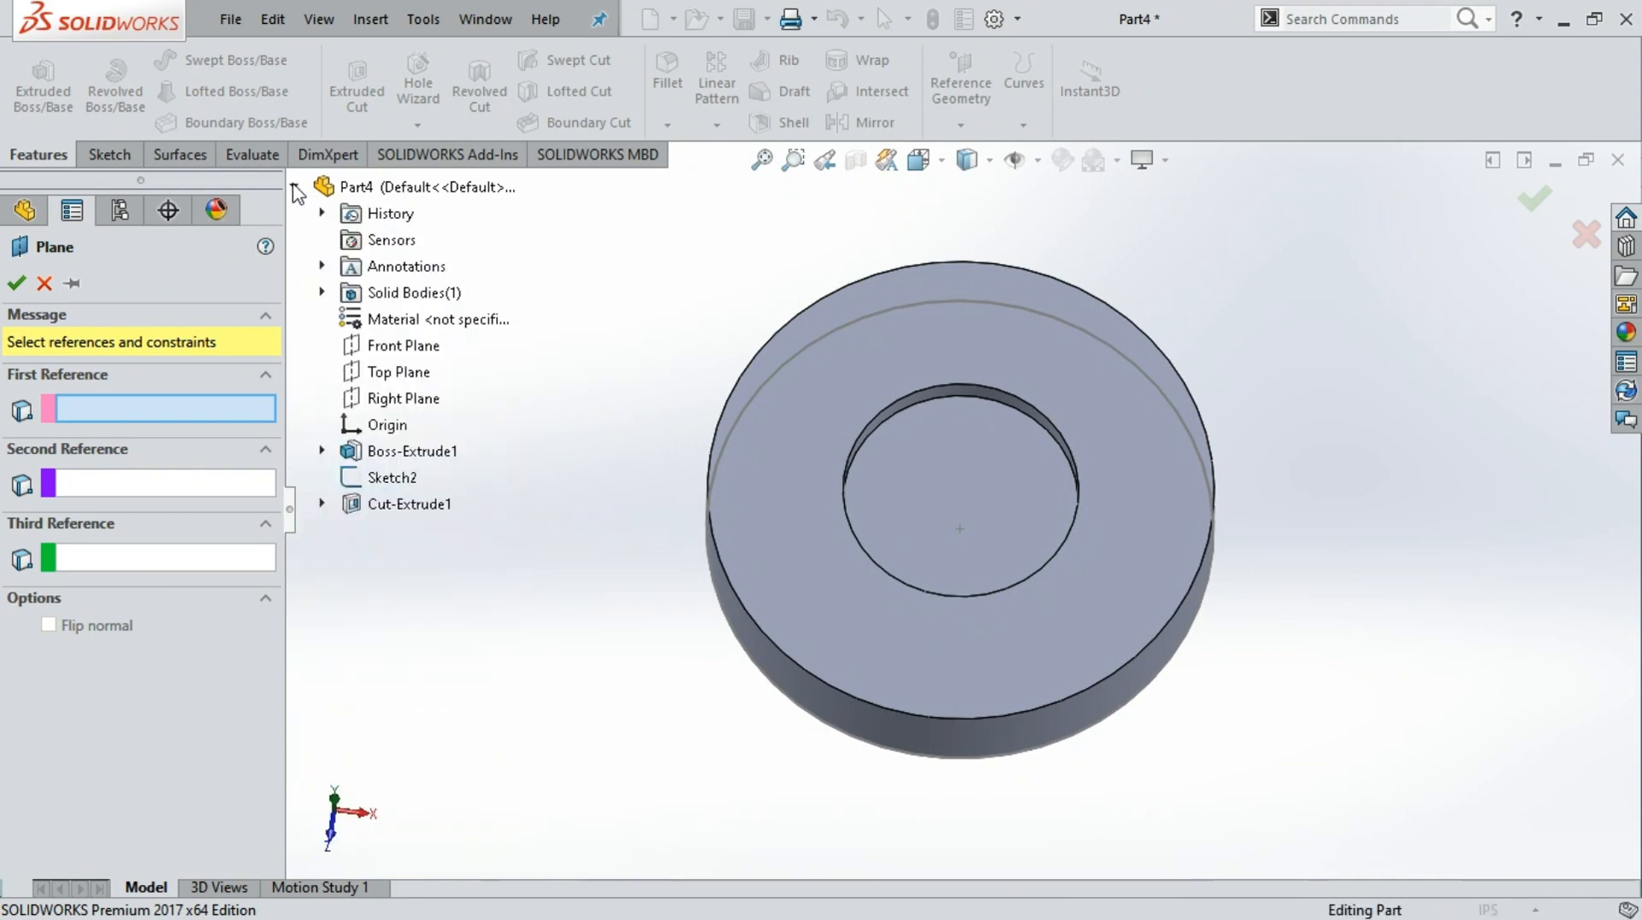
pyautogui.click(389, 401)
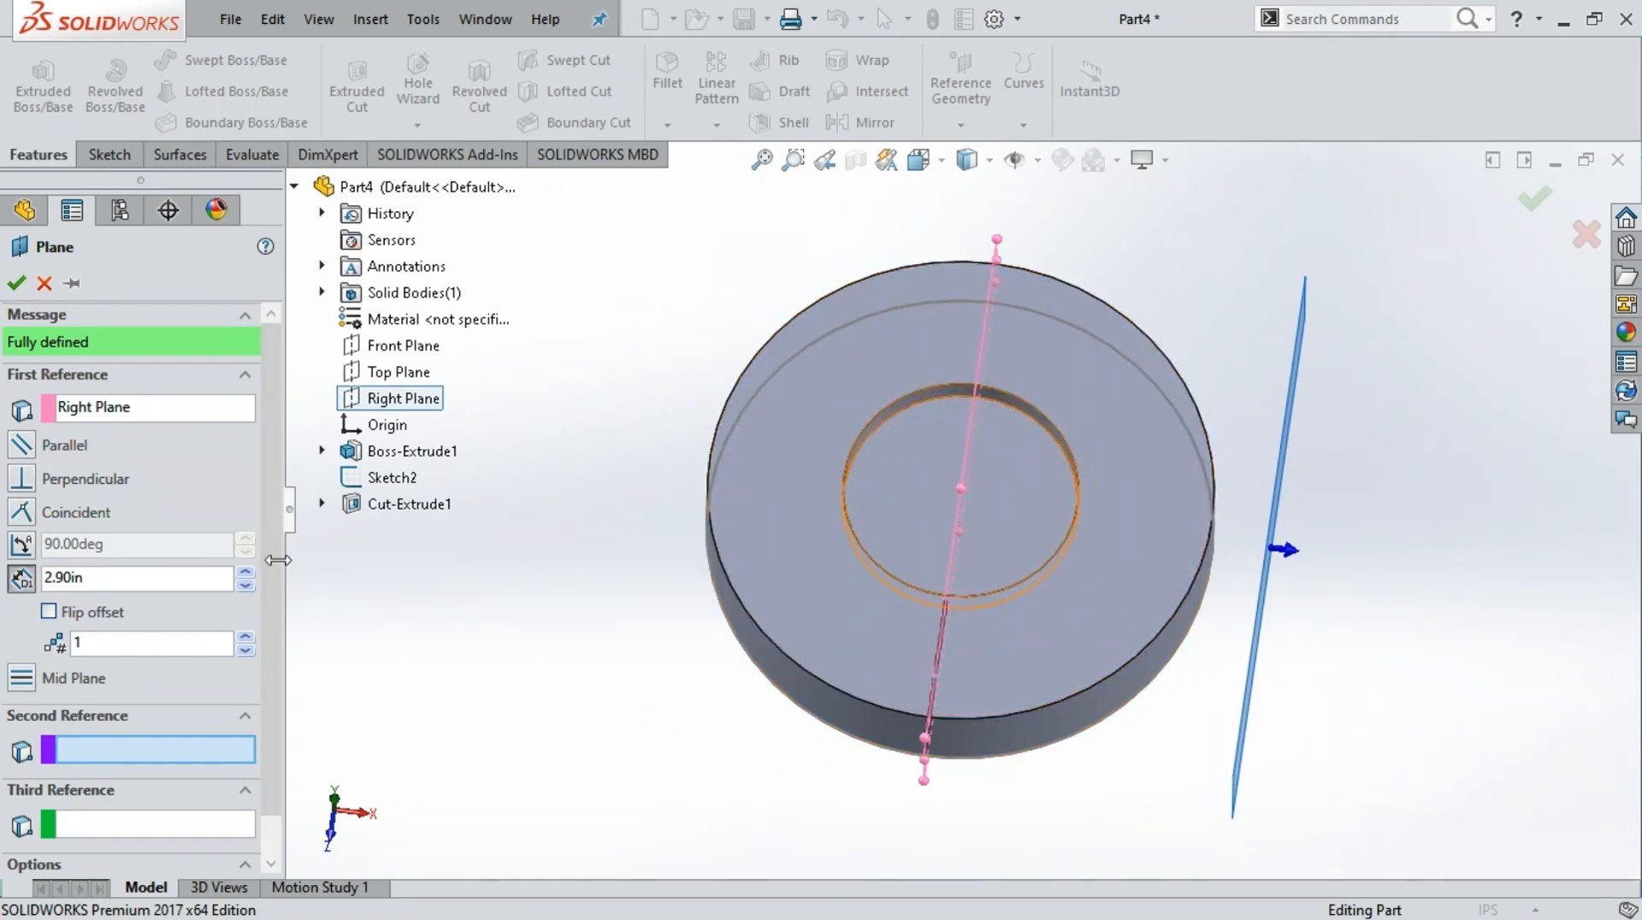
# Reduce the new plane's offset from the Right Plane to 2.10 in, and reset it to 0 in
pyautogui.click(245, 586)
pyautogui.click(245, 586)
pyautogui.click(246, 585)
pyautogui.click(246, 586)
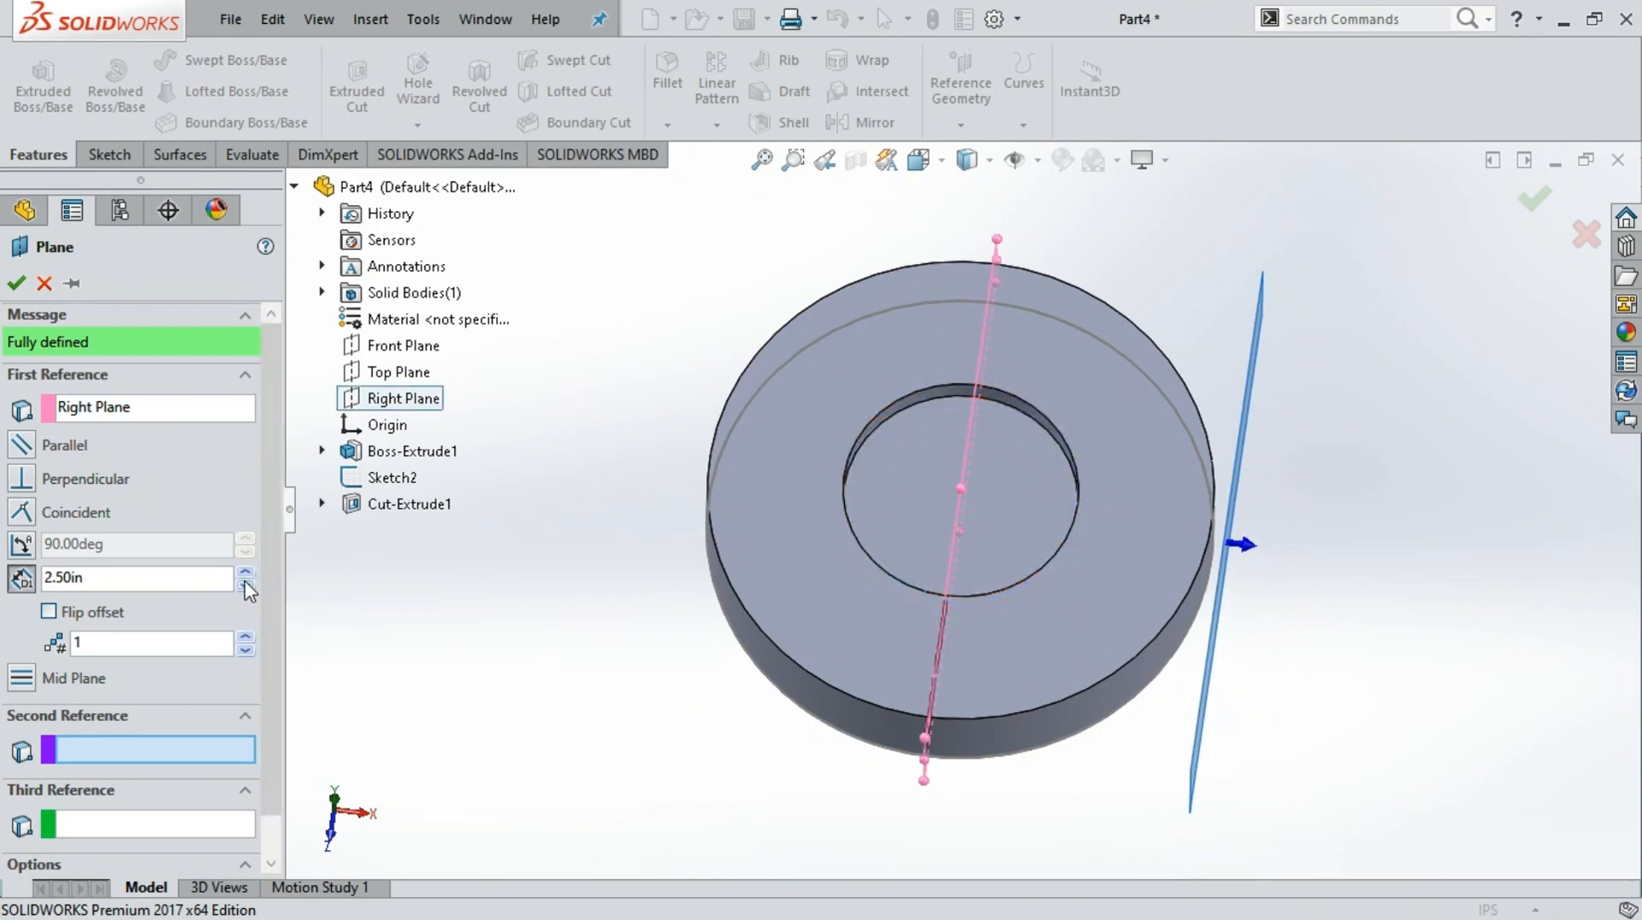
pyautogui.click(245, 586)
pyautogui.click(245, 585)
pyautogui.click(245, 586)
pyautogui.click(246, 586)
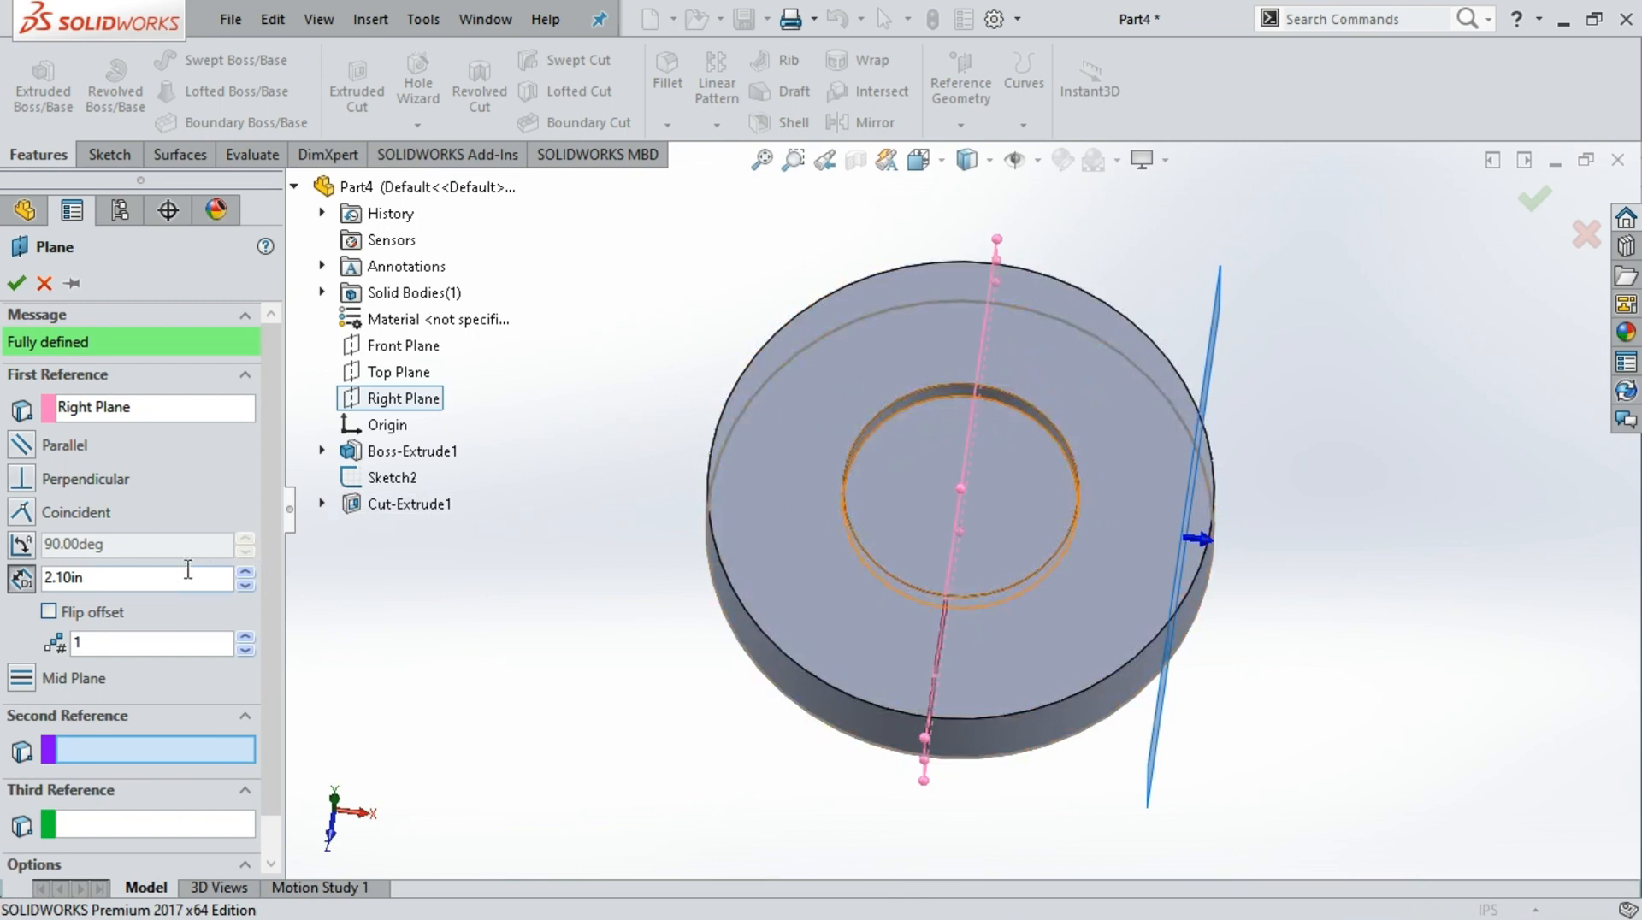
pyautogui.doubleClick(107, 577)
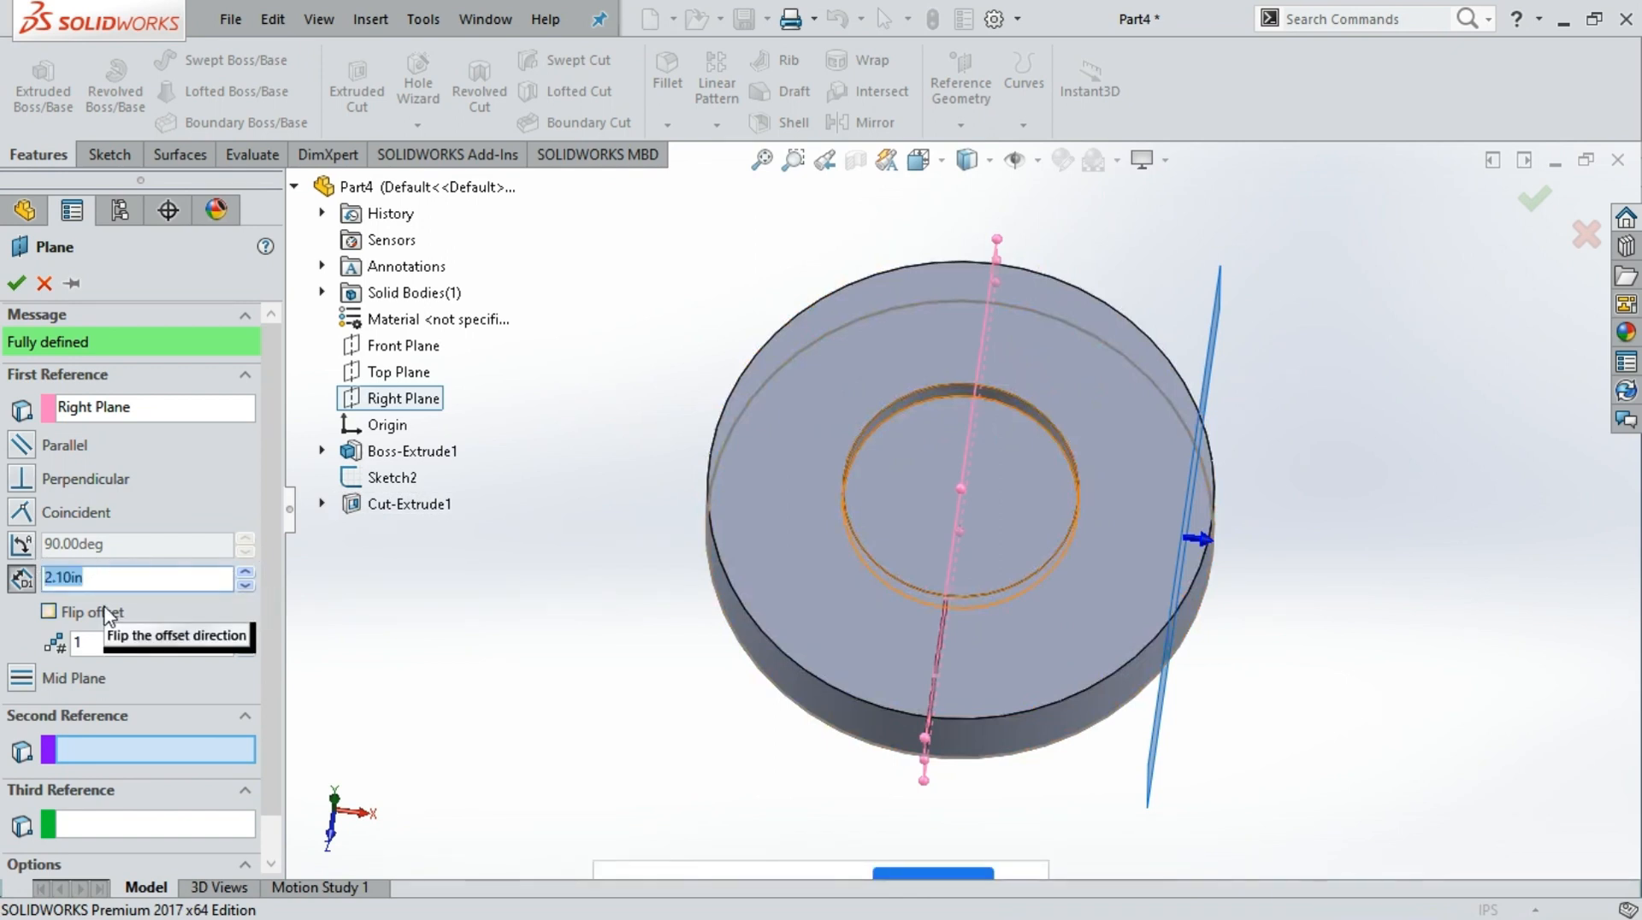
pyautogui.press('Return')
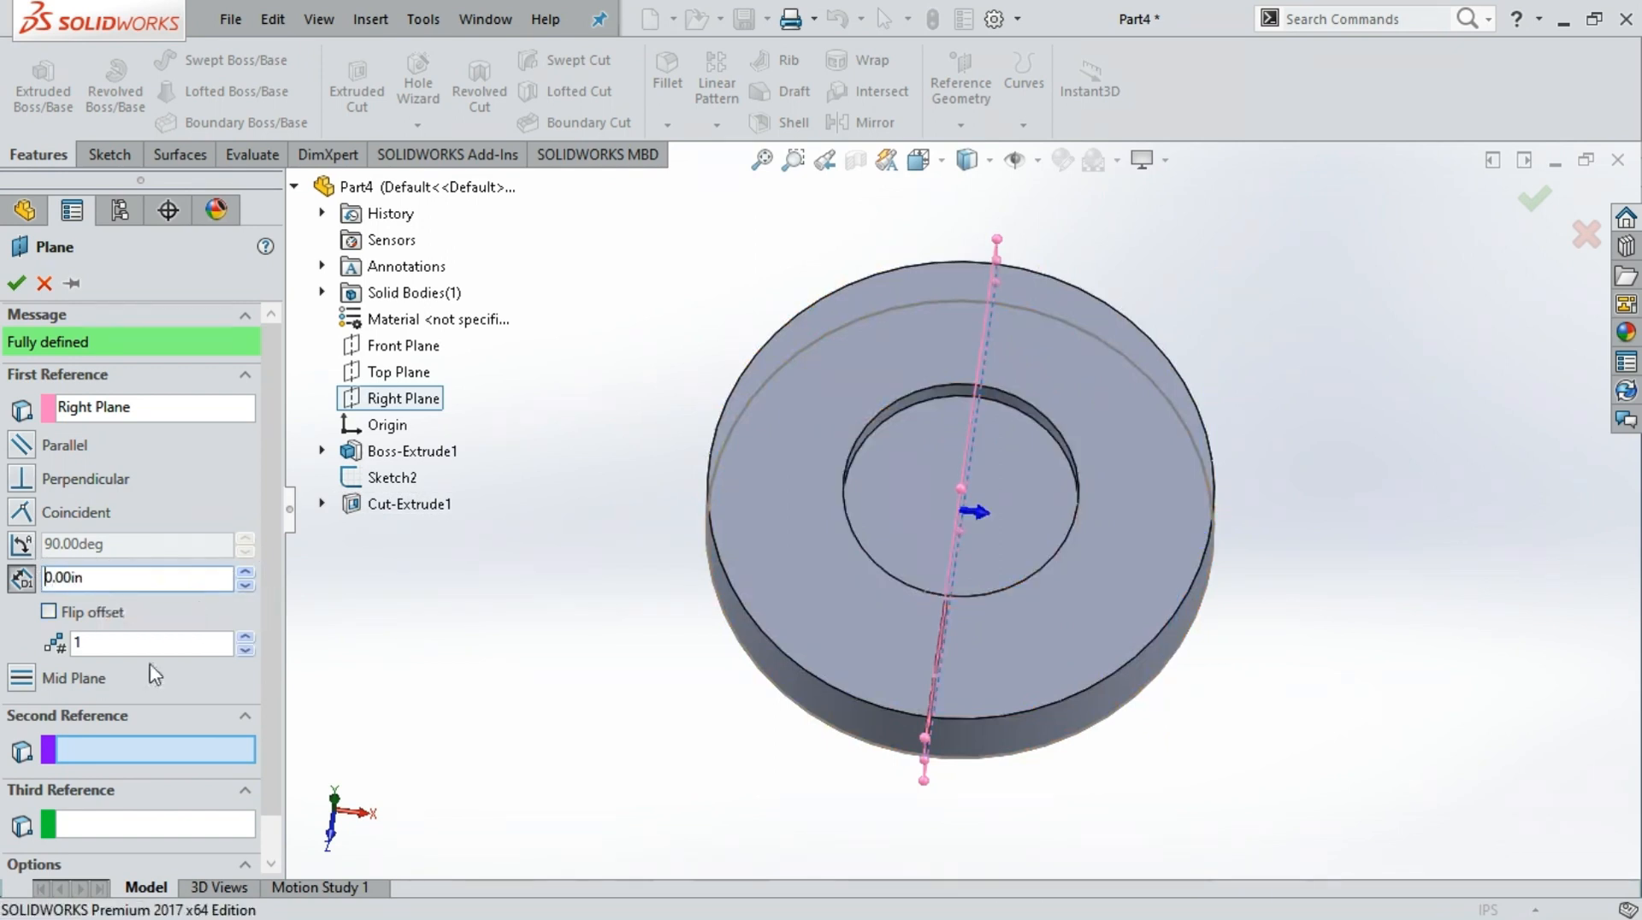
# Set the new plane's offset from the Right Plane to 2.40 in and create the plane
pyautogui.click(245, 573)
pyautogui.click(245, 573)
pyautogui.click(246, 573)
pyautogui.click(246, 573)
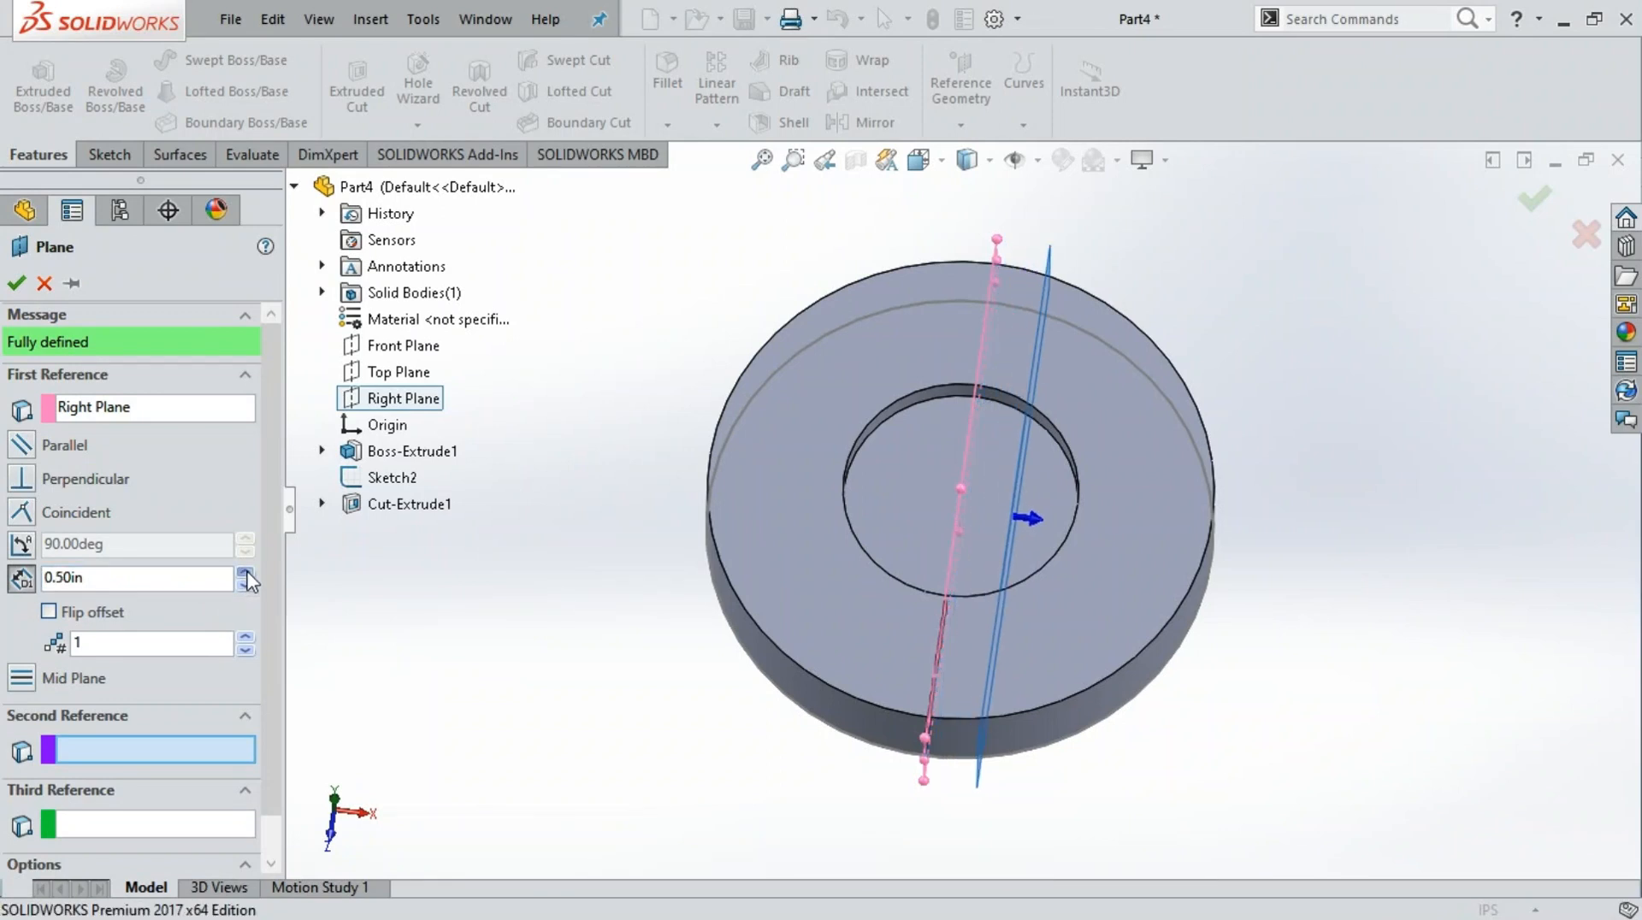
pyautogui.click(246, 573)
pyautogui.click(245, 573)
pyautogui.click(246, 573)
pyautogui.click(246, 574)
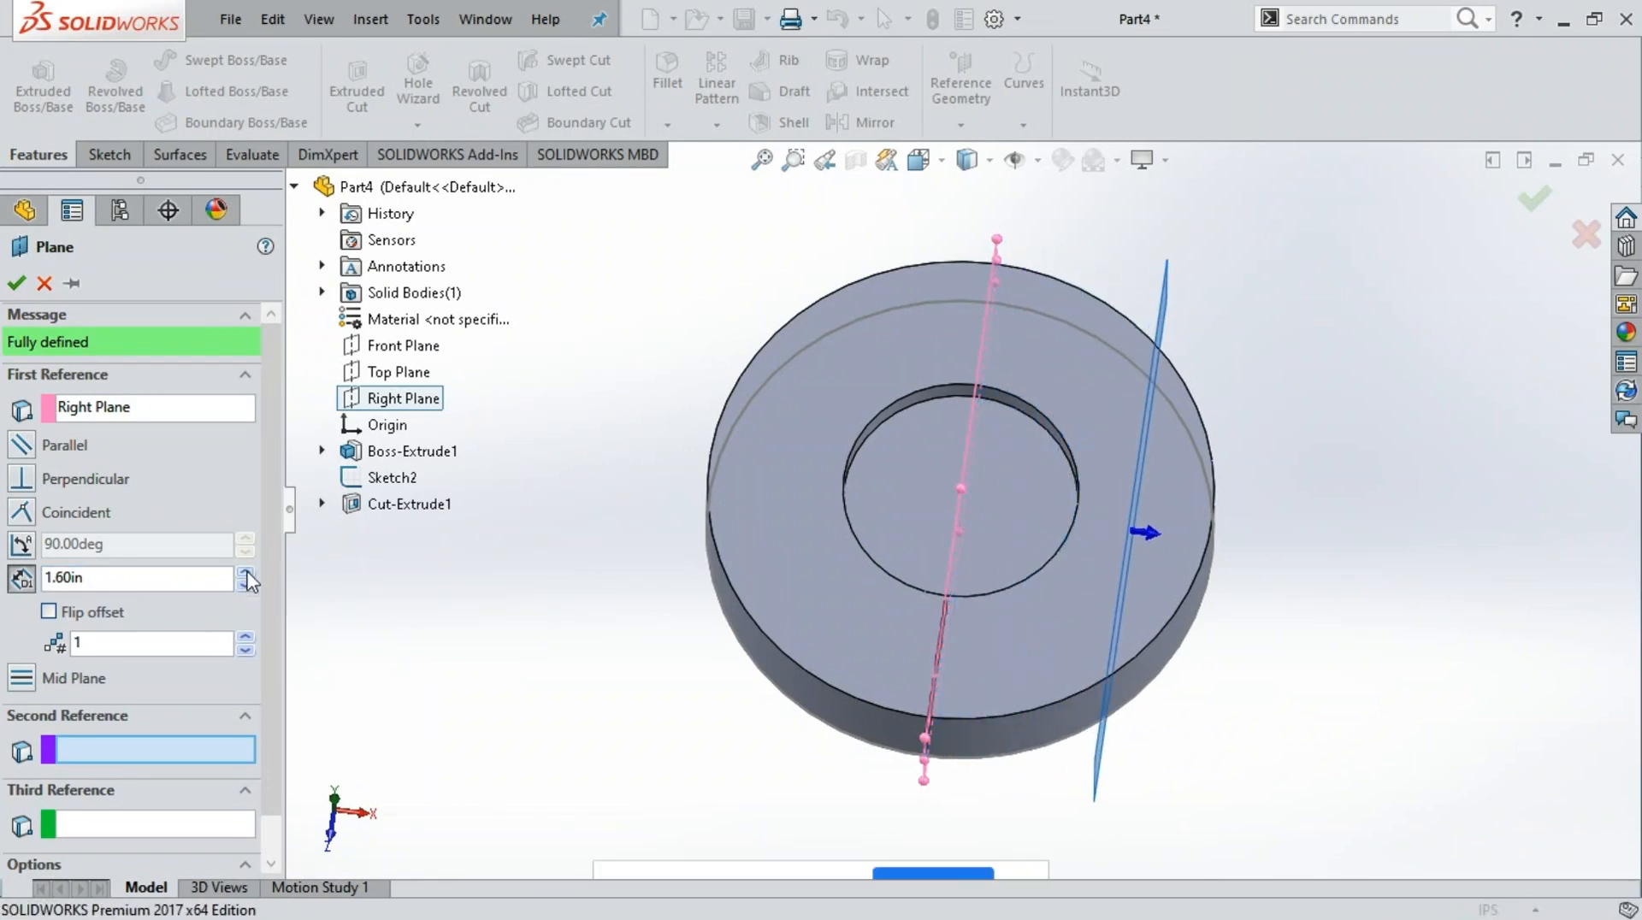
pyautogui.click(246, 573)
pyautogui.click(245, 573)
pyautogui.click(246, 573)
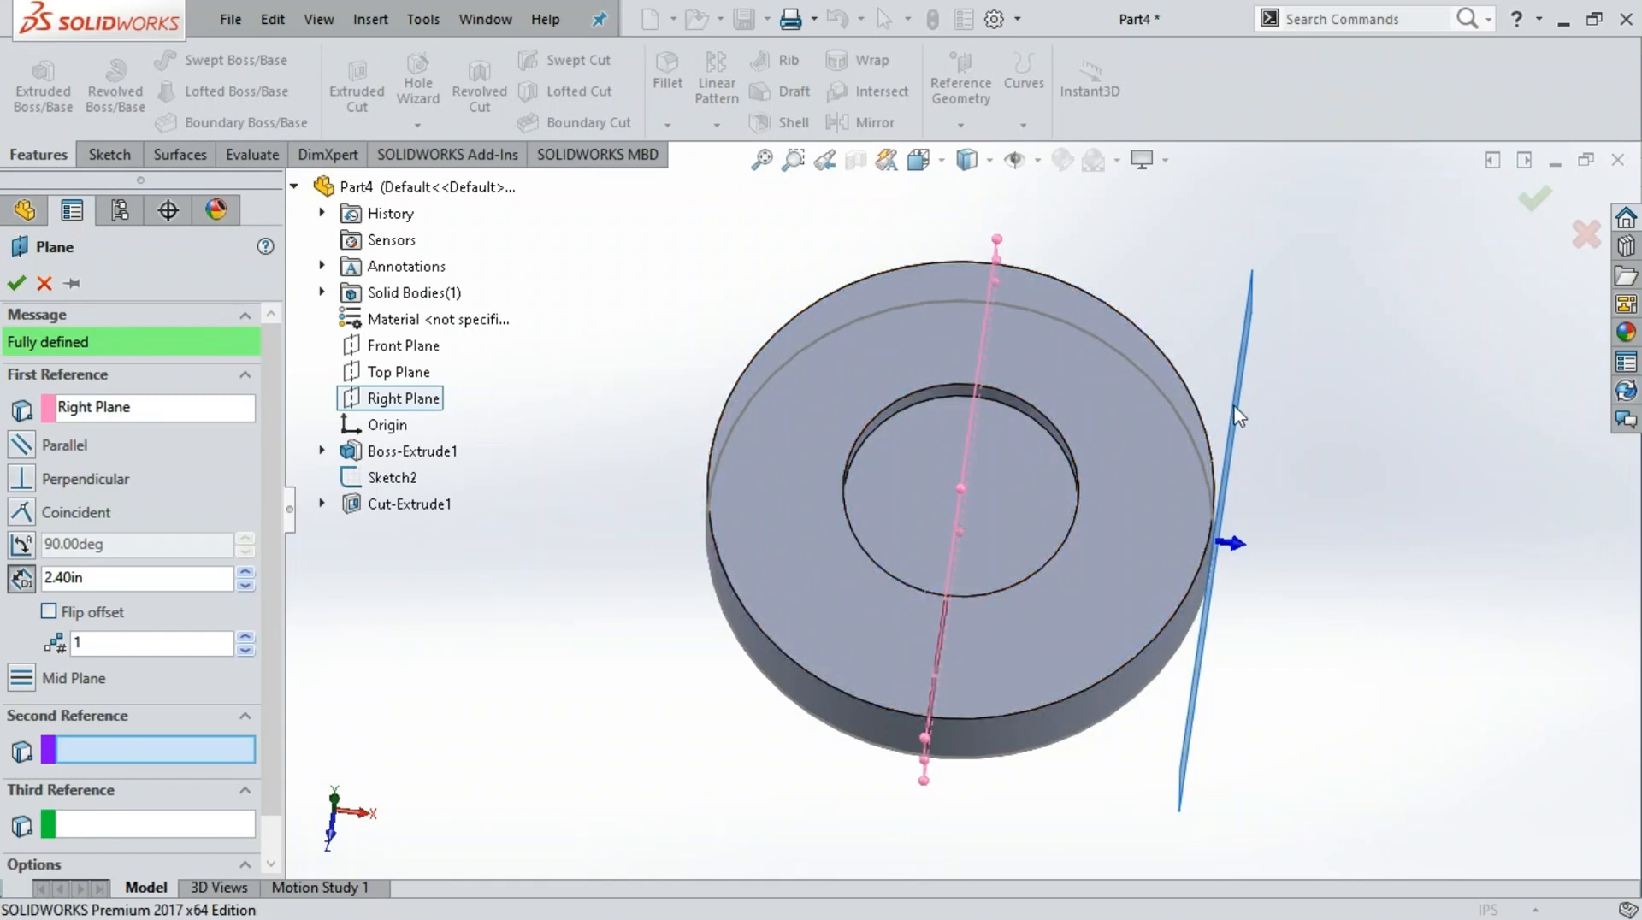
pyautogui.click(17, 283)
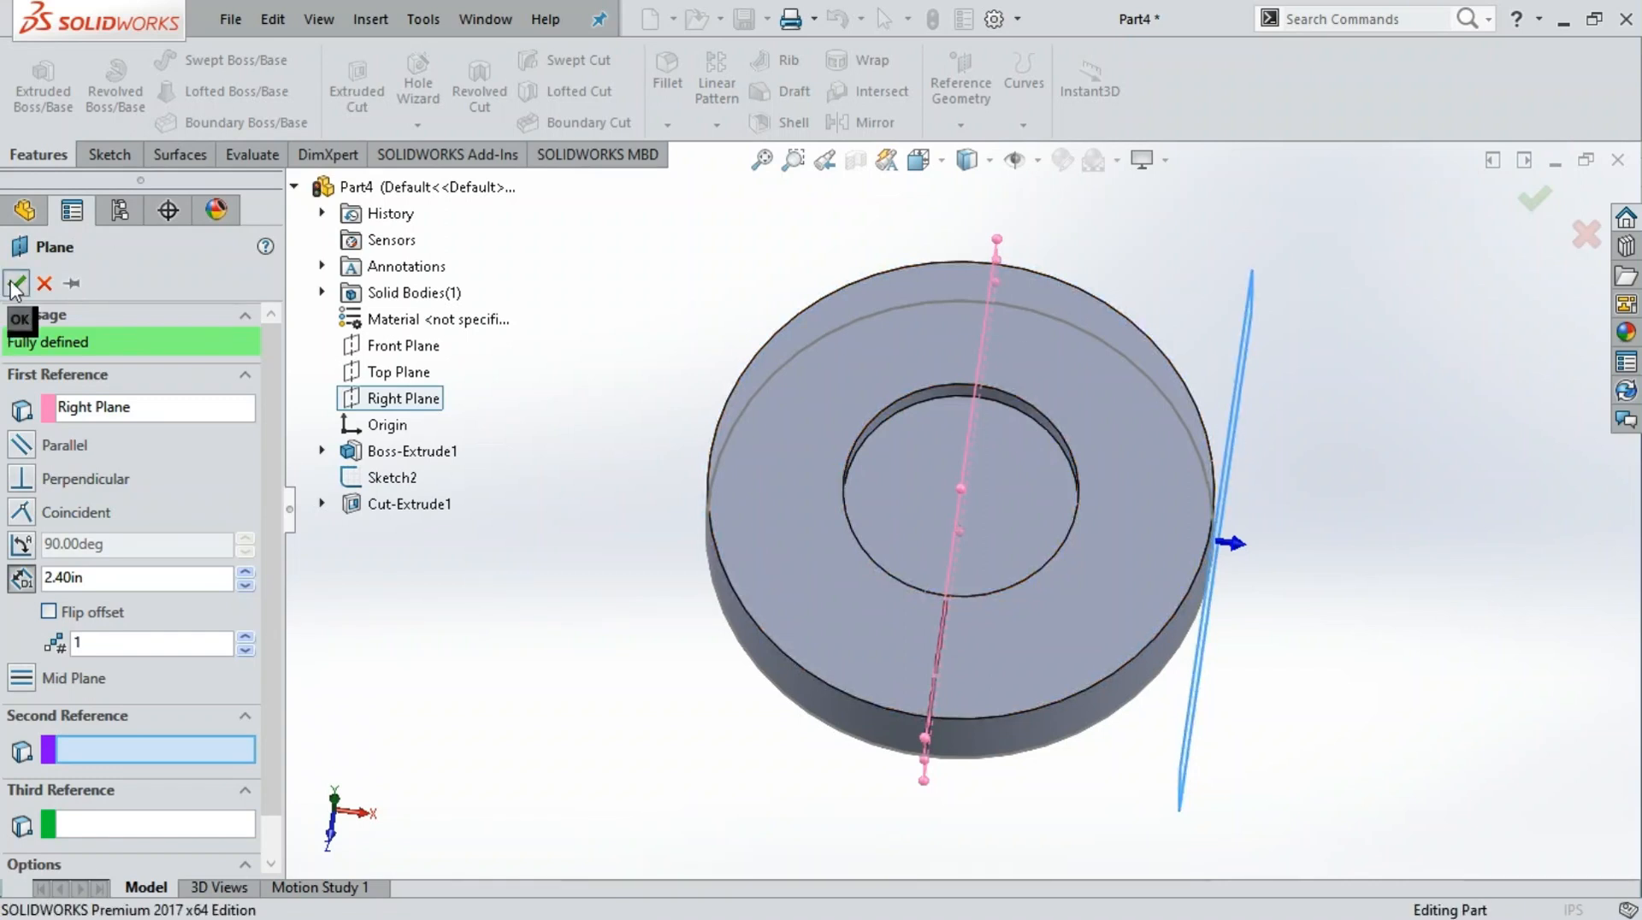
pyautogui.press('Return')
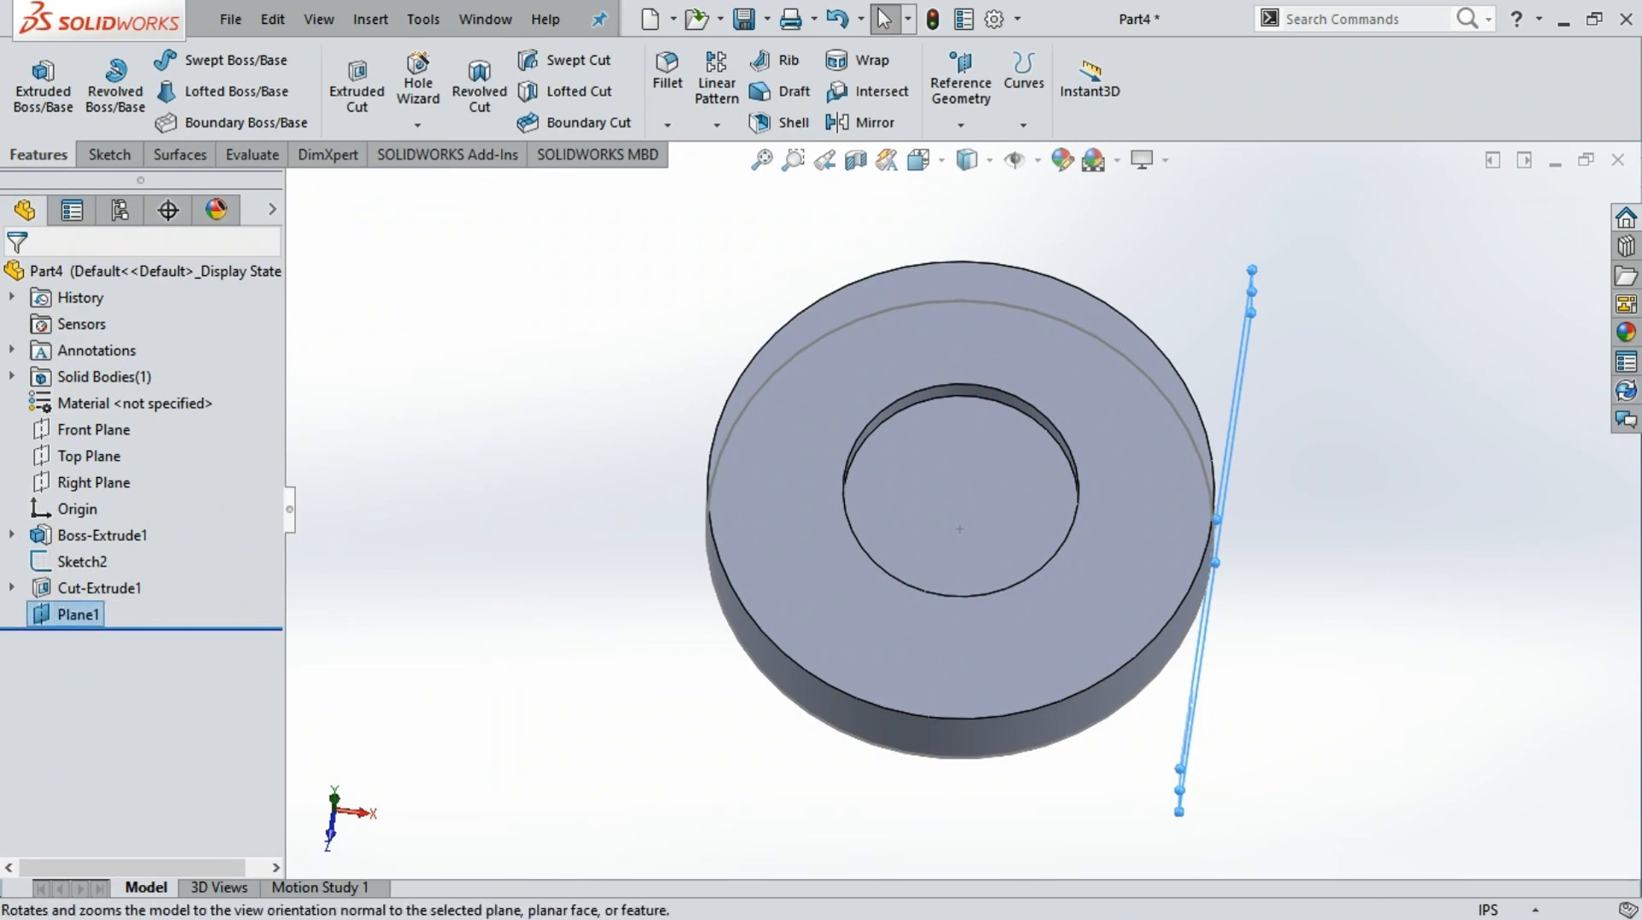
# Start a sketch on the offset plane and try to select the disc's side outline with a selection box
pyautogui.click(212, 398)
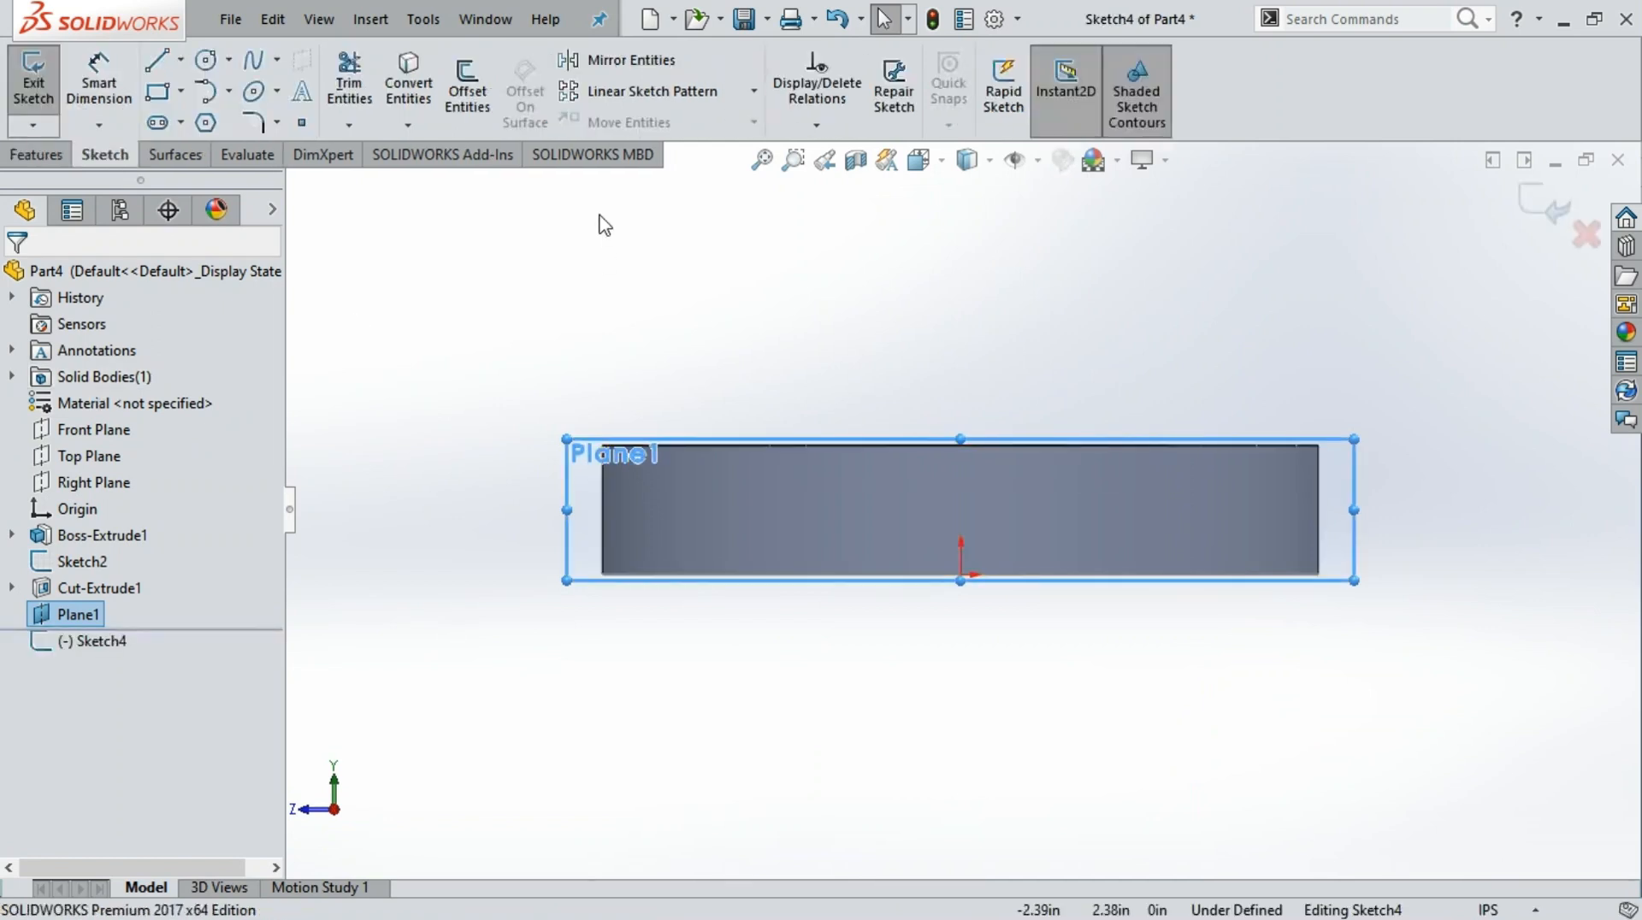
pyautogui.click(600, 506)
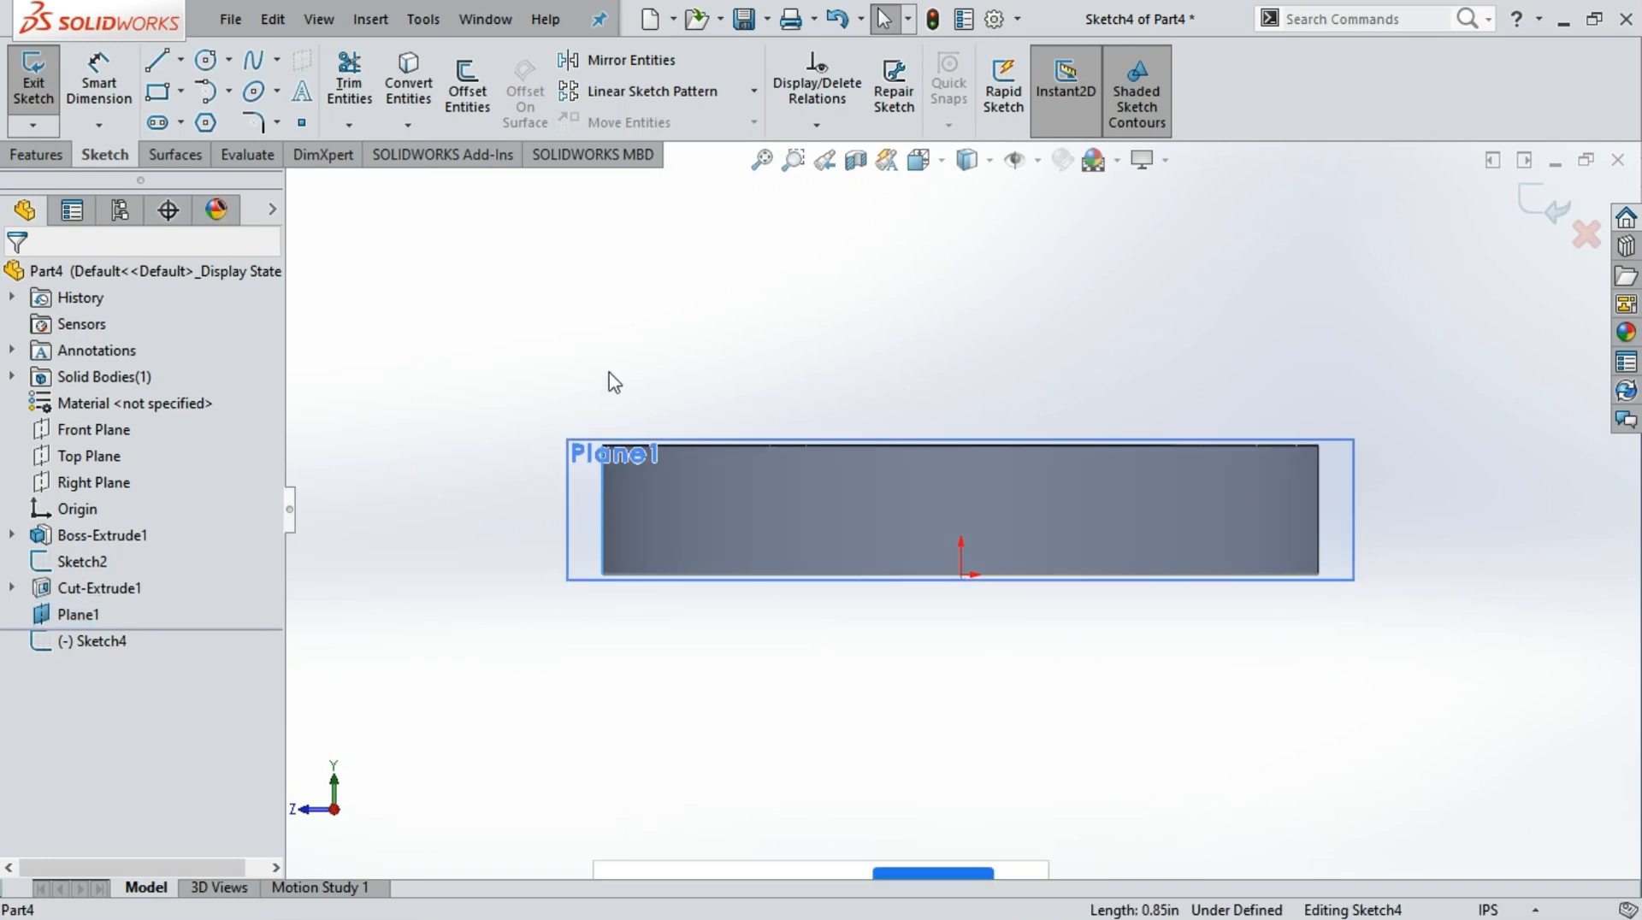
pyautogui.moveTo(484, 296); pyautogui.dragTo(1468, 724)
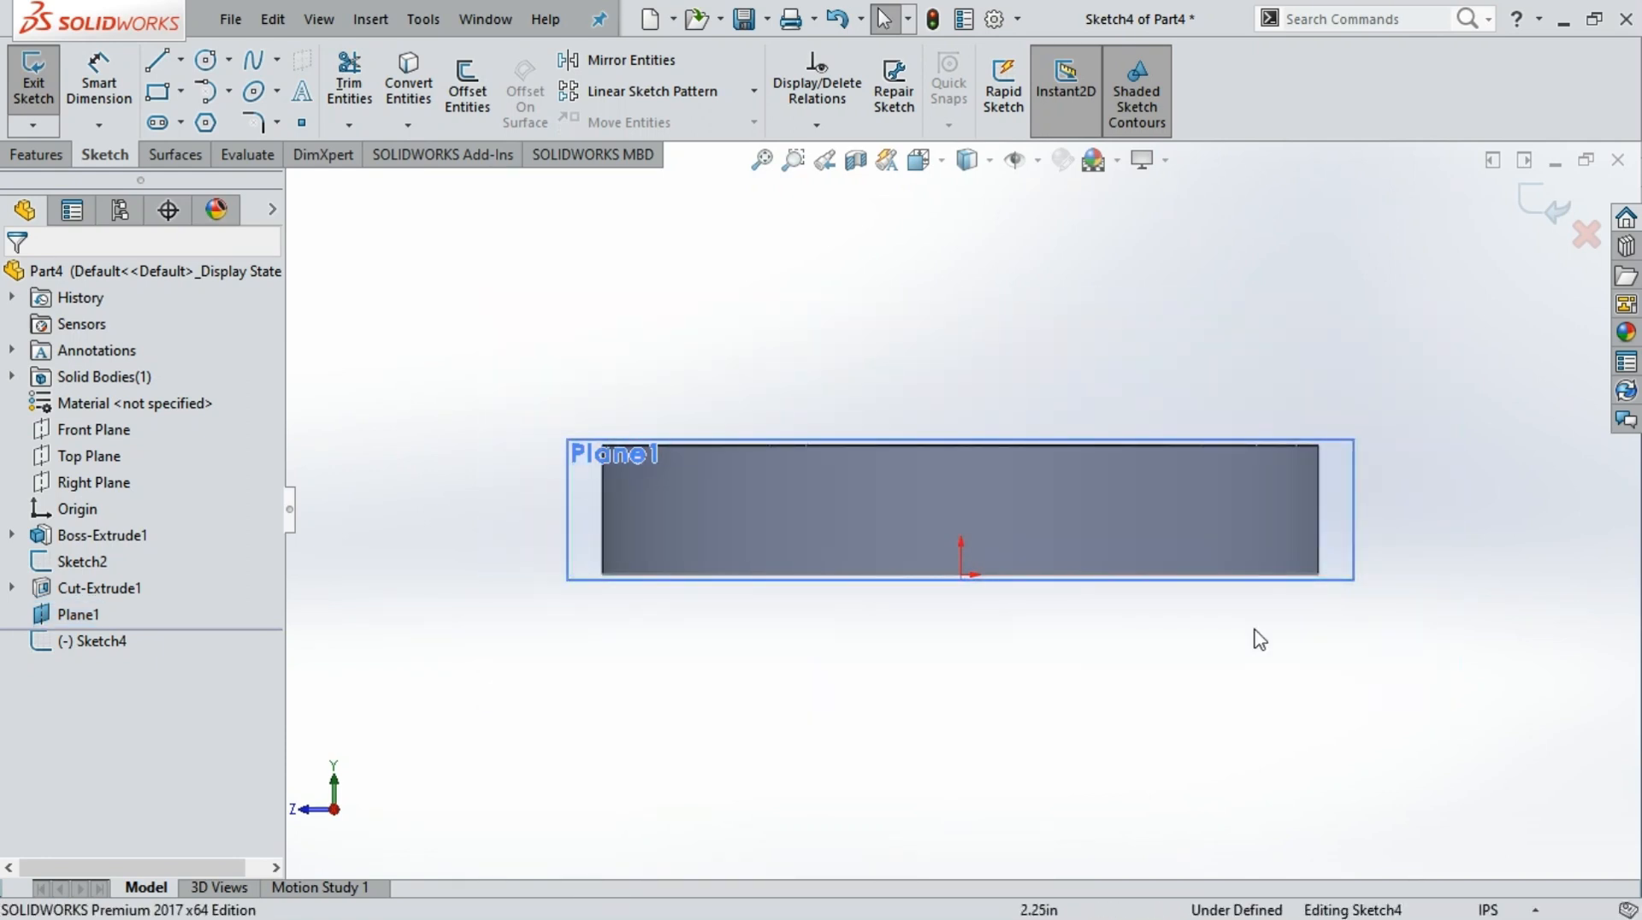
pyautogui.moveTo(675, 313); pyautogui.dragTo(1480, 787)
pyautogui.click(603, 523)
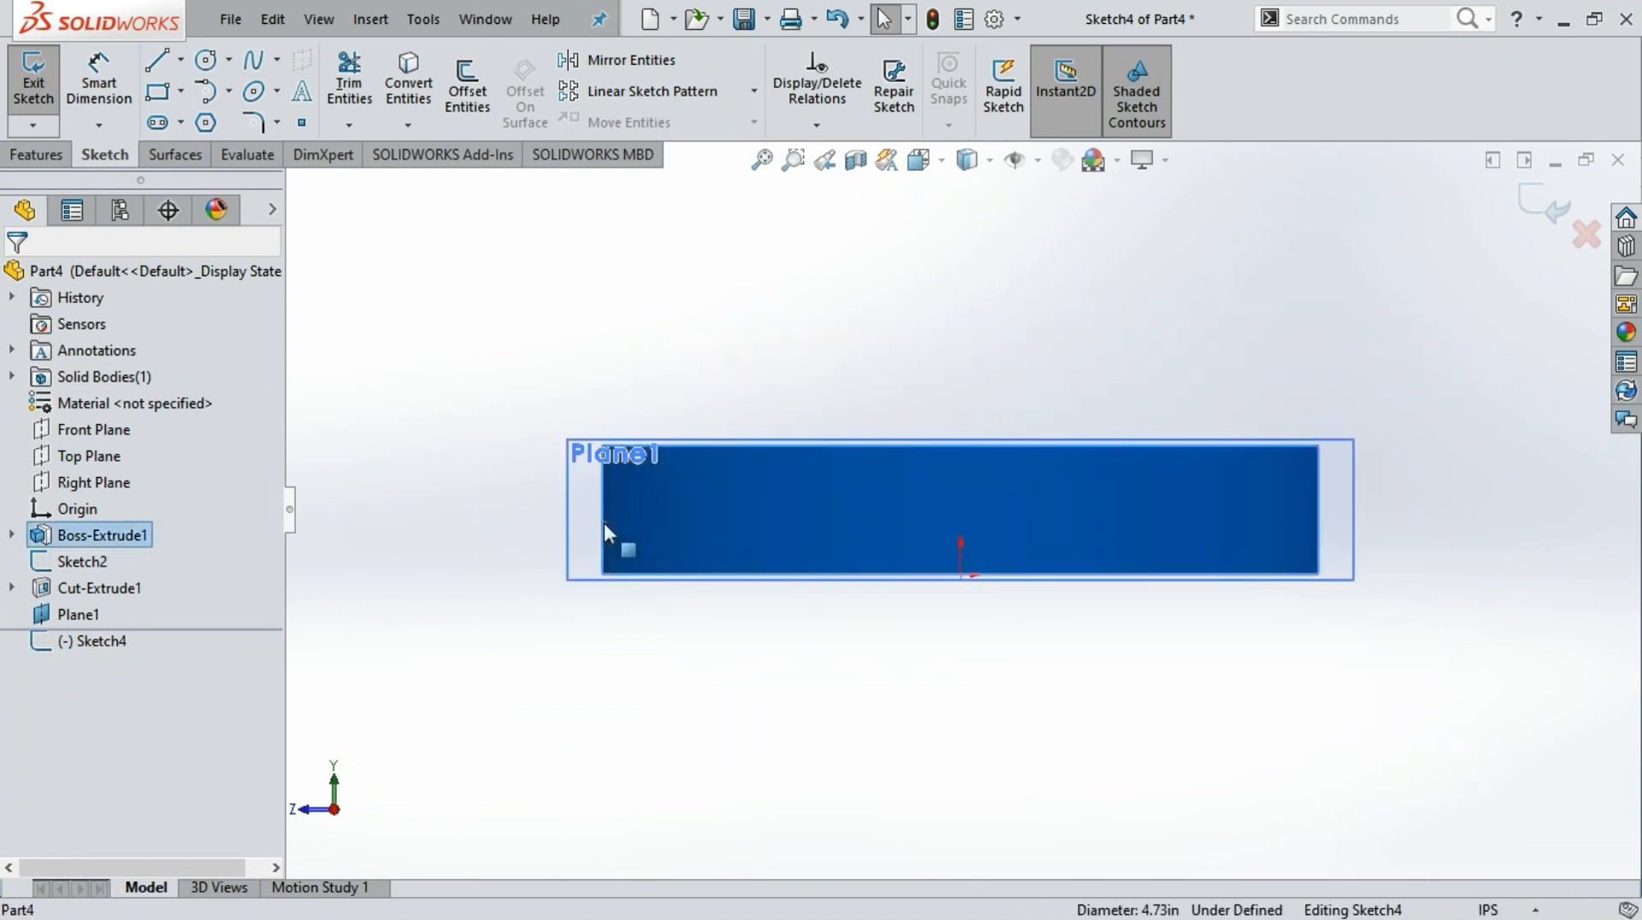
pyautogui.press('Escape')
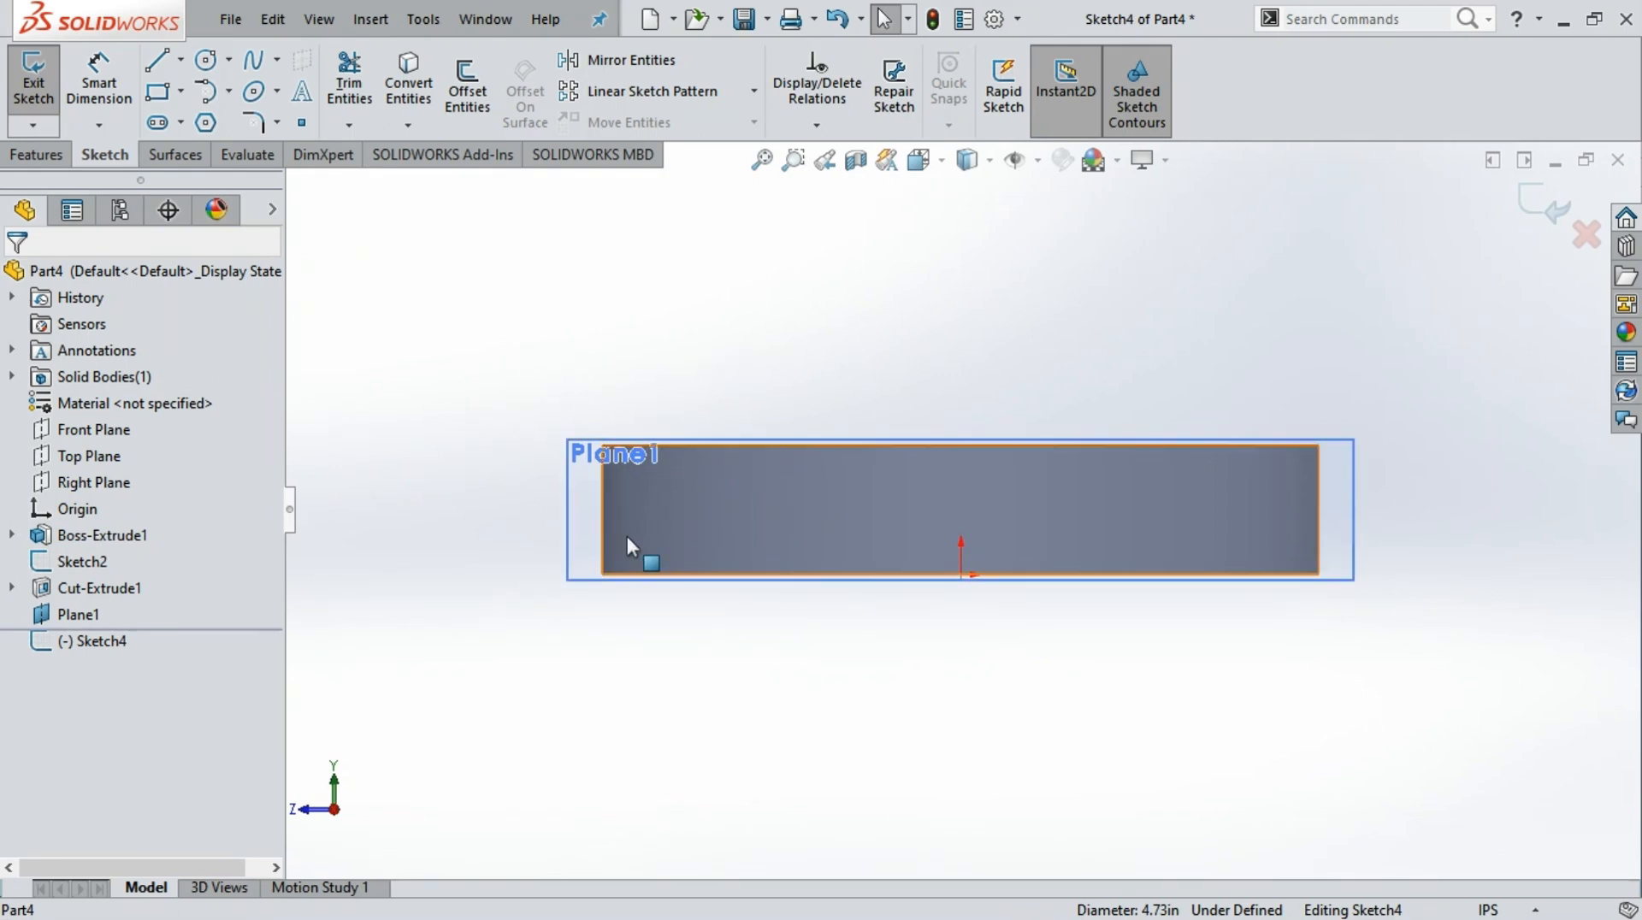
# Convert the disc's two side silhouettes and its upper and lower edges into a rectangle in the offset-plane sketch
pyautogui.scroll(-1, 765, 552)
pyautogui.scroll(-1, 774, 561)
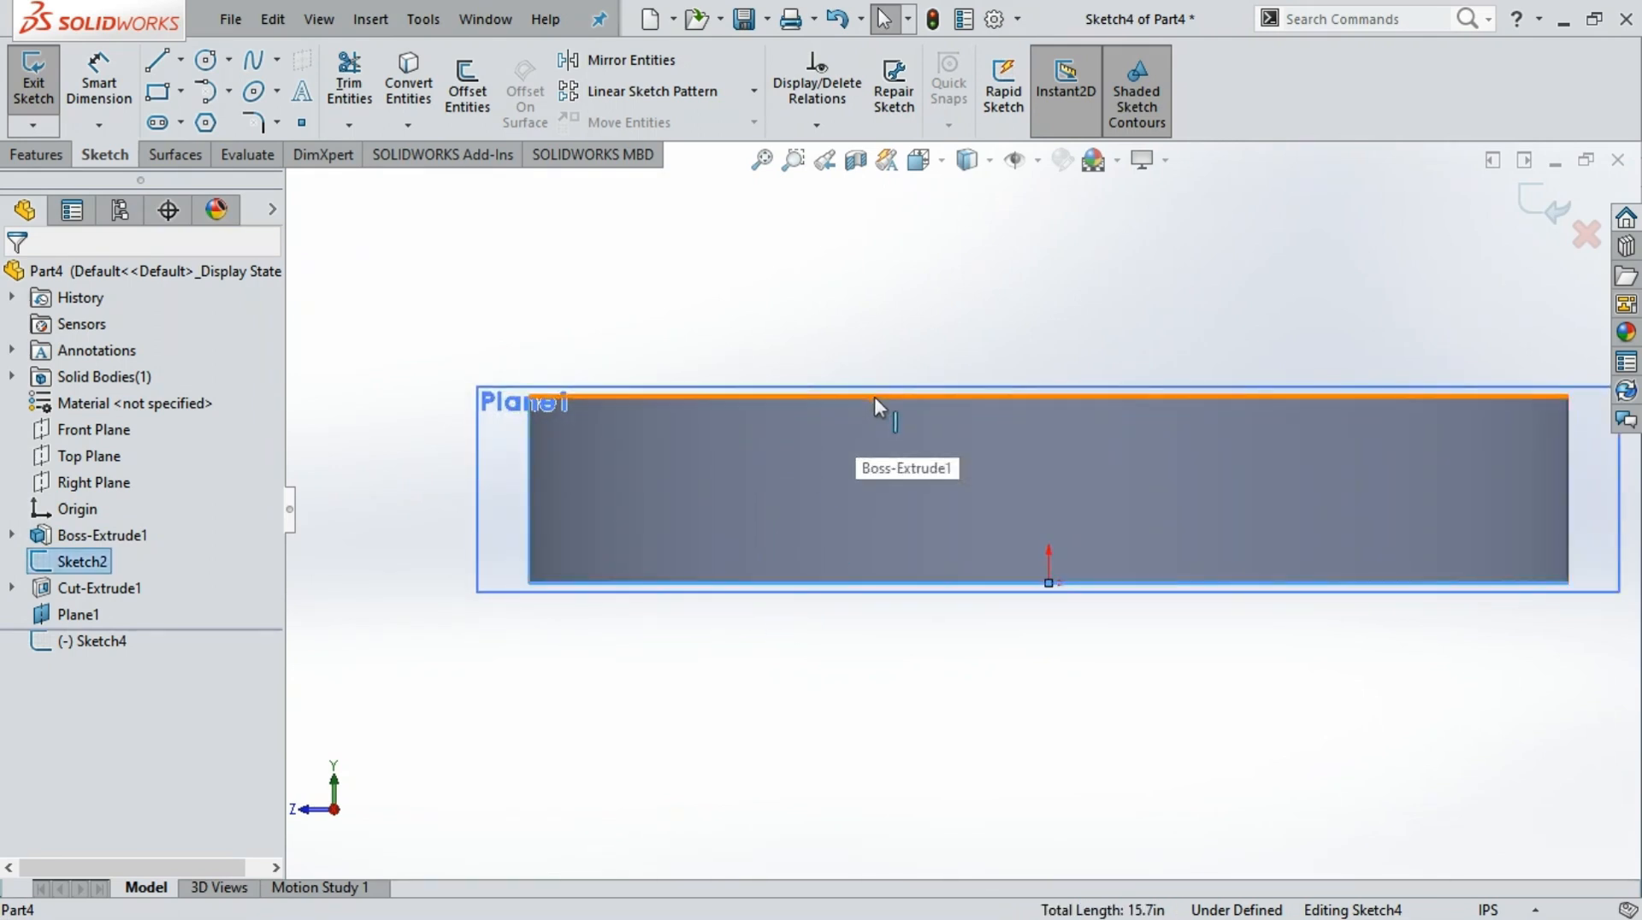
pyautogui.click(795, 396)
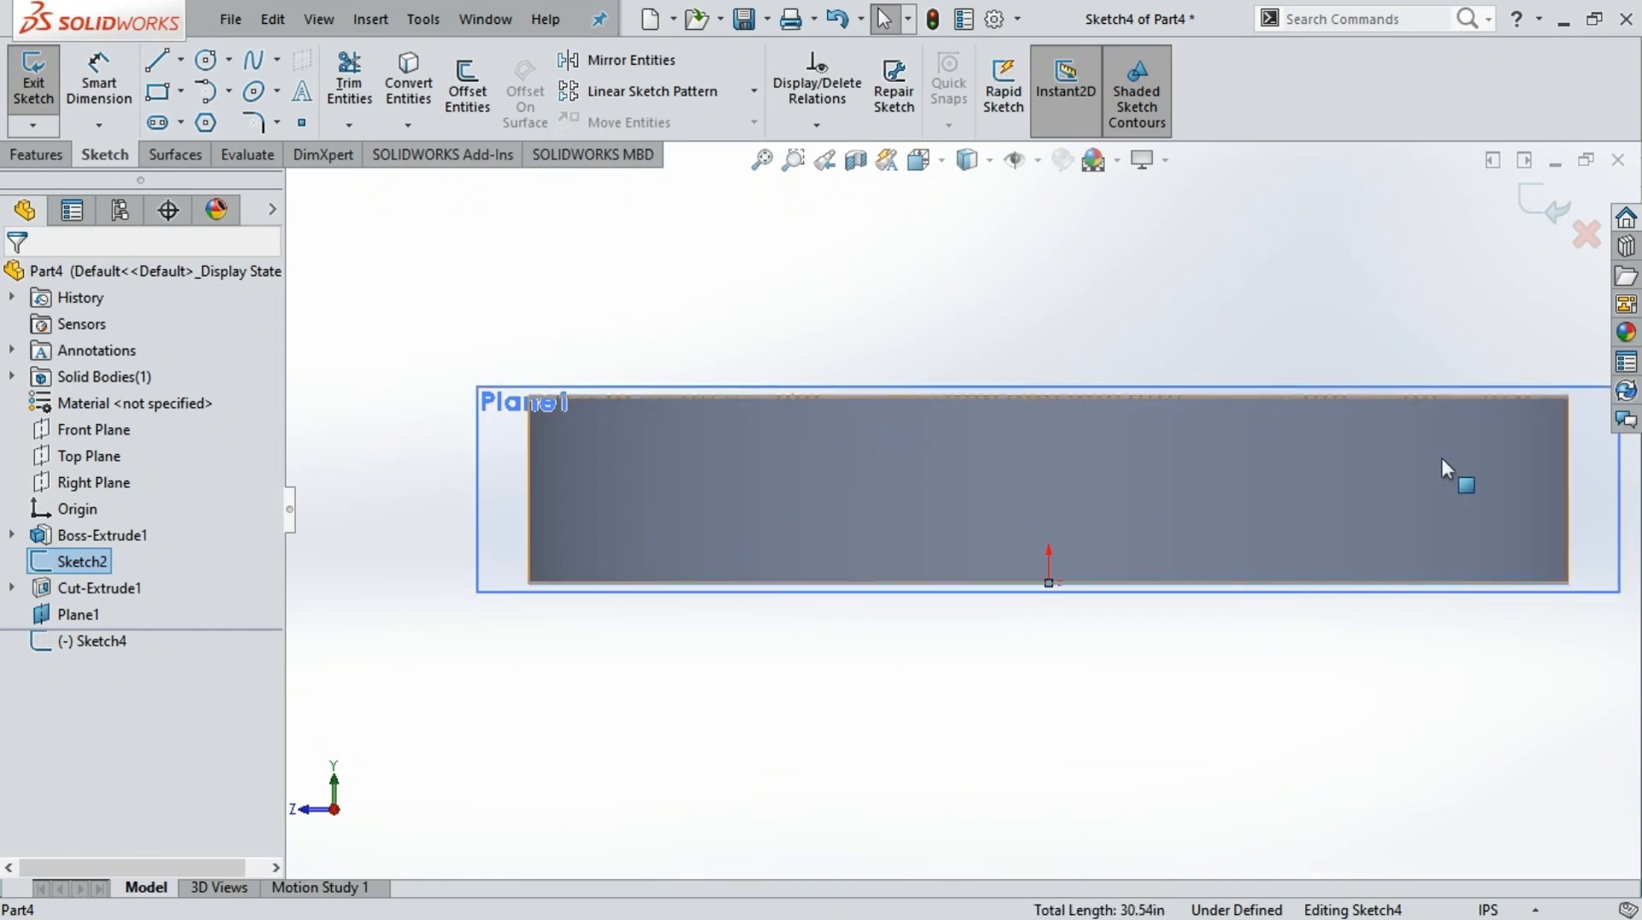
pyautogui.keyDown('ctrl'); pyautogui.click(1569, 483); pyautogui.keyUp('ctrl')
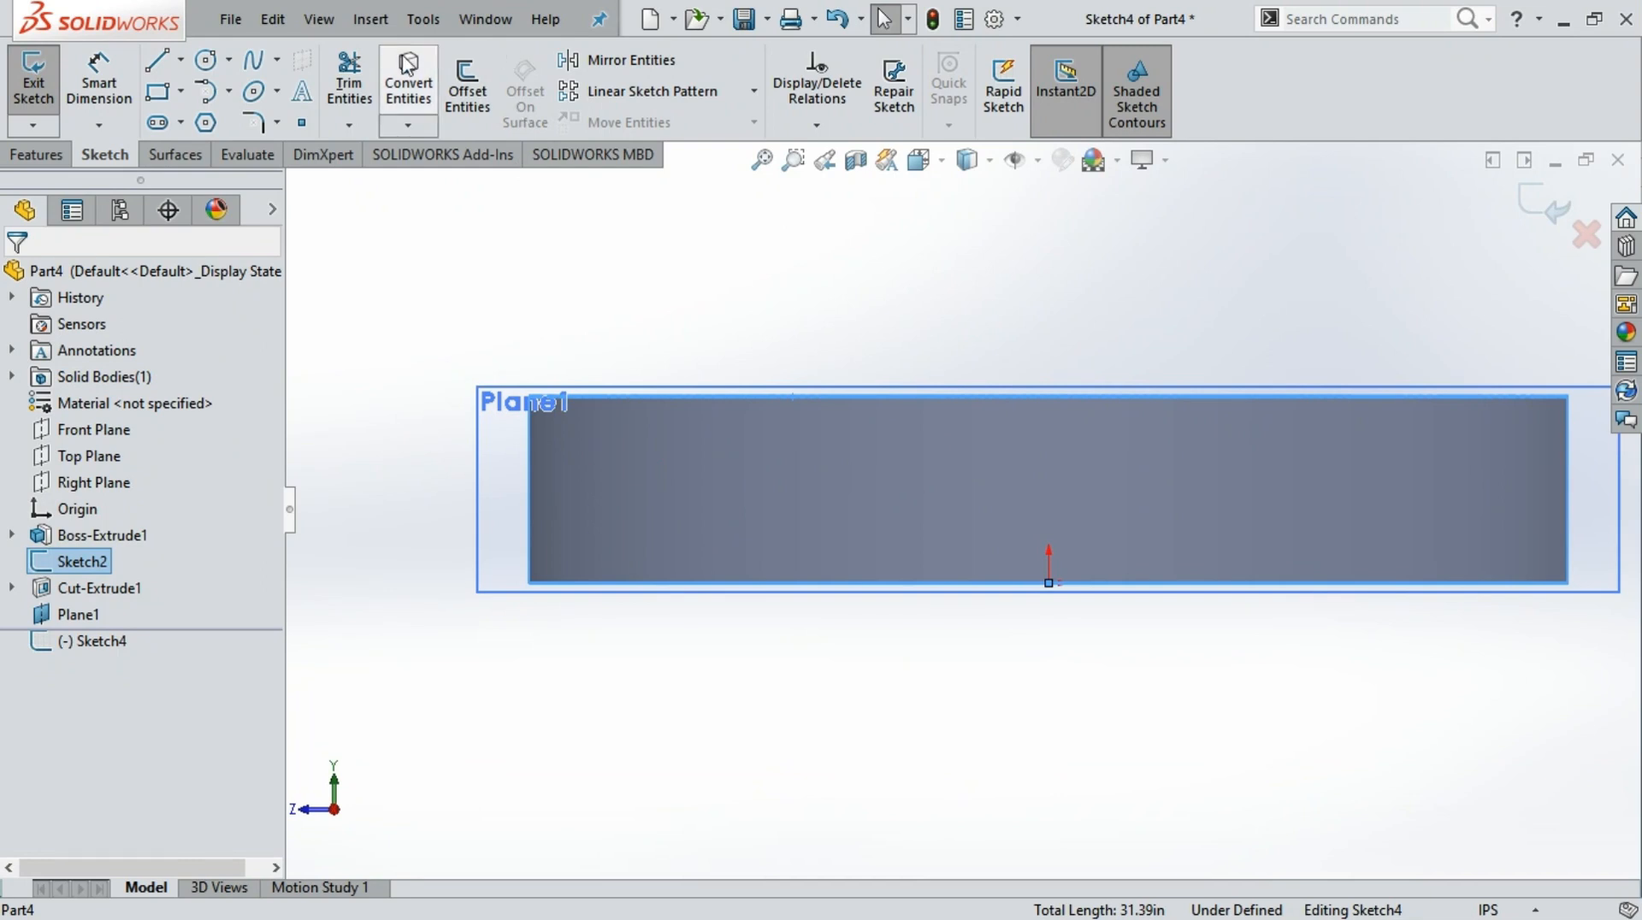
pyautogui.click(409, 85)
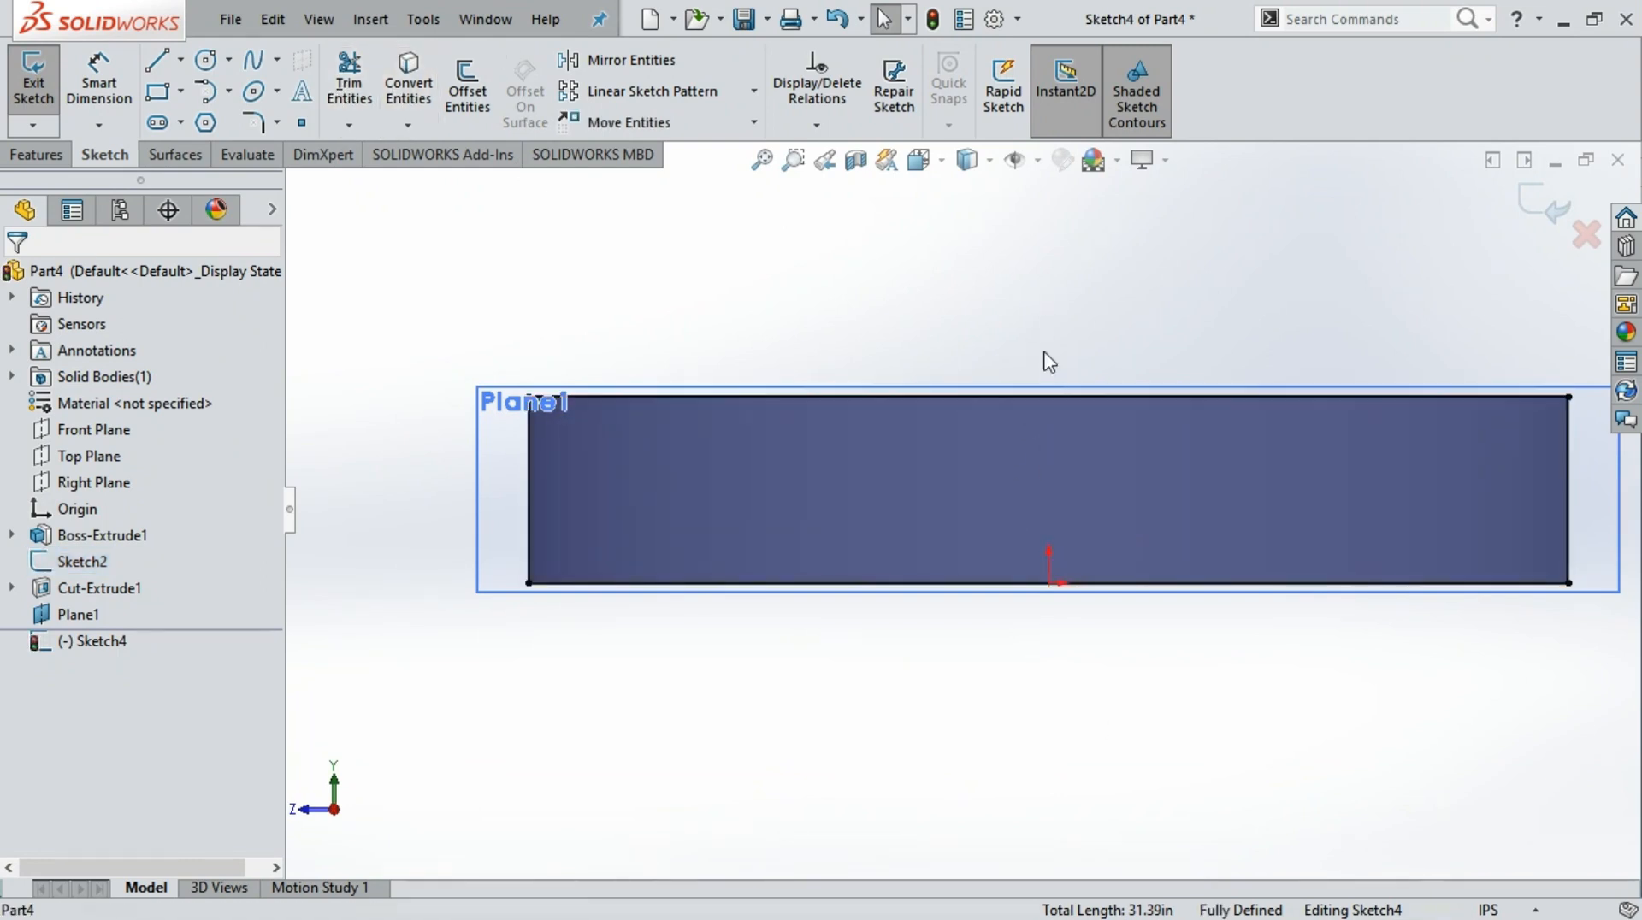
# Examine the converted rectangle on the offset plane from tilted and face-on views, comparing its position with the Right Plane
pyautogui.scroll(-3, 1048, 346)
pyautogui.moveTo(1052, 319); pyautogui.dragTo(1047, 397, button='middle')
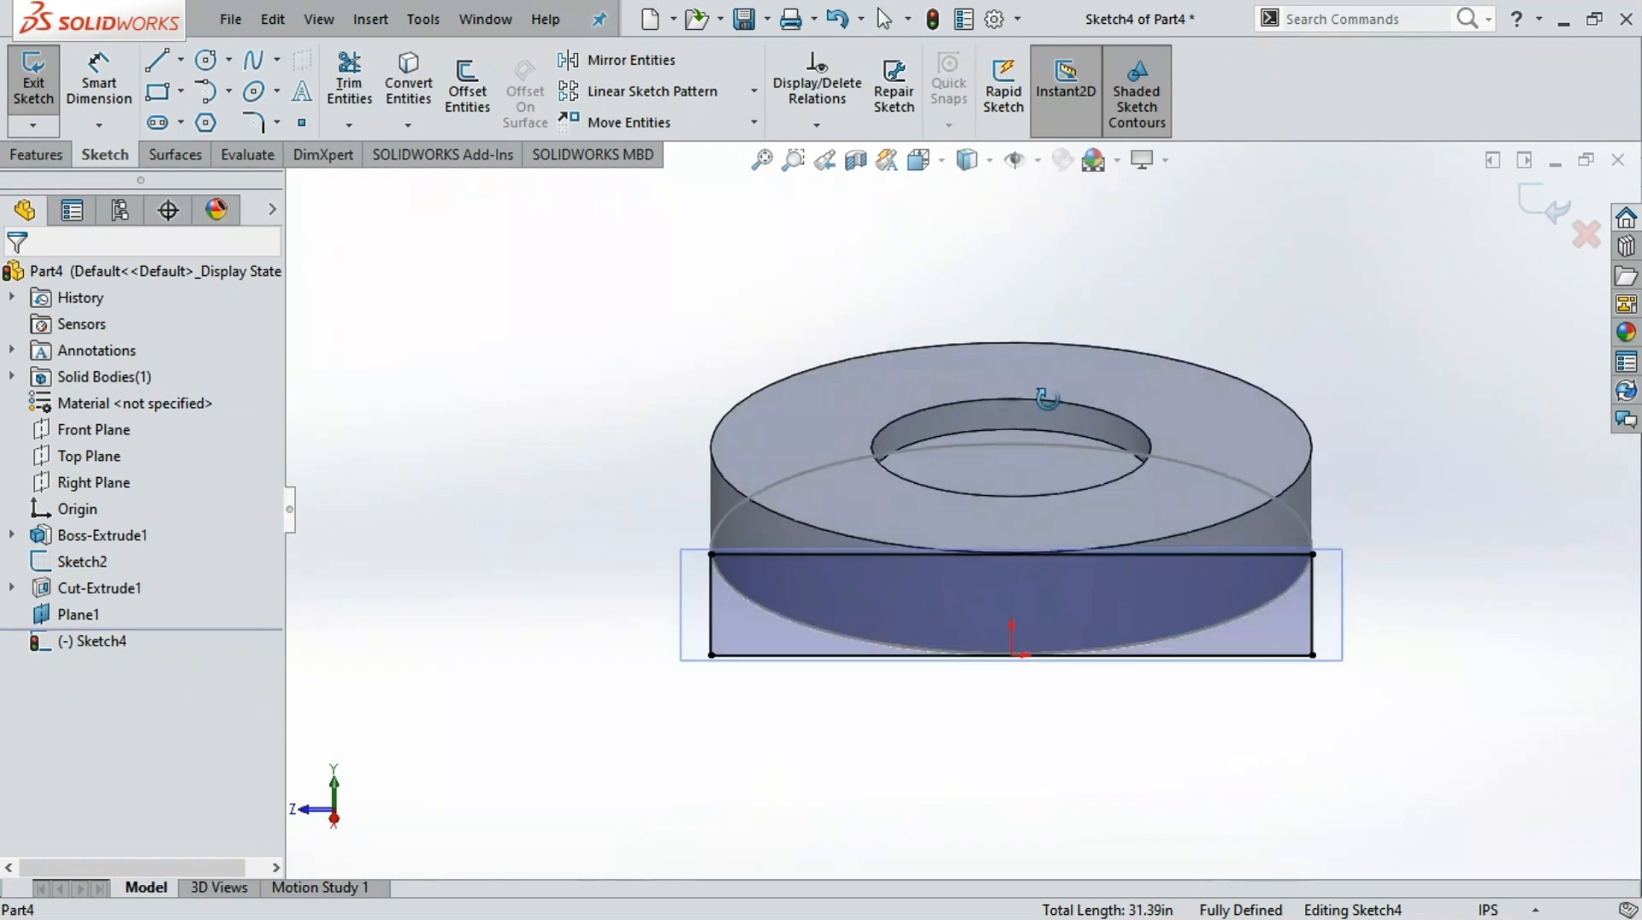
pyautogui.moveTo(1084, 295); pyautogui.dragTo(1086, 342, button='middle')
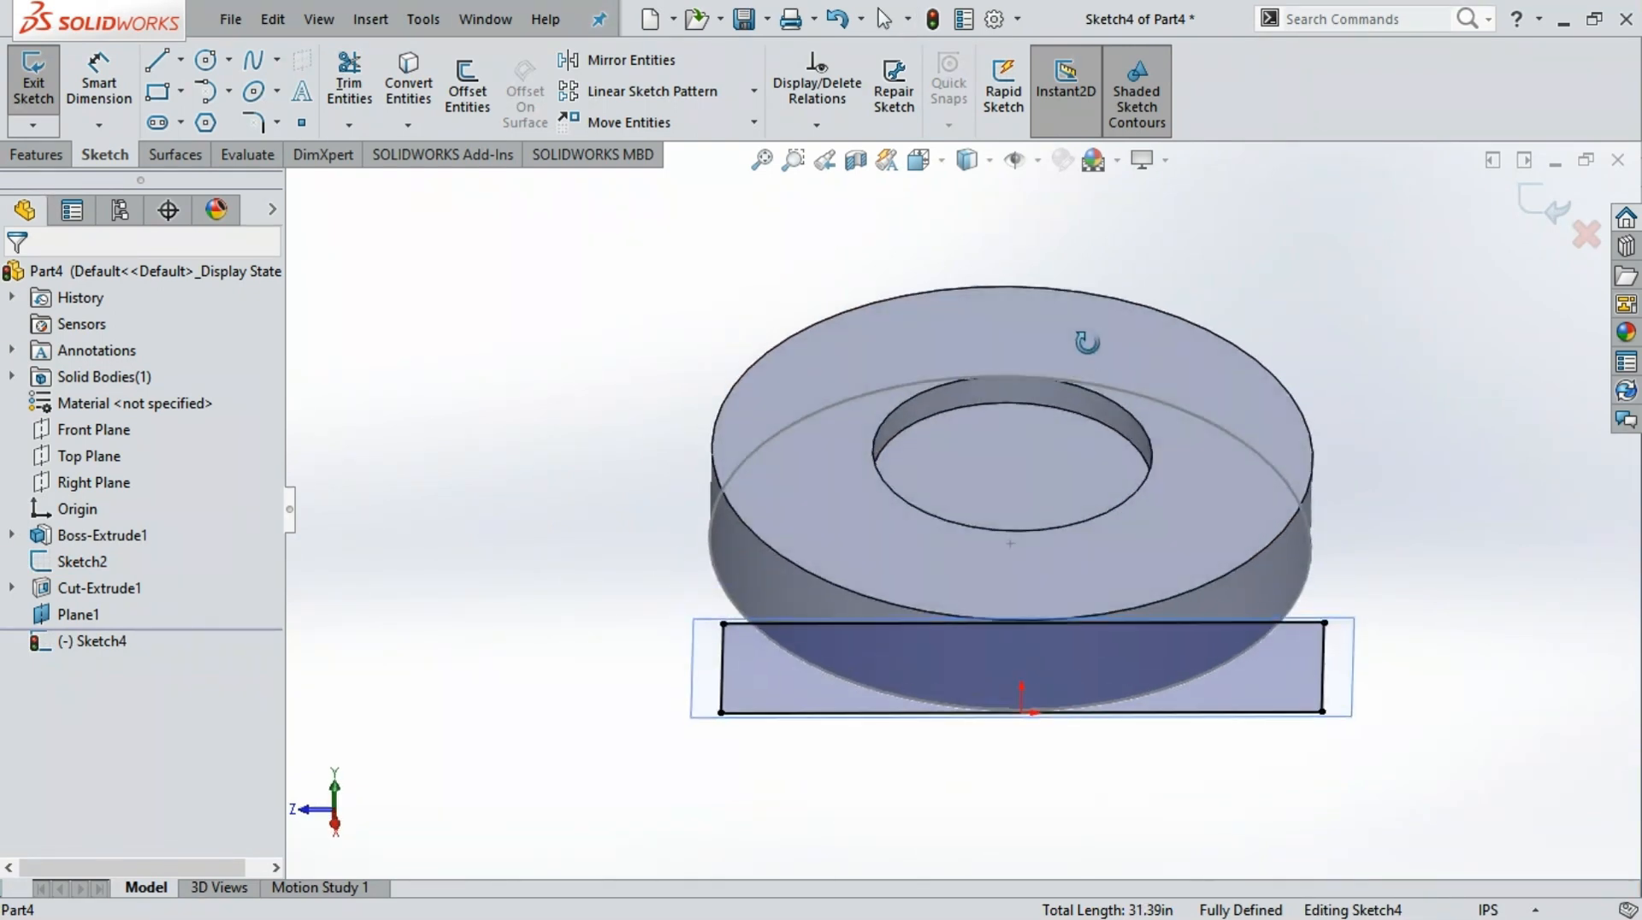
pyautogui.scroll(-3, 1250, 704)
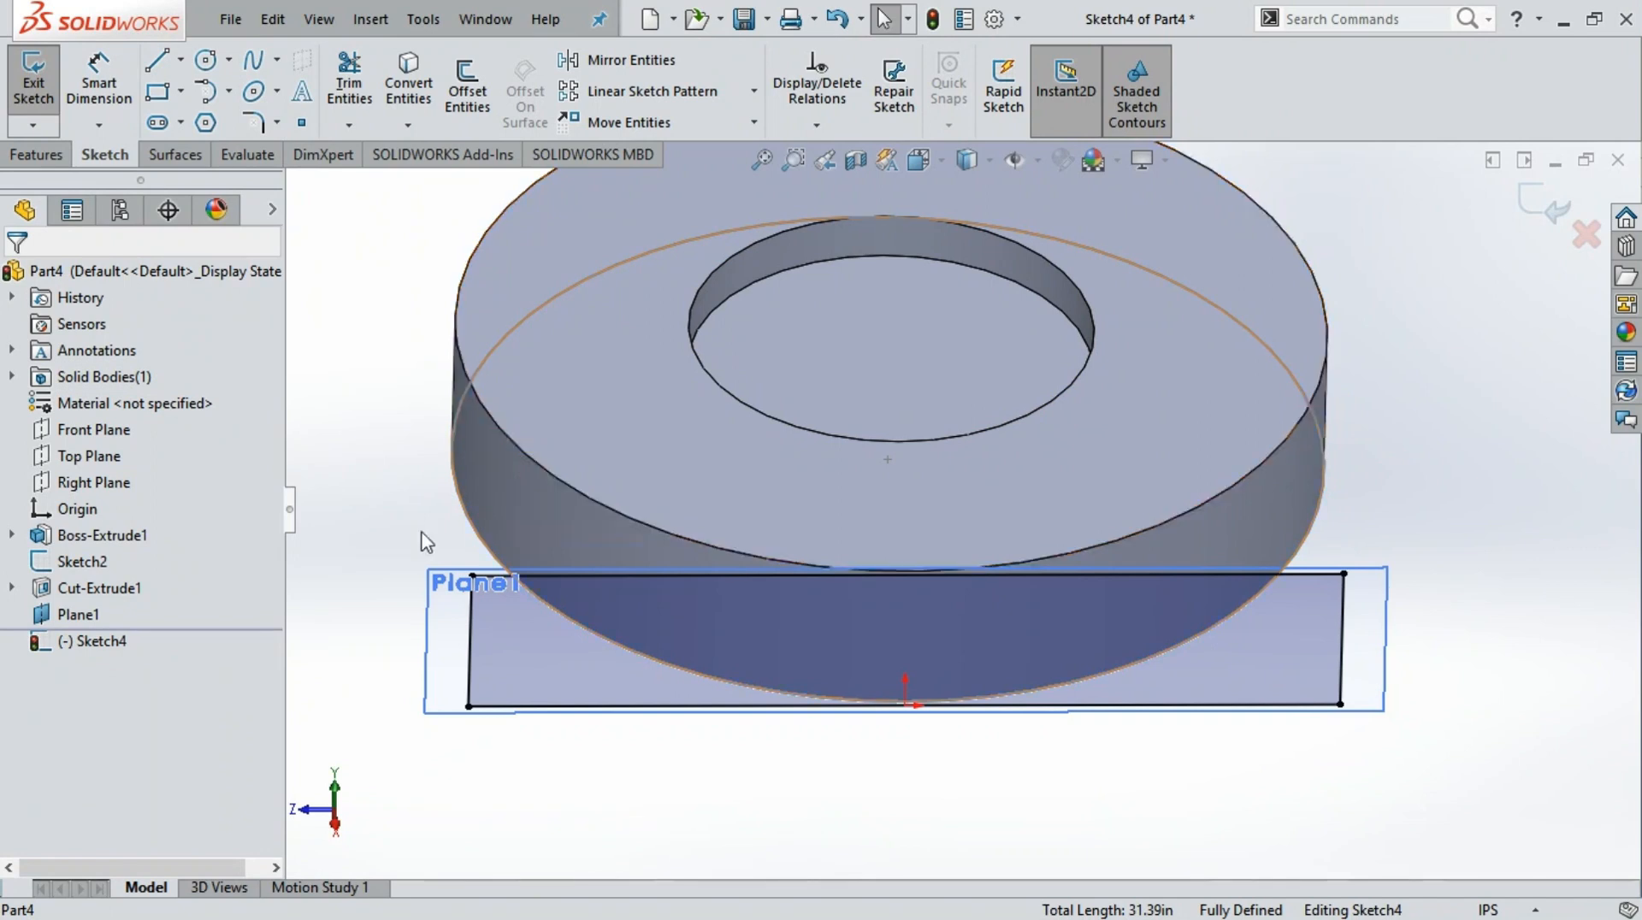
pyautogui.click(83, 484)
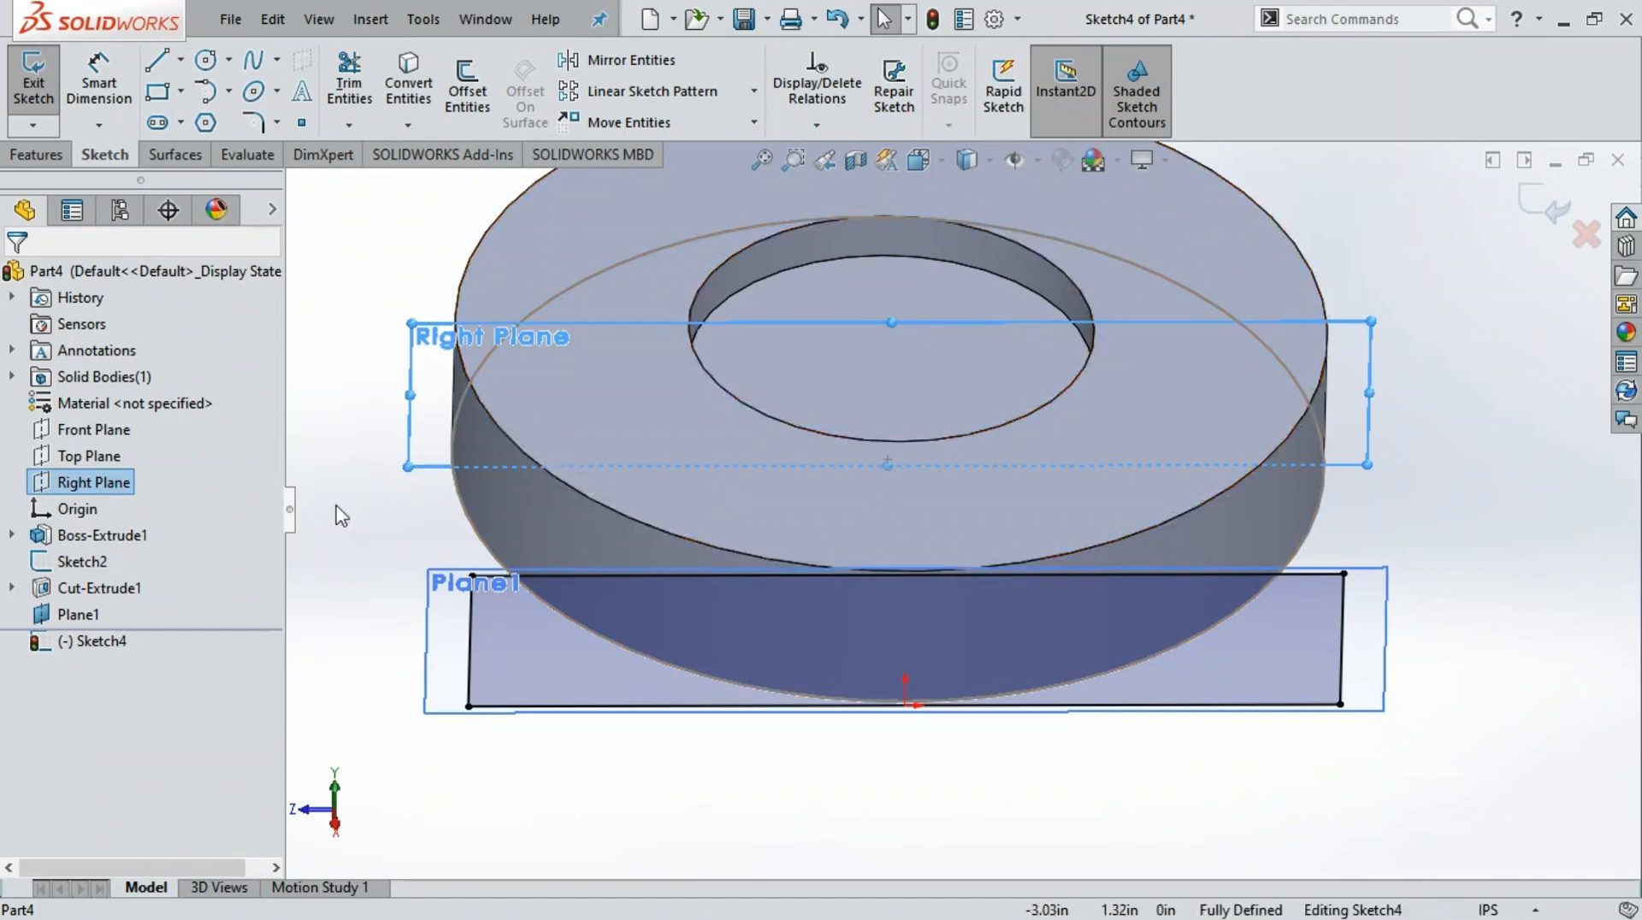
pyautogui.click(94, 641)
pyautogui.click(157, 616)
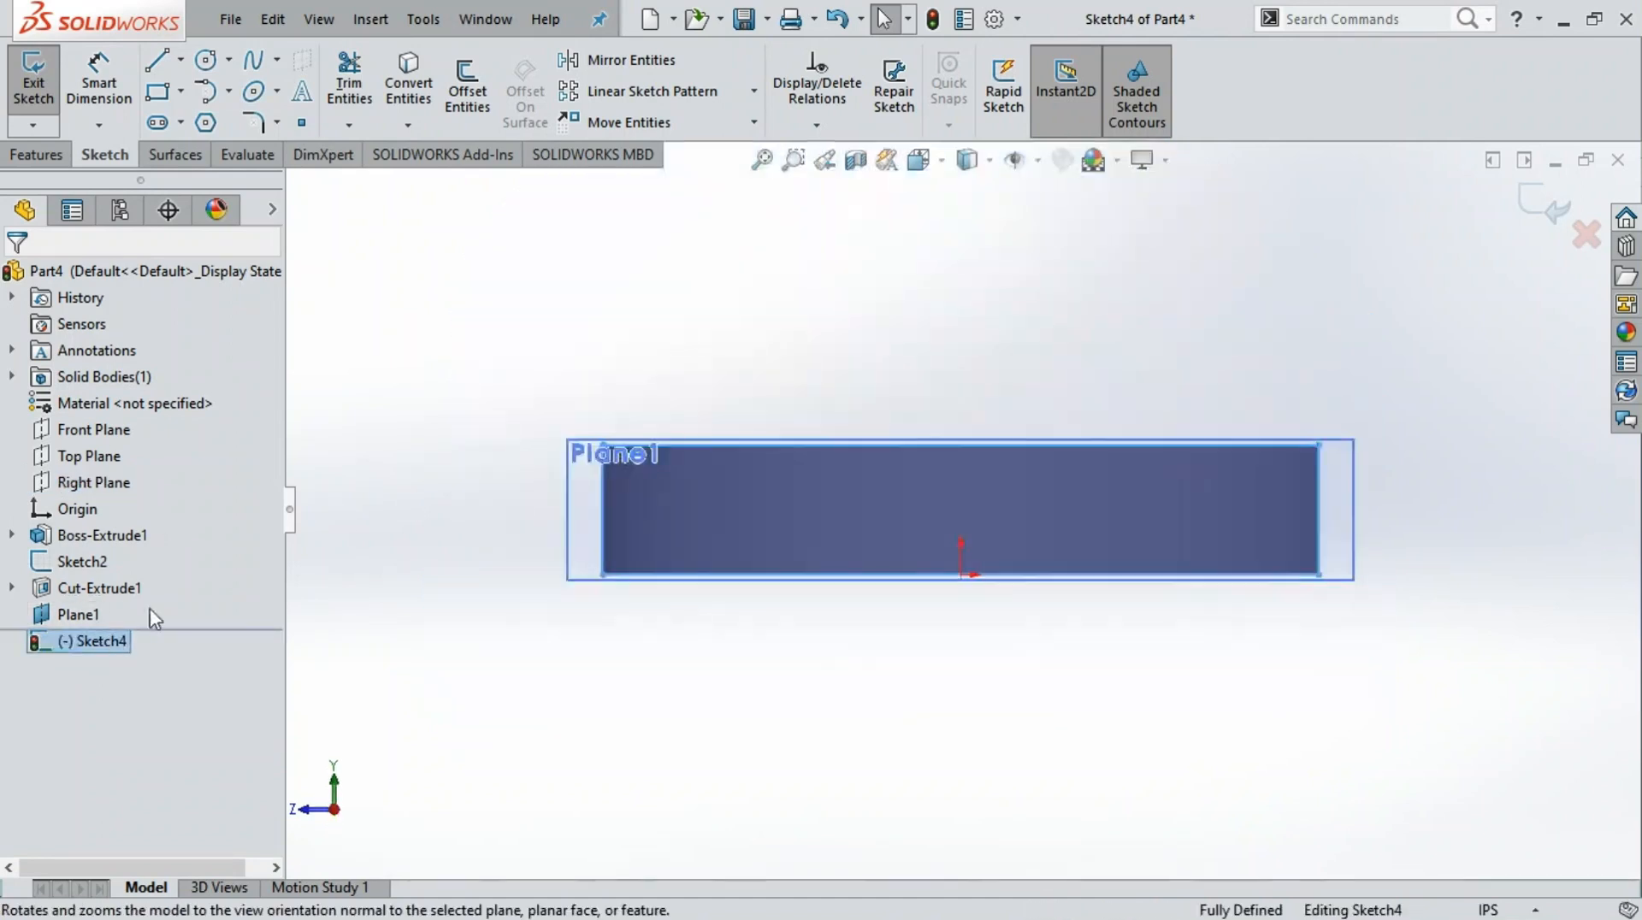
pyautogui.scroll(-3, 1015, 507)
pyautogui.scroll(3, 870, 589)
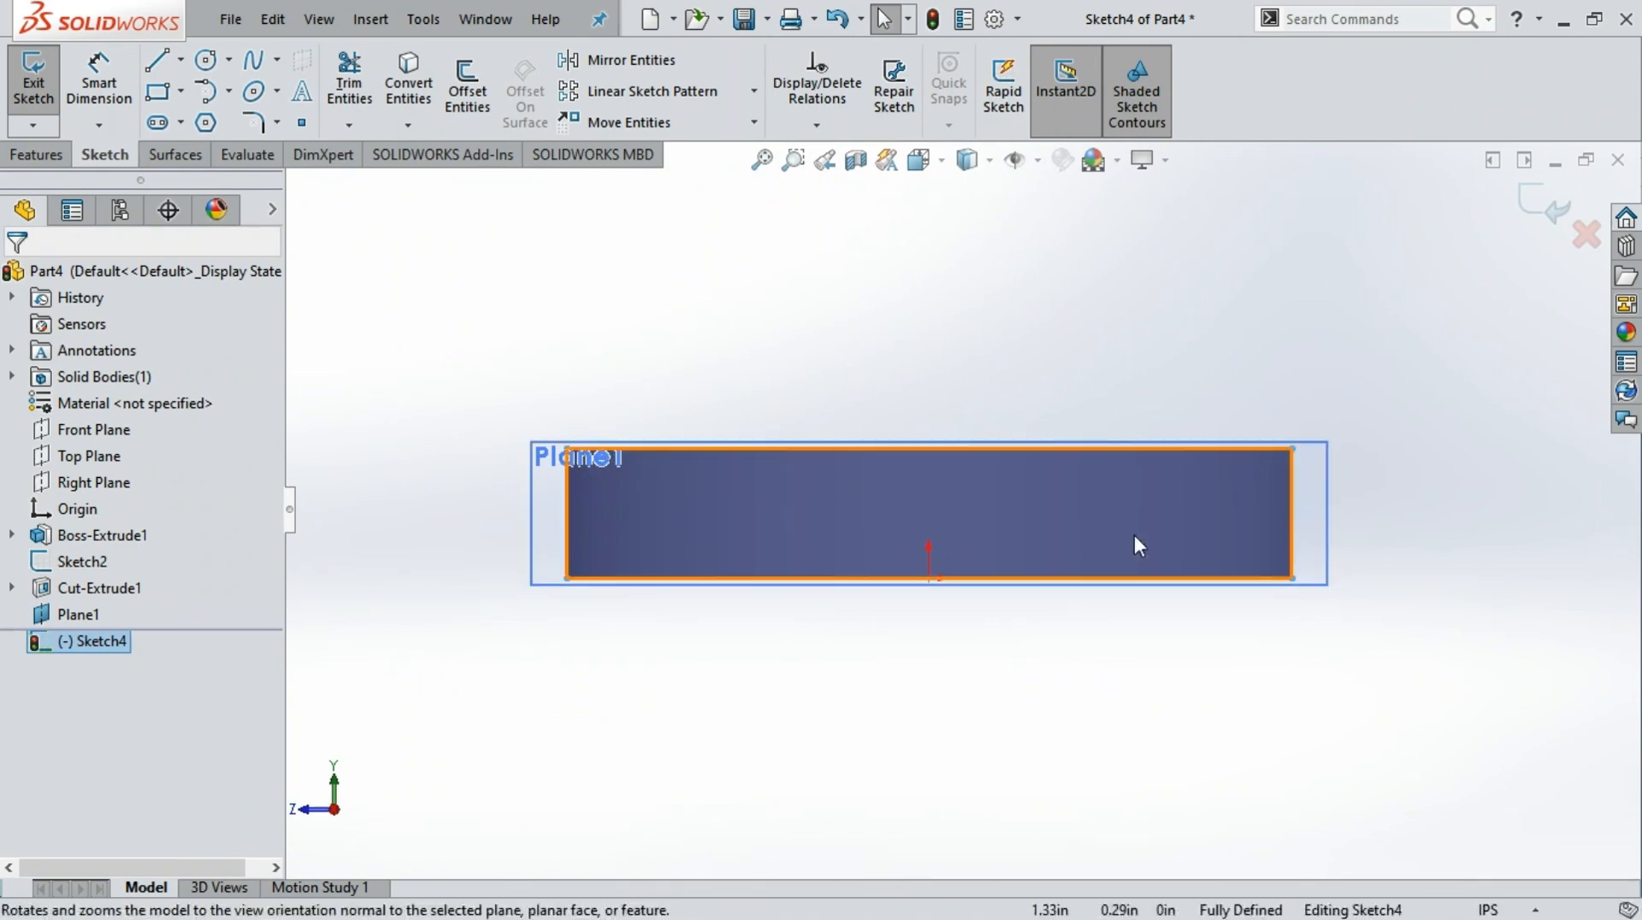
pyautogui.moveTo(781, 351); pyautogui.dragTo(788, 435, button='middle')
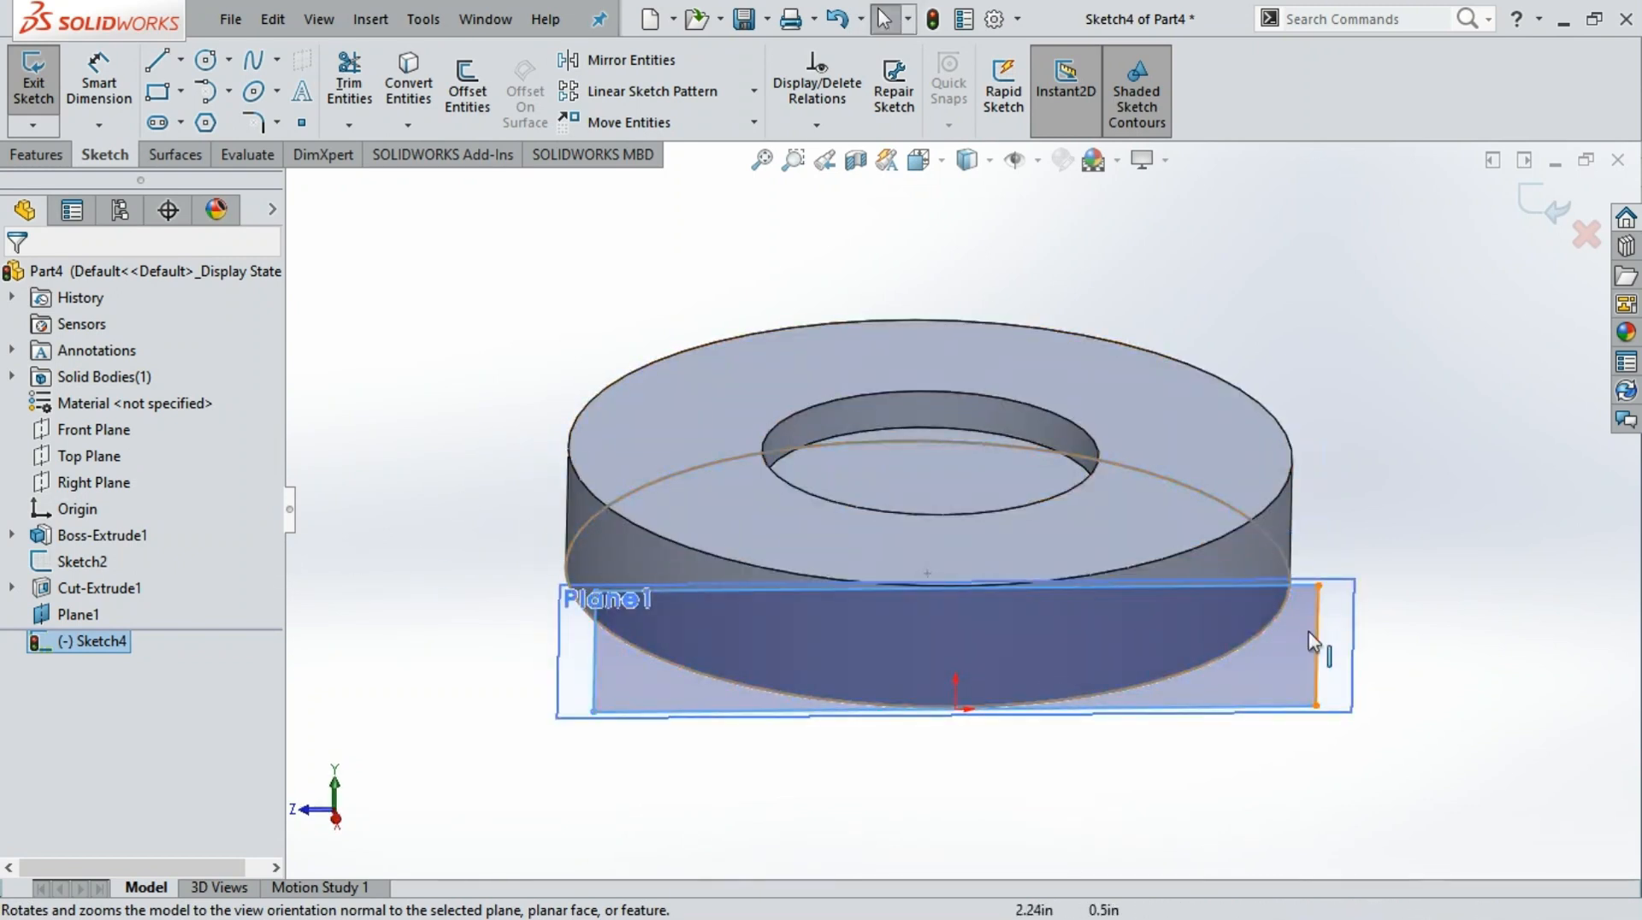
# Highlight the Top Plane for comparison, clear the selection, and exit the sketch on the offset plane
pyautogui.click(88, 459)
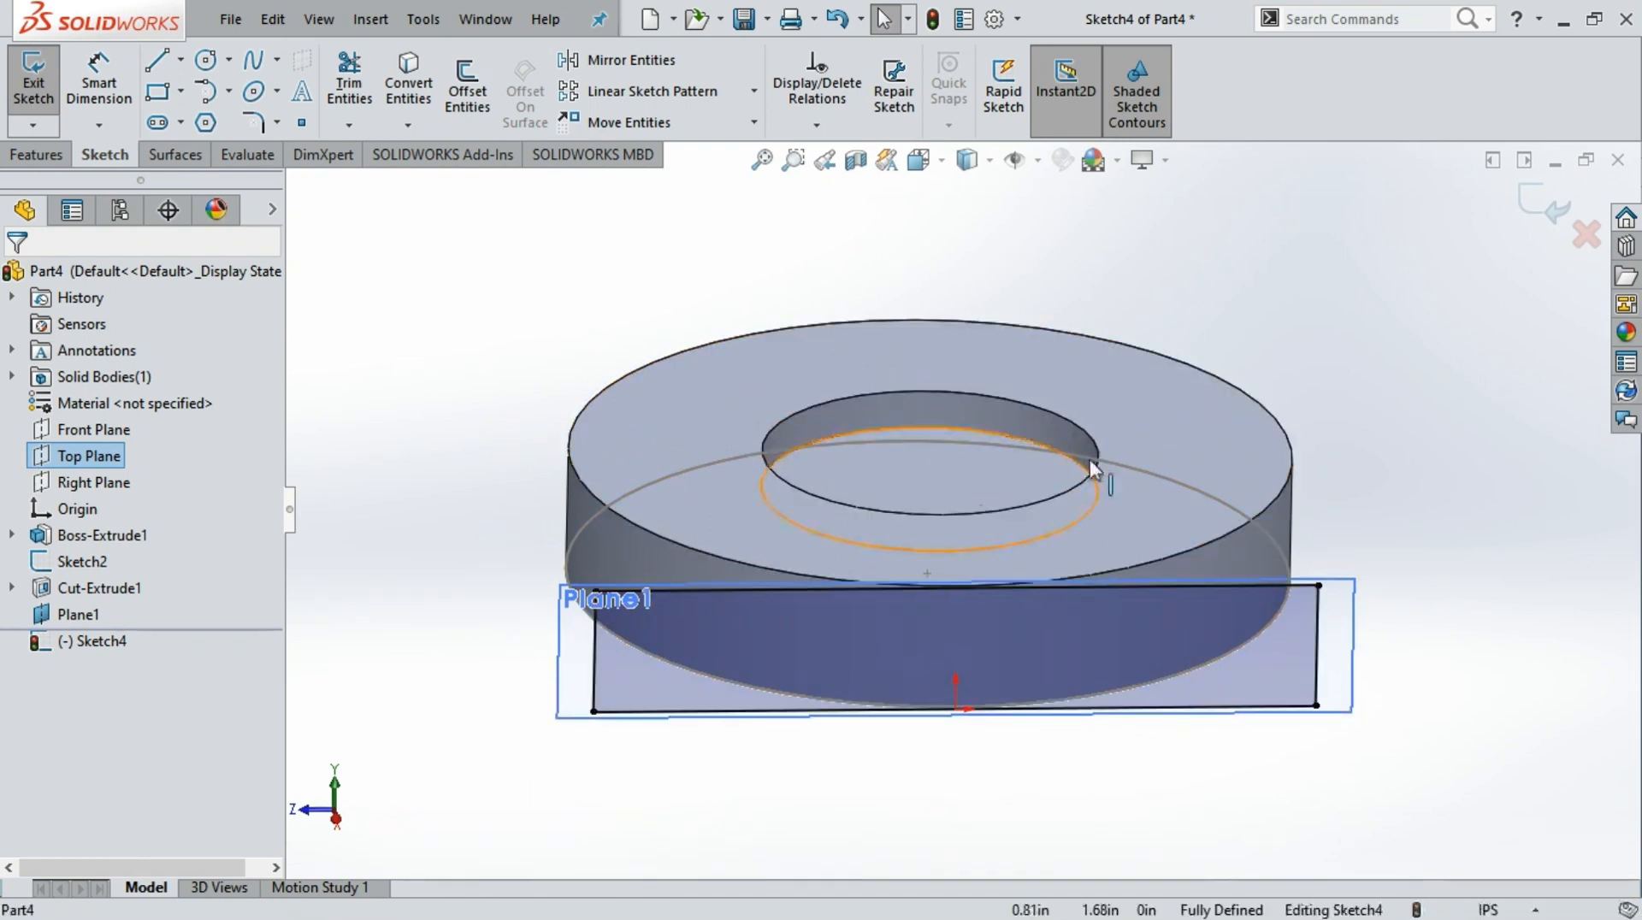
pyautogui.press('Escape')
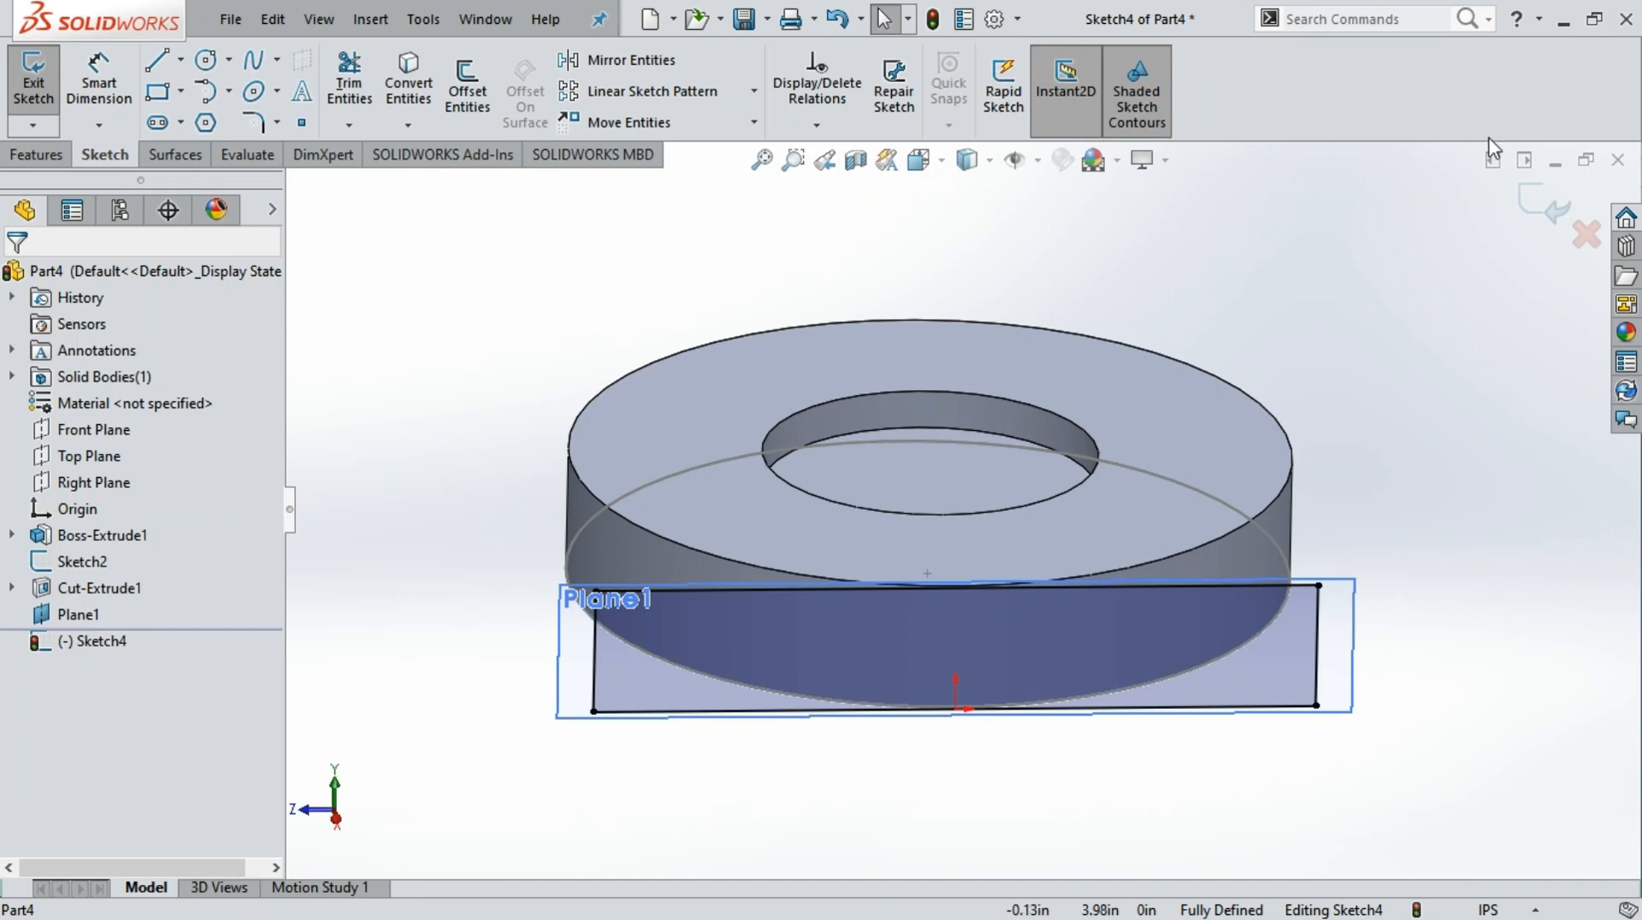
pyautogui.click(1542, 206)
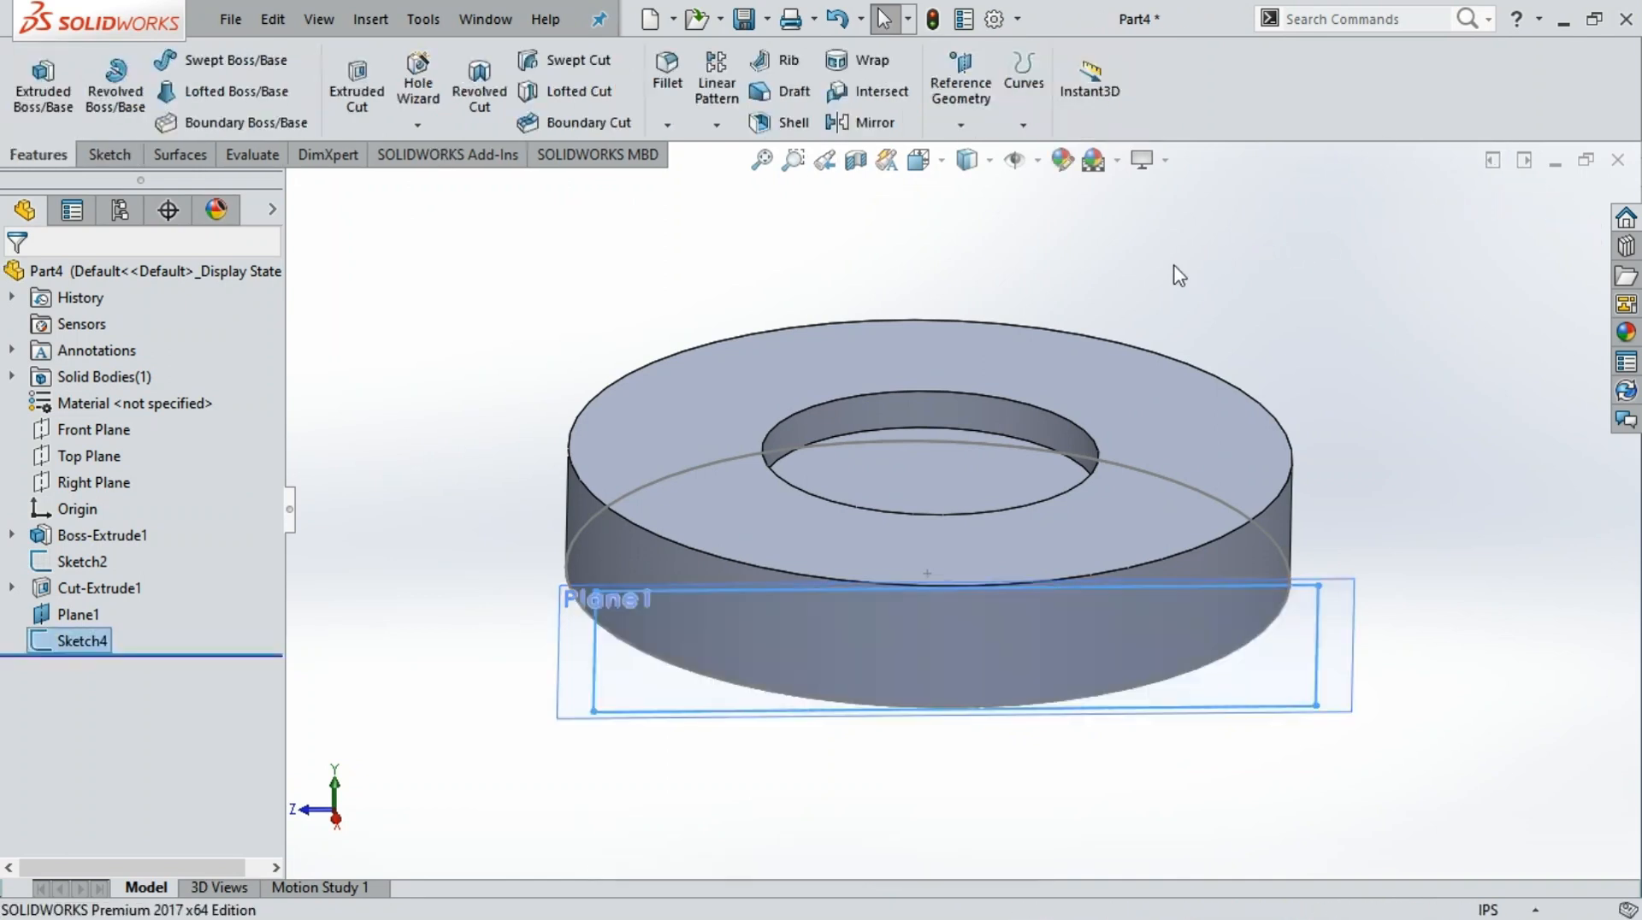
# Create a reference plane parallel to the Top Plane, offset 1.30 in above it over the disc
pyautogui.click(961, 86)
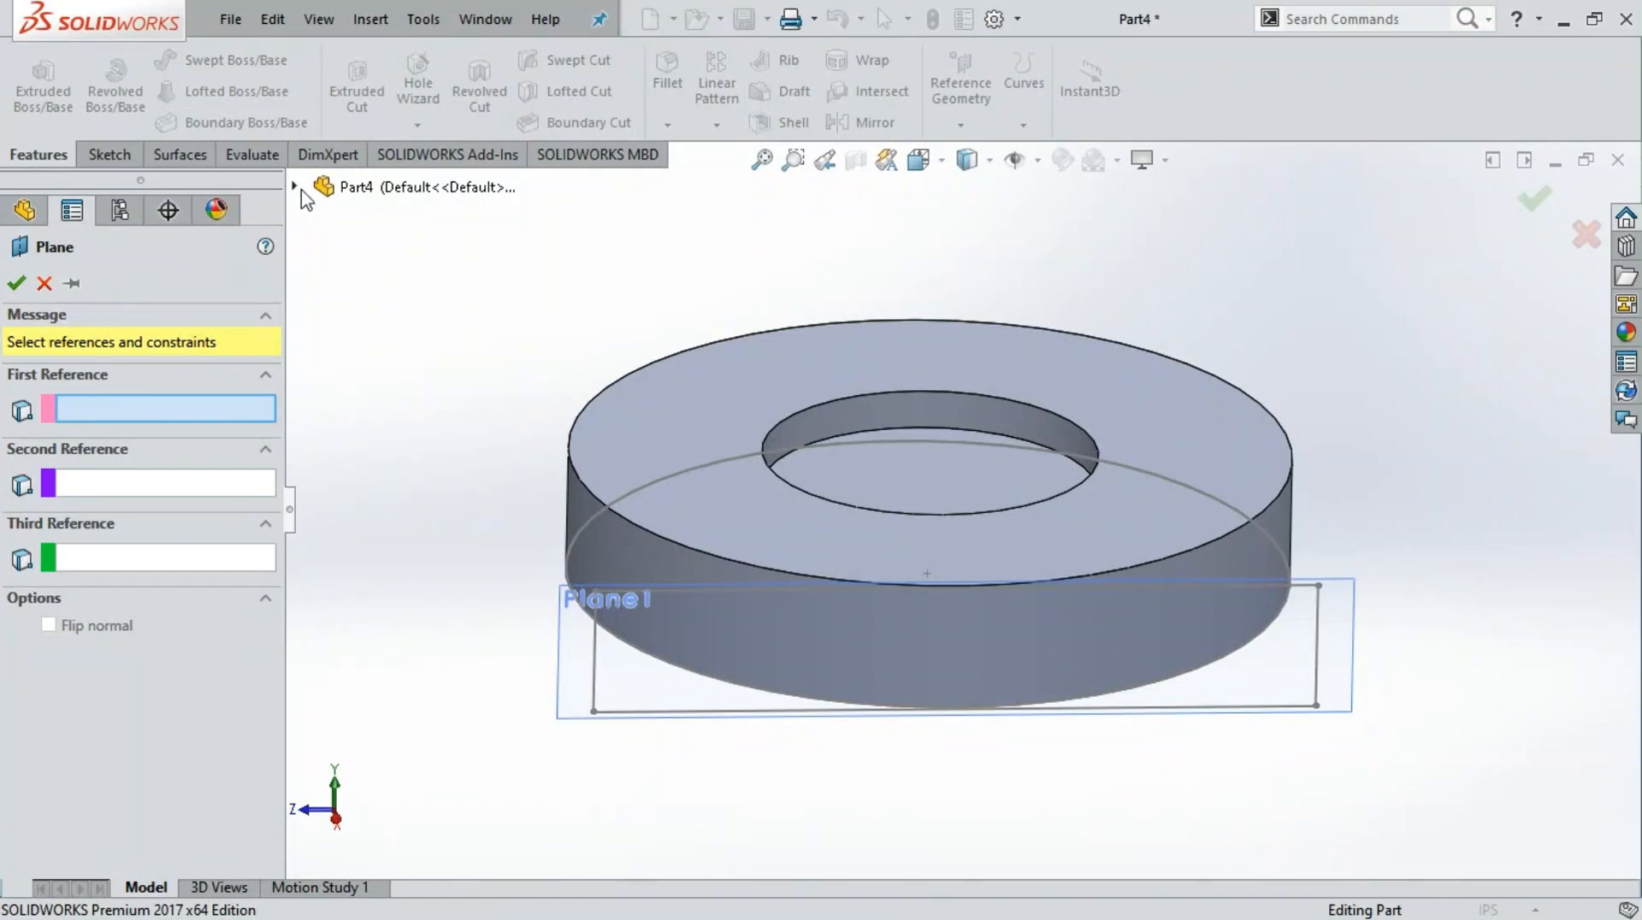
pyautogui.click(293, 188)
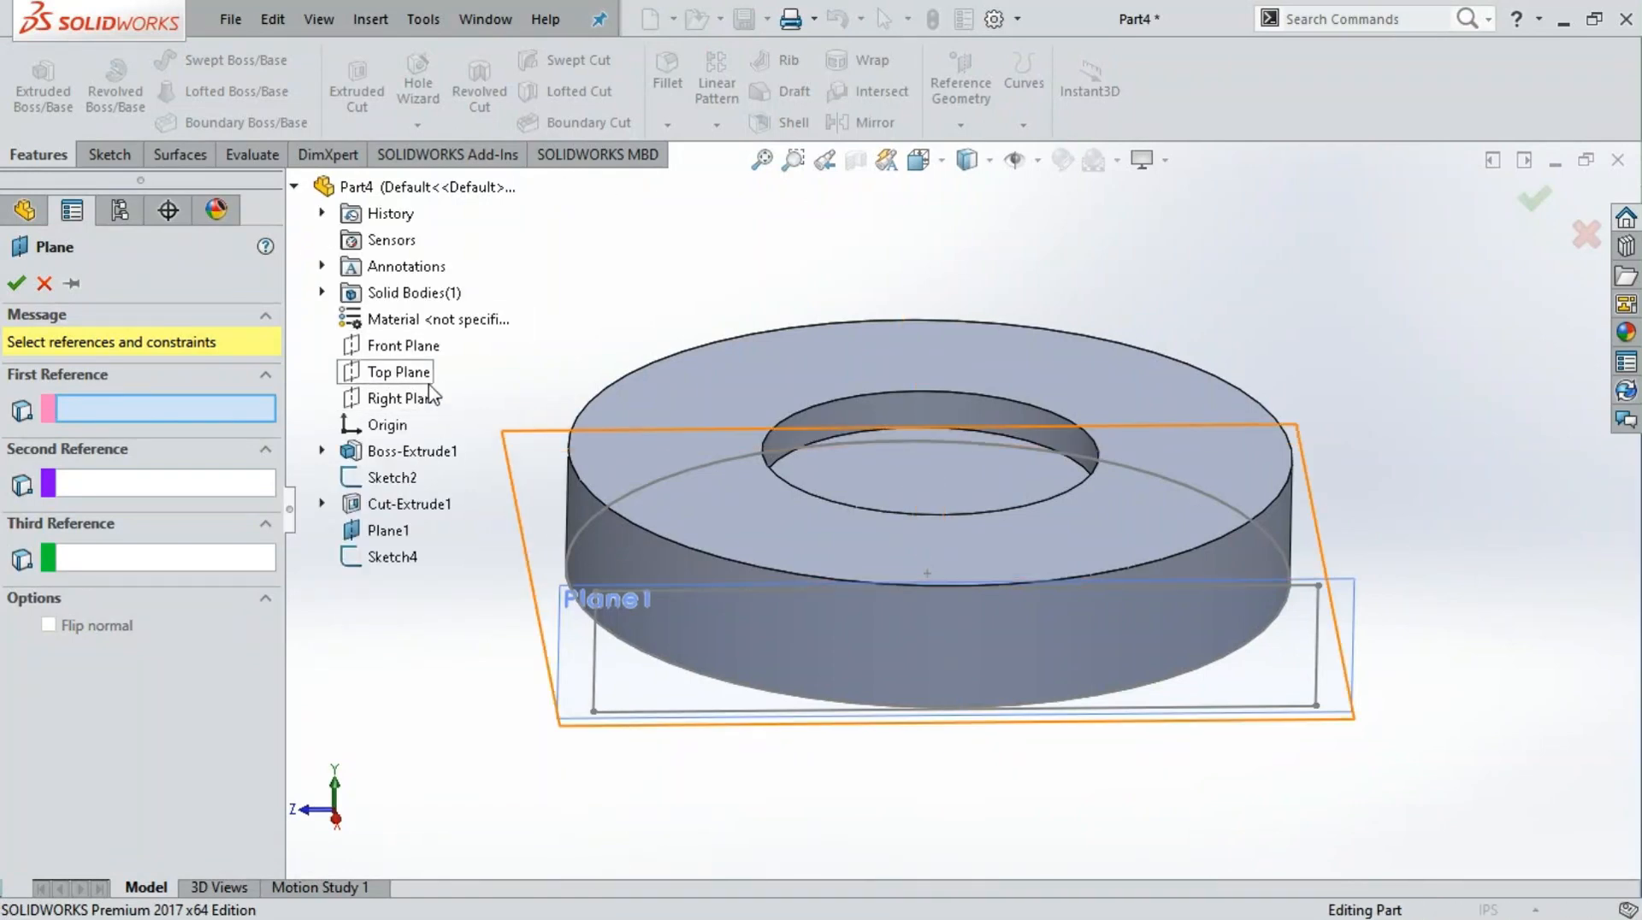
pyautogui.click(426, 377)
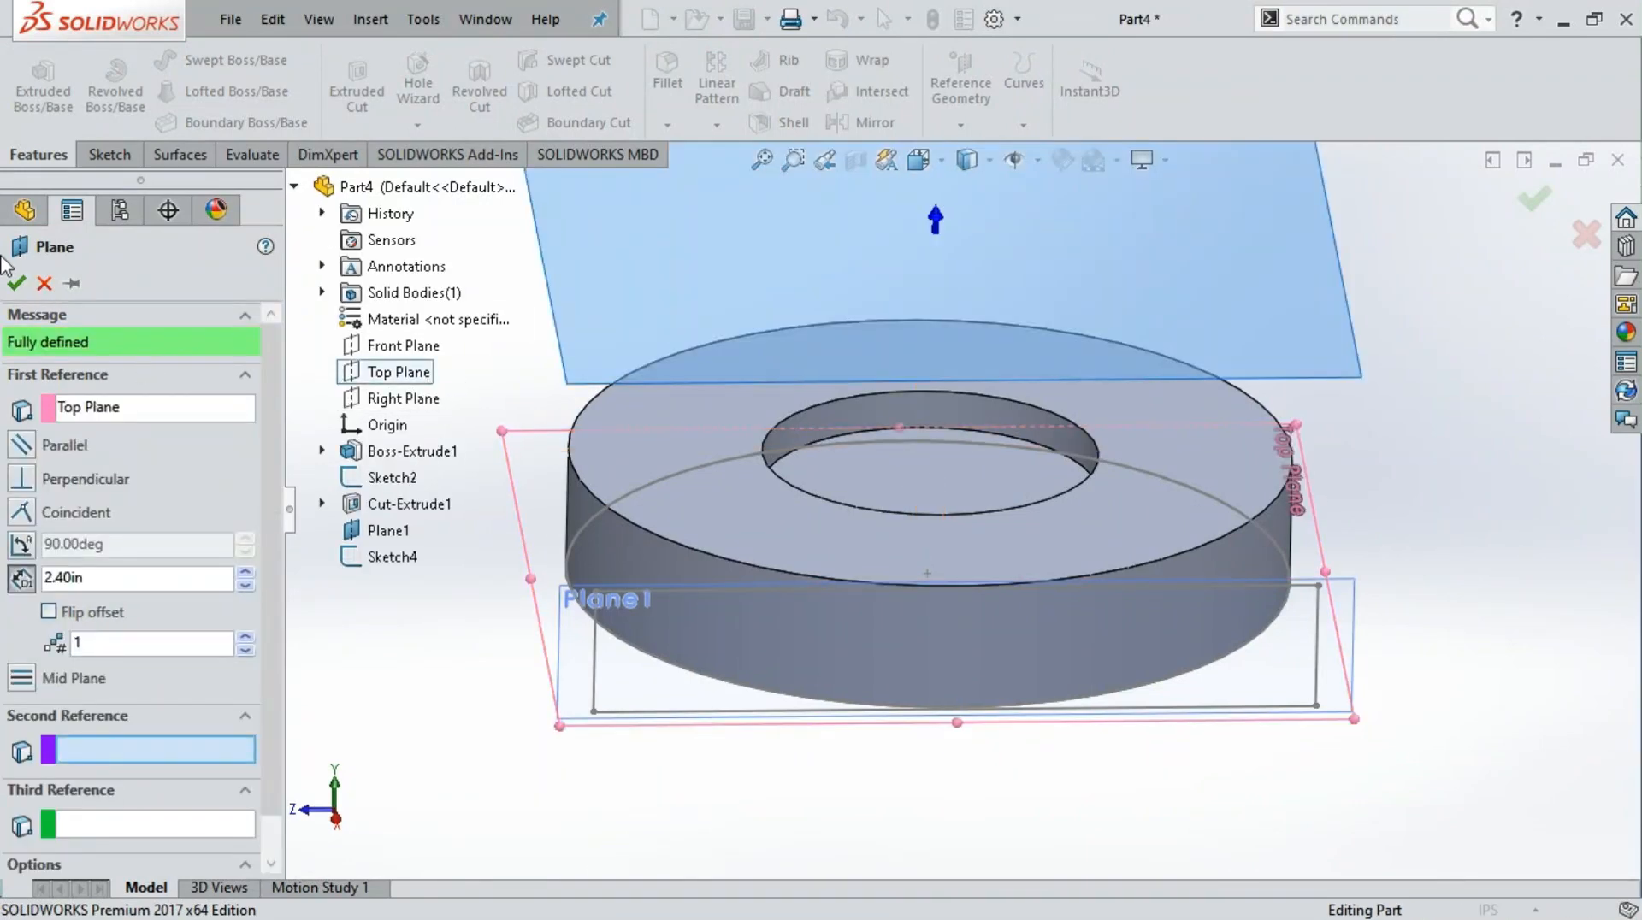
pyautogui.scroll(2, 1275, 470)
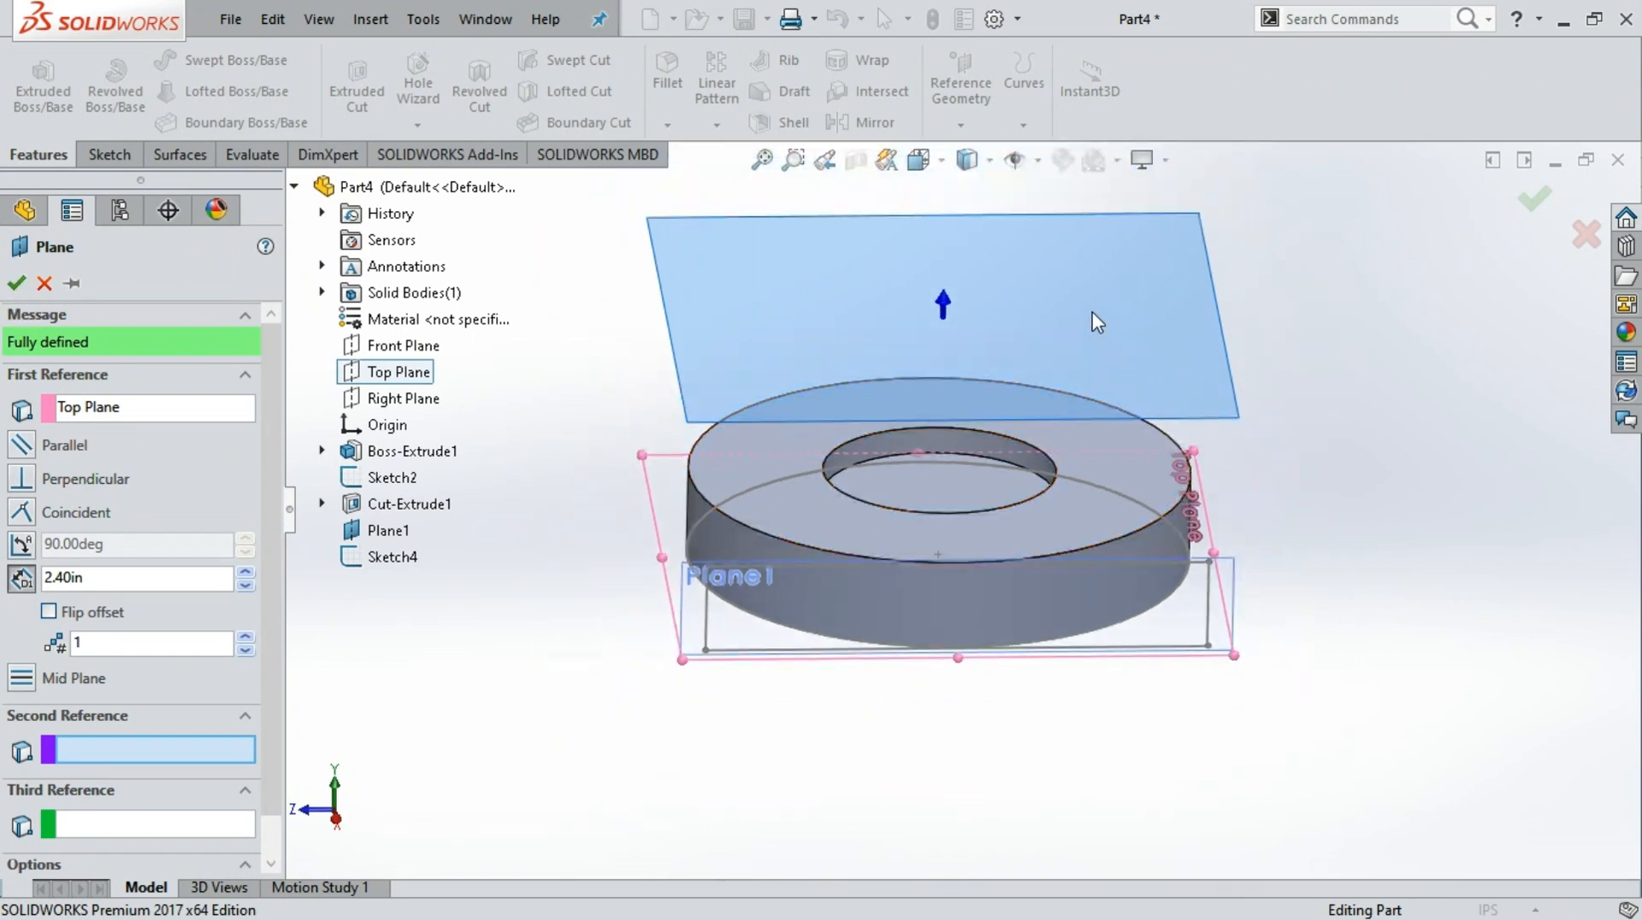
pyautogui.click(246, 586)
pyautogui.click(245, 586)
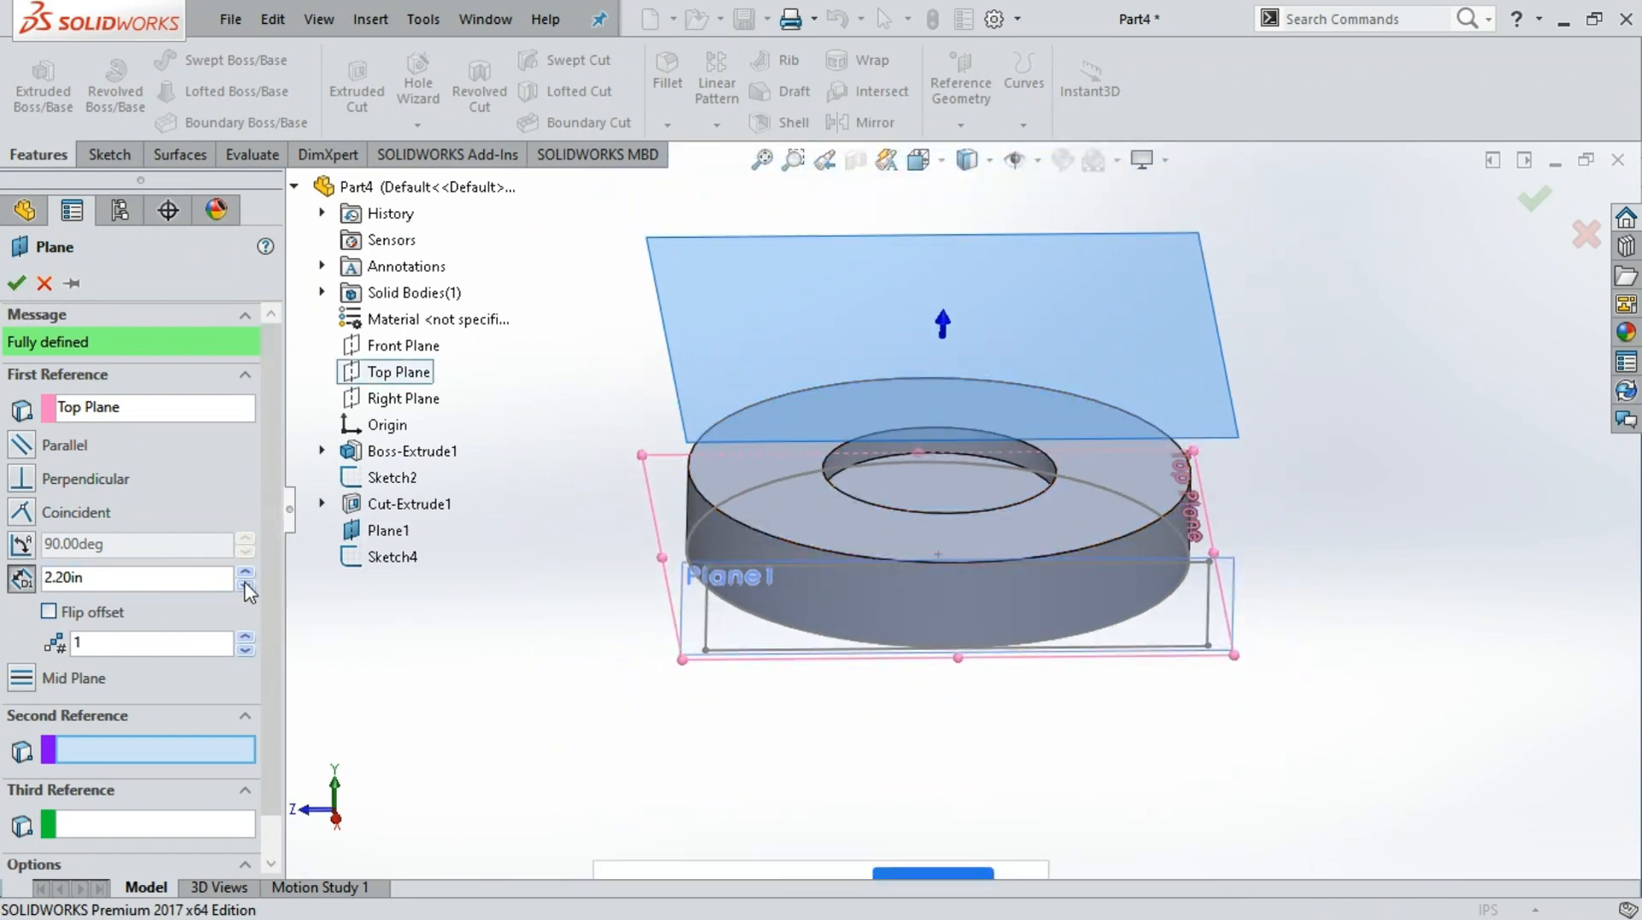
pyautogui.click(245, 586)
pyautogui.click(246, 586)
pyautogui.click(245, 586)
pyautogui.click(246, 586)
pyautogui.click(245, 586)
pyautogui.click(246, 586)
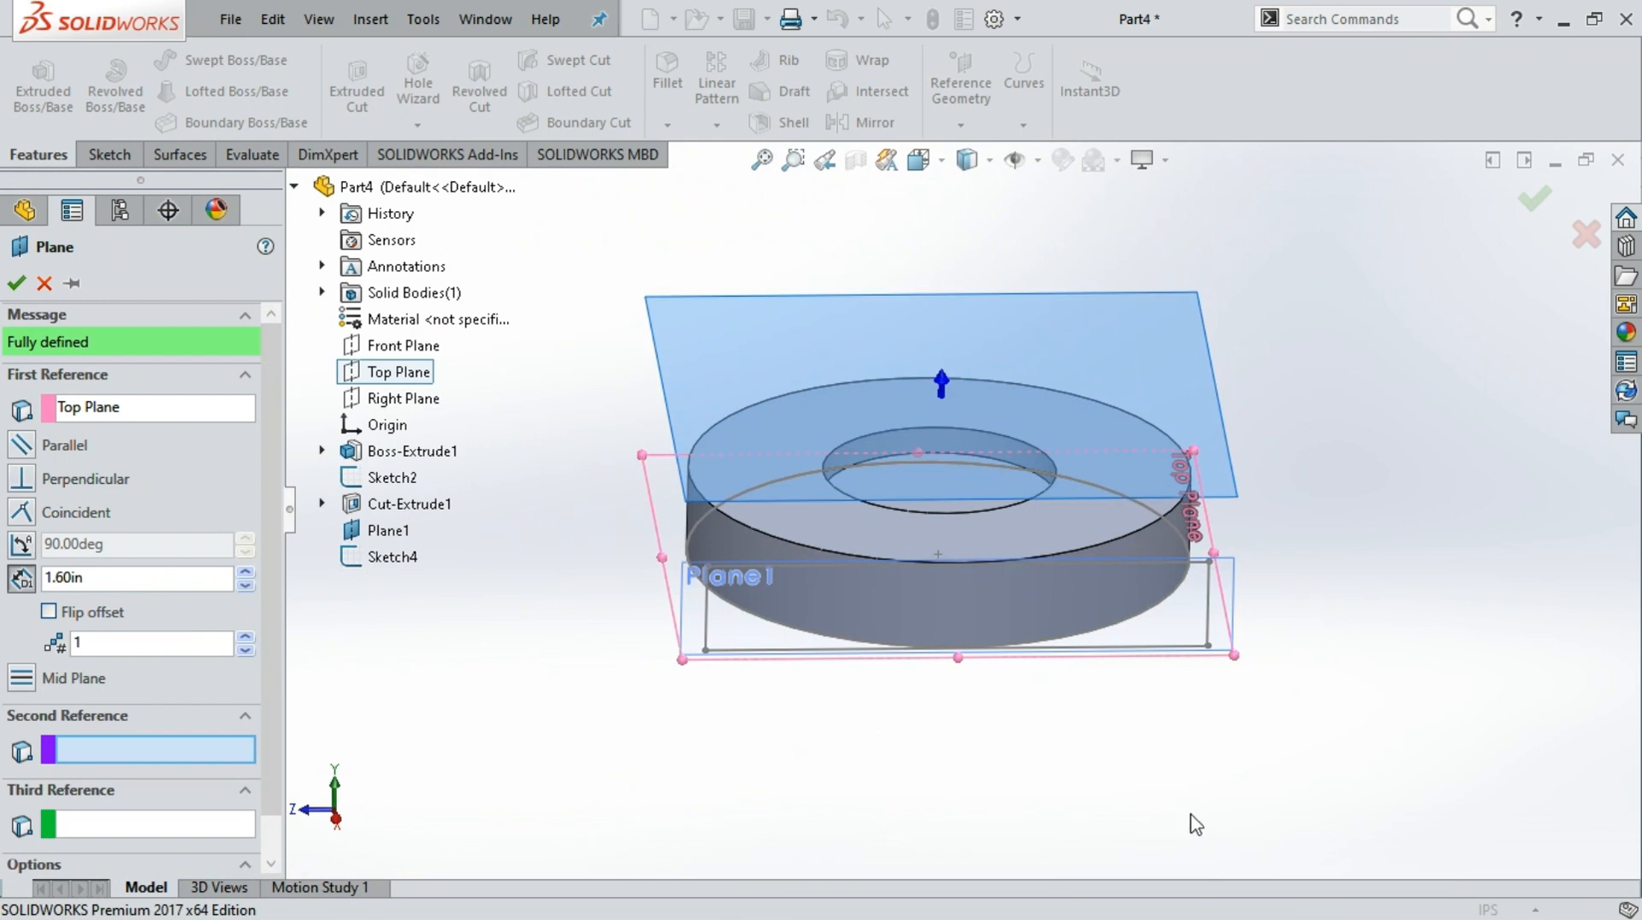
pyautogui.moveTo(1194, 797); pyautogui.dragTo(1209, 714, button='middle')
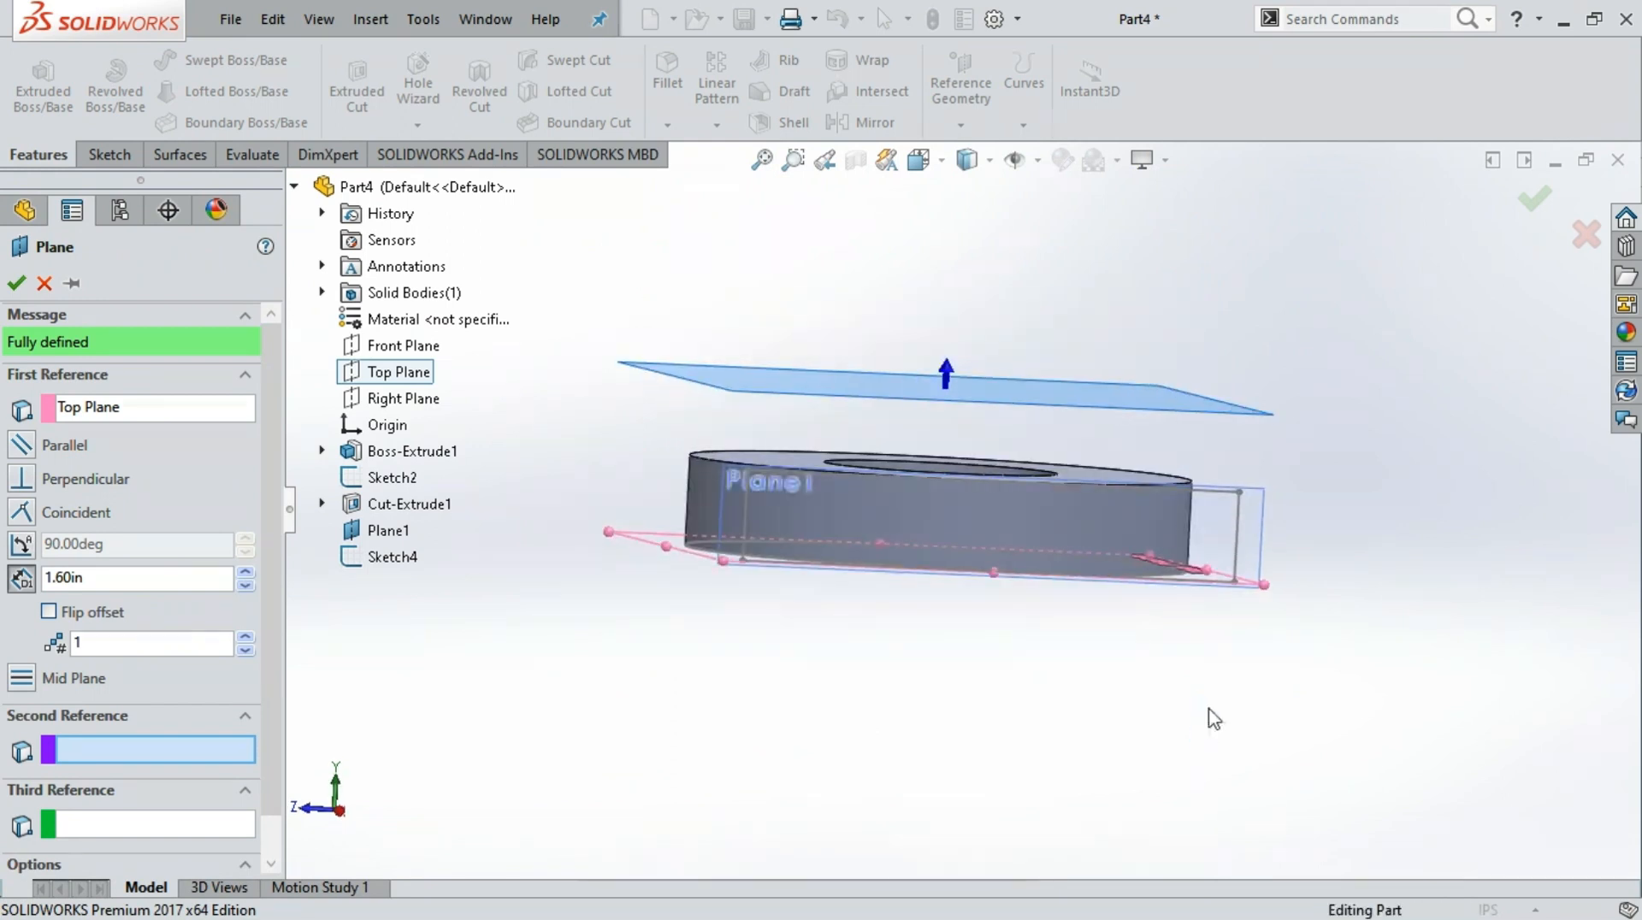
pyautogui.click(246, 586)
pyautogui.click(245, 586)
pyautogui.click(246, 585)
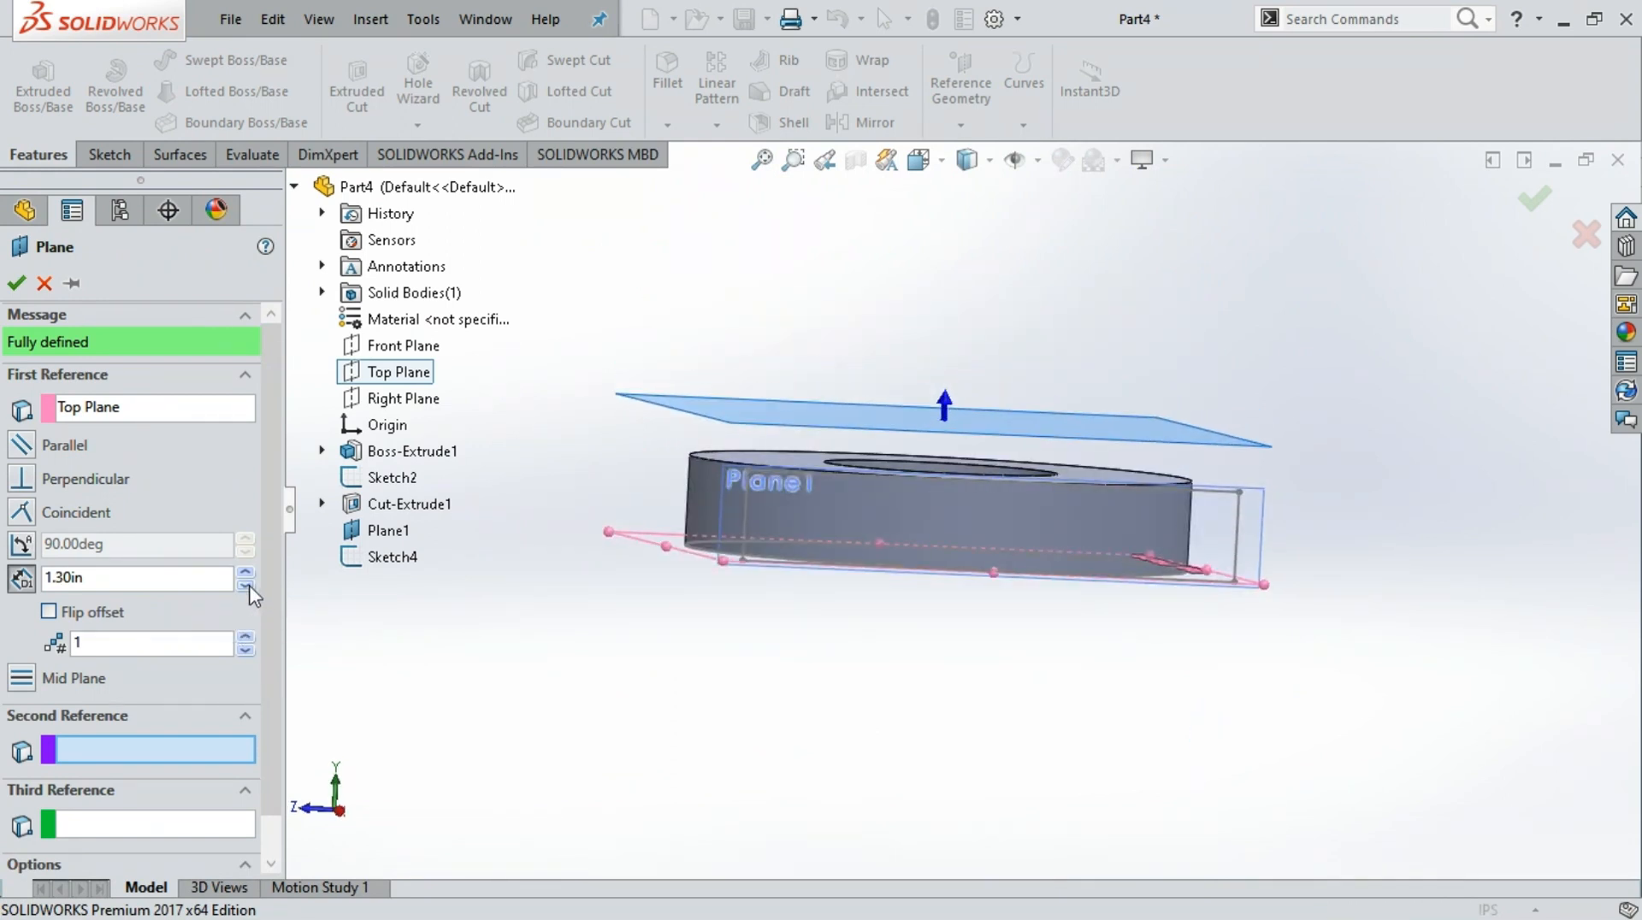
pyautogui.click(15, 284)
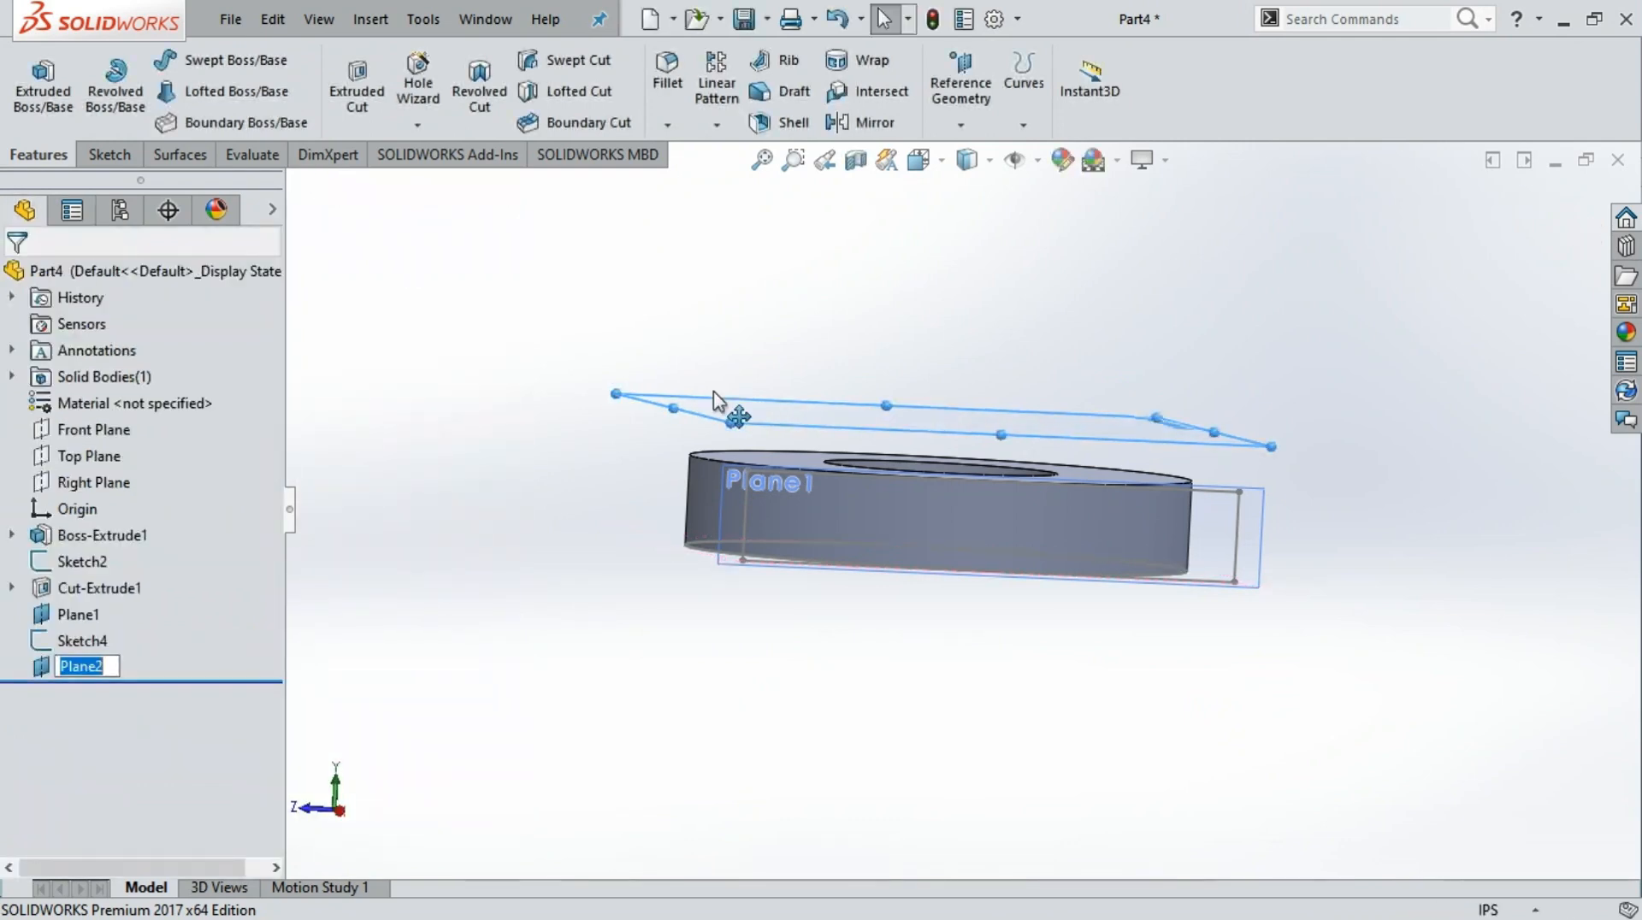
# Start a sketch on the new plane above the disc and convert the disc's outer circle into it
pyautogui.click(91, 664)
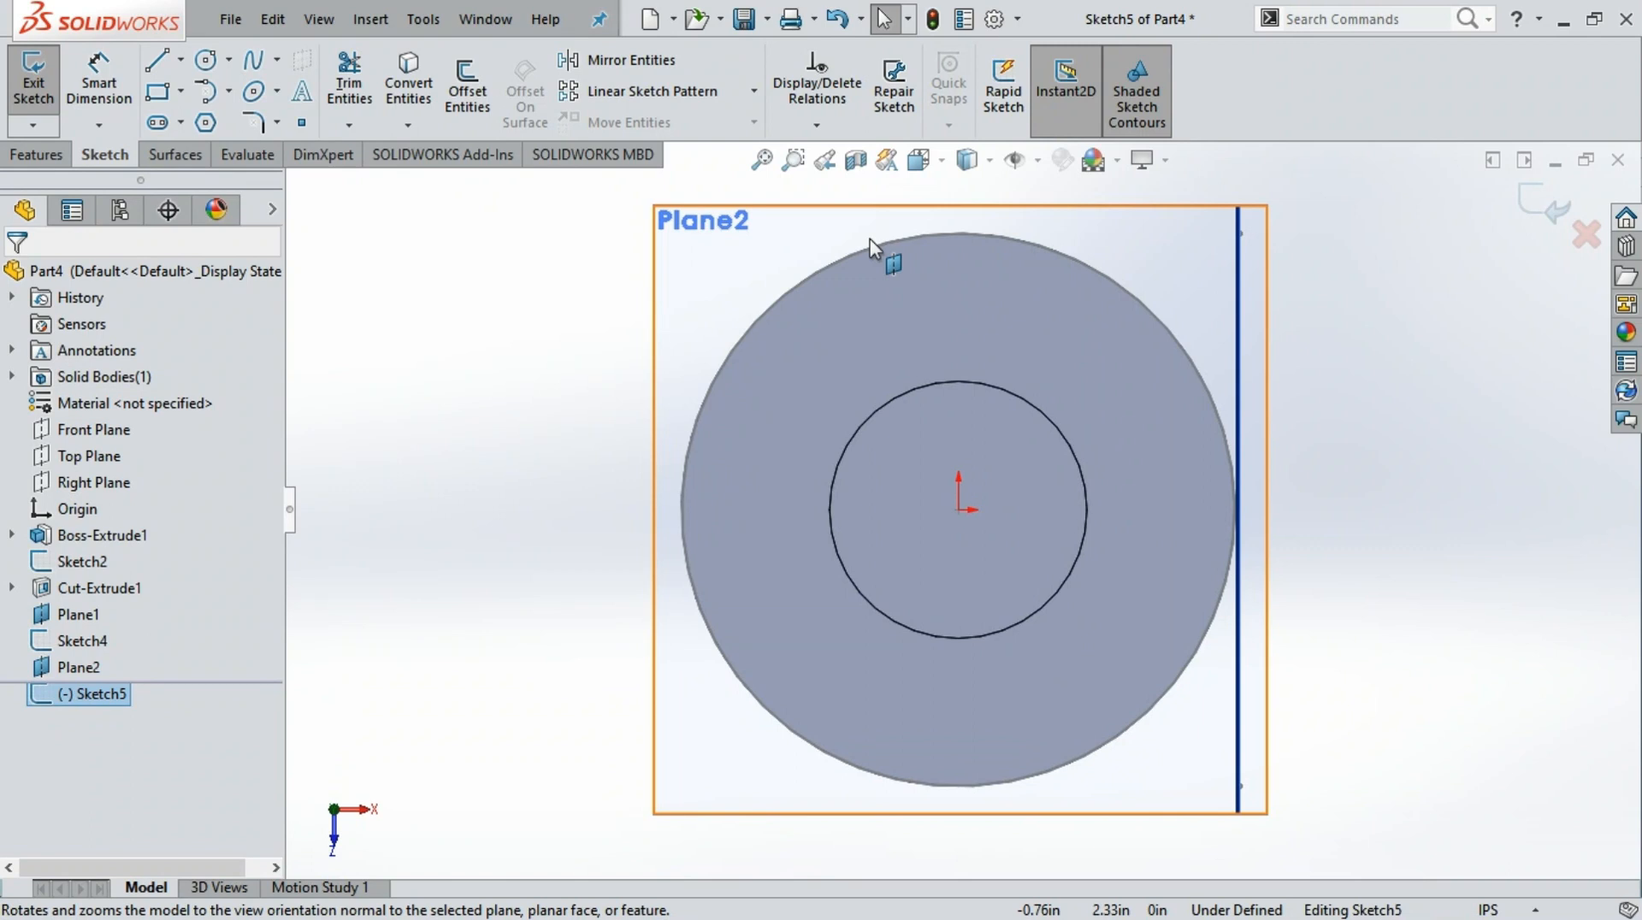
pyautogui.click(942, 233)
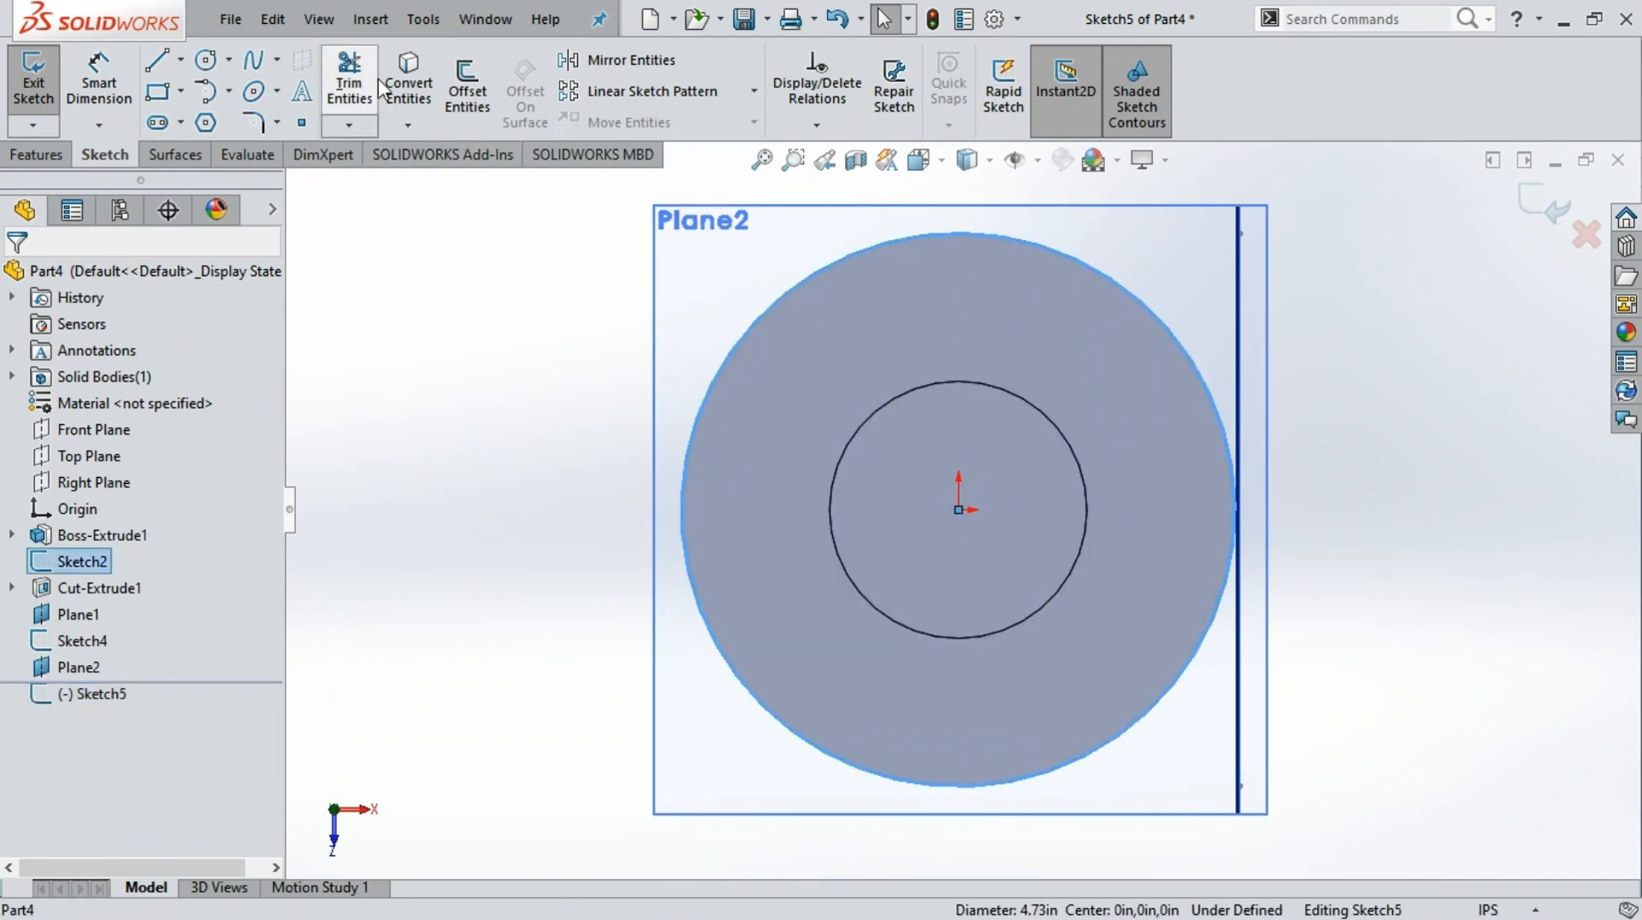
pyautogui.click(409, 84)
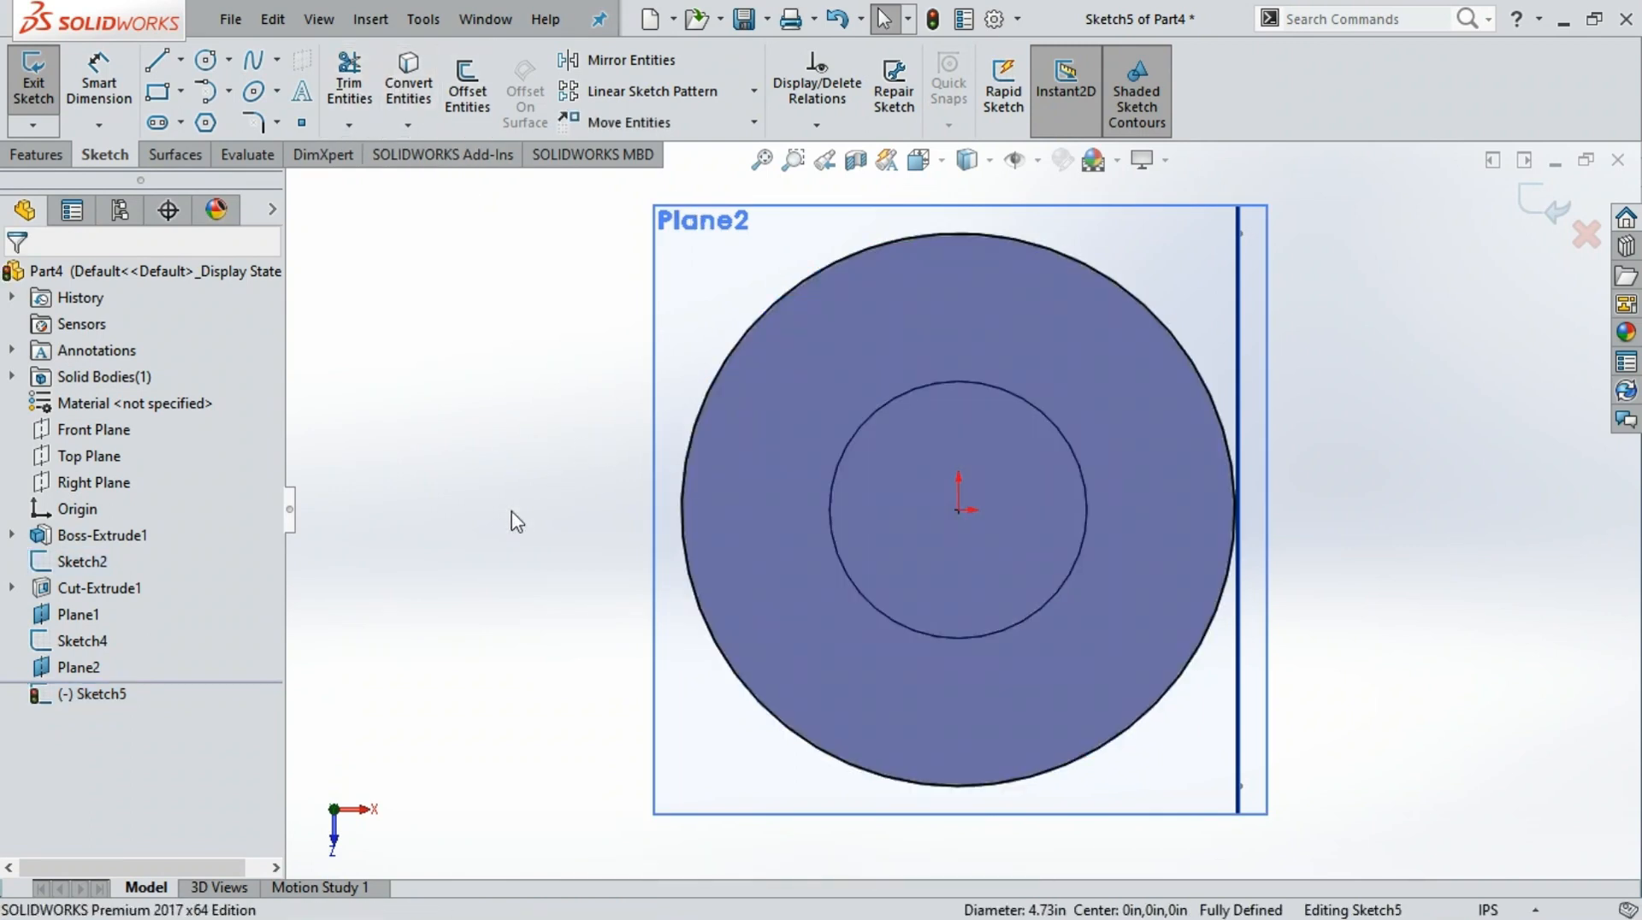
# Check the converted circle against its highlighted sketch plane from tilted views, clear the selection, and exit the sketch
pyautogui.moveTo(516, 520); pyautogui.dragTo(655, 485, button='middle')
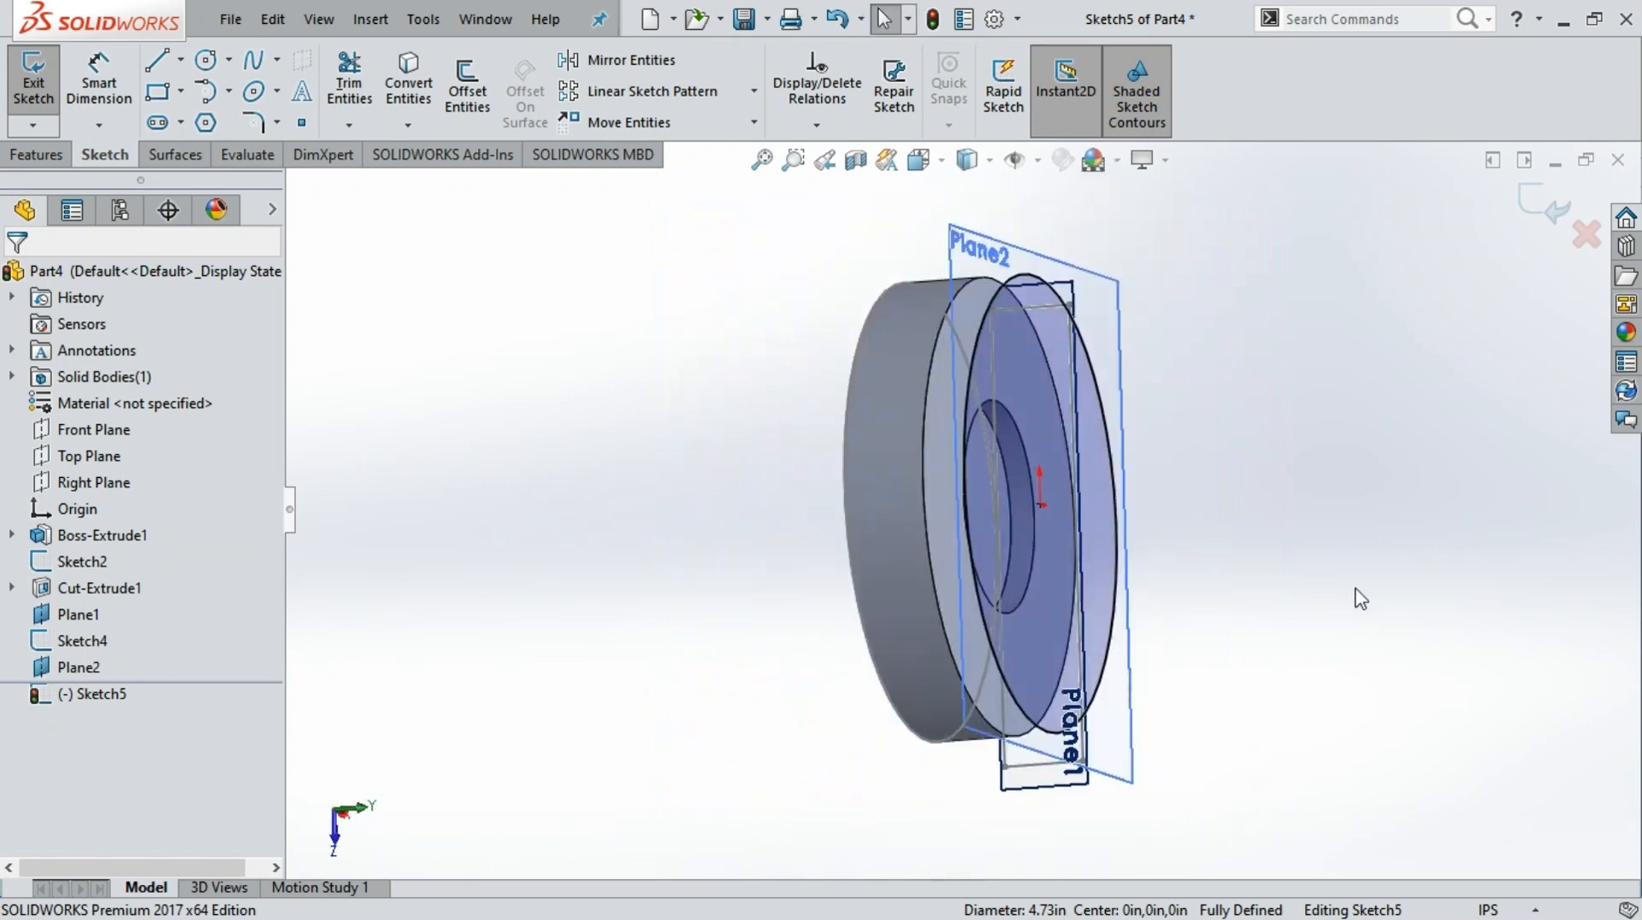
pyautogui.moveTo(1360, 599); pyautogui.dragTo(854, 429, button='middle')
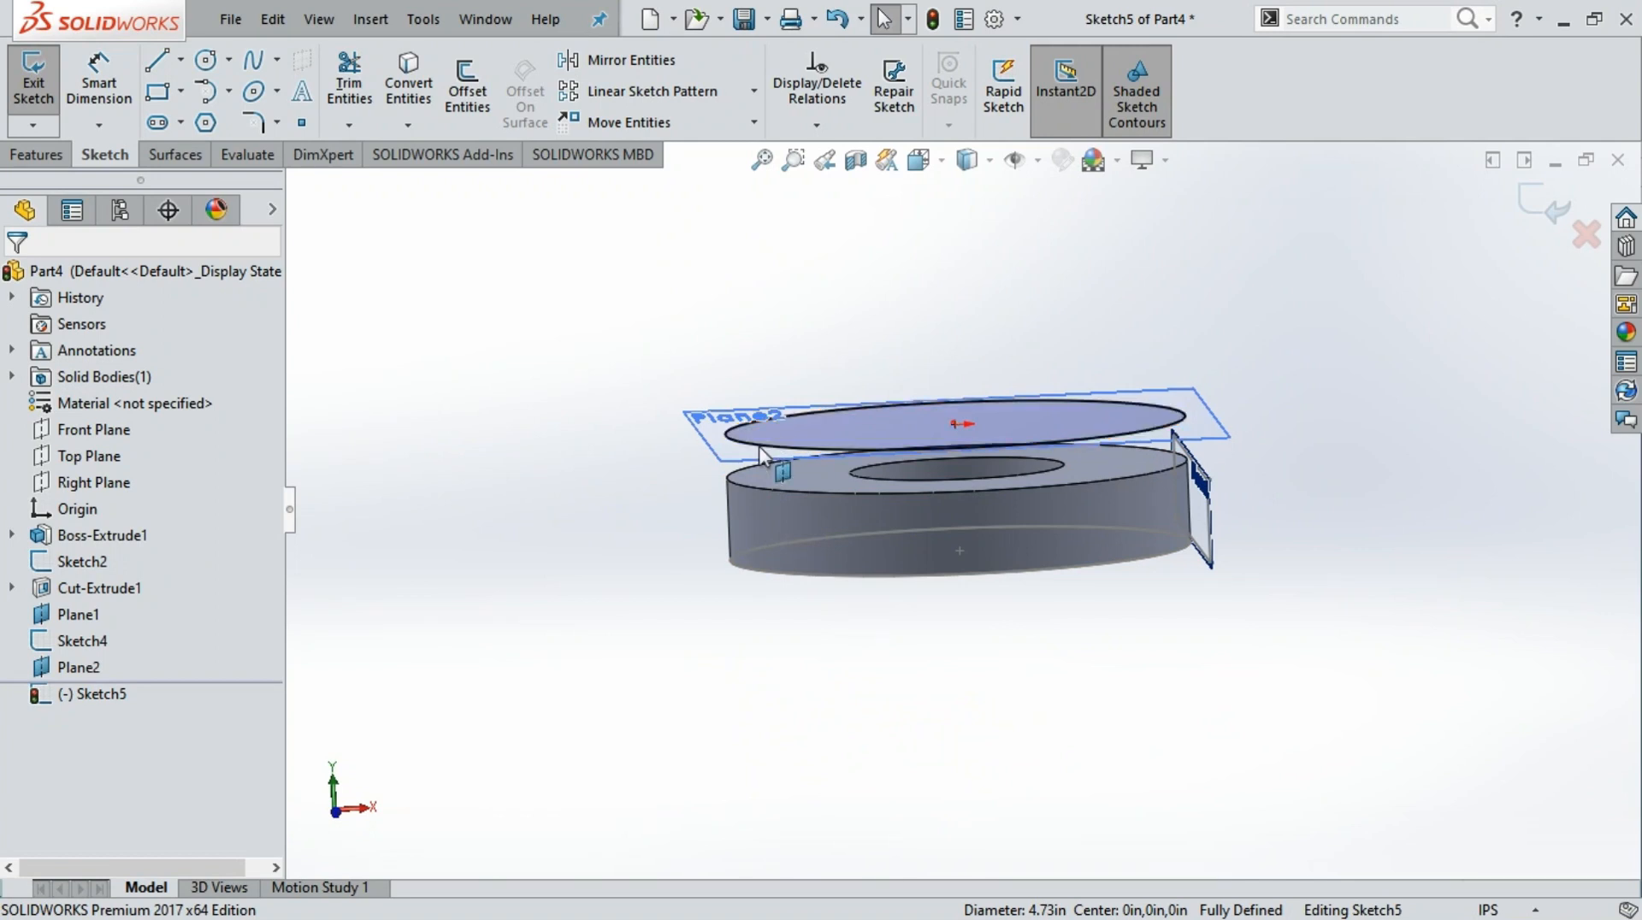
pyautogui.click(60, 672)
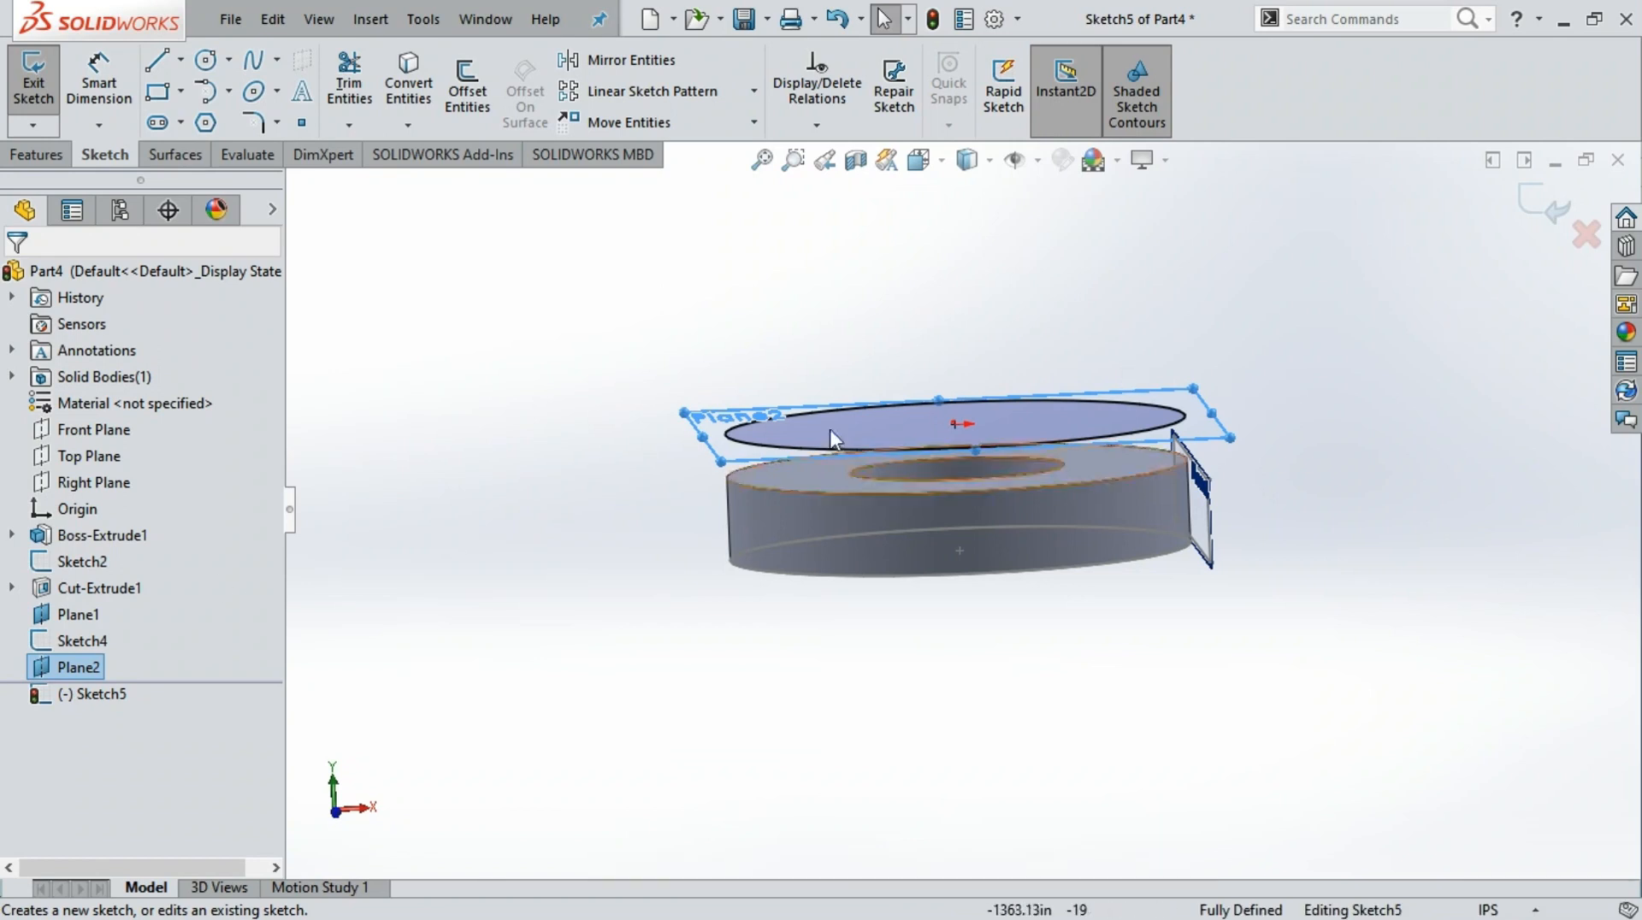
pyautogui.click(1373, 232)
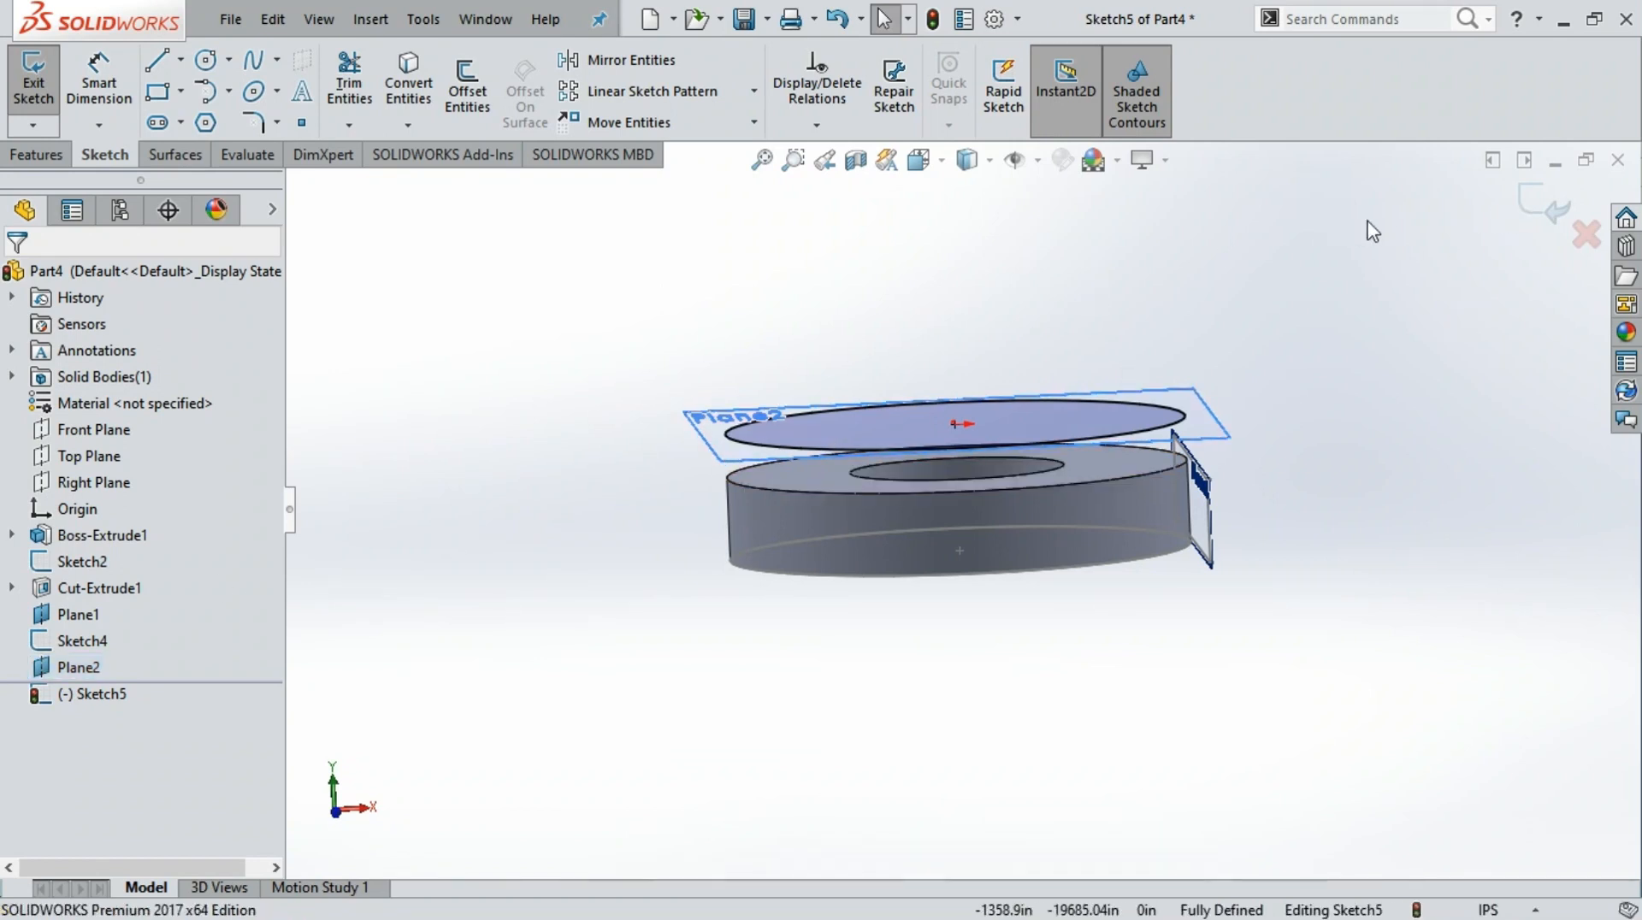
pyautogui.click(1528, 204)
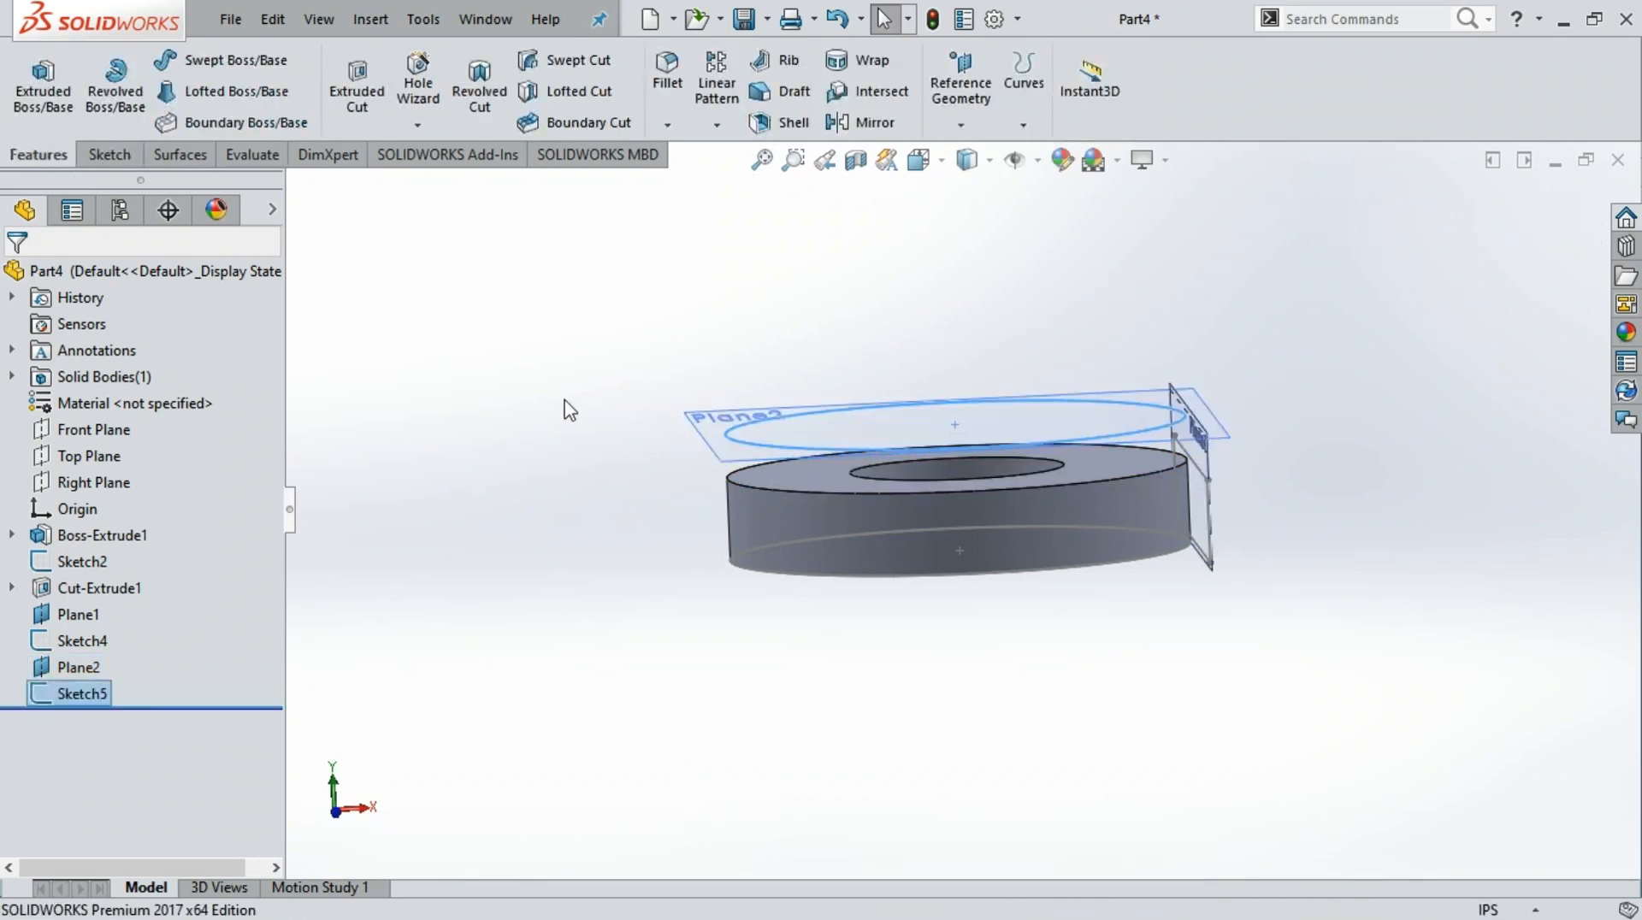
# Edit the reference plane above the disc to set its offset from the Top Plane to 1.60 in
pyautogui.click(77, 667)
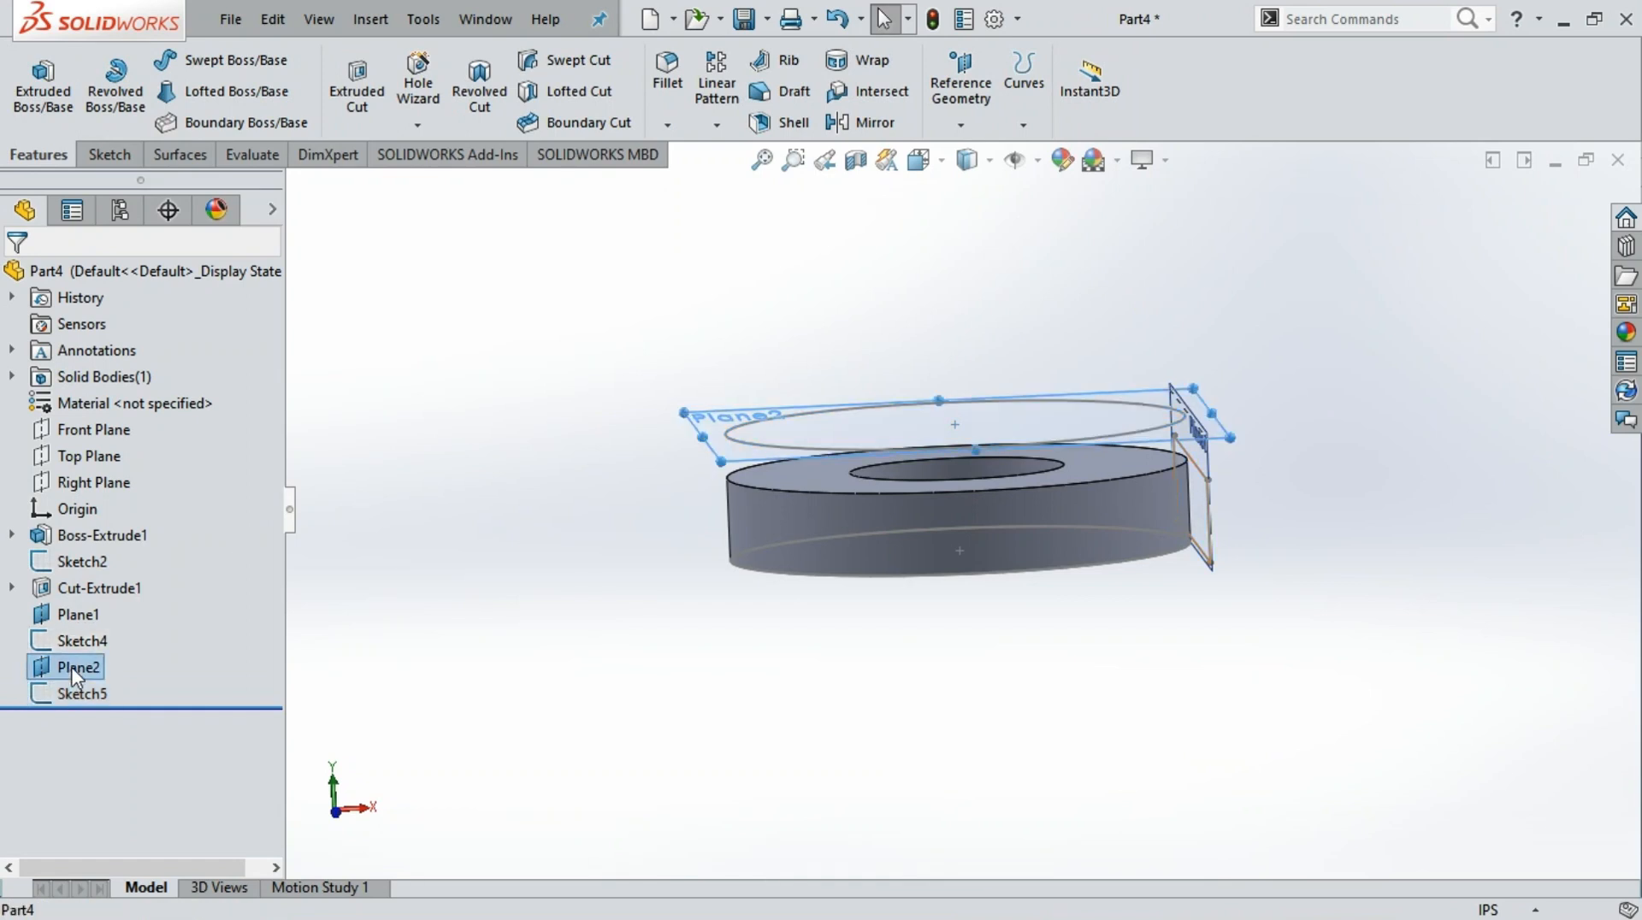
pyautogui.click(83, 602)
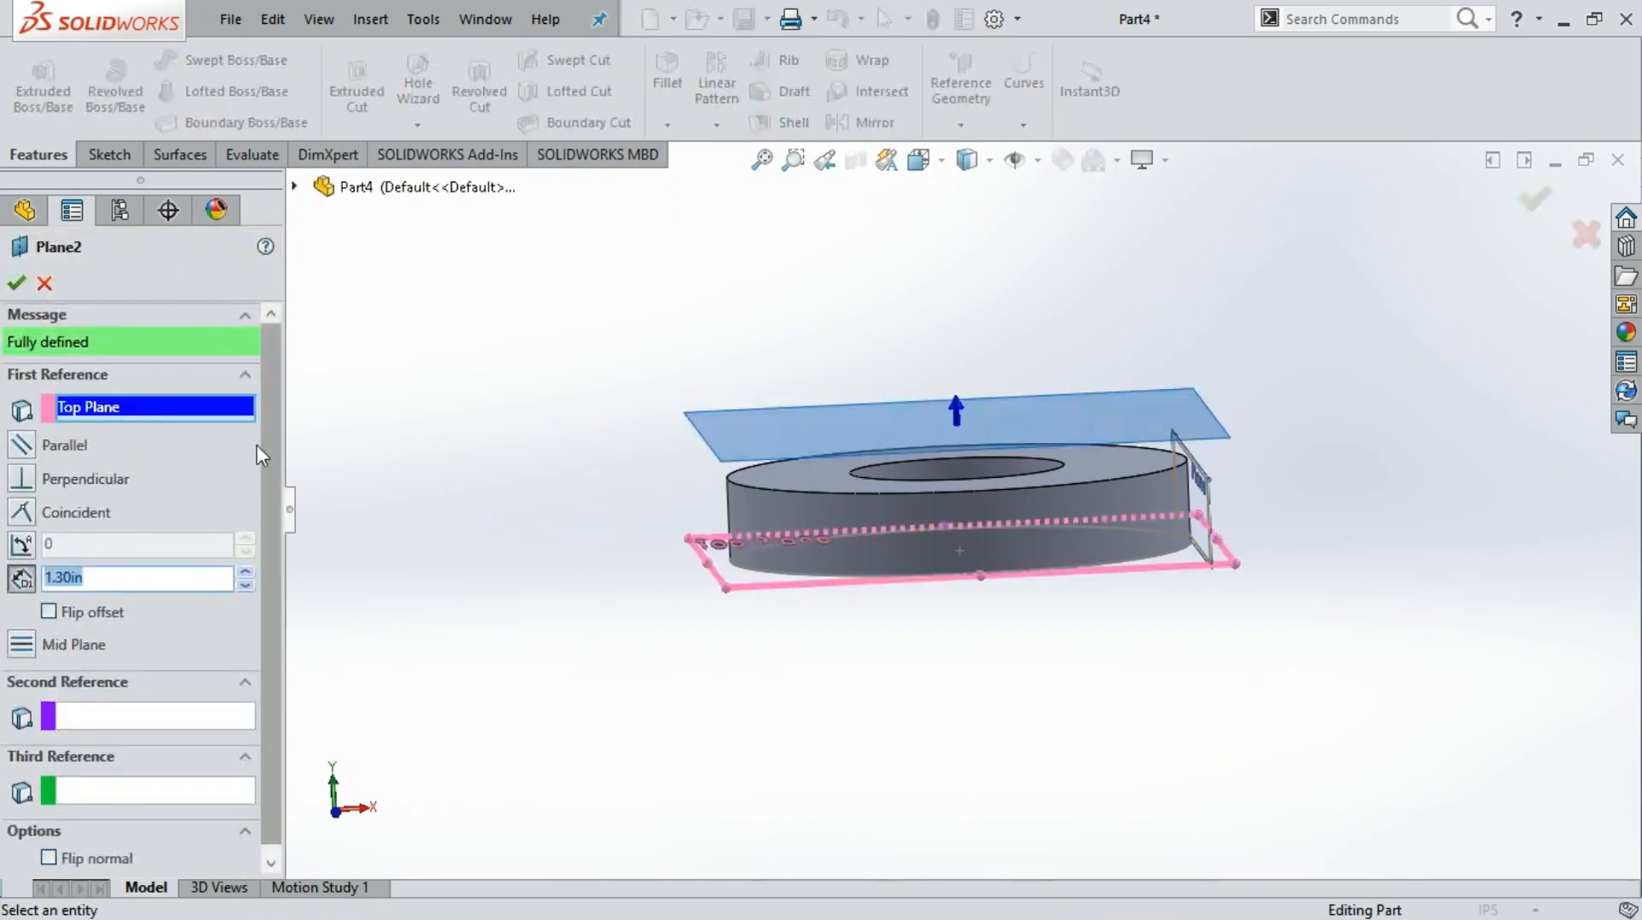
pyautogui.click(253, 569)
pyautogui.click(253, 569)
pyautogui.click(253, 569)
pyautogui.click(253, 569)
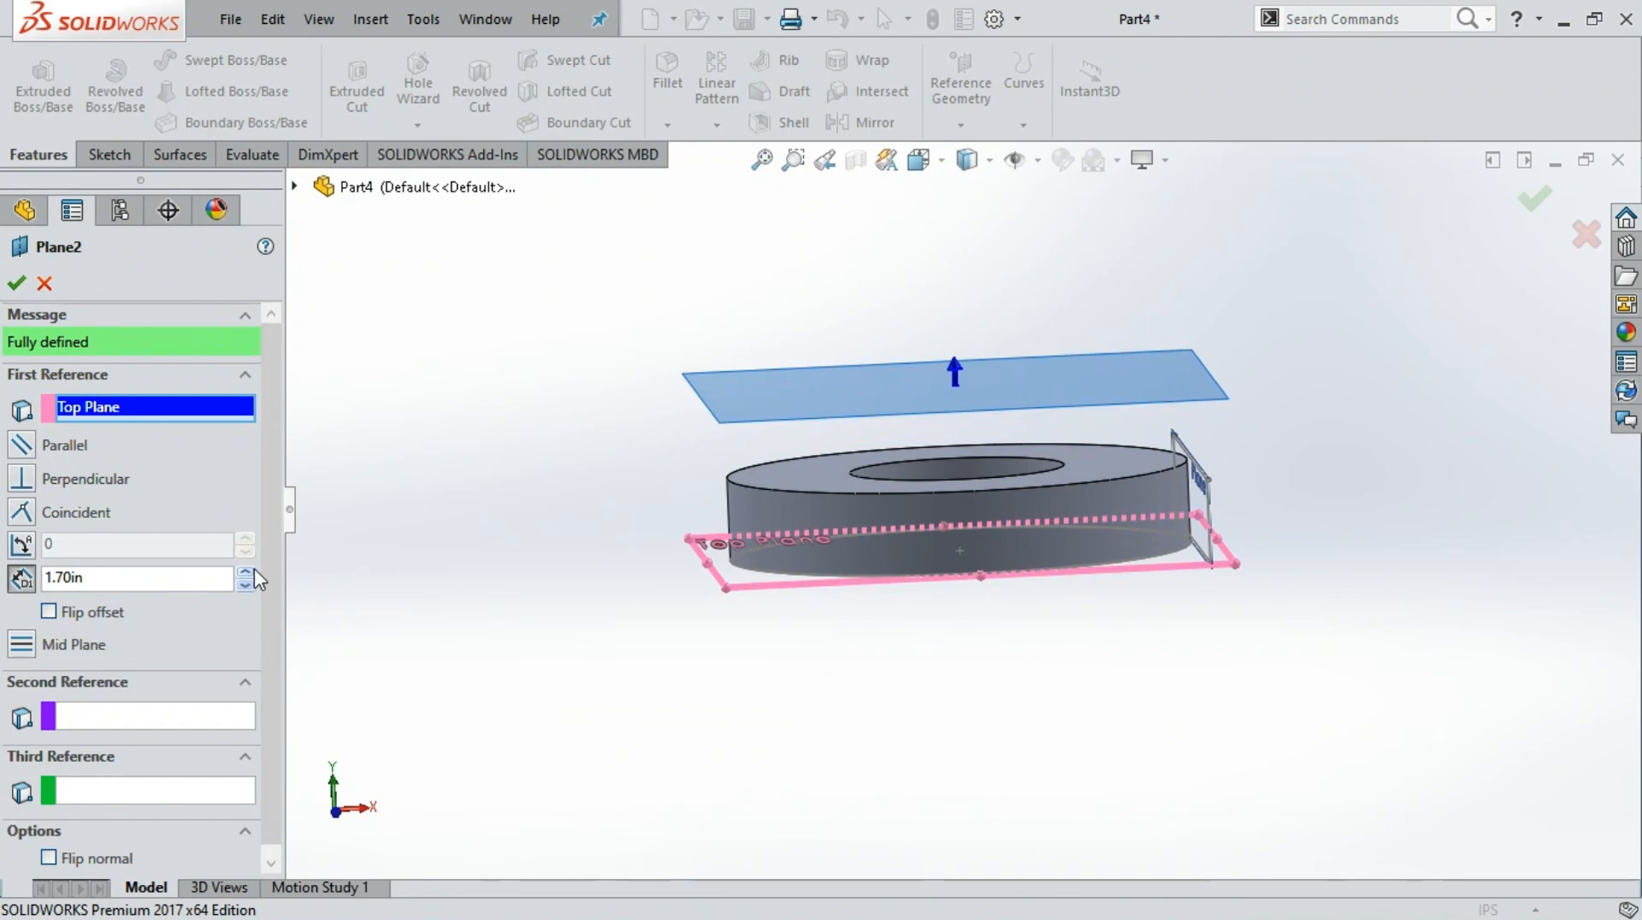
pyautogui.click(247, 585)
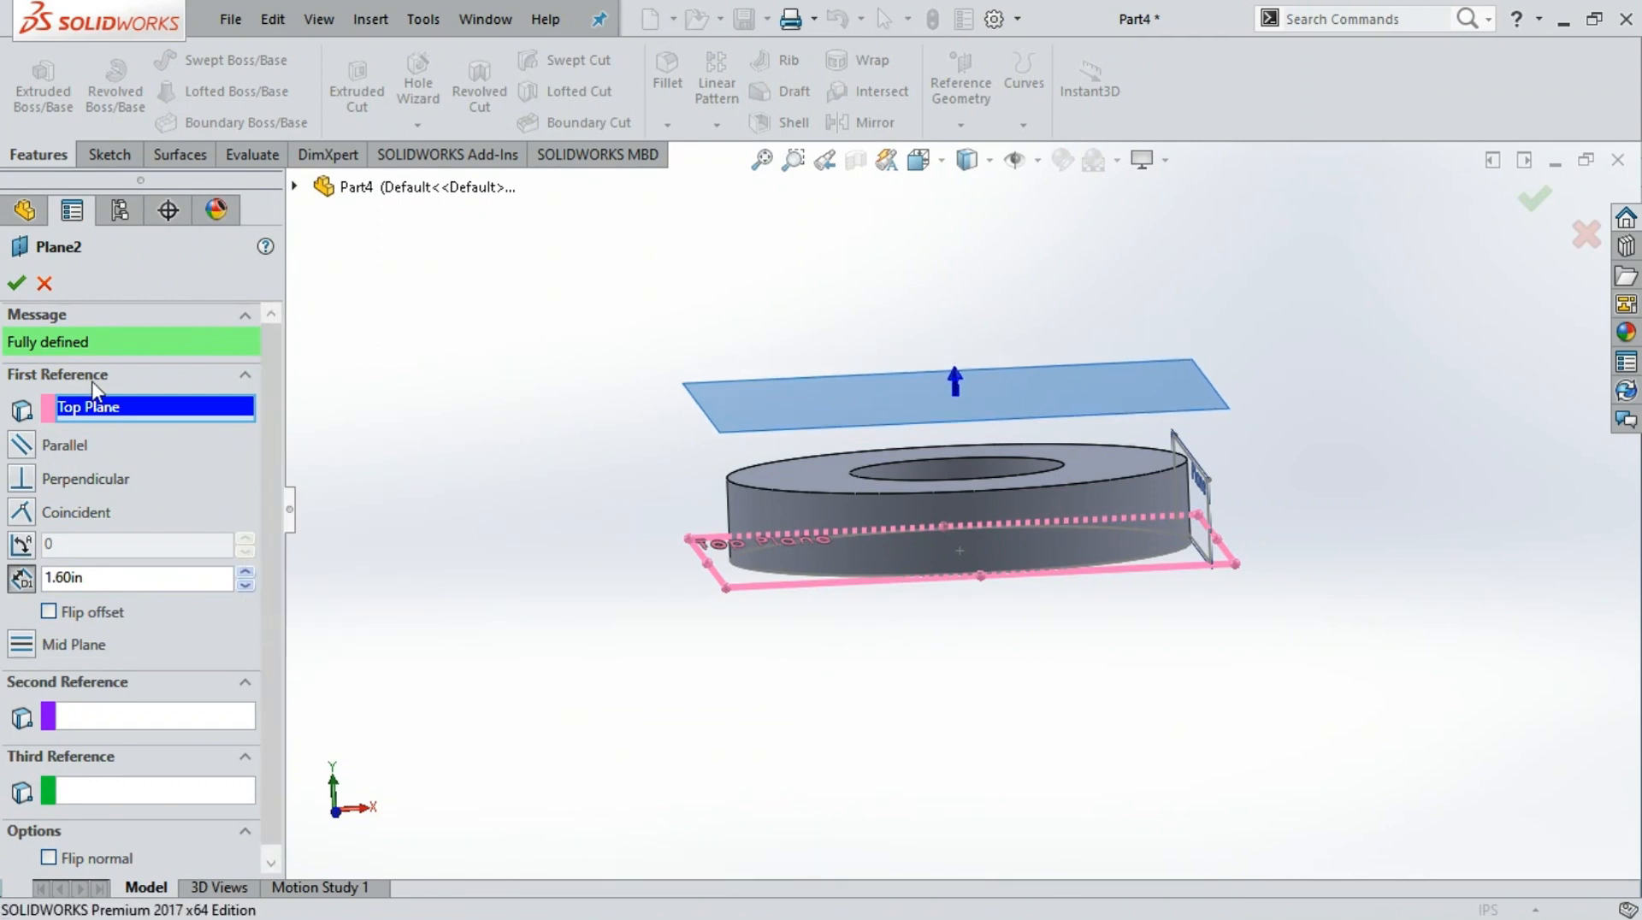
pyautogui.click(15, 283)
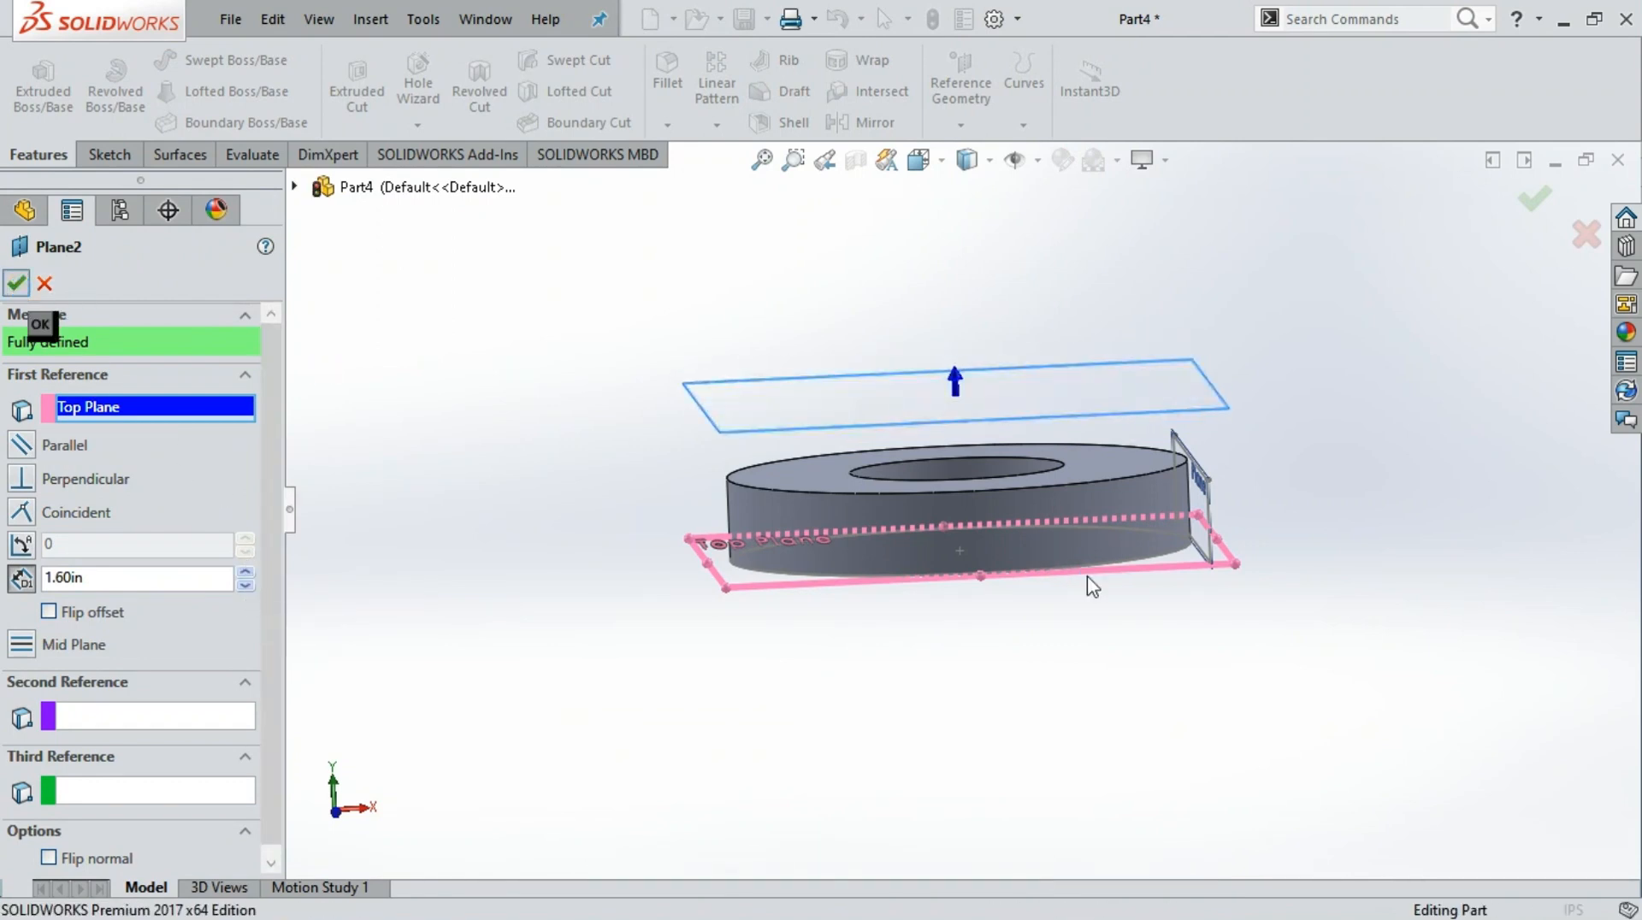
pyautogui.click(1278, 282)
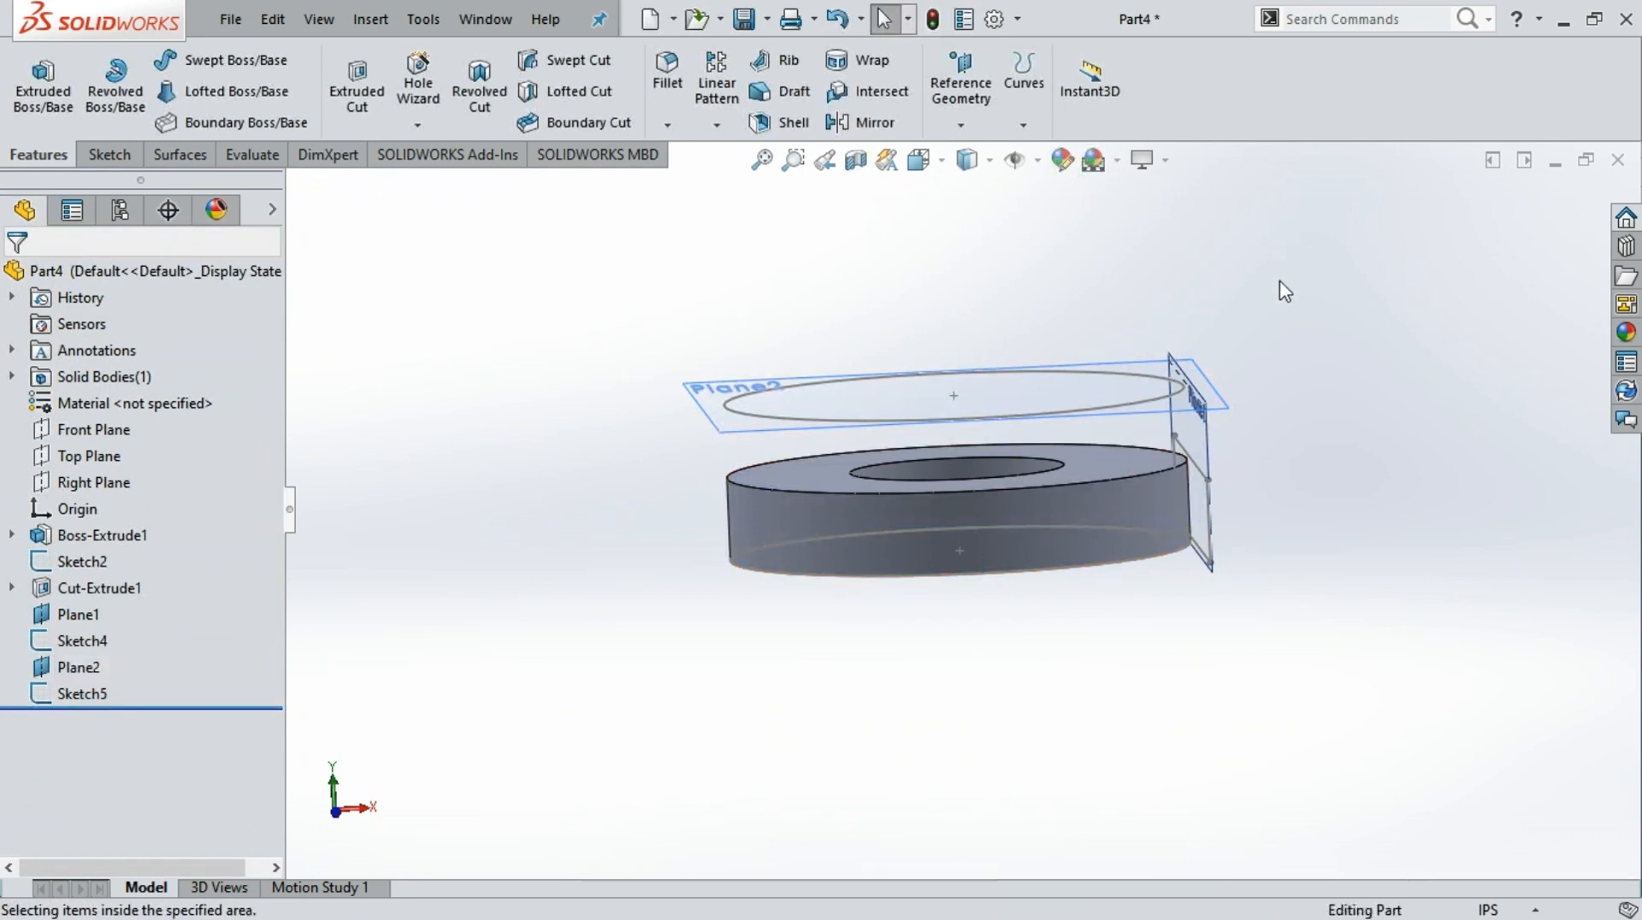
# Compare the disc's upper face with the projected circle and its sketch plane by highlighting each from a tilted view
pyautogui.moveTo(1199, 272); pyautogui.dragTo(1229, 402, button='middle')
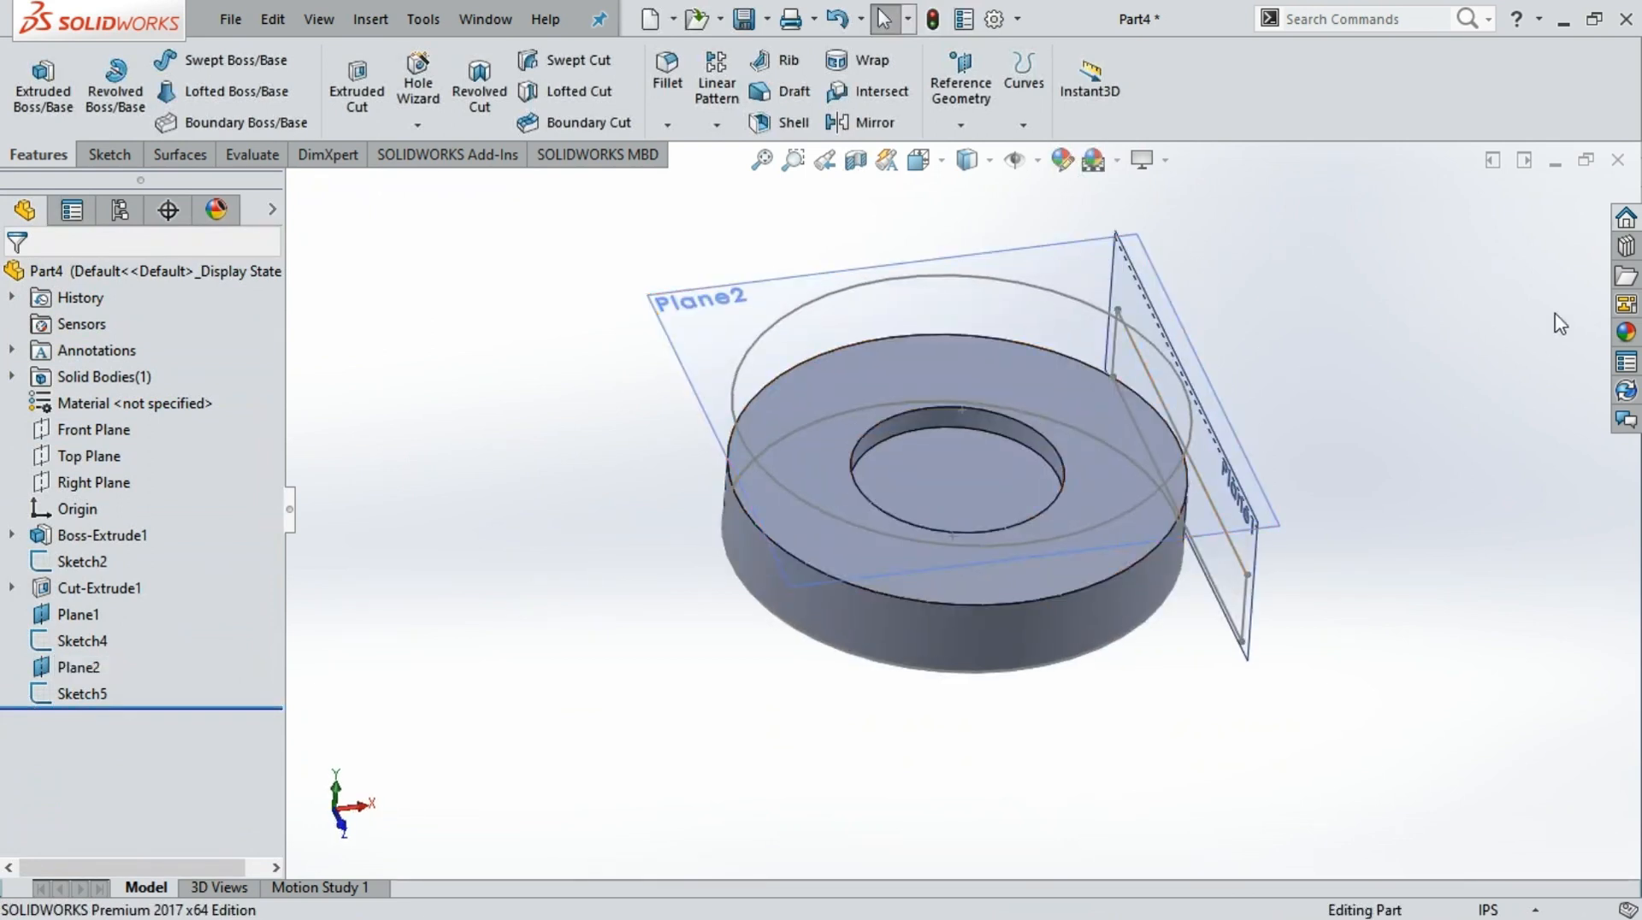
pyautogui.moveTo(1489, 292); pyautogui.dragTo(1471, 340, button='middle')
pyautogui.click(899, 322)
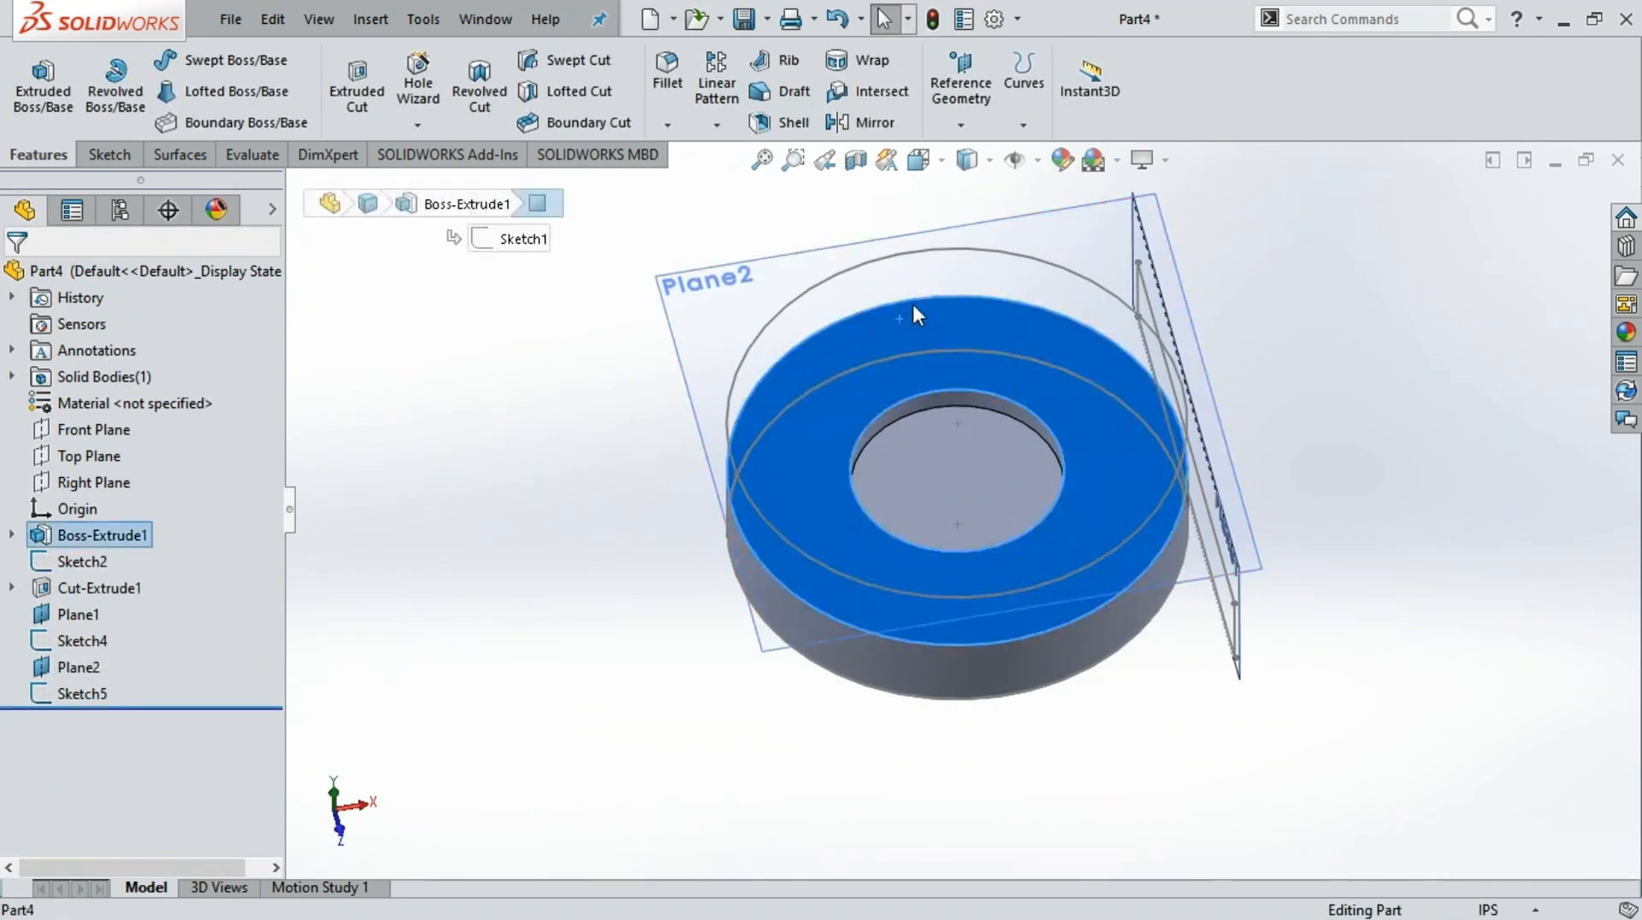
pyautogui.click(78, 696)
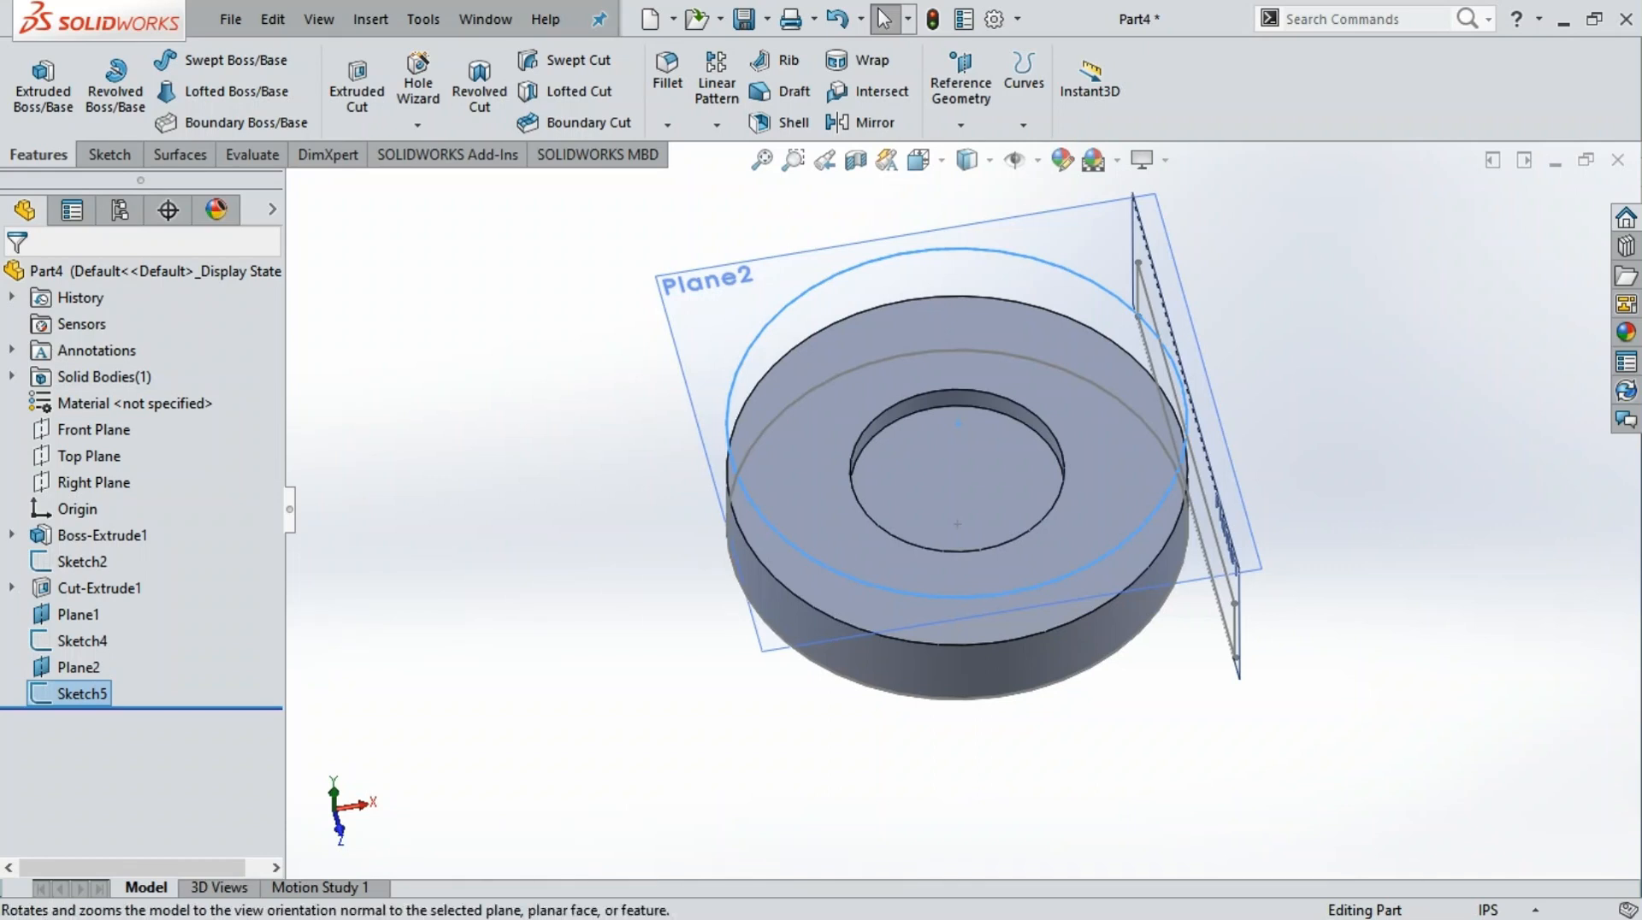
pyautogui.click(83, 672)
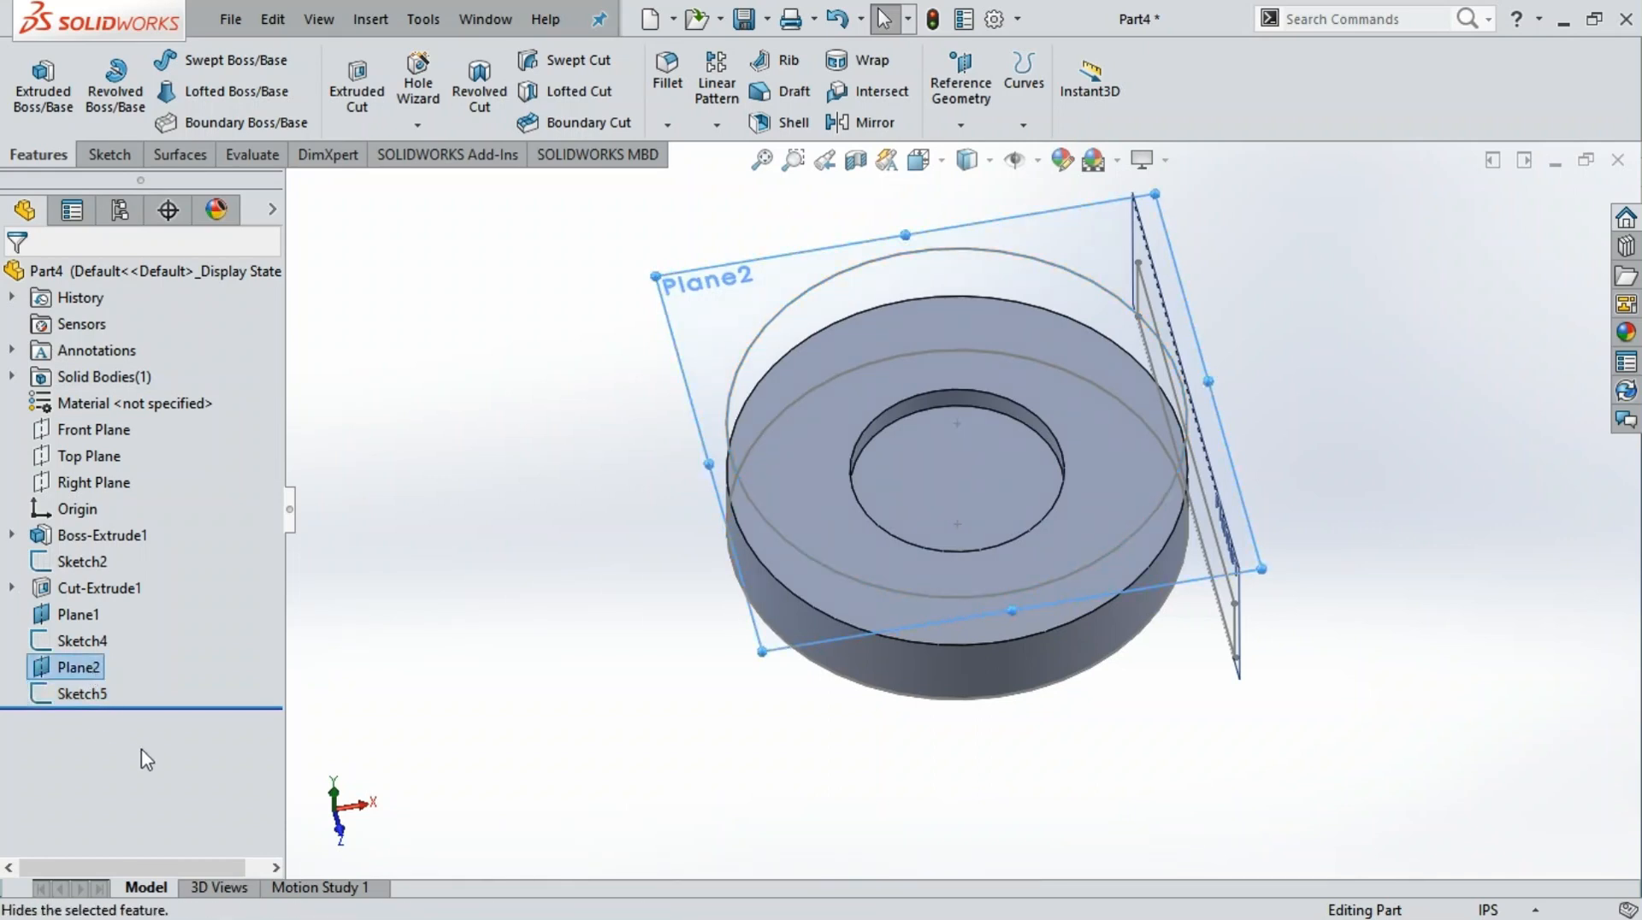
# Preview a blind boss extrusion of the projected circle, about 0.32 in down toward the disc, and cancel it
pyautogui.click(82, 694)
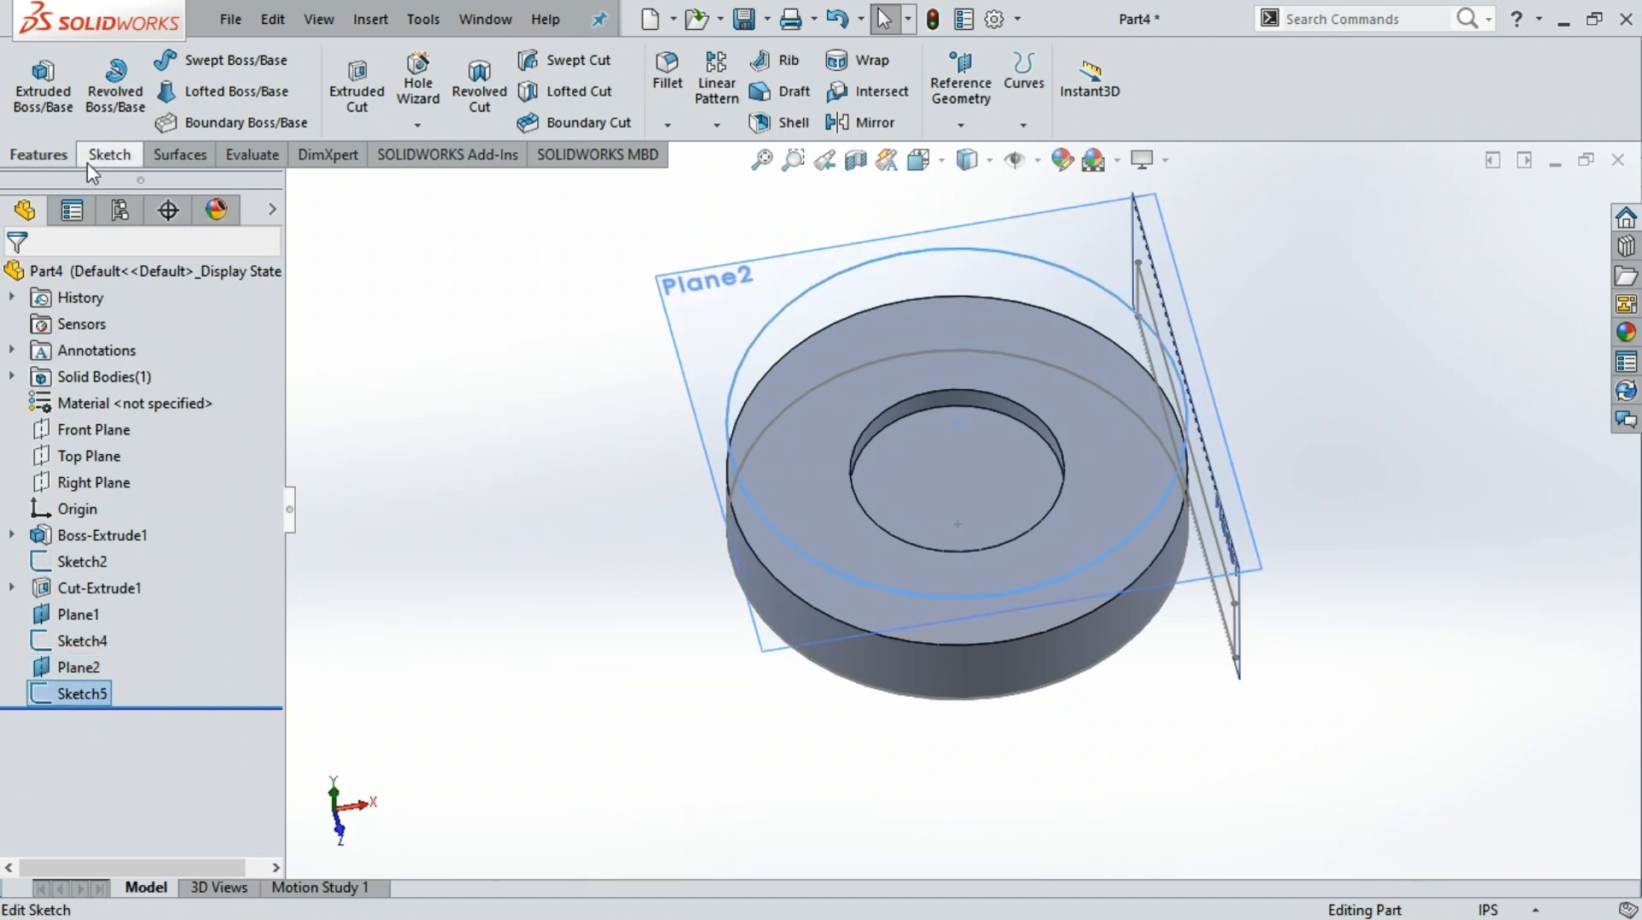
pyautogui.click(67, 101)
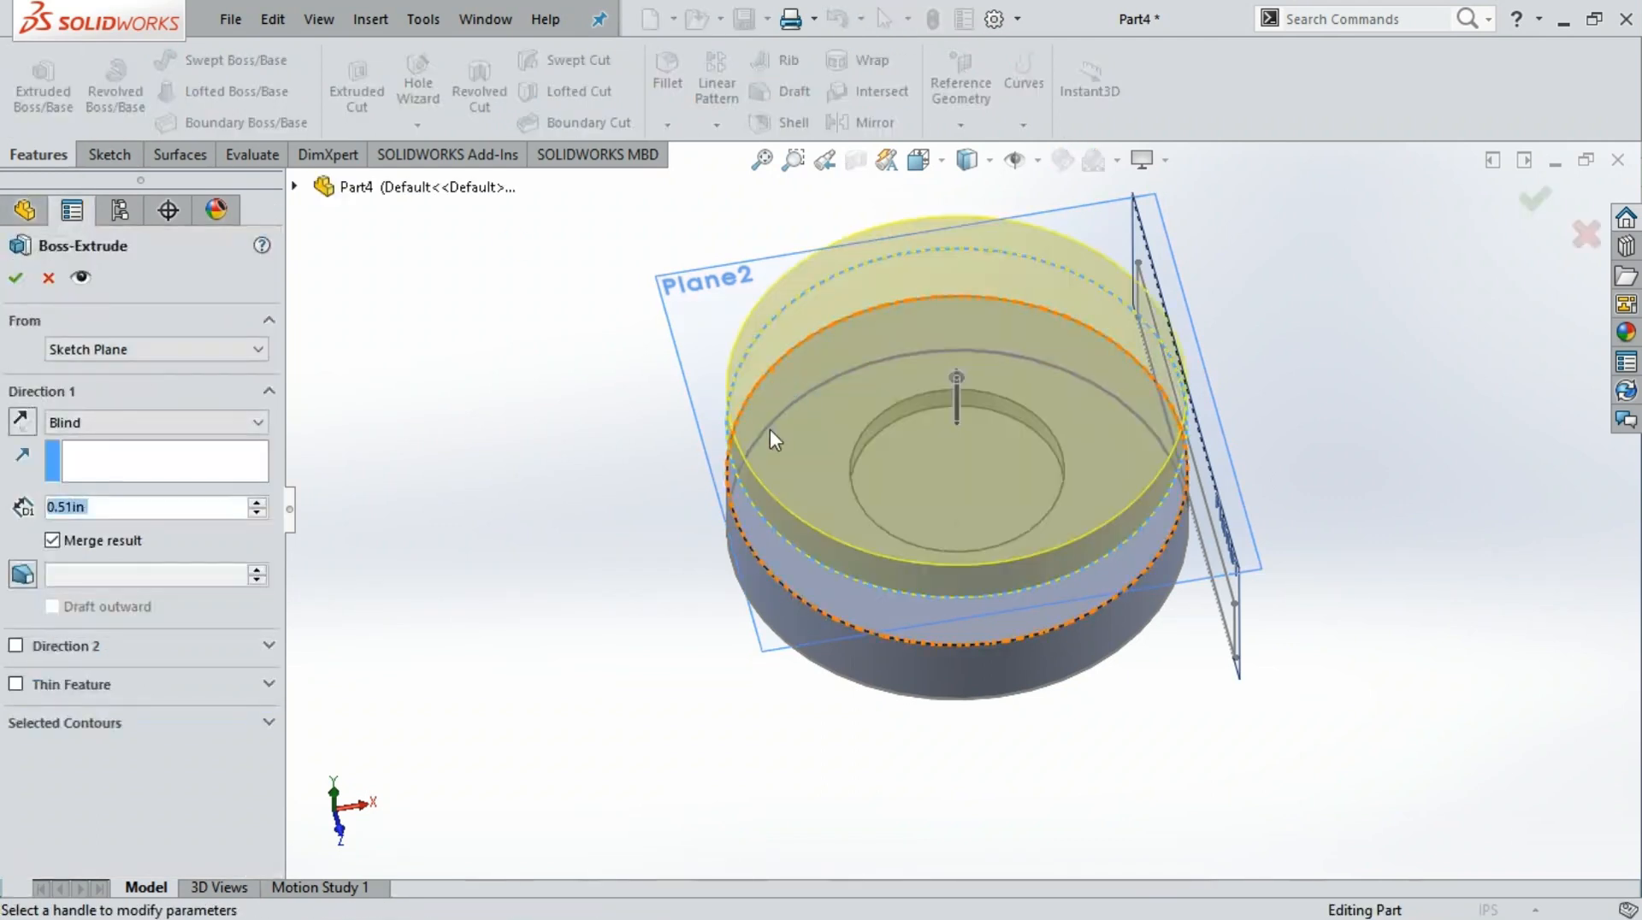
pyautogui.scroll(1, 1154, 785)
pyautogui.moveTo(1154, 785); pyautogui.dragTo(1177, 644, button='middle')
pyautogui.moveTo(1183, 585); pyautogui.dragTo(914, 383, button='middle')
pyautogui.moveTo(959, 348); pyautogui.dragTo(964, 440)
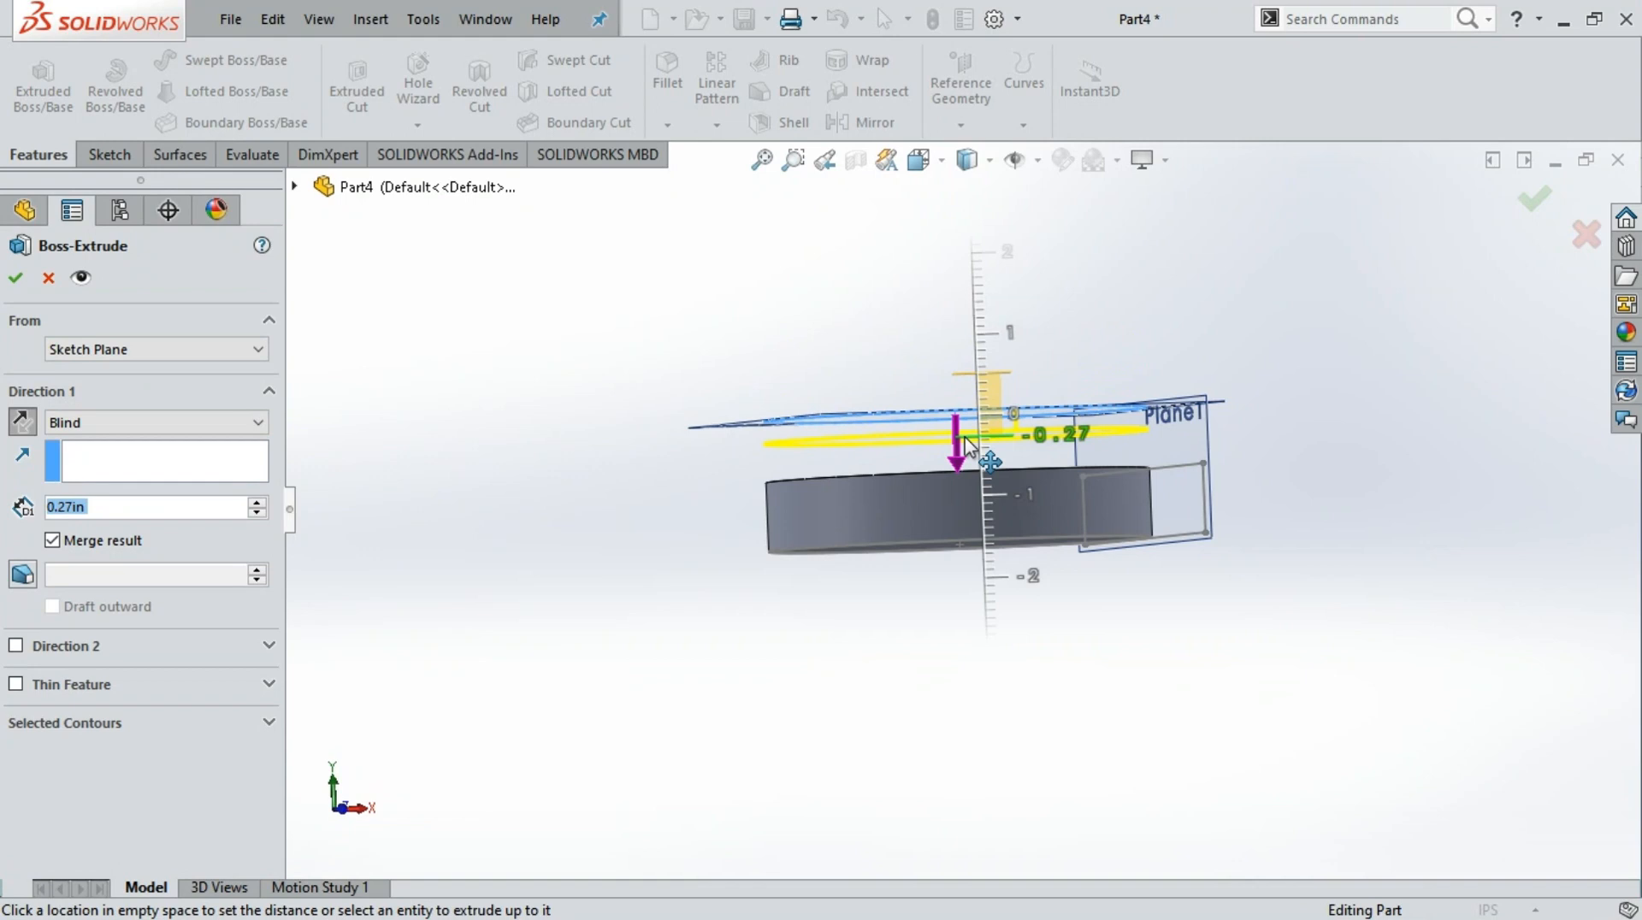
pyautogui.click(965, 446)
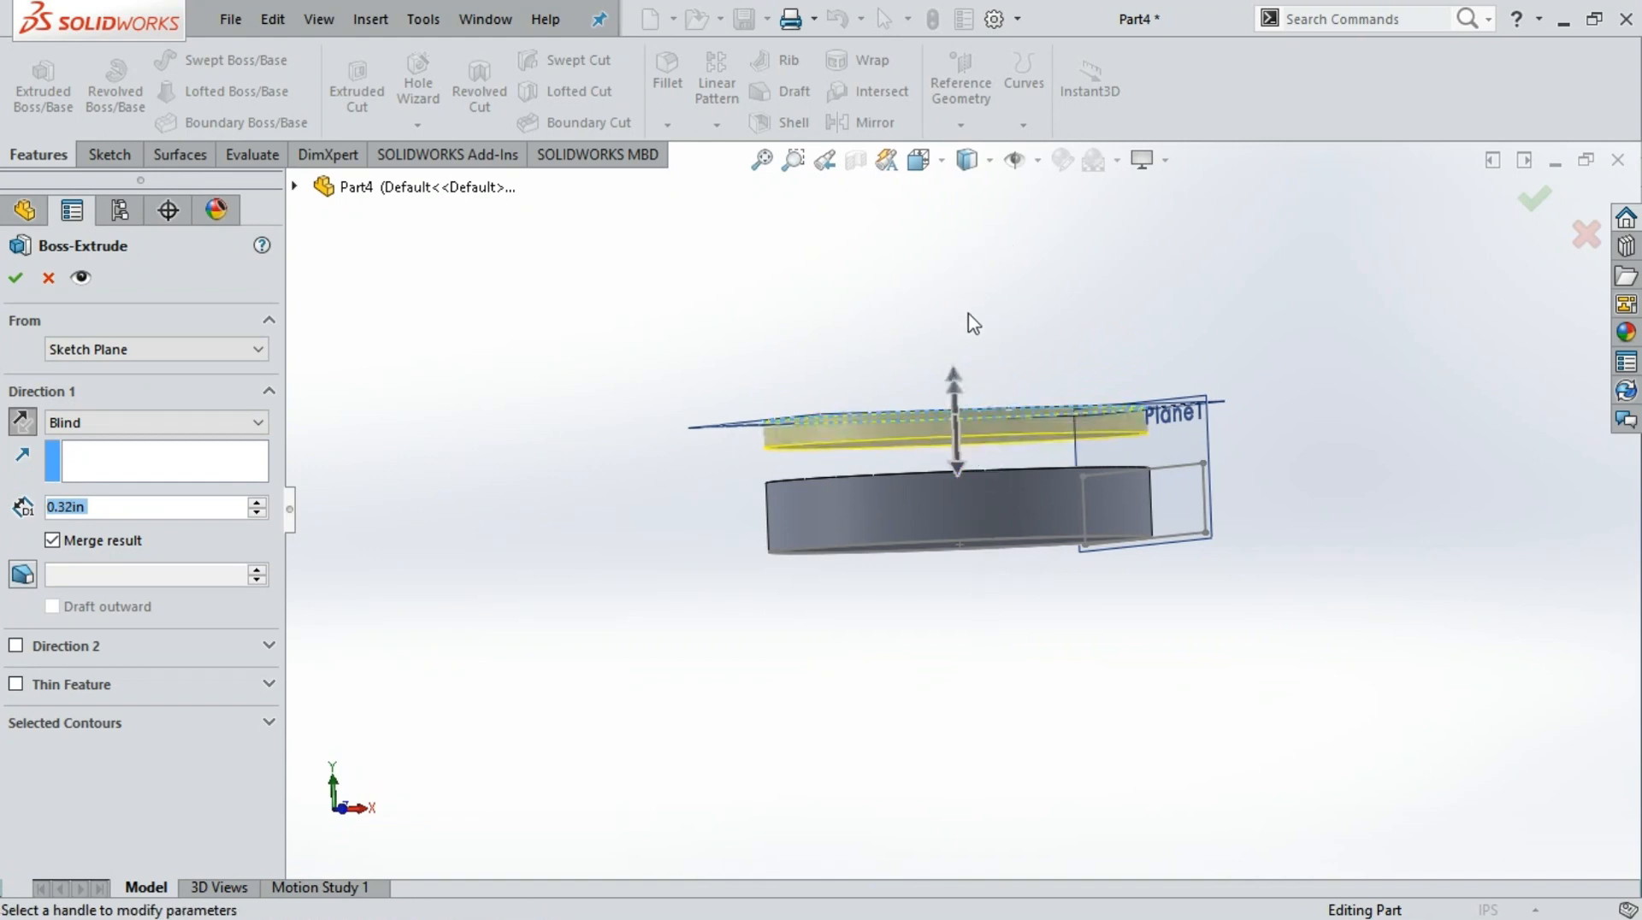
pyautogui.moveTo(969, 314); pyautogui.dragTo(971, 426, button='middle')
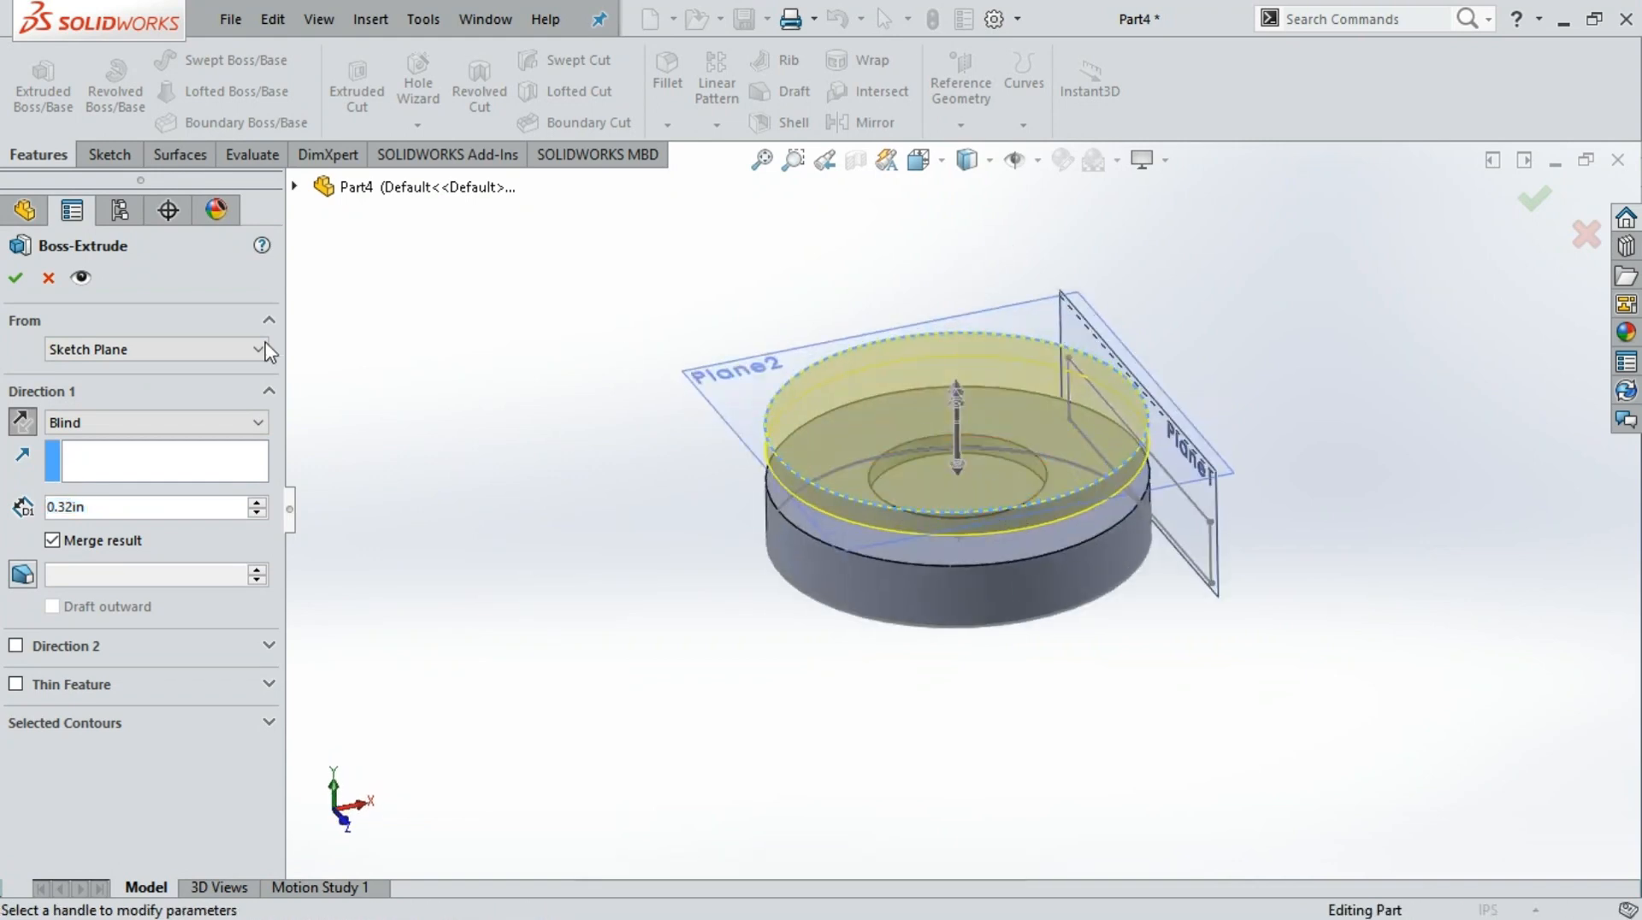
pyautogui.click(40, 282)
# Try to convert the recess's circular rim edge without an open sketch, and clear the selection
pyautogui.moveTo(1245, 287); pyautogui.dragTo(1102, 465, button='middle')
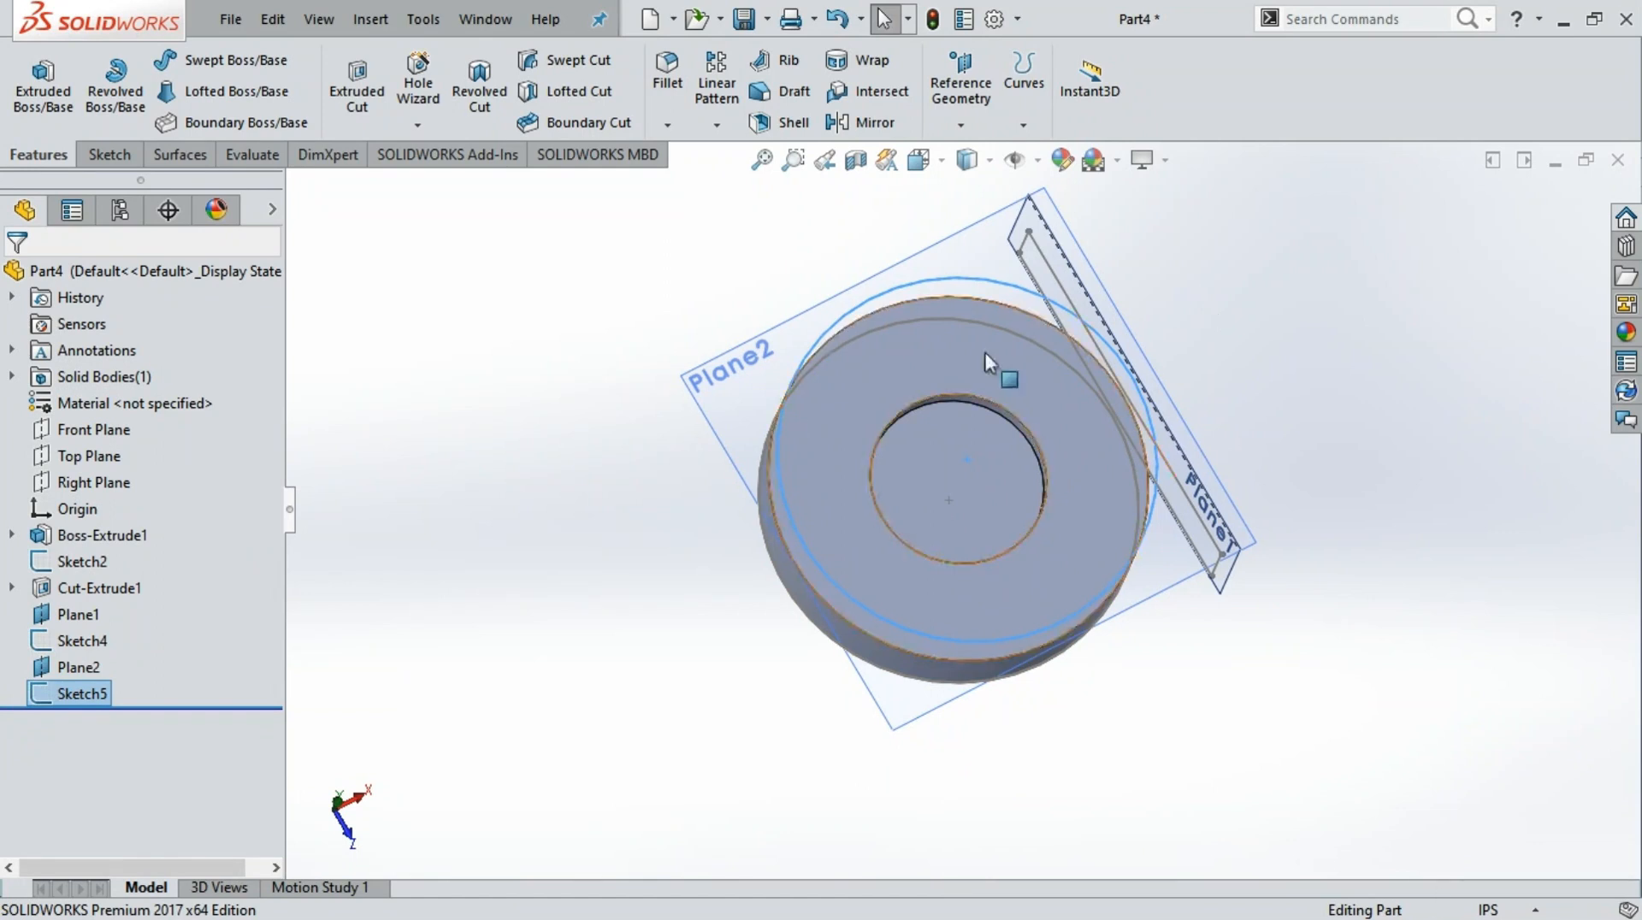
pyautogui.click(983, 397)
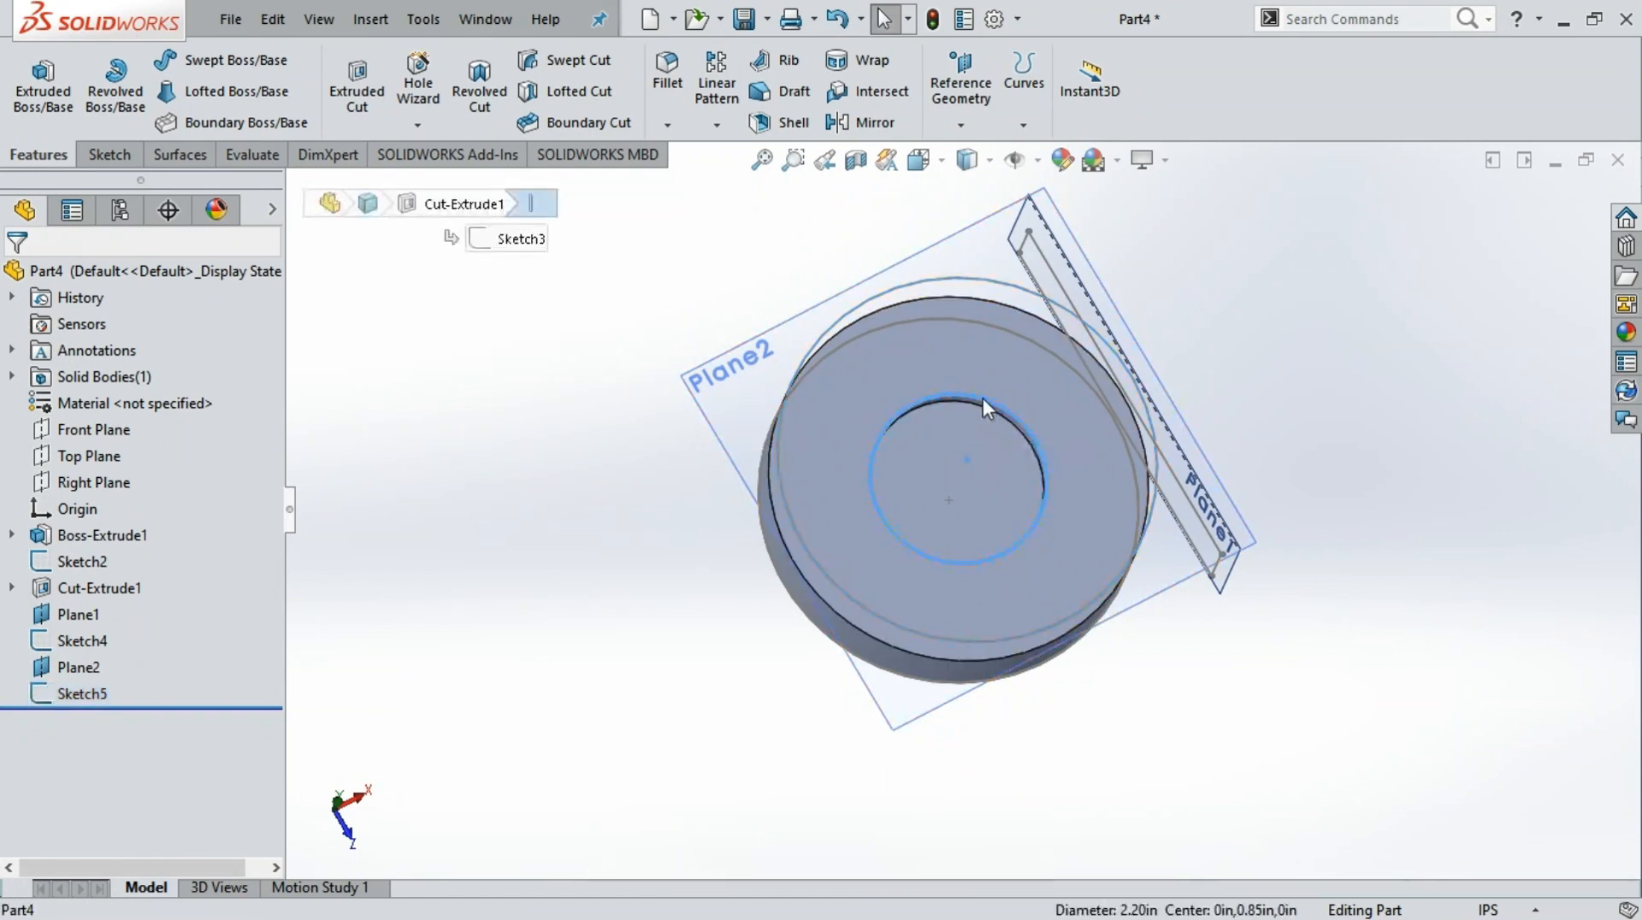
pyautogui.click(125, 154)
pyautogui.click(408, 86)
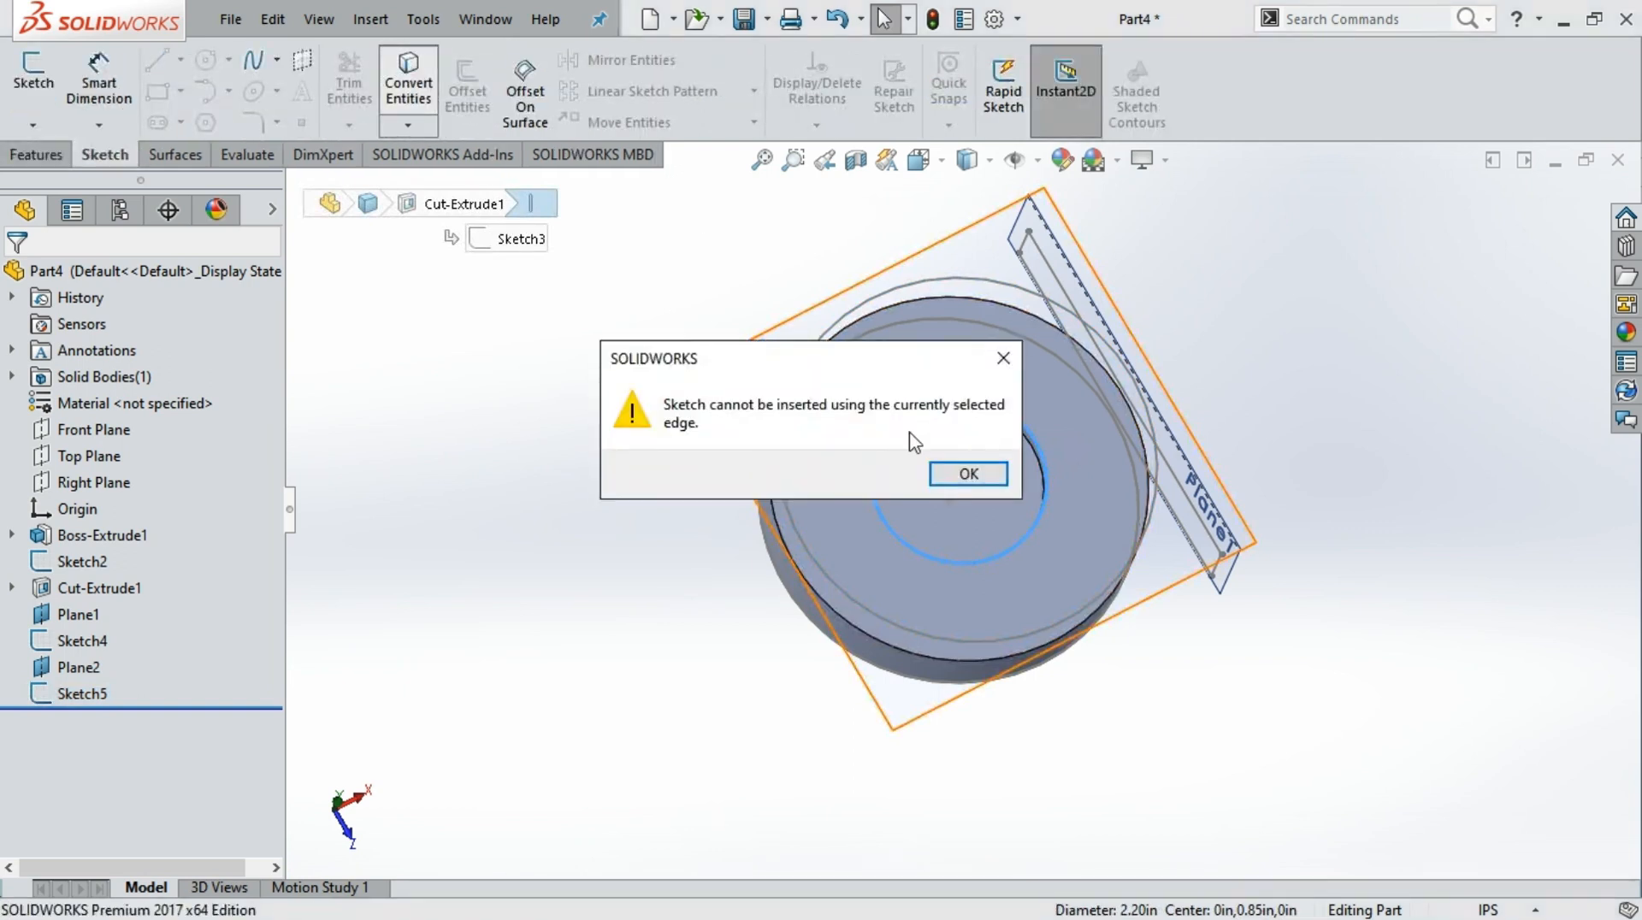
pyautogui.click(955, 477)
pyautogui.click(1195, 376)
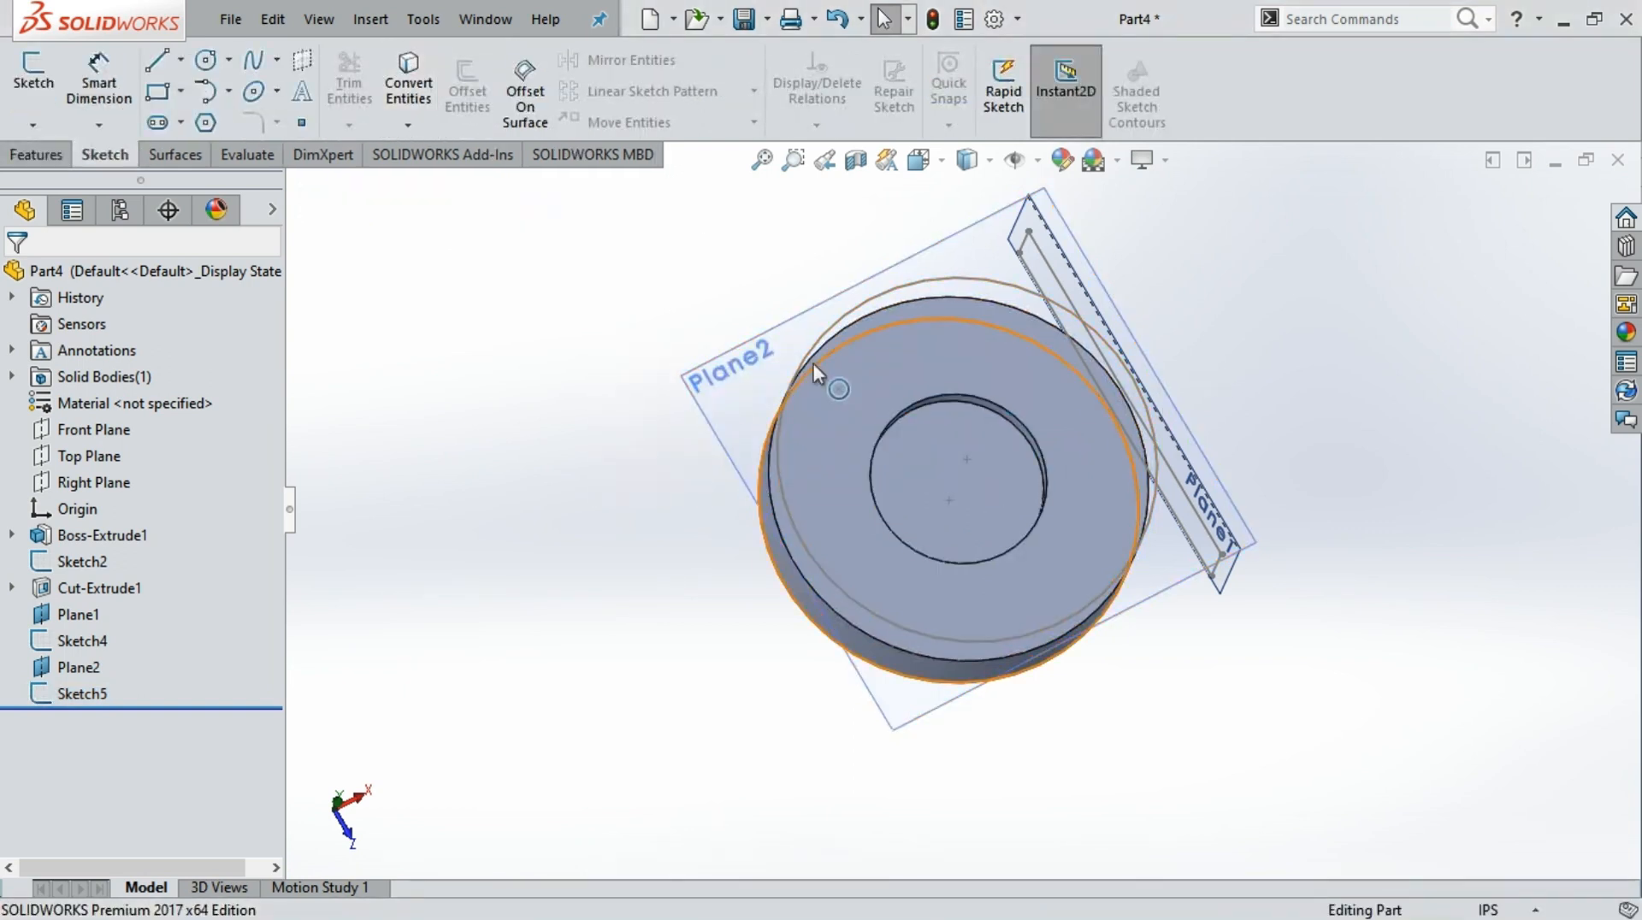
# Reopen the sketch on the plane above the disc and convert the recess's circular rim edge into it
pyautogui.moveTo(1248, 352); pyautogui.dragTo(1172, 402, button='middle')
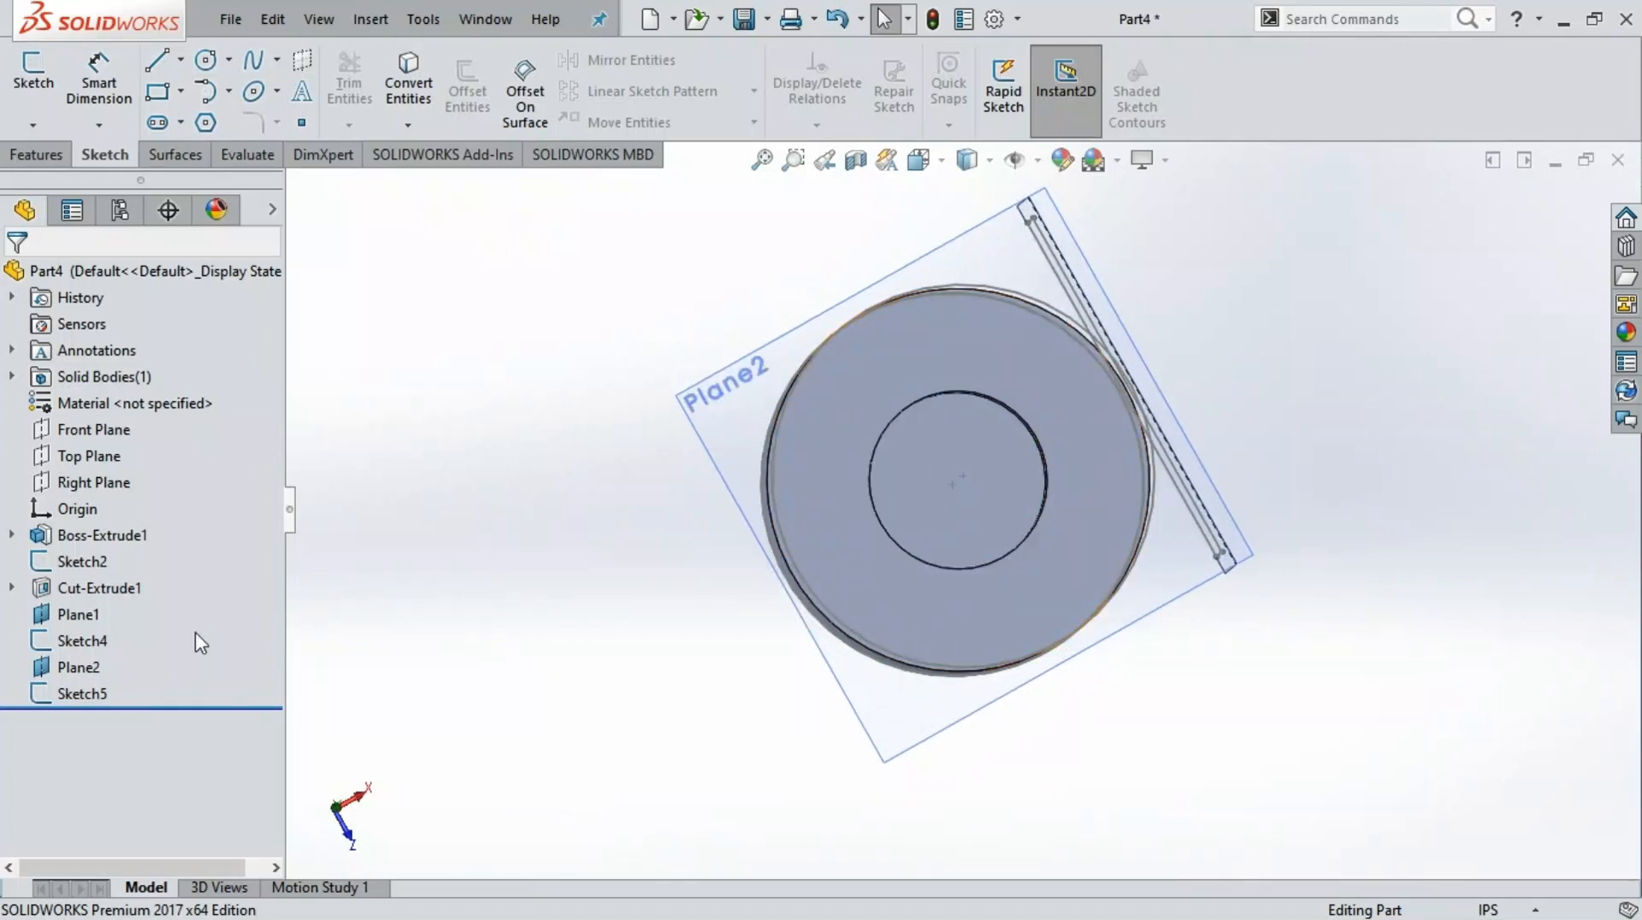
pyautogui.click(93, 696)
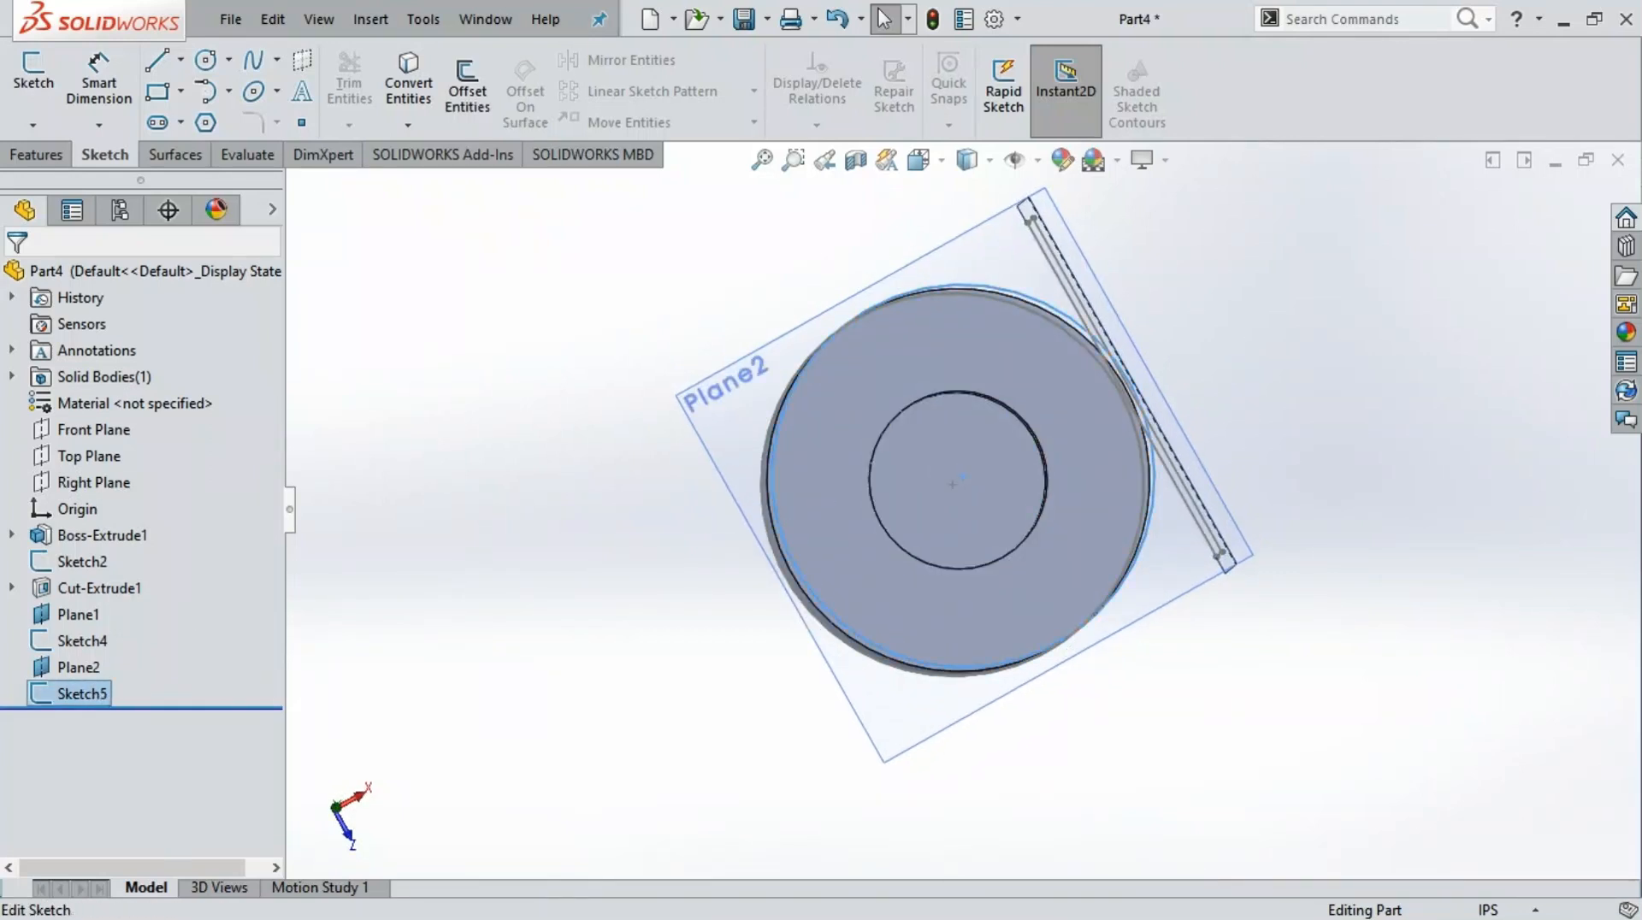
pyautogui.click(119, 637)
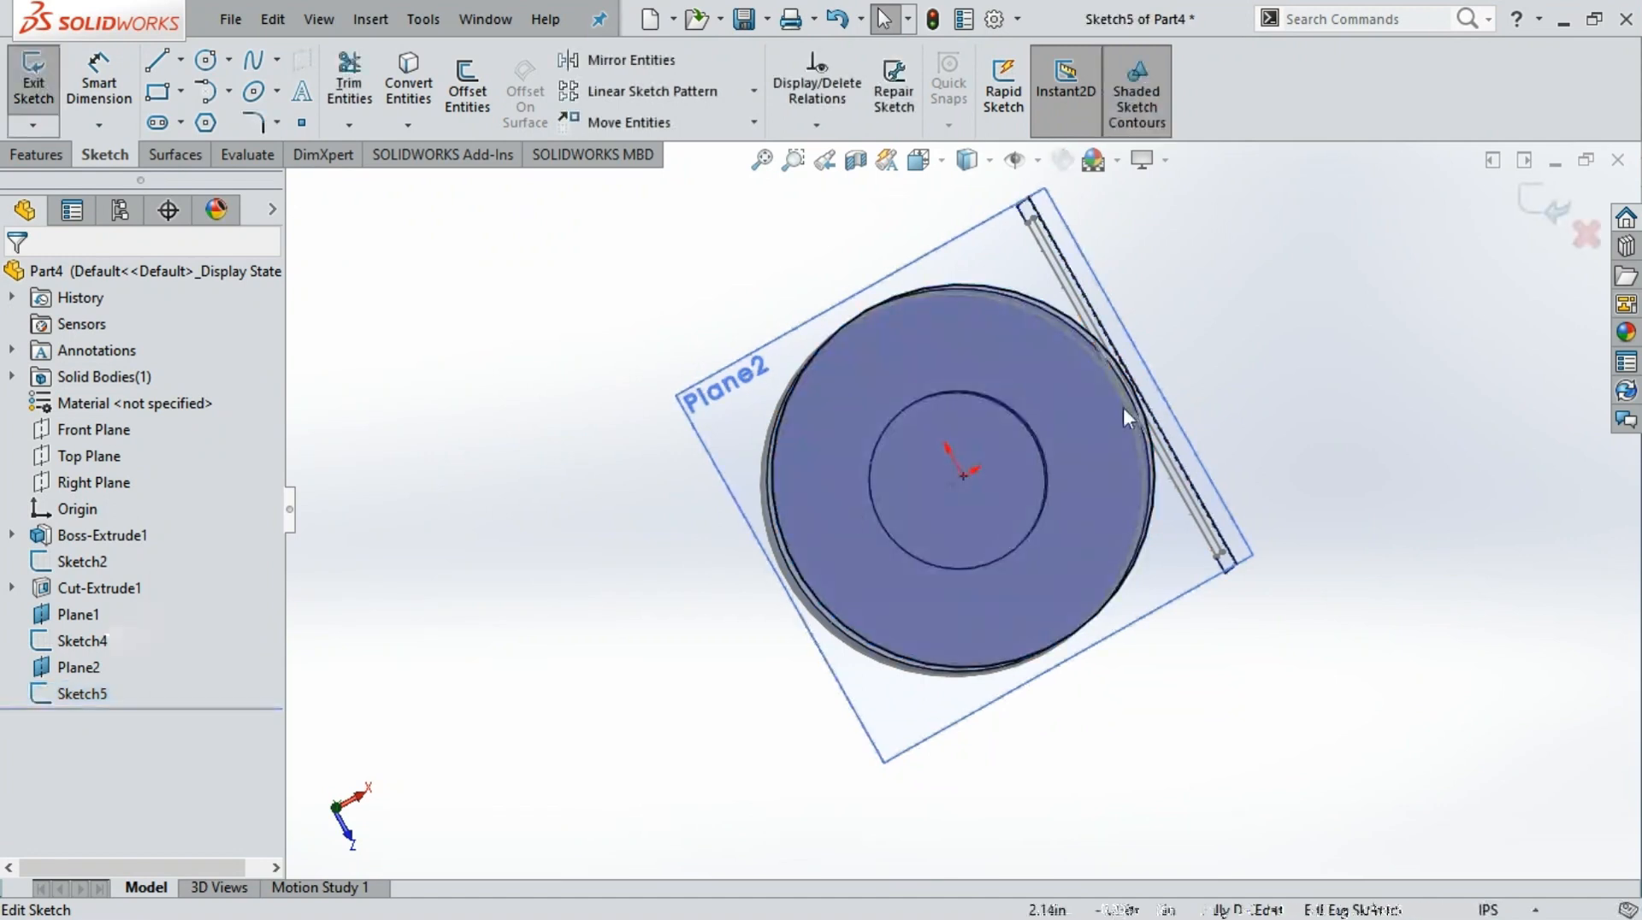
pyautogui.click(998, 398)
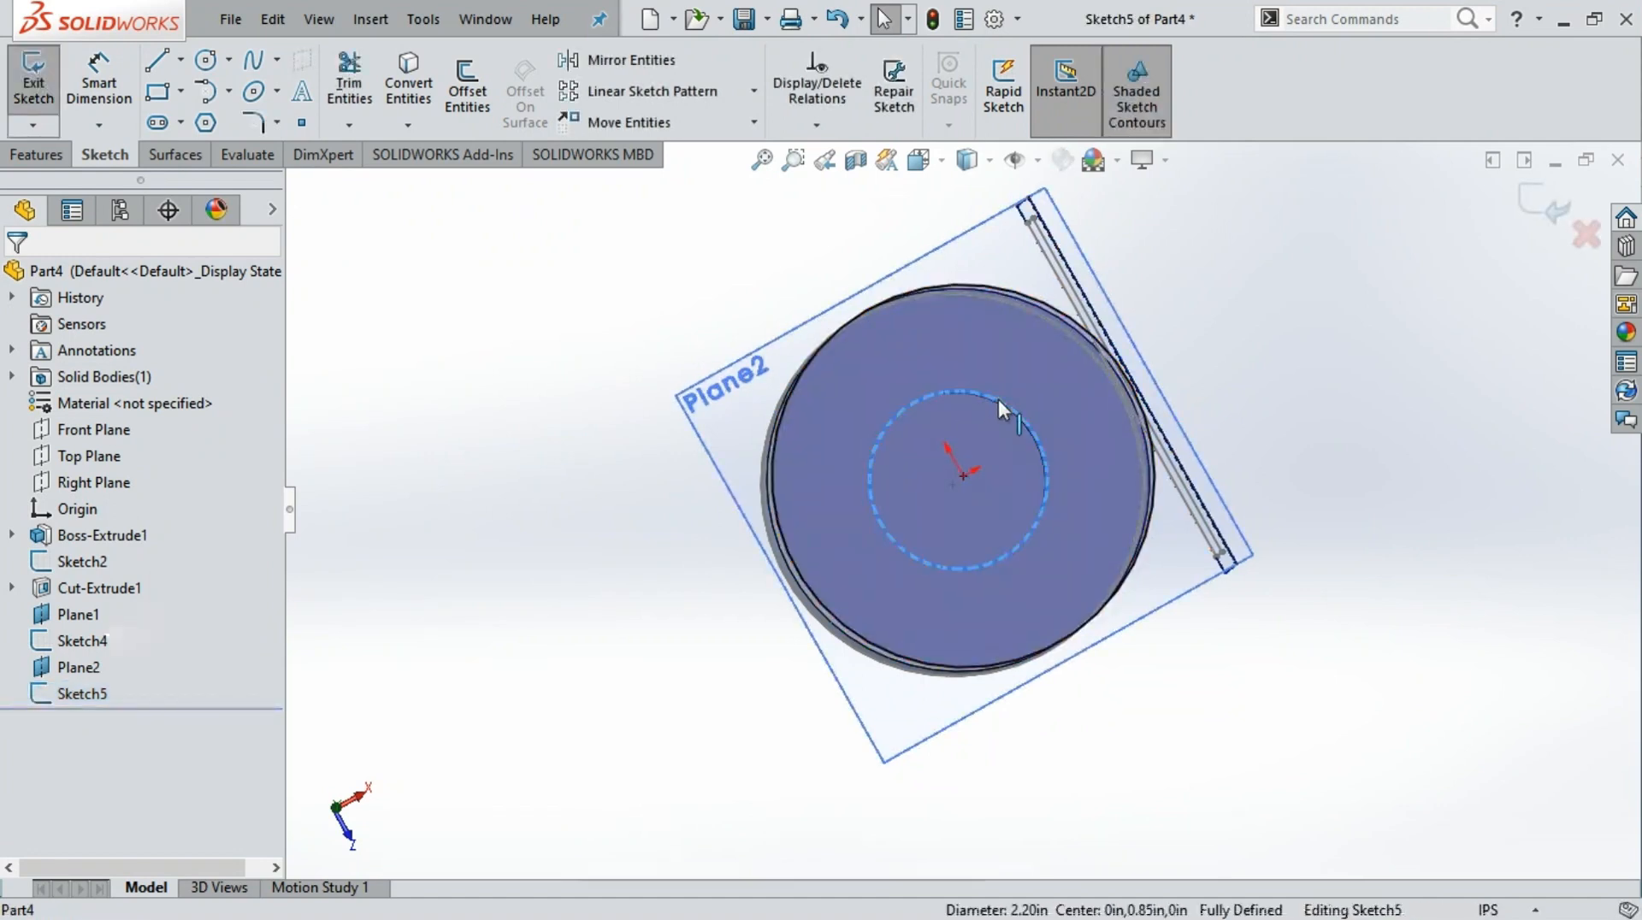
pyautogui.click(393, 85)
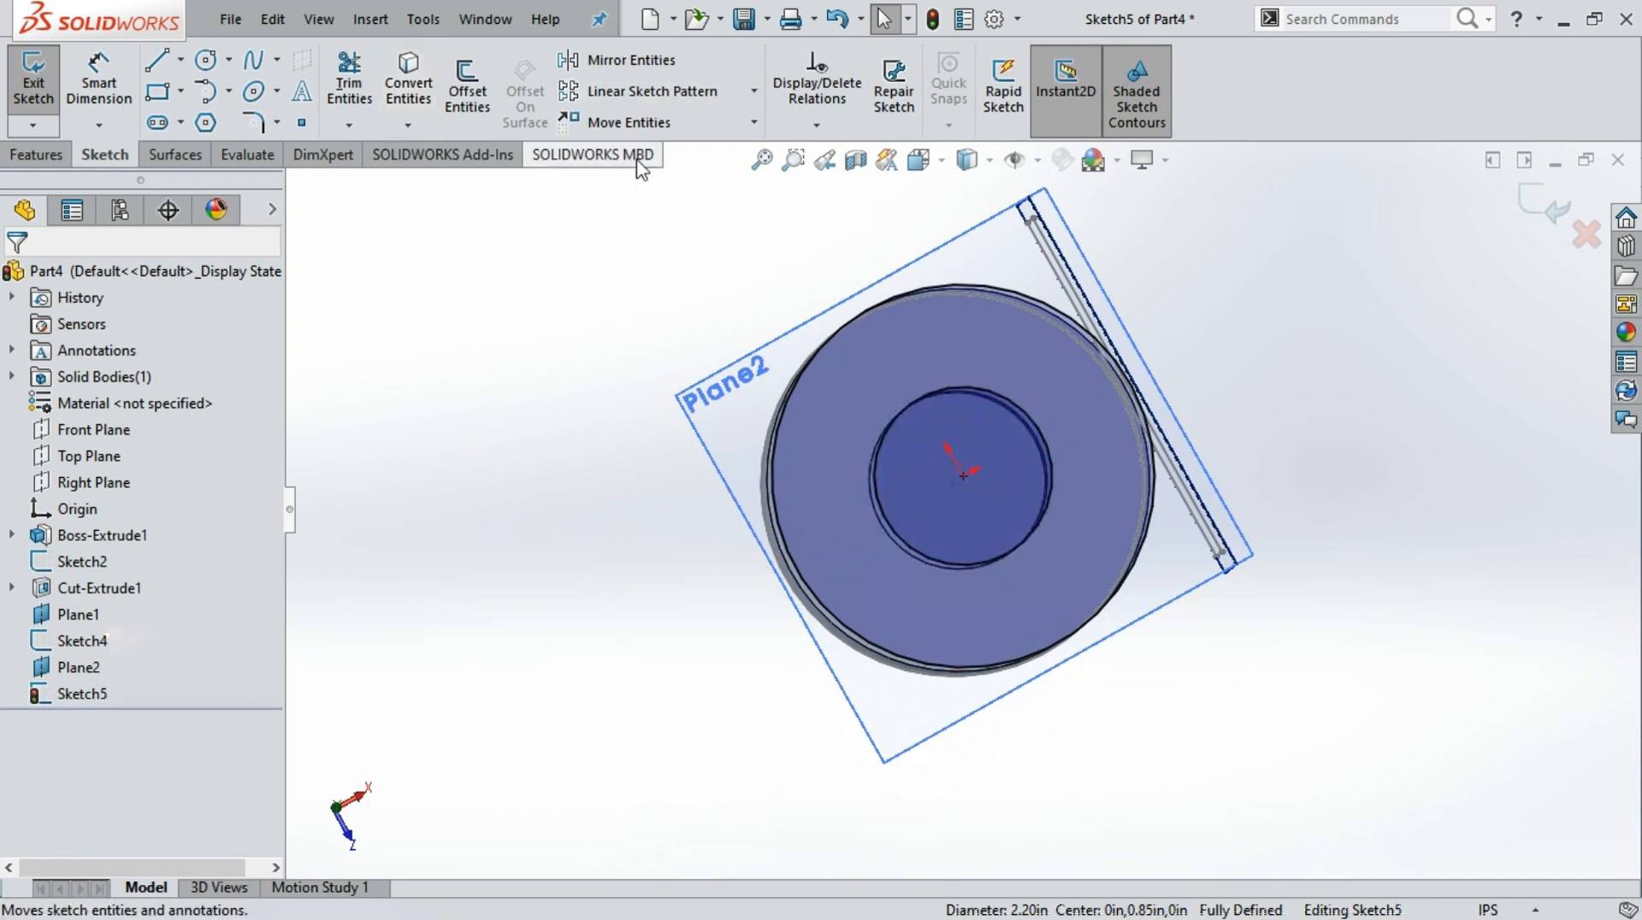
pyautogui.scroll(-1, 1321, 410)
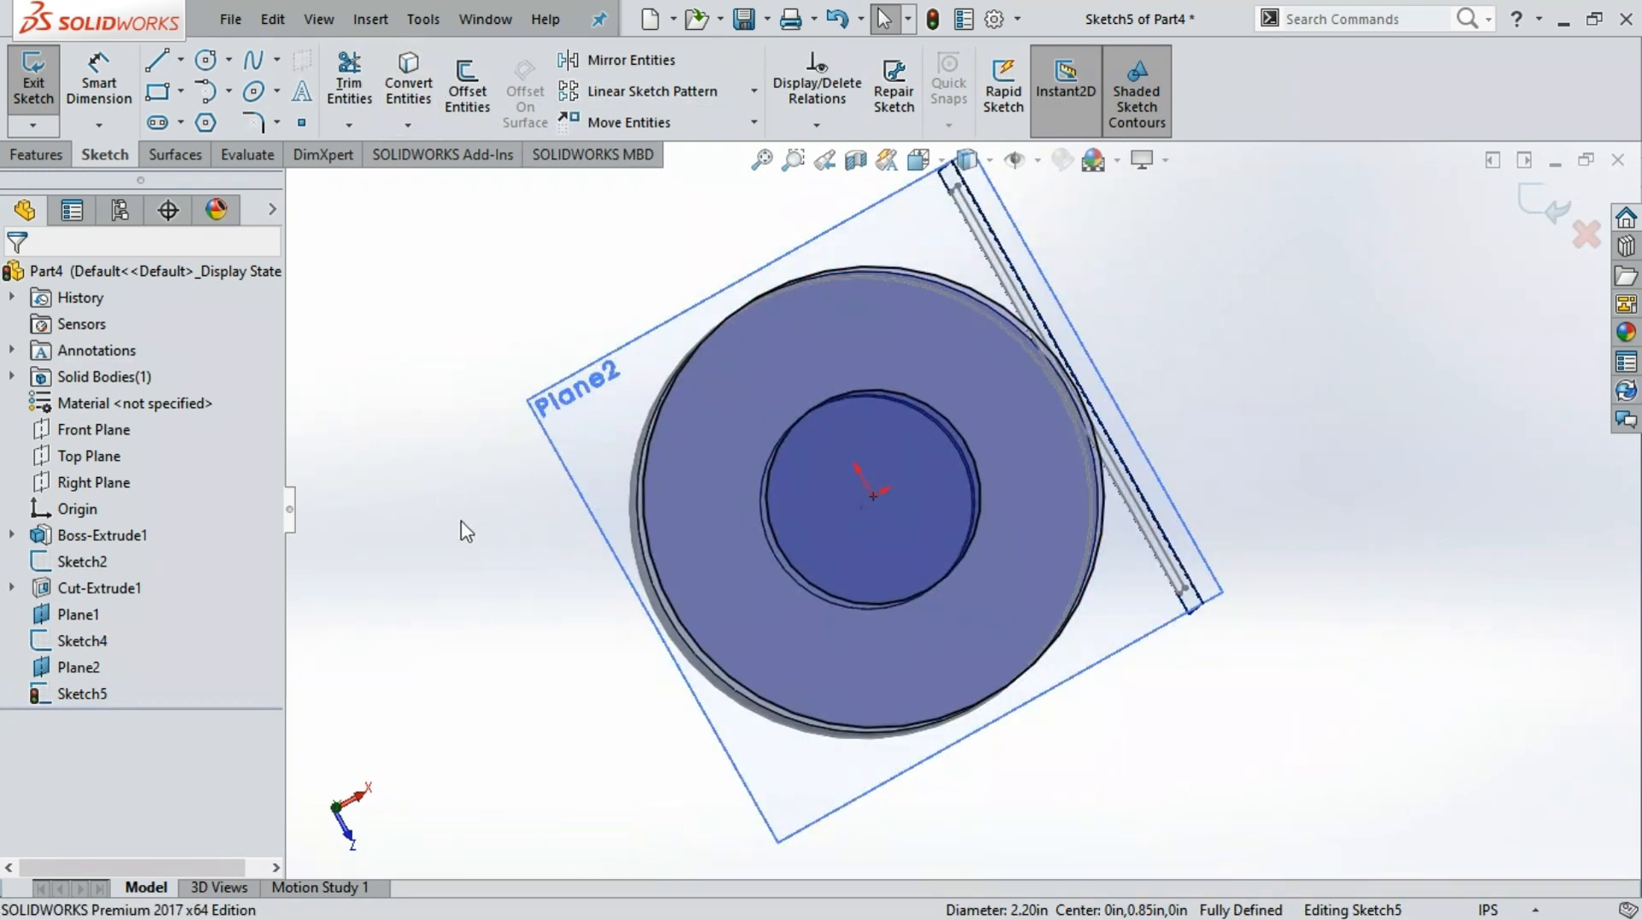
pyautogui.moveTo(466, 532); pyautogui.dragTo(593, 374, button='middle')
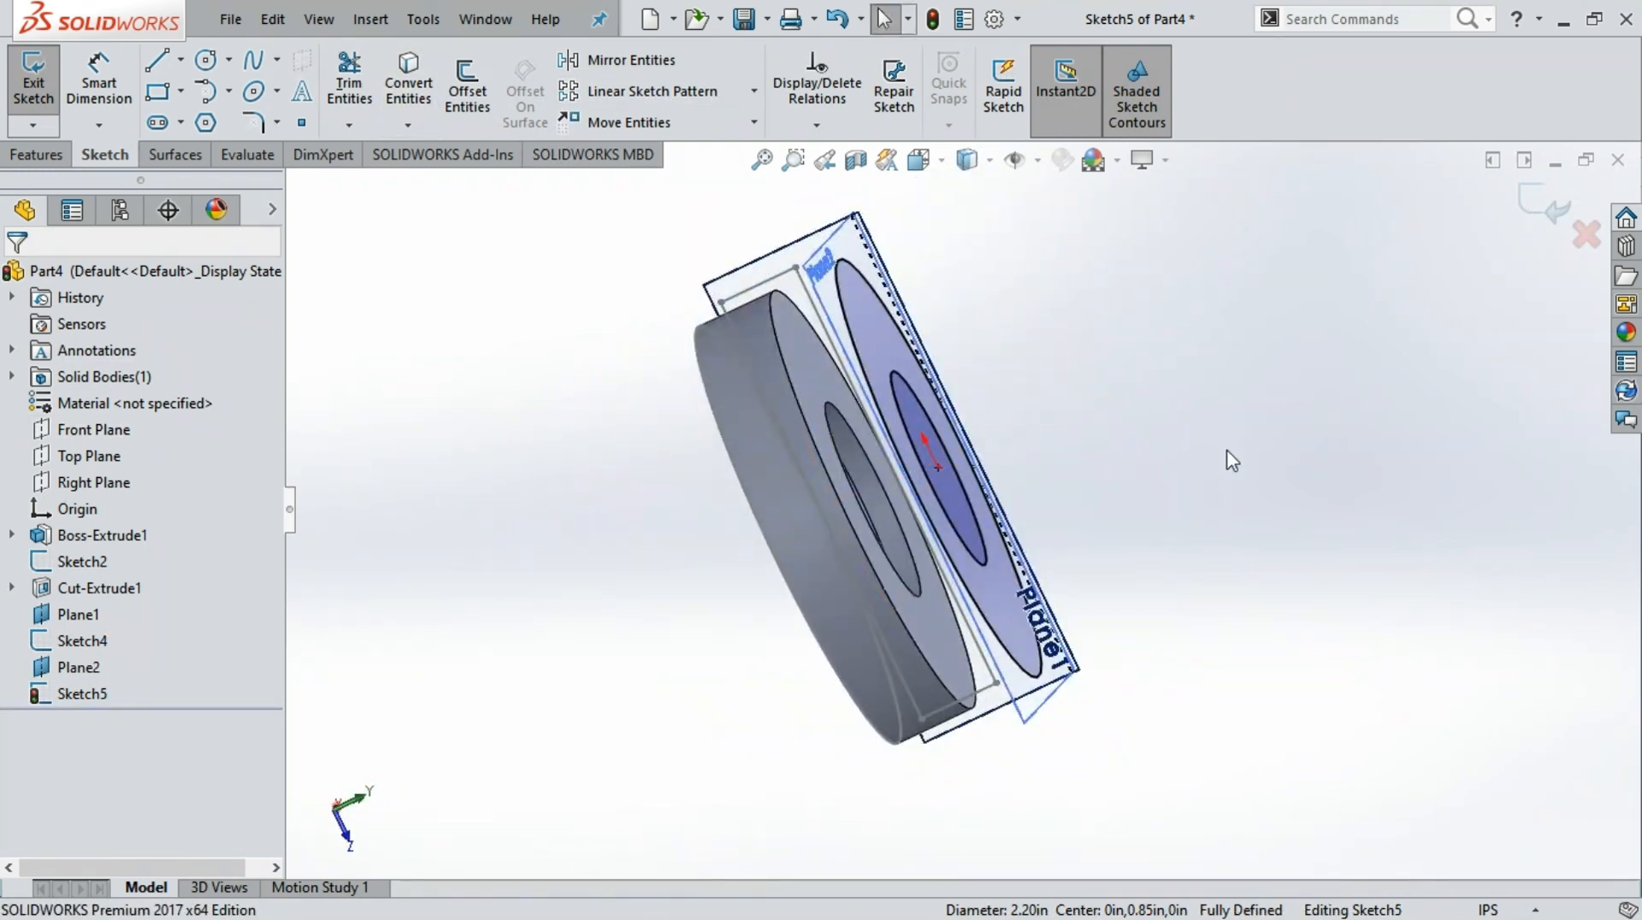
pyautogui.moveTo(1308, 551); pyautogui.dragTo(755, 477, button='middle')
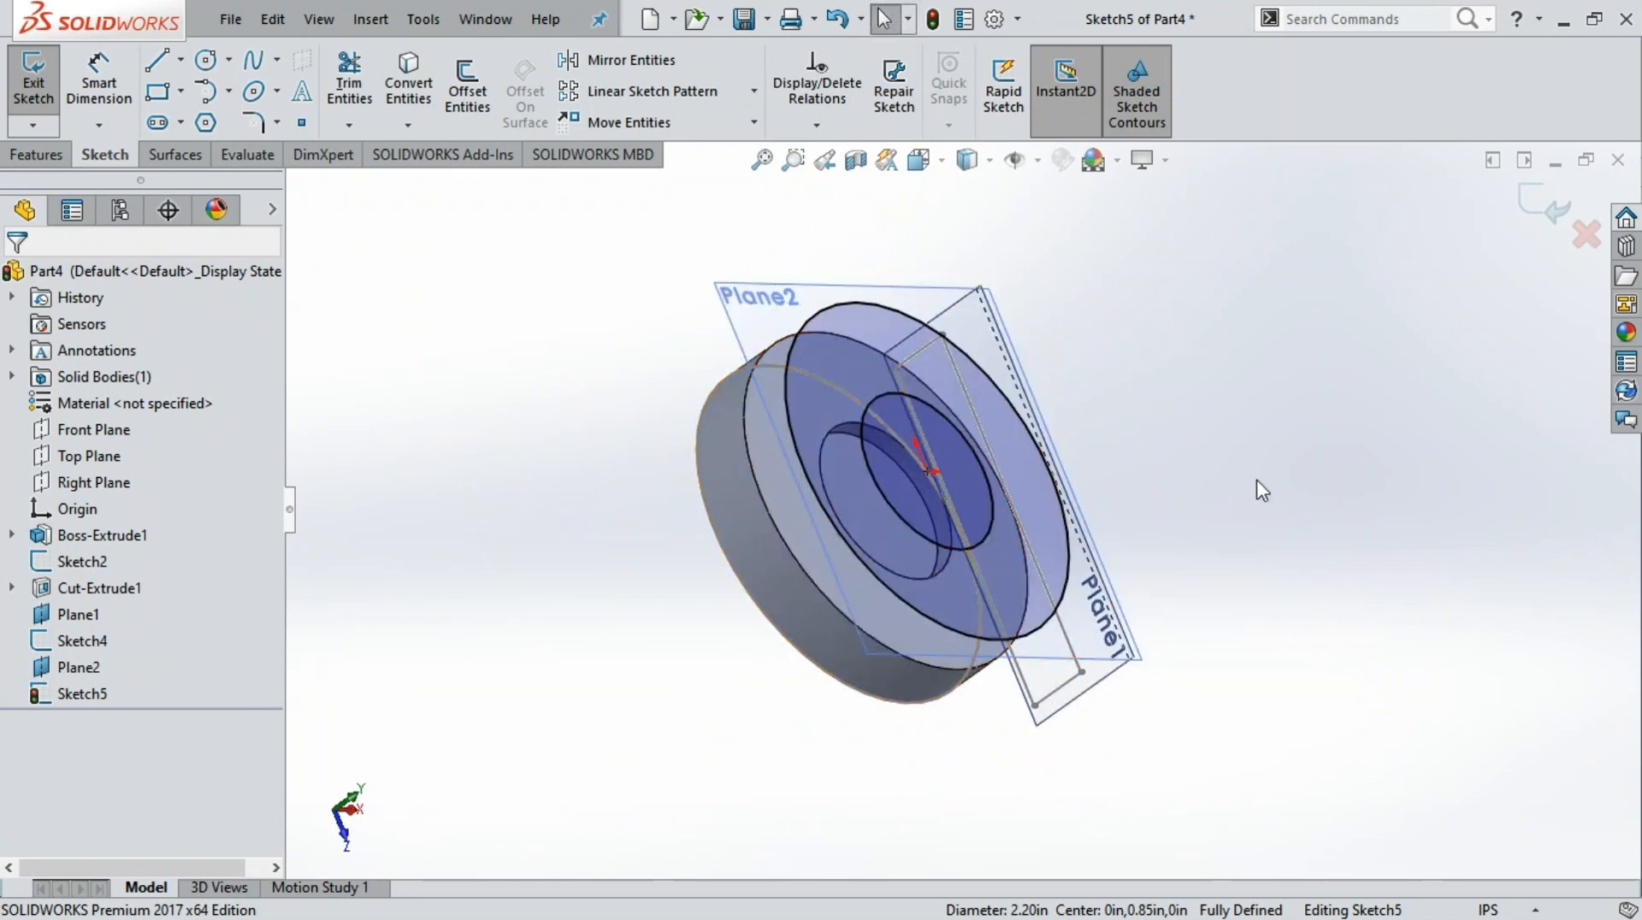
pyautogui.moveTo(1279, 458); pyautogui.dragTo(1237, 474, button='middle')
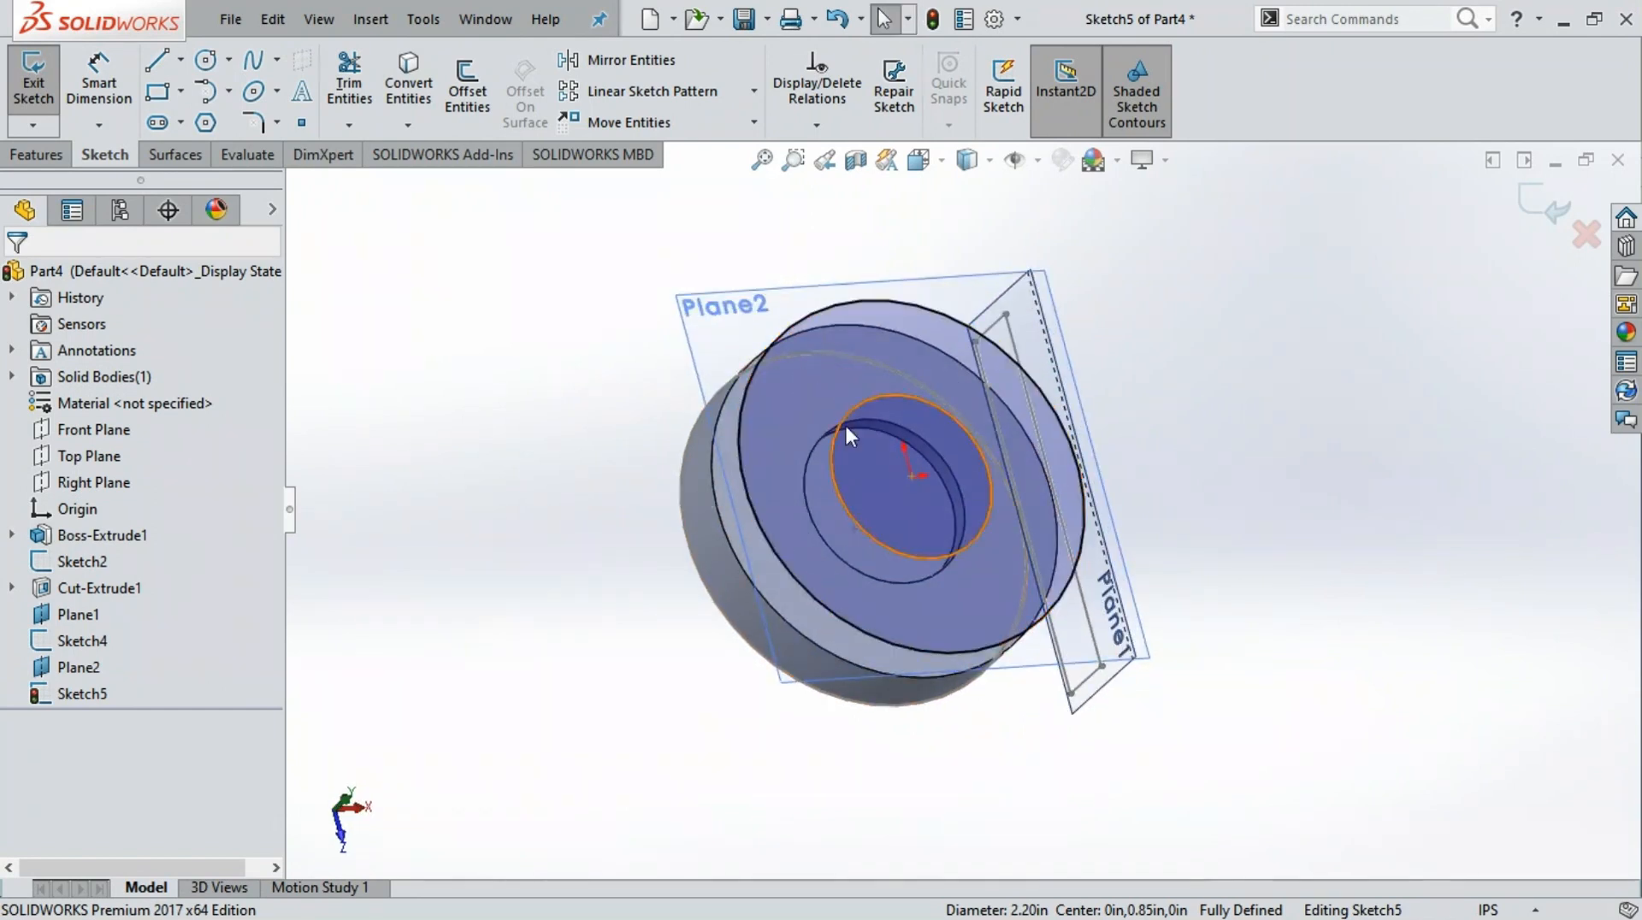
# Preview a blind boss extrusion of the ring between both circles, 0.20 in toward the disc and 1.00 in away from it
pyautogui.click(54, 163)
pyautogui.click(43, 94)
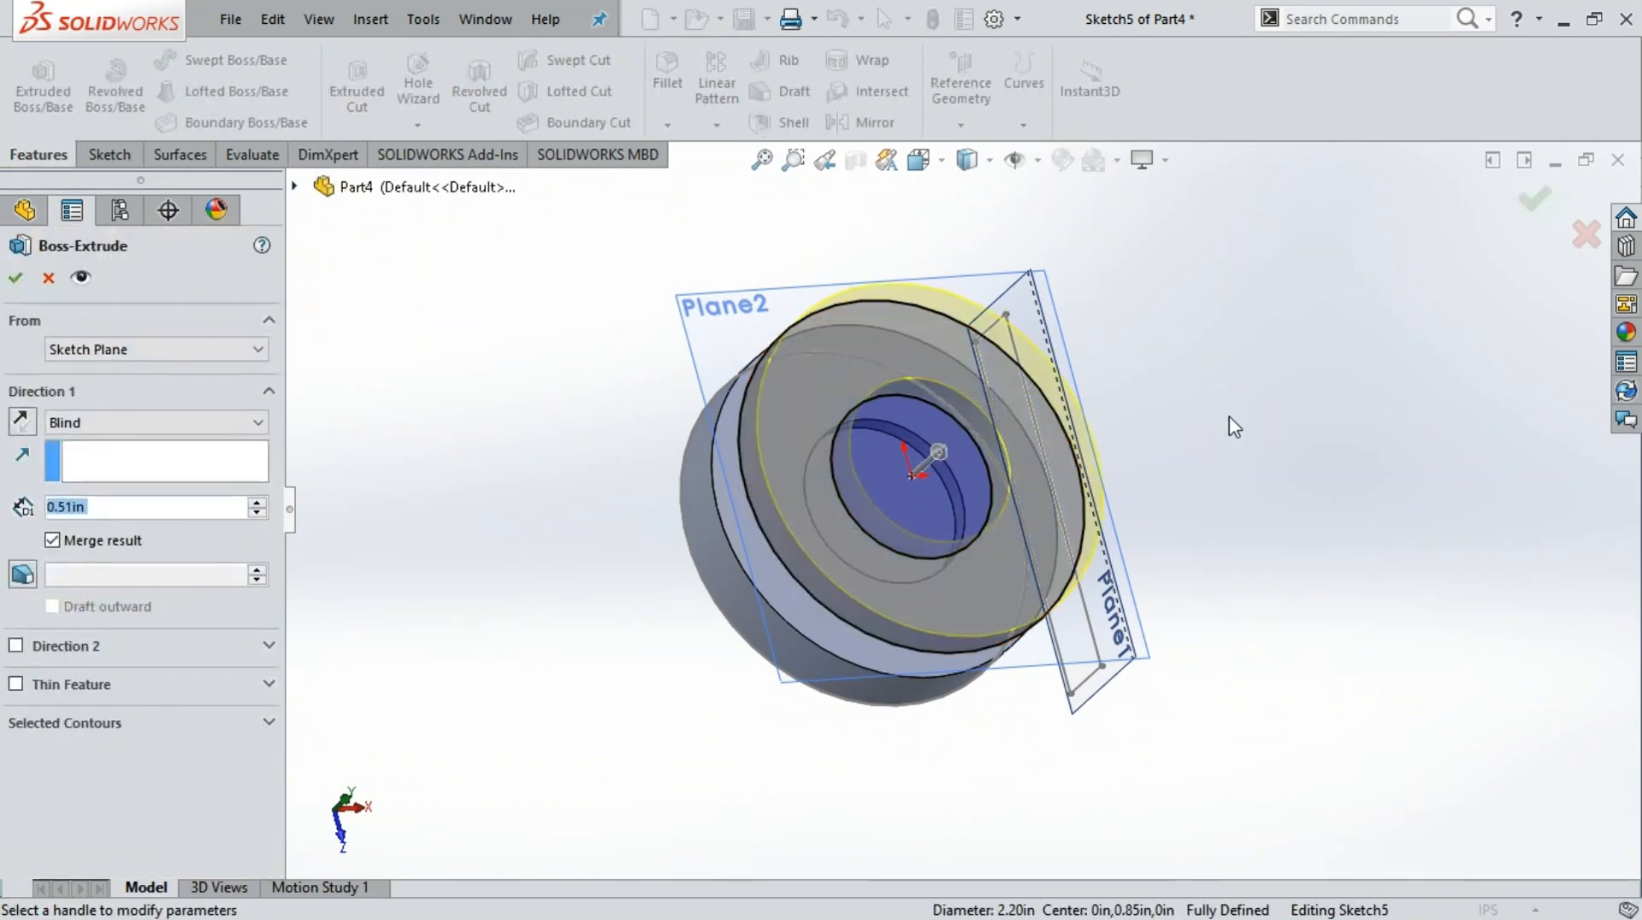
pyautogui.moveTo(1236, 546); pyautogui.dragTo(1271, 355, button='middle')
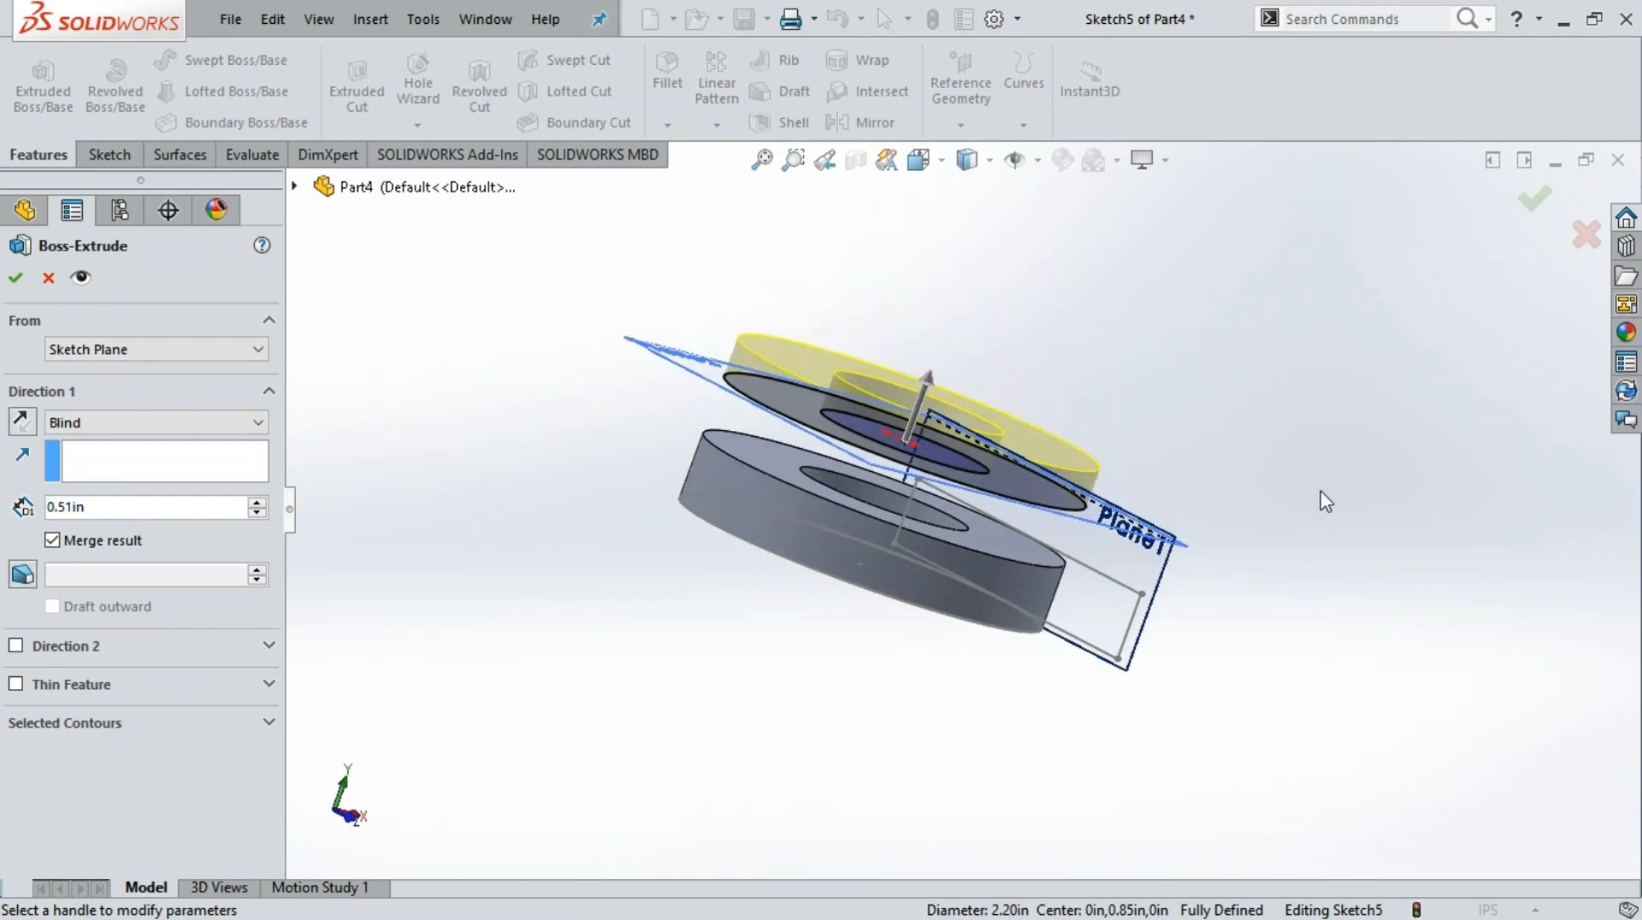
pyautogui.moveTo(1323, 502); pyautogui.dragTo(1277, 397, button='middle')
pyautogui.moveTo(927, 364); pyautogui.dragTo(904, 466)
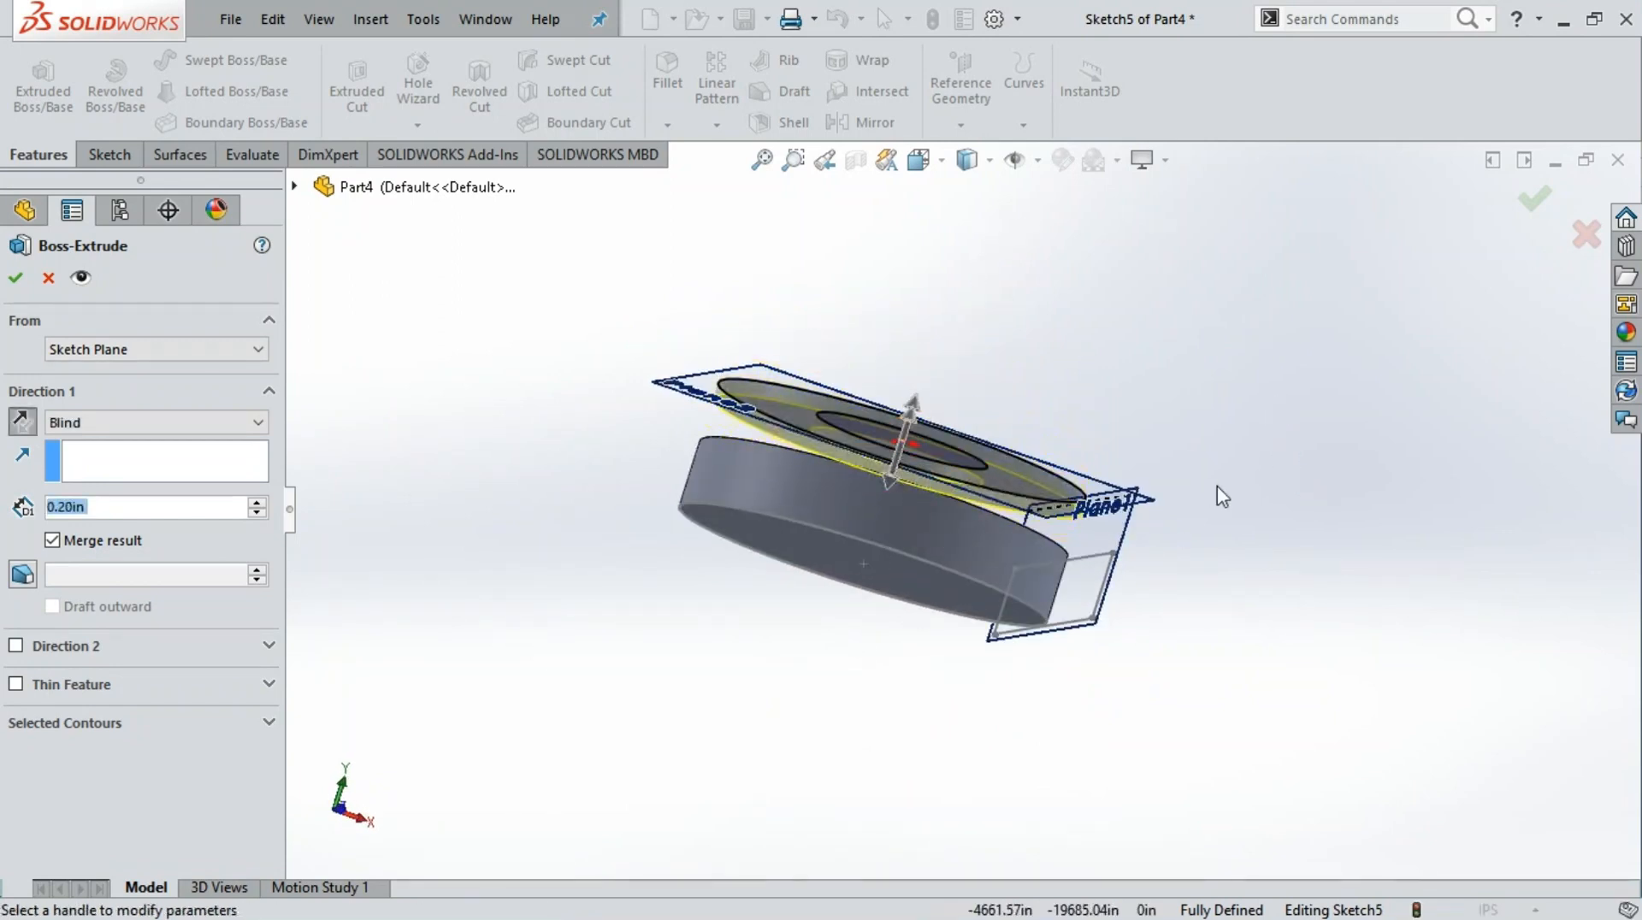
pyautogui.moveTo(1218, 491); pyautogui.dragTo(1180, 451, button='middle')
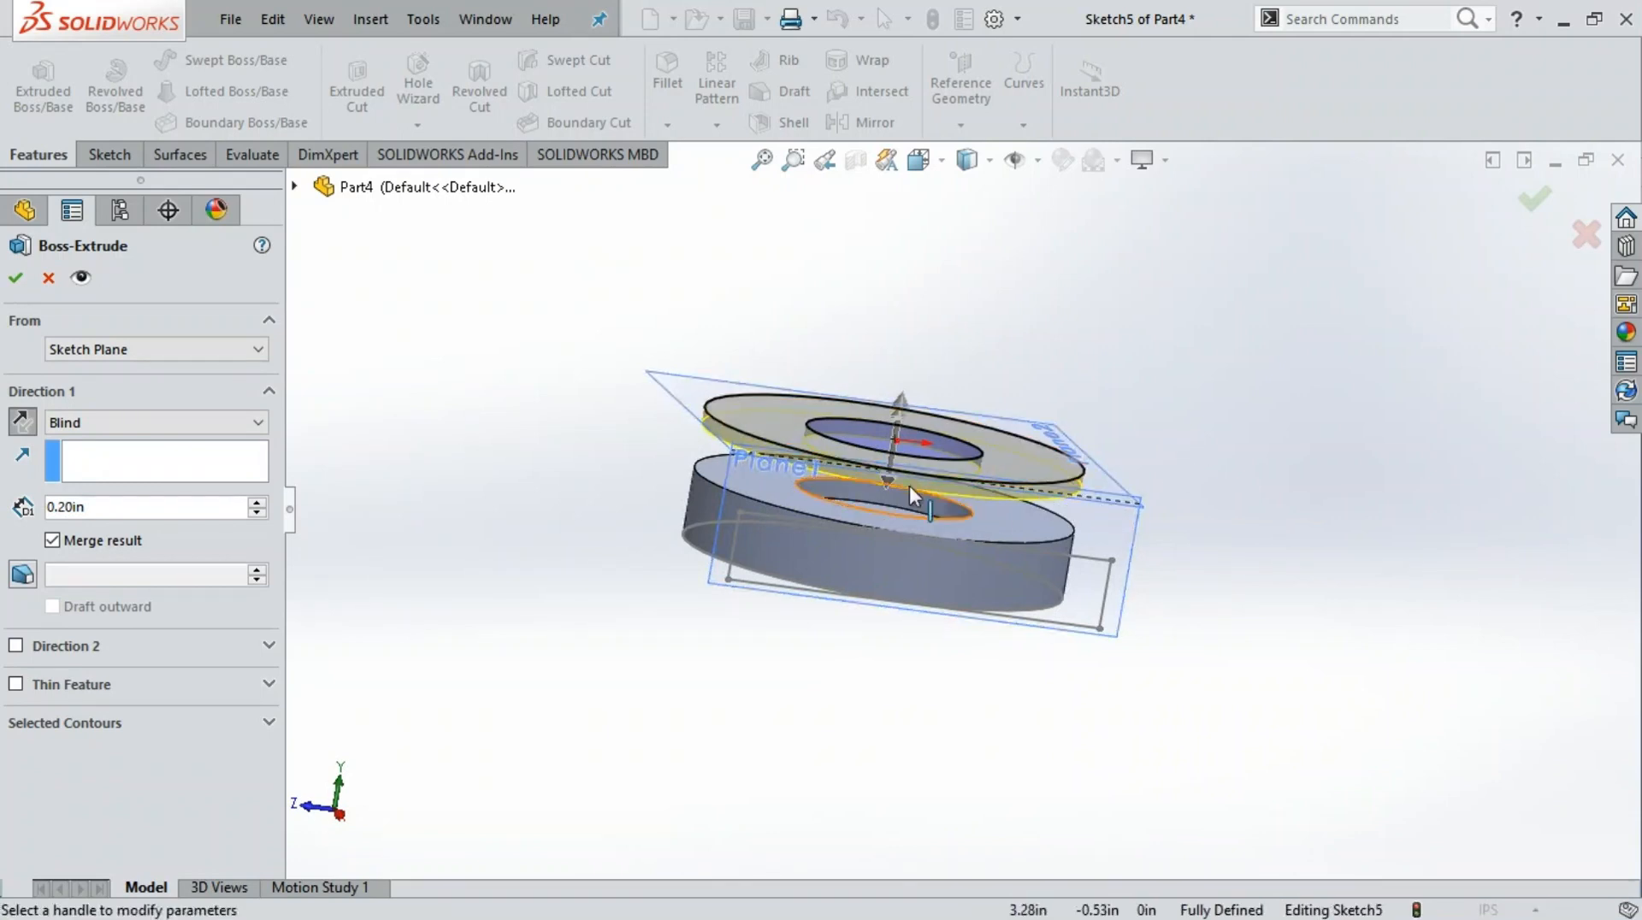
pyautogui.moveTo(896, 485)
pyautogui.mouseDown()
pyautogui.moveTo(963, 338)
pyautogui.moveTo(894, 376)
pyautogui.mouseUp()
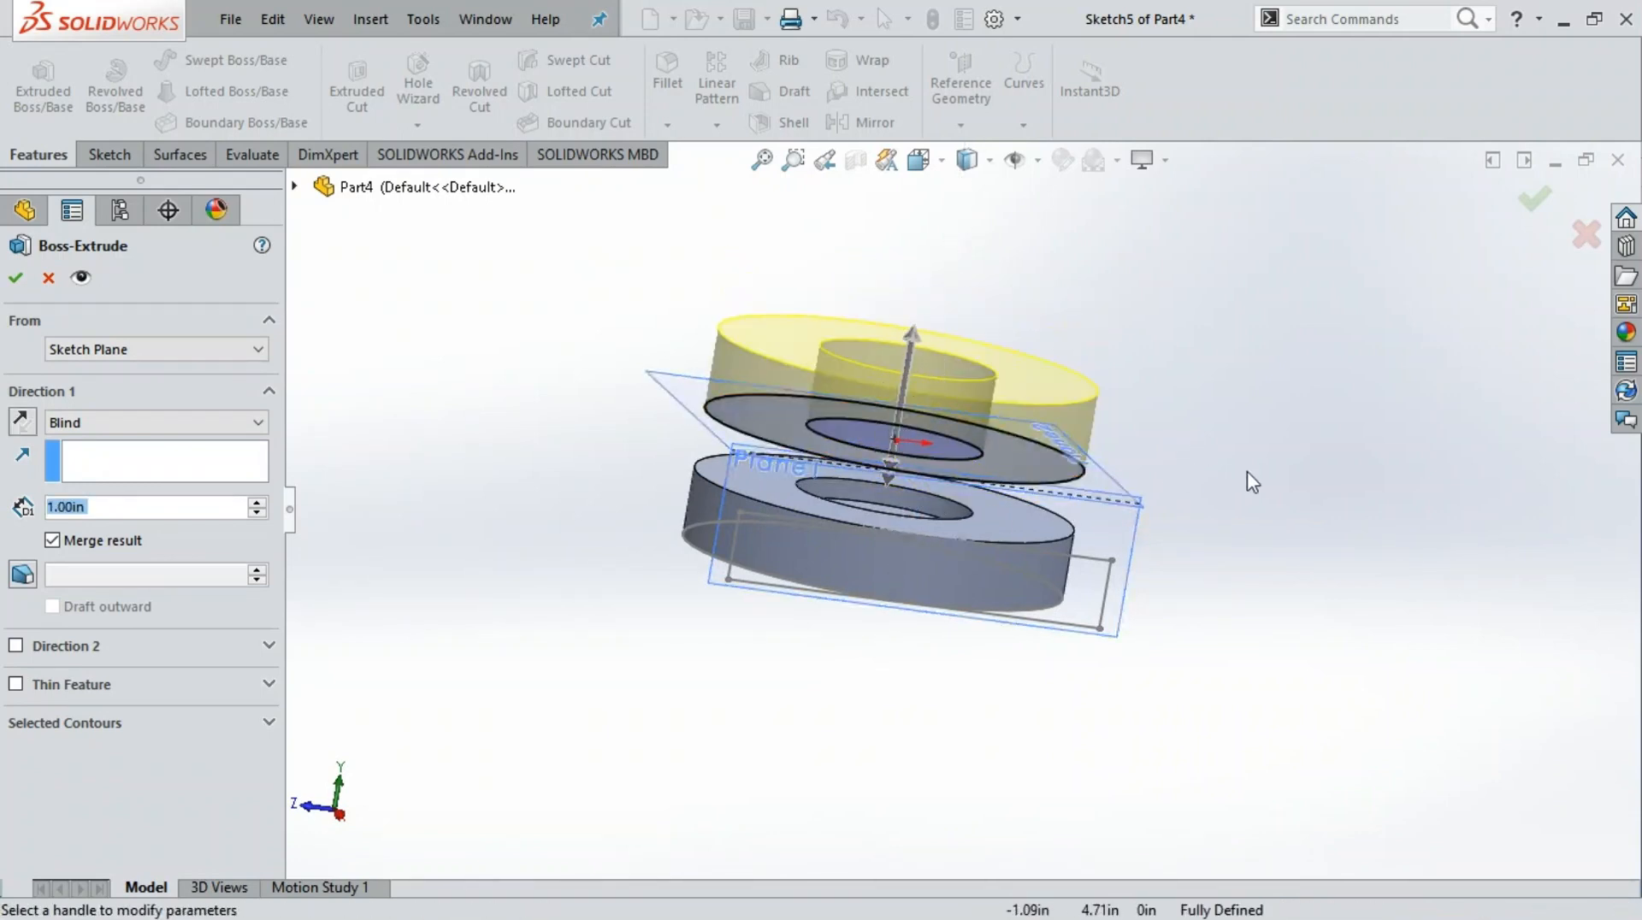
pyautogui.moveTo(1250, 476); pyautogui.dragTo(1164, 376, button='middle')
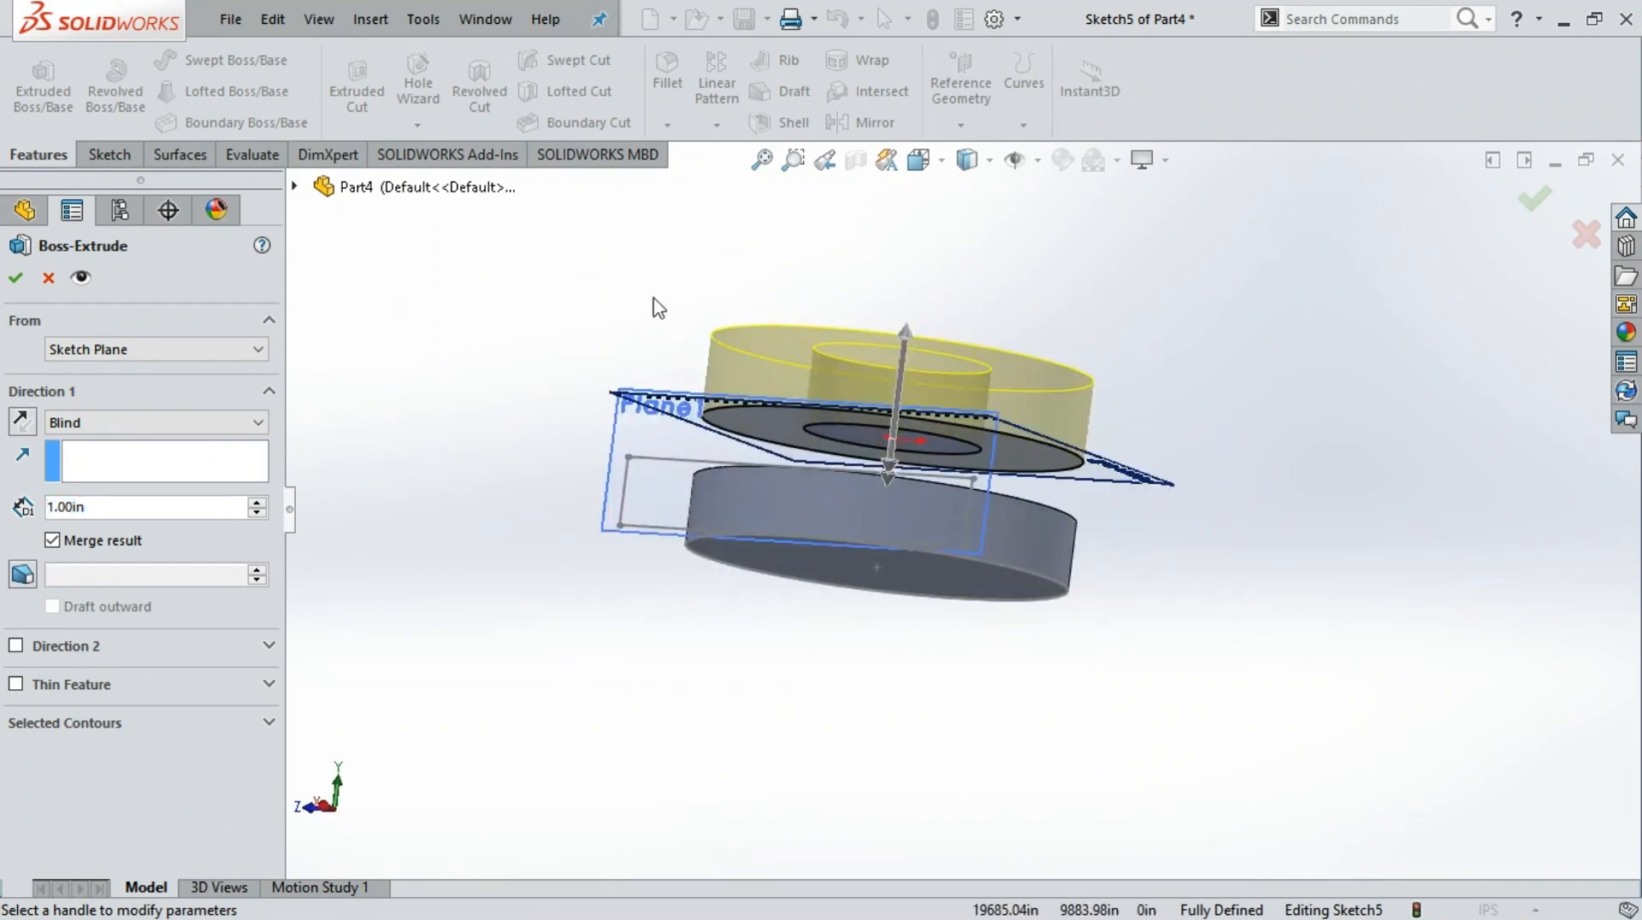
pyautogui.moveTo(674, 285); pyautogui.dragTo(550, 344, button='middle')
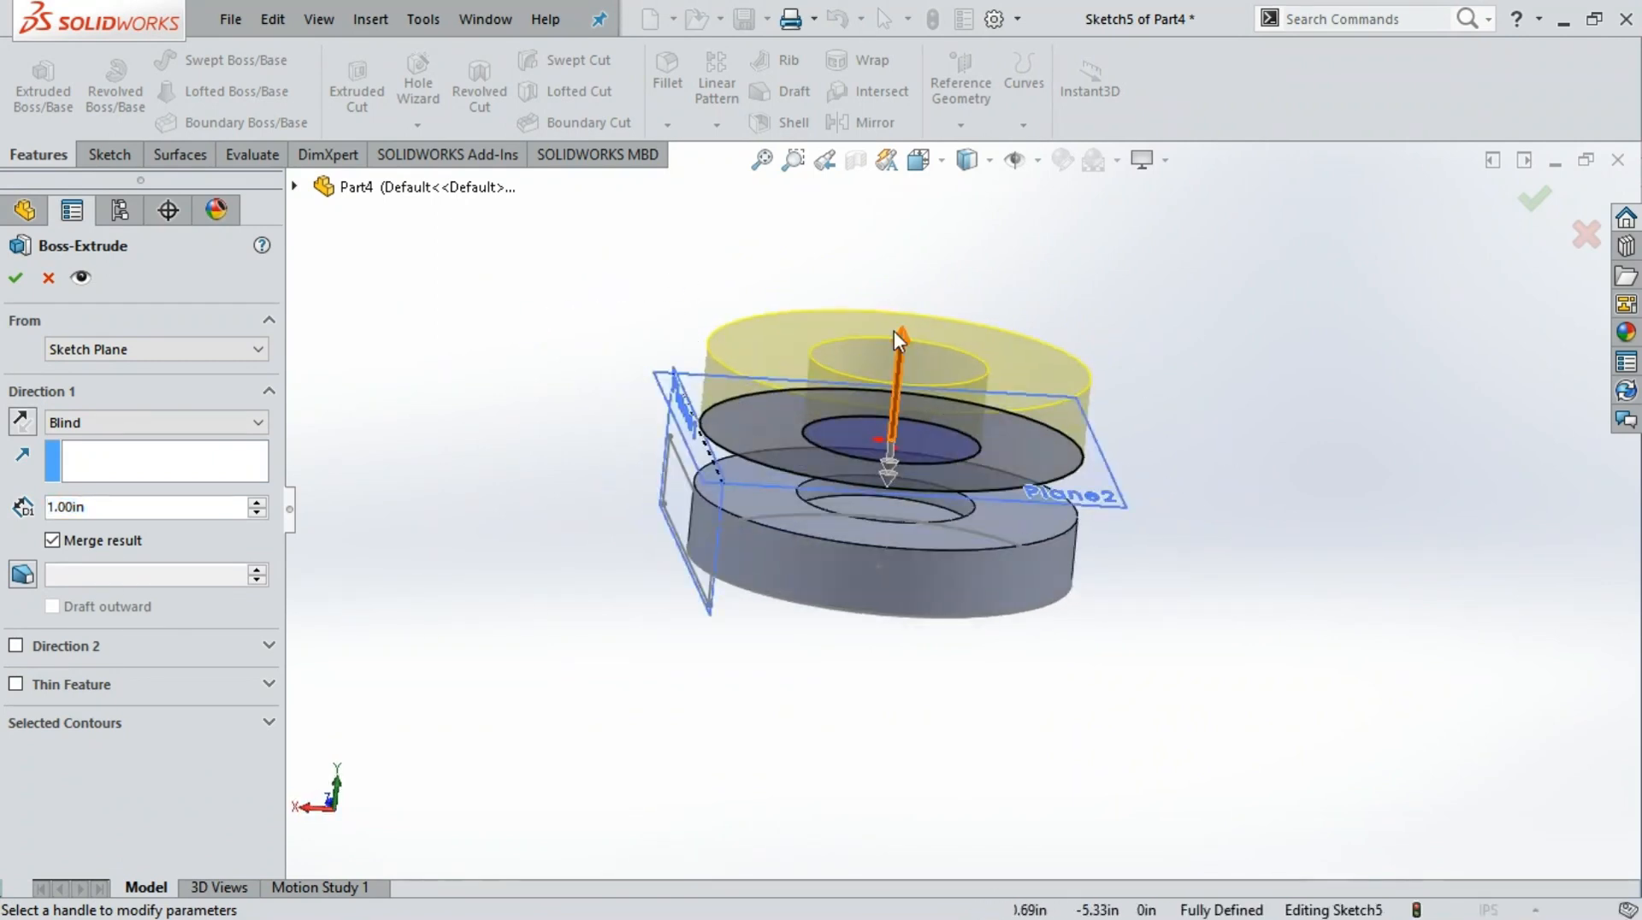
# Extrude only the inner circle's region as a blind boss, 1.00 in upward and 0.10 in toward the disc
pyautogui.click(885, 414)
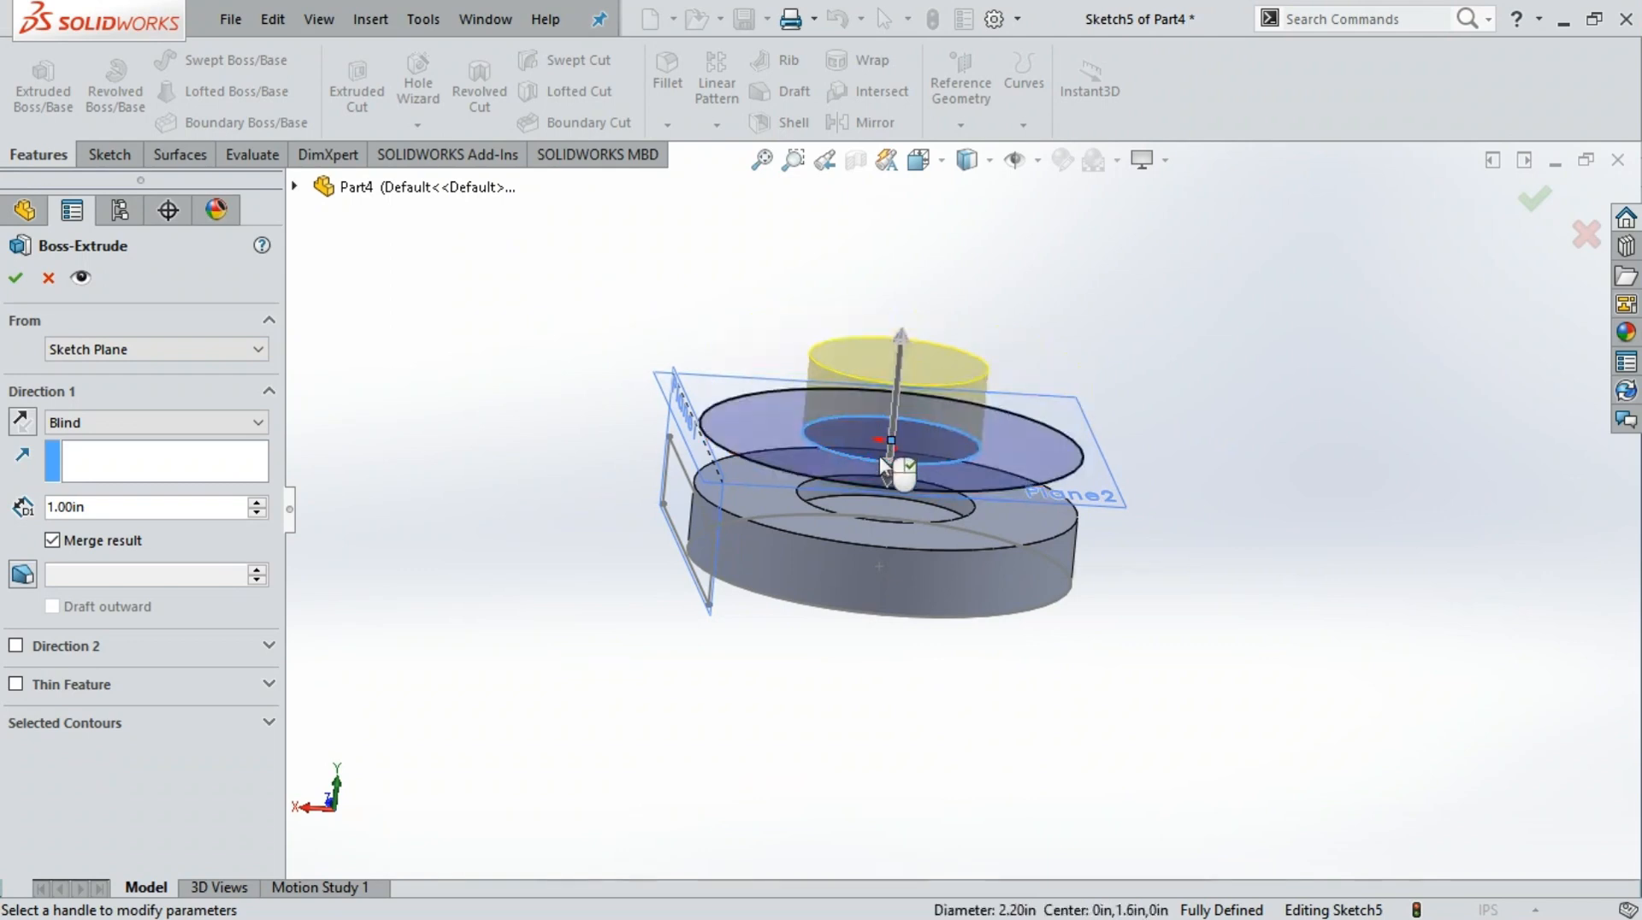
pyautogui.click(886, 479)
pyautogui.click(894, 414)
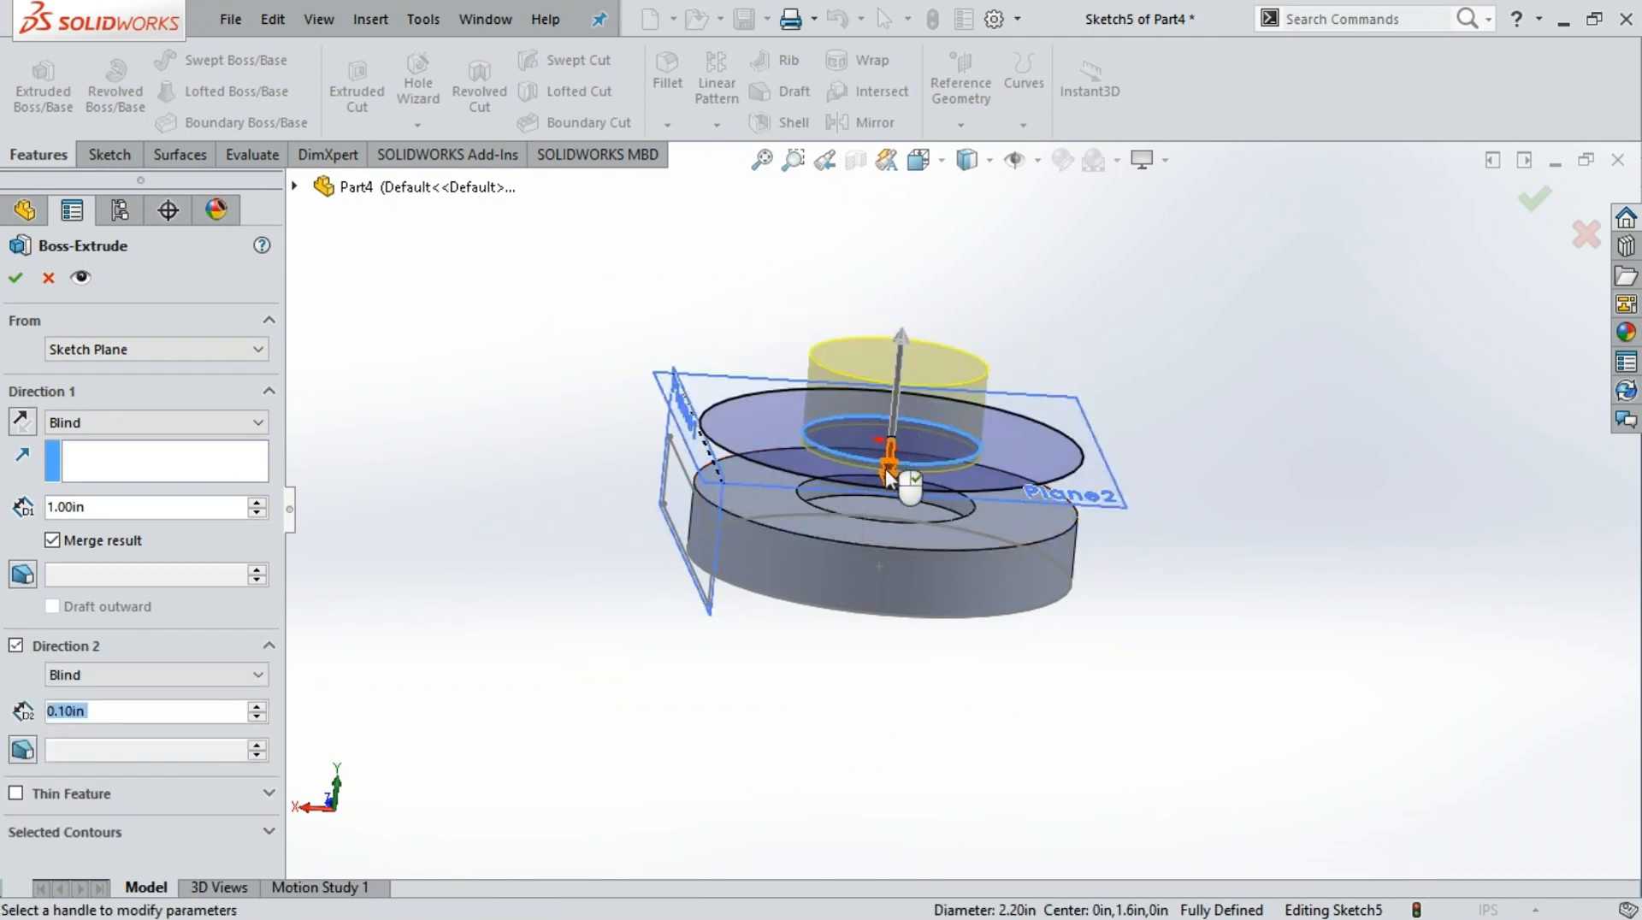
pyautogui.click(887, 476)
pyautogui.click(895, 448)
pyautogui.click(895, 433)
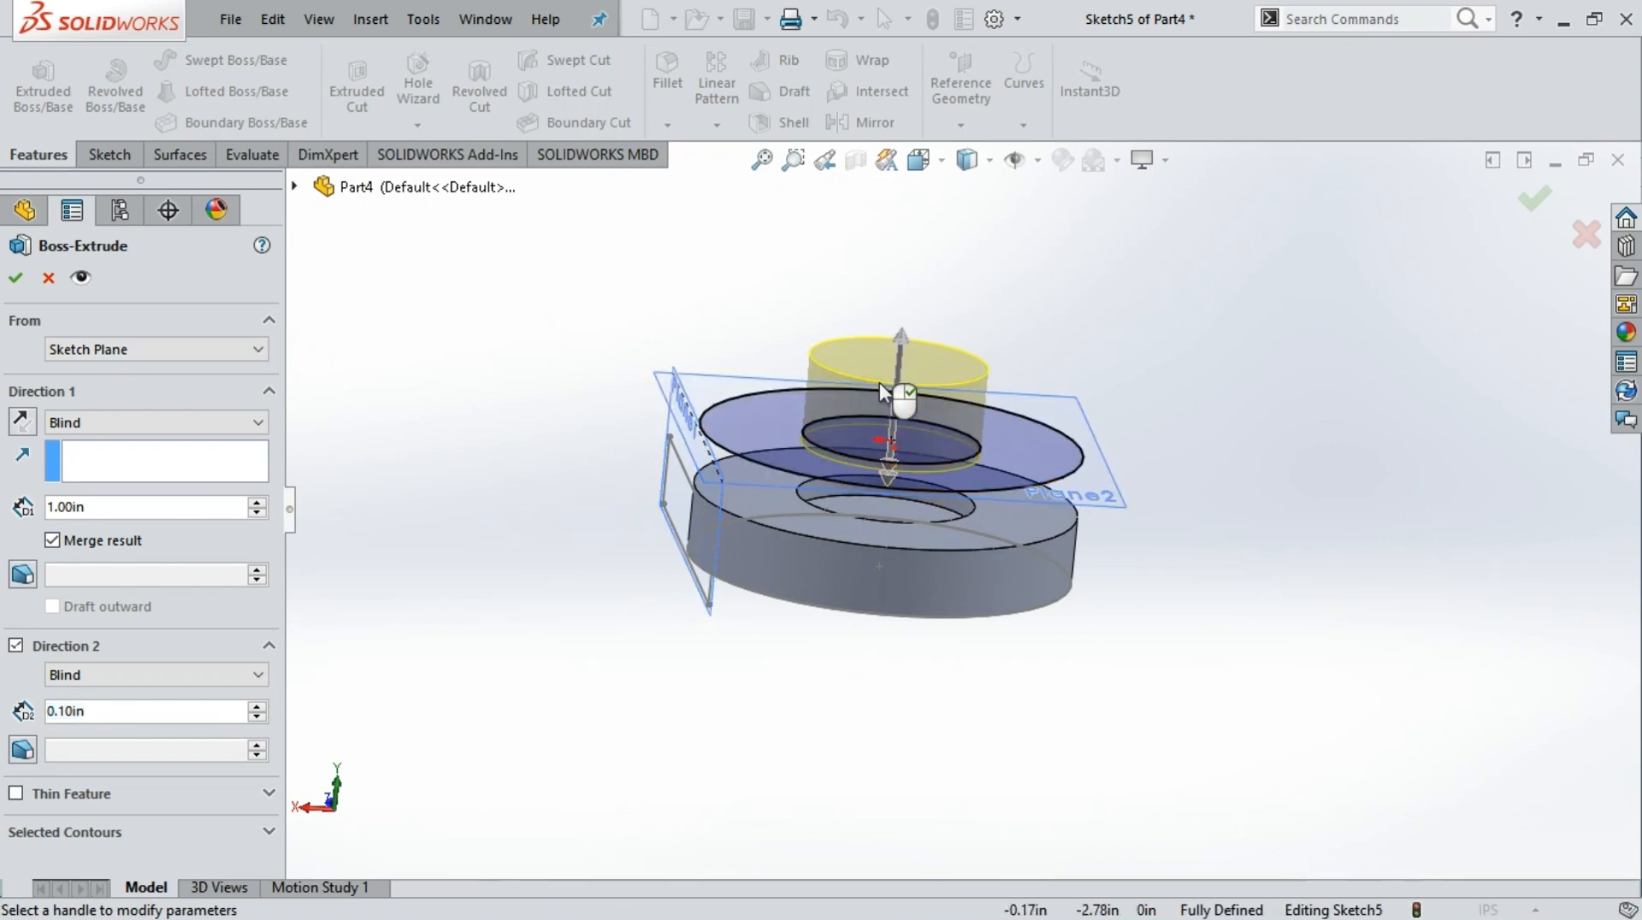
pyautogui.click(17, 277)
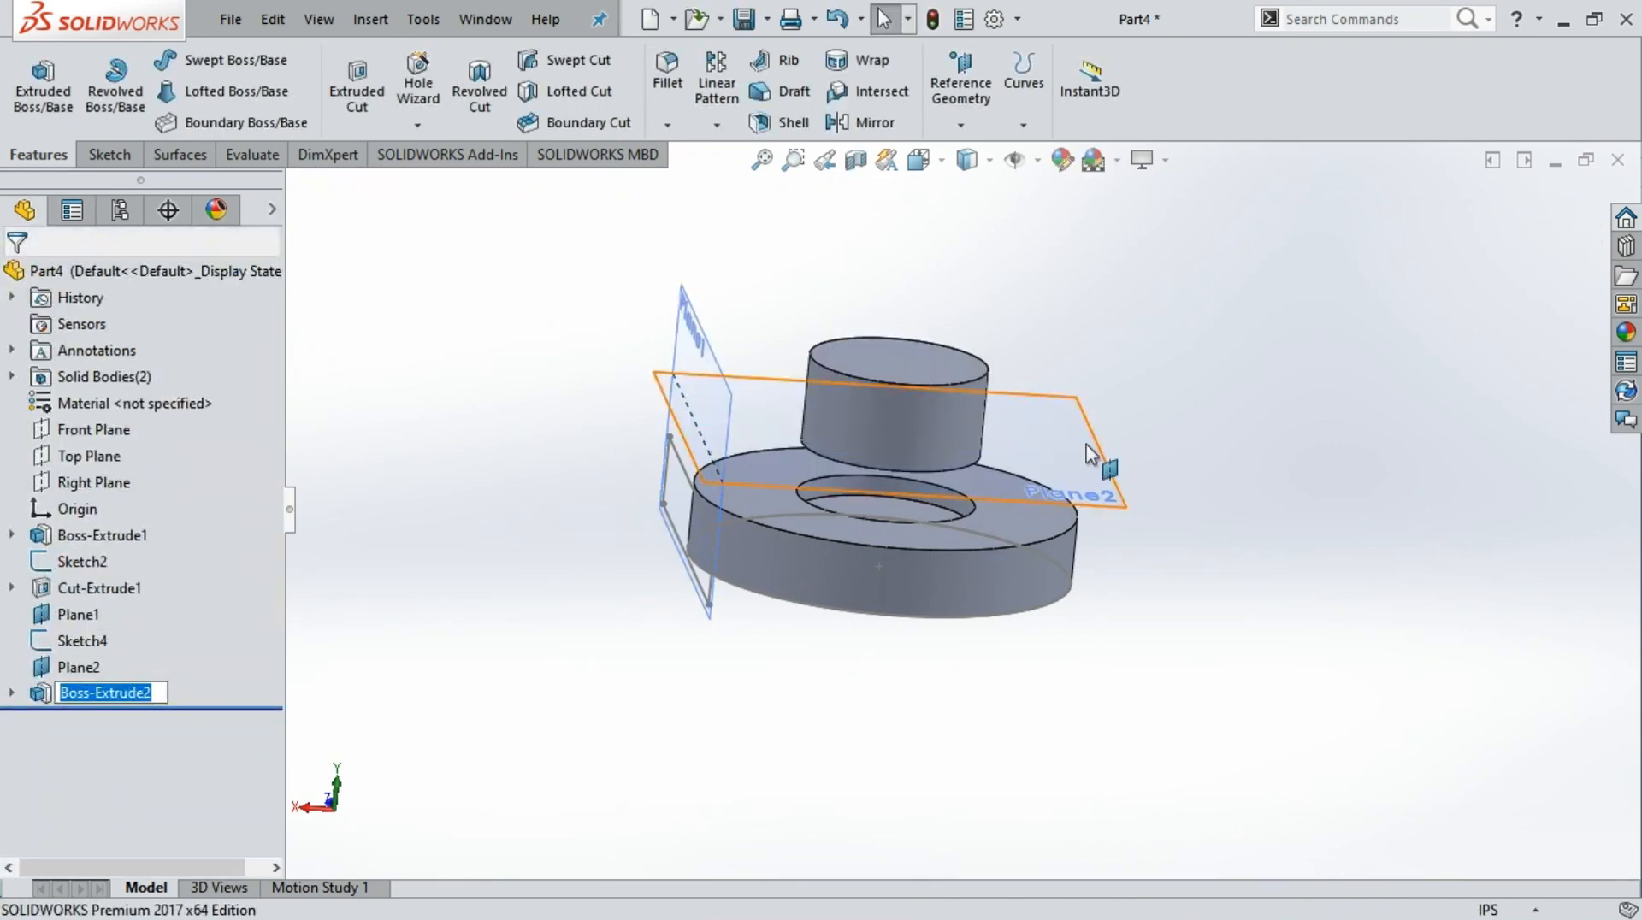
# Inspect the inner cylinder from a tilted view and undo its extrusion
pyautogui.moveTo(1195, 359); pyautogui.dragTo(1237, 555, button='middle')
pyautogui.scroll(1, 1244, 562)
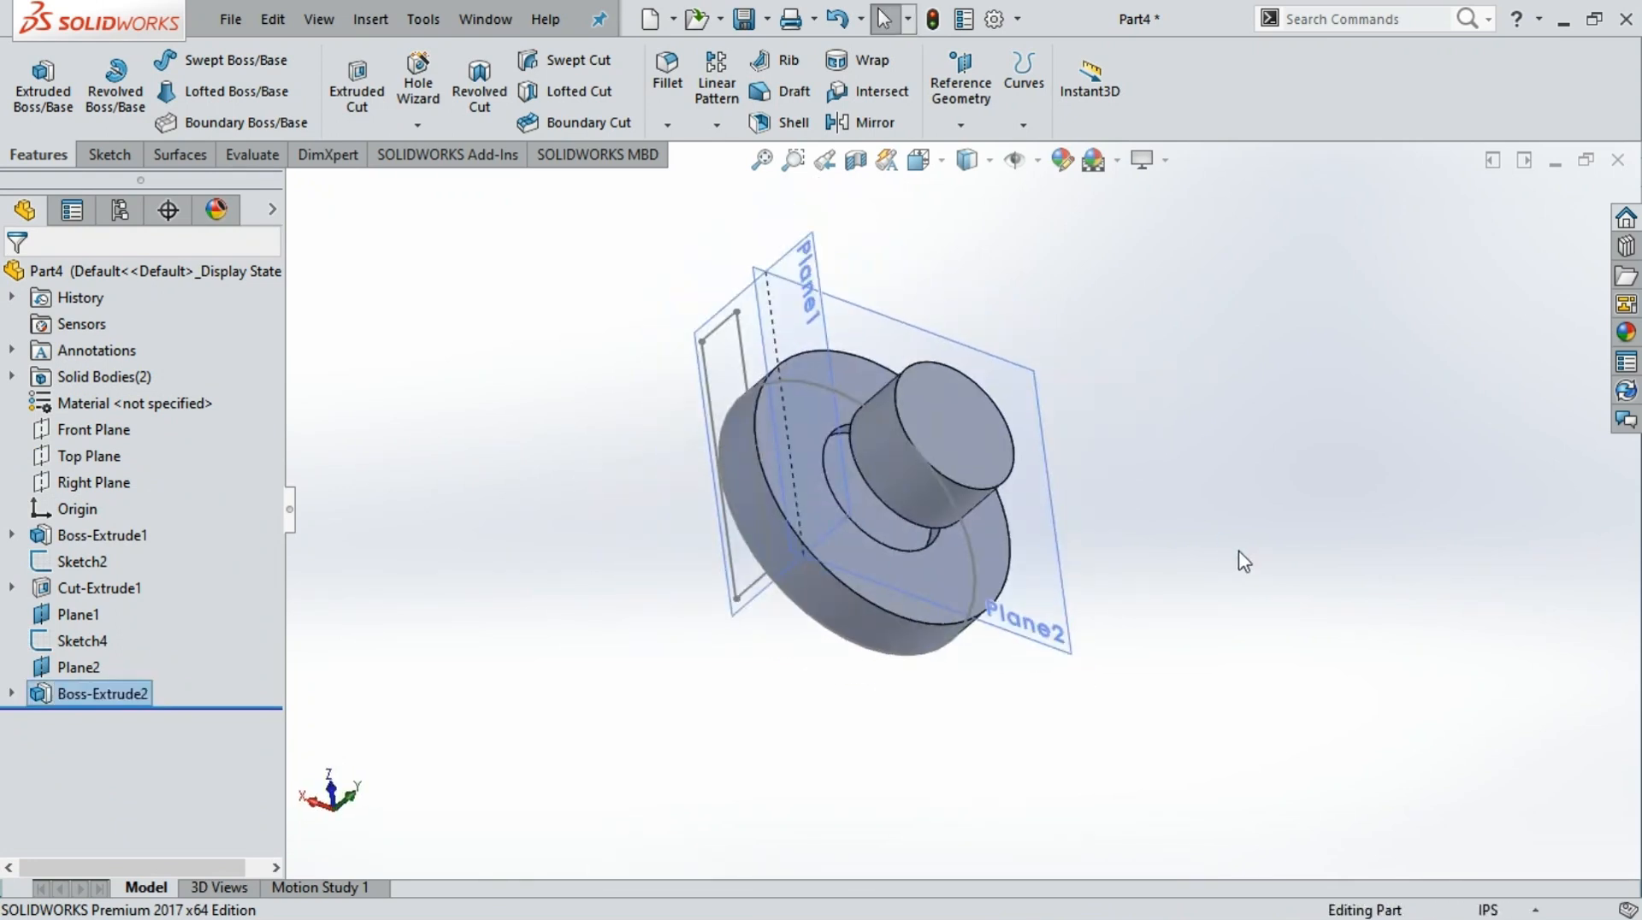
pyautogui.hotkey('ctrl', 'z')
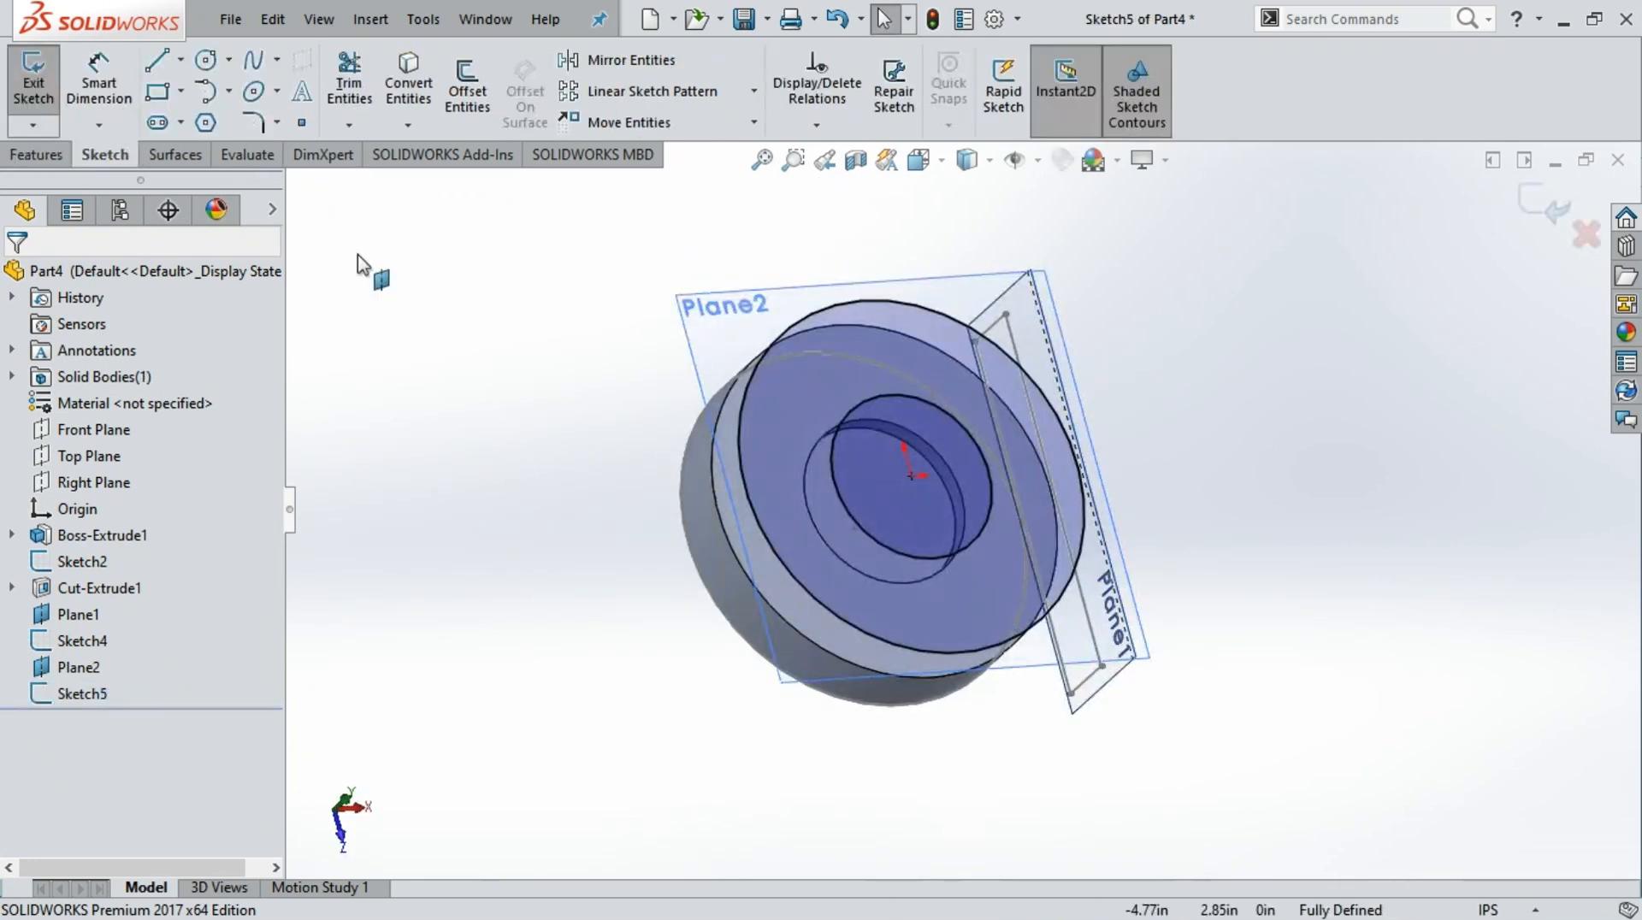
# Extrude the ring between the two converted circles 1.00 in upward from its sketch plane
pyautogui.click(34, 156)
pyautogui.click(42, 86)
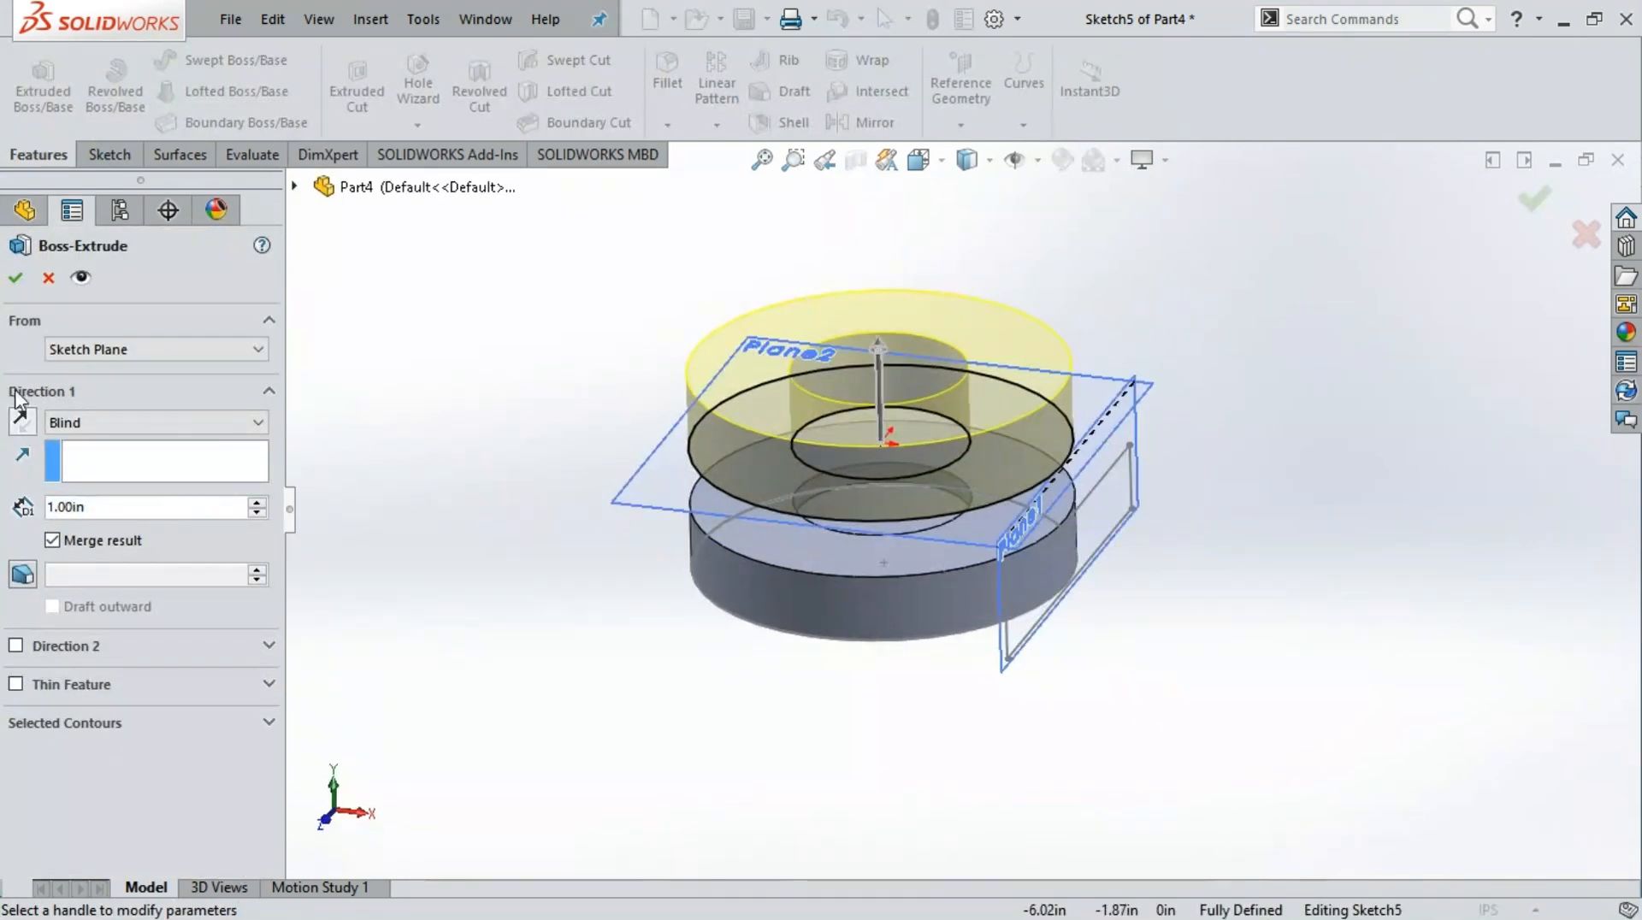
pyautogui.click(16, 277)
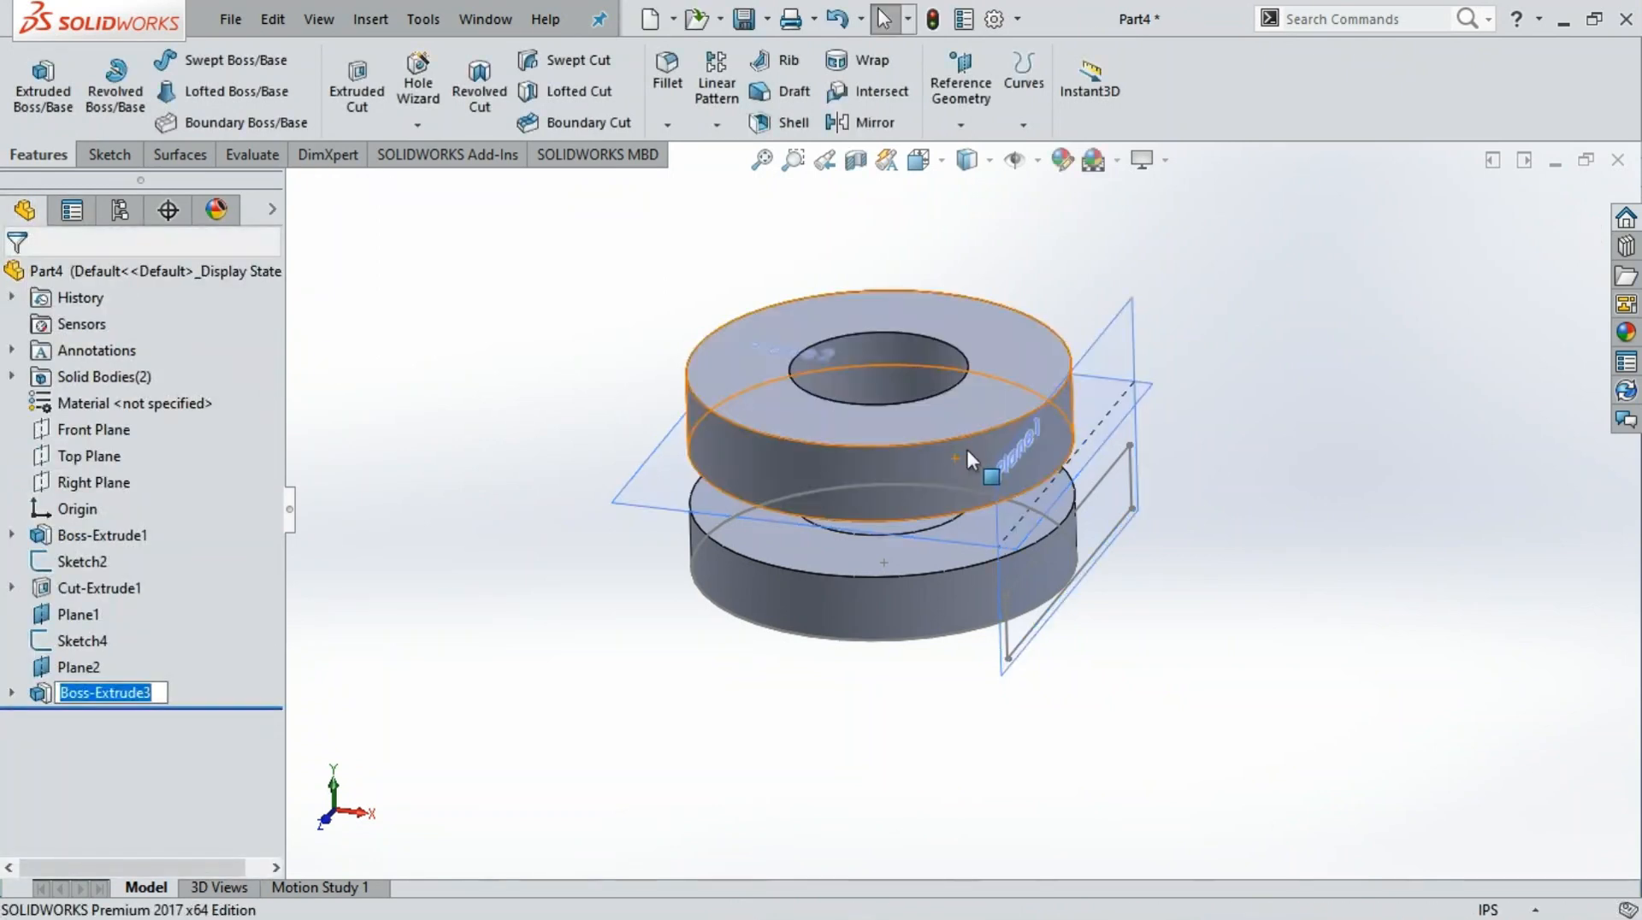
# Compare the extruded ring and its hole edge with the recessed disc below from several tilted views
pyautogui.moveTo(777, 258); pyautogui.dragTo(800, 360, button='middle')
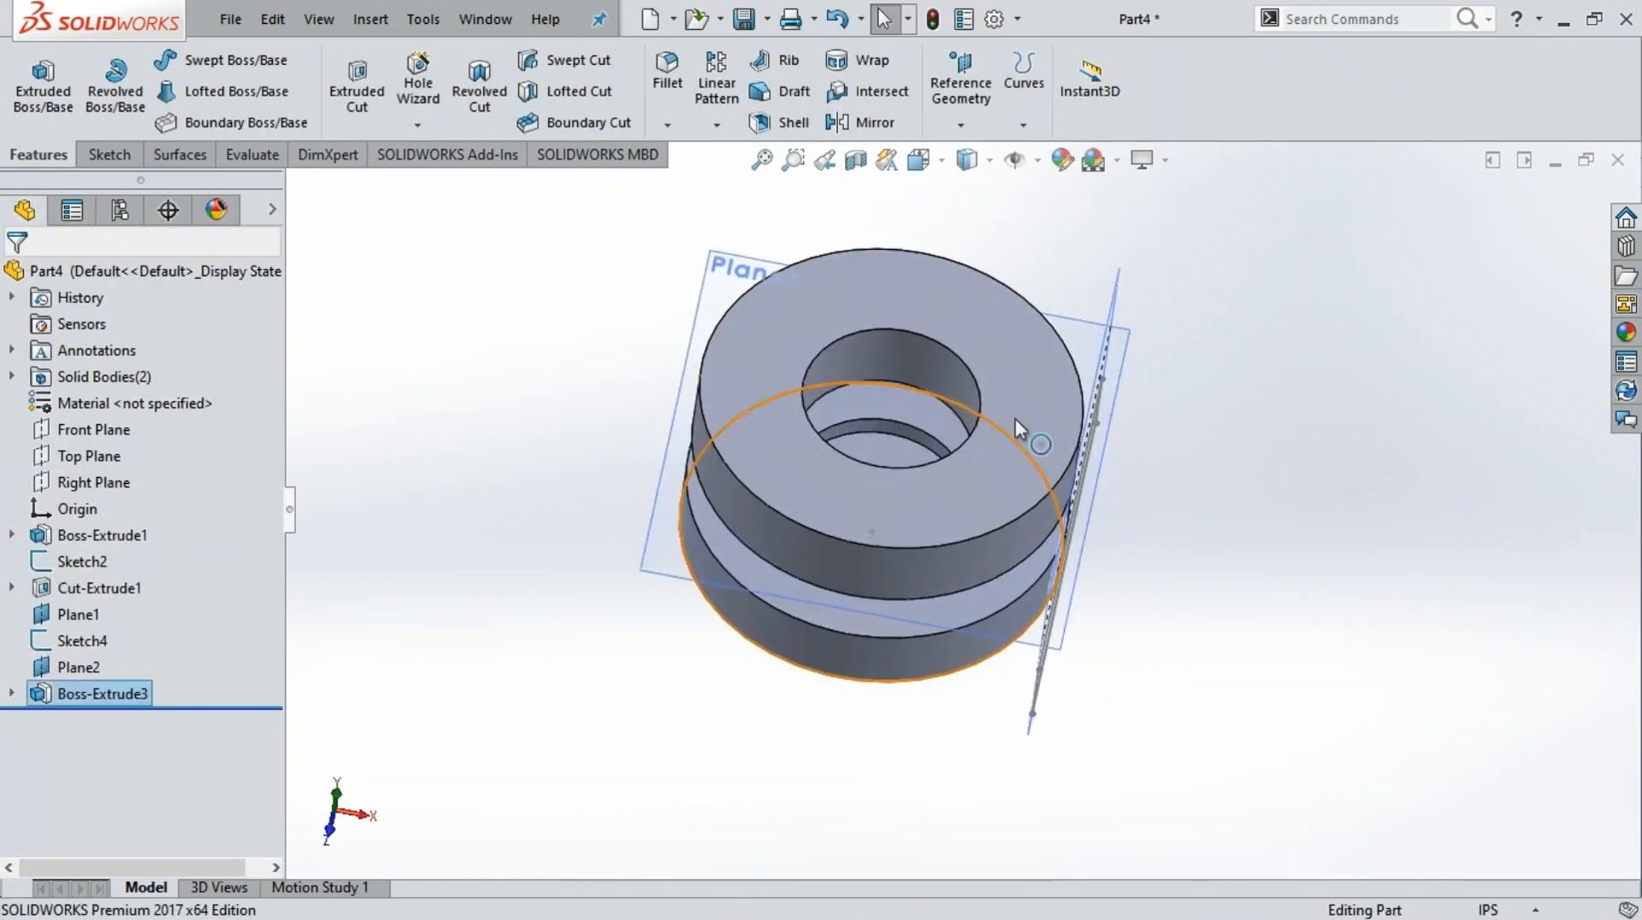
pyautogui.moveTo(1014, 418); pyautogui.dragTo(1276, 351, button='middle')
pyautogui.moveTo(1140, 682); pyautogui.dragTo(1307, 496, button='middle')
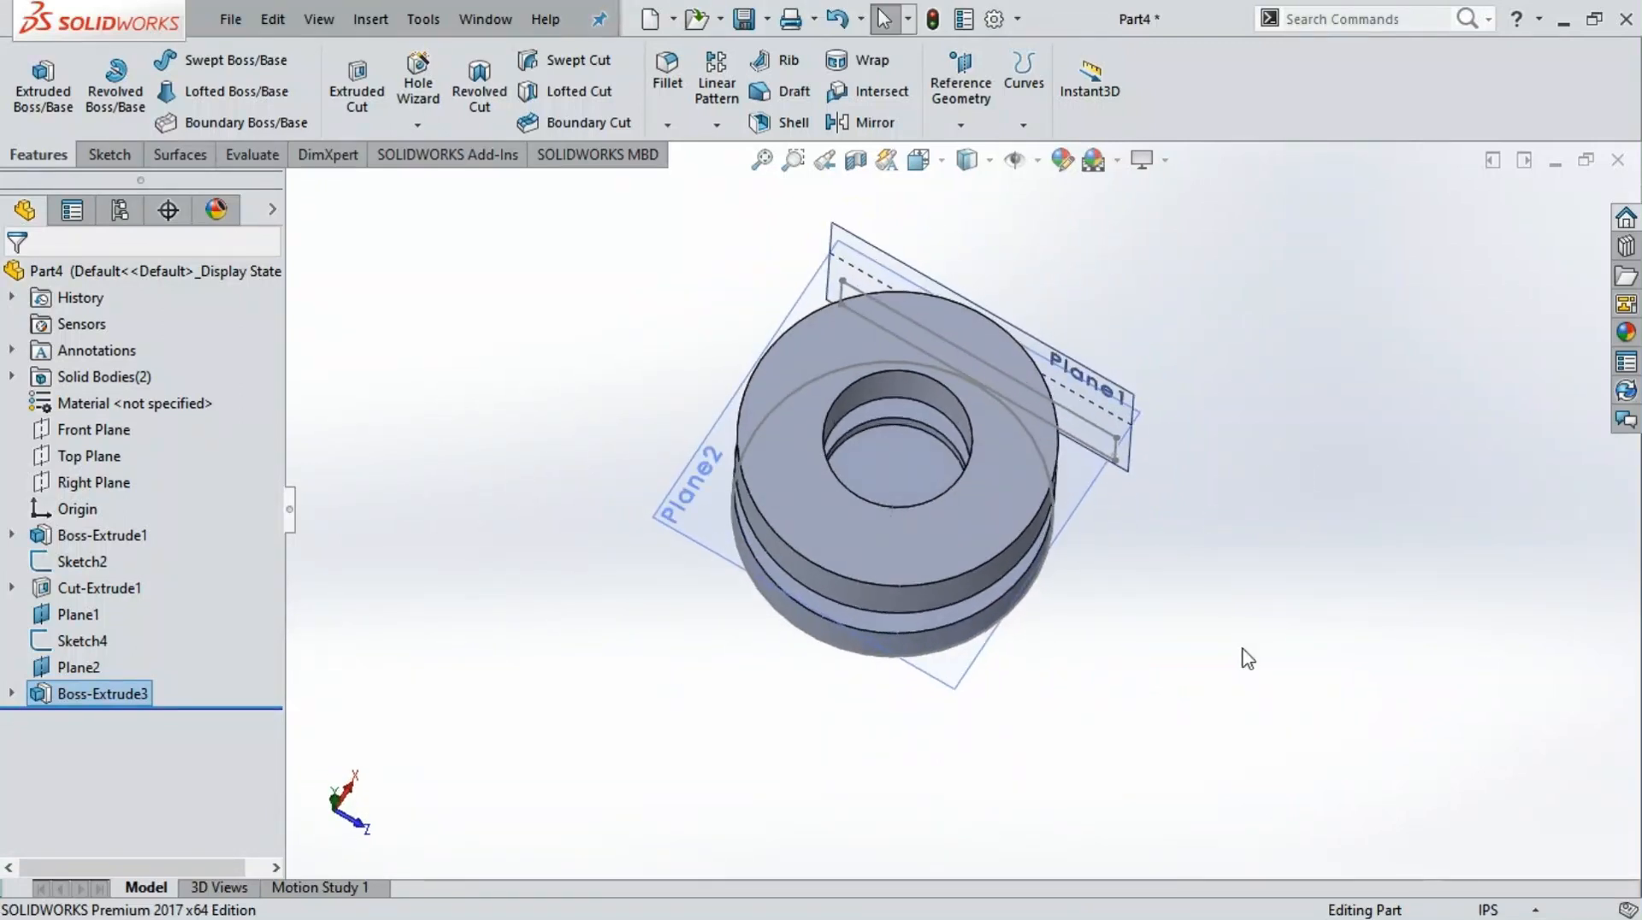
pyautogui.moveTo(1247, 658); pyautogui.dragTo(1254, 549, button='middle')
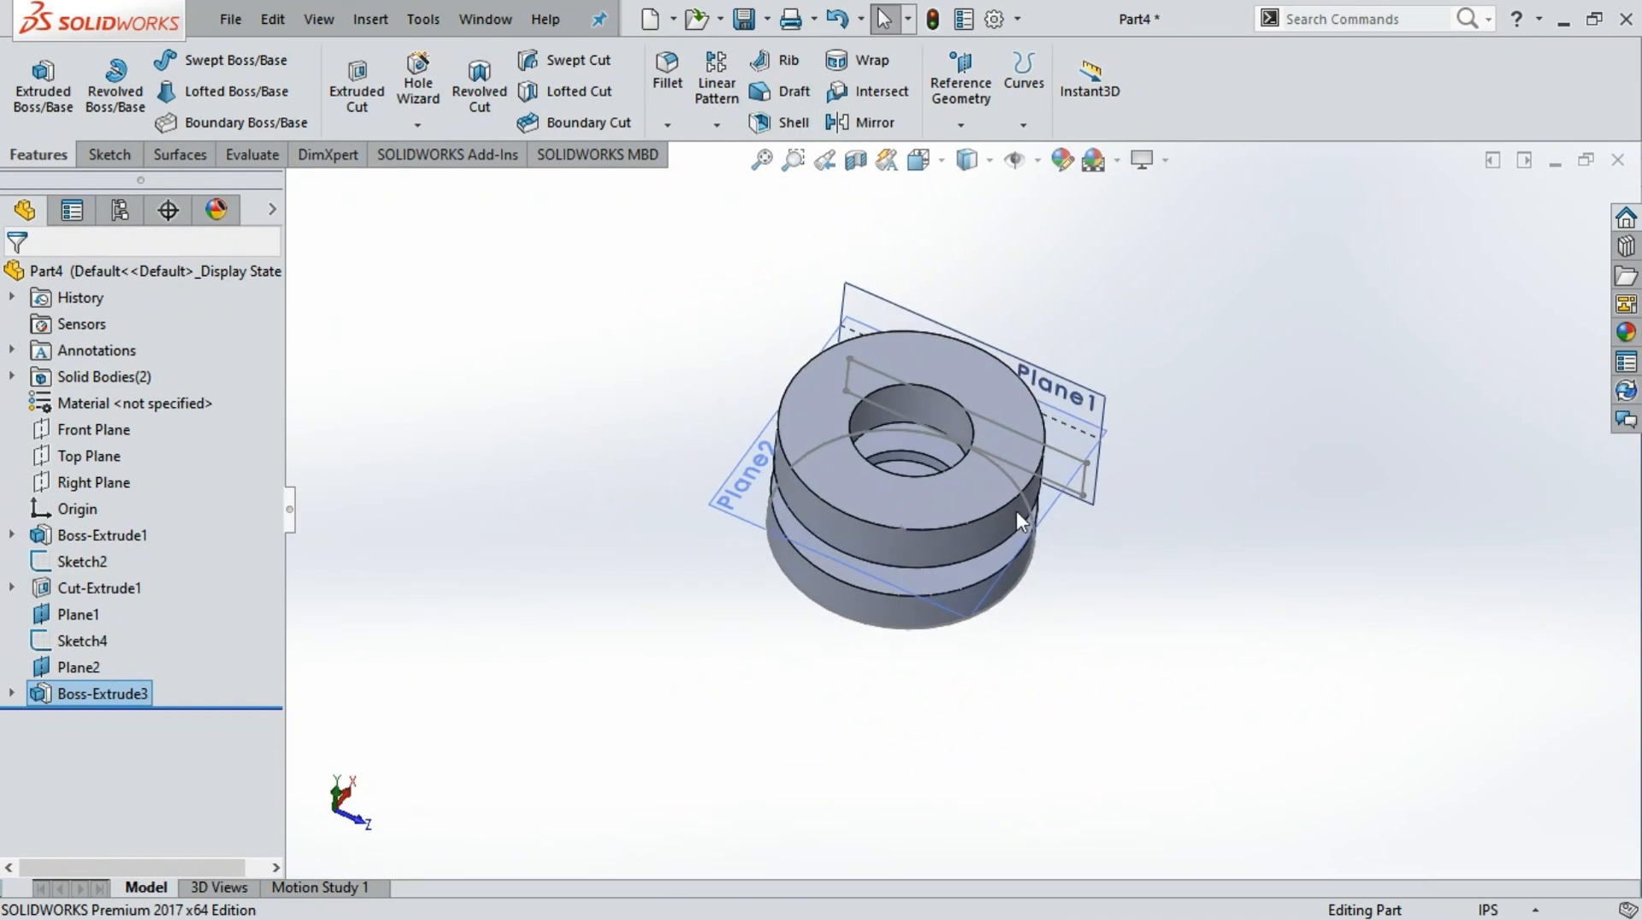
pyautogui.click(939, 392)
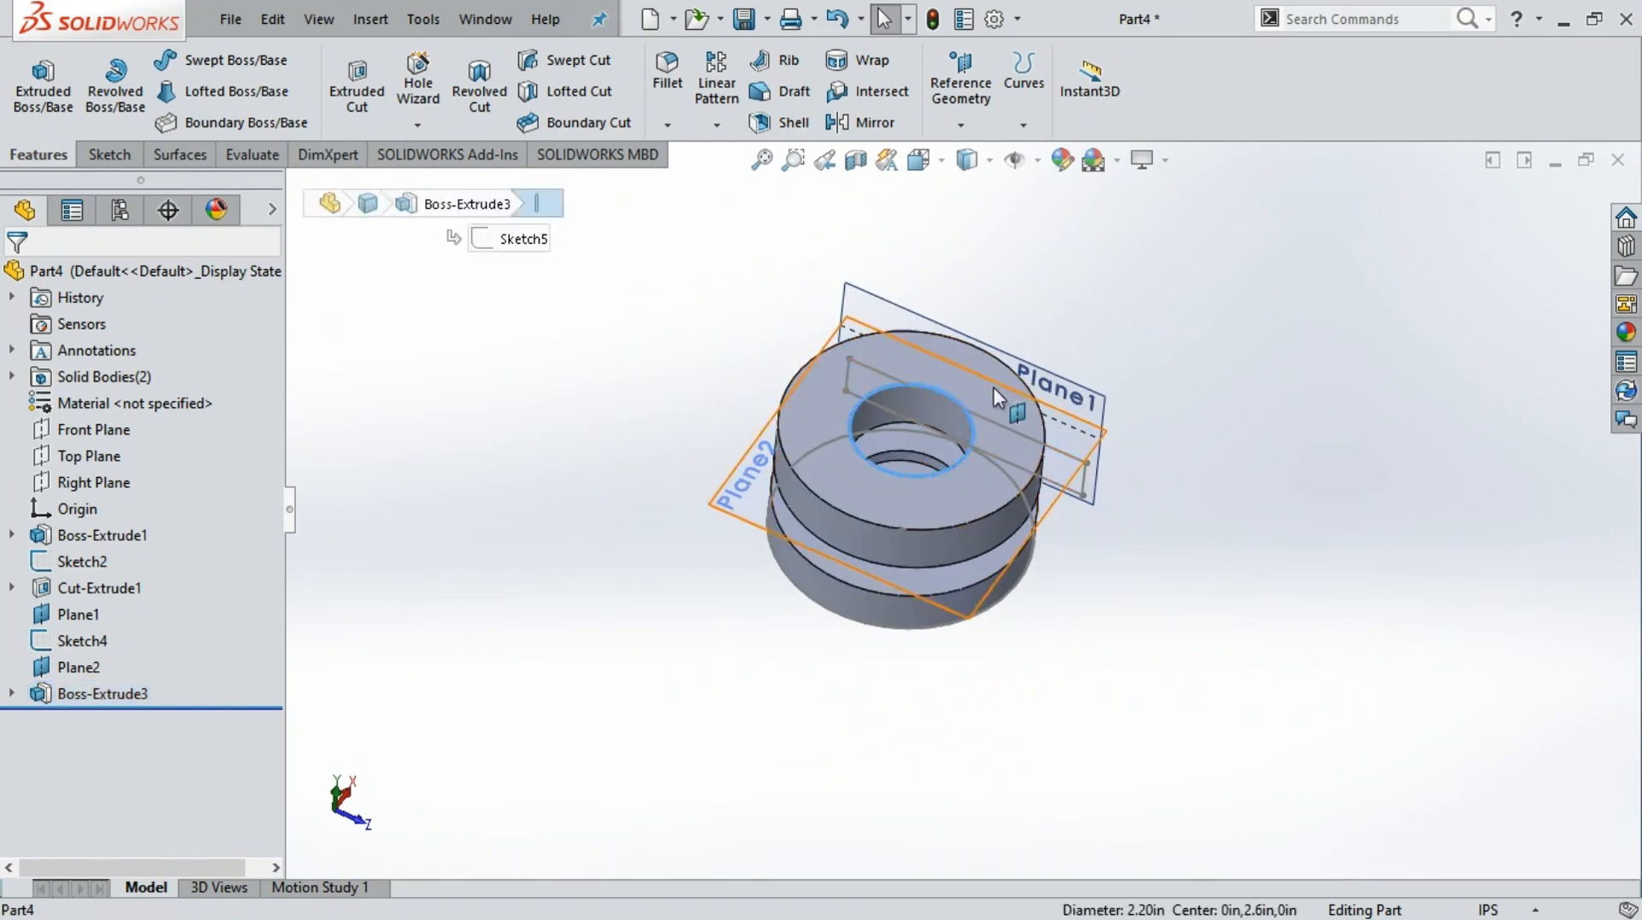
pyautogui.click(1350, 459)
pyautogui.moveTo(1221, 334); pyautogui.dragTo(1257, 425, button='middle')
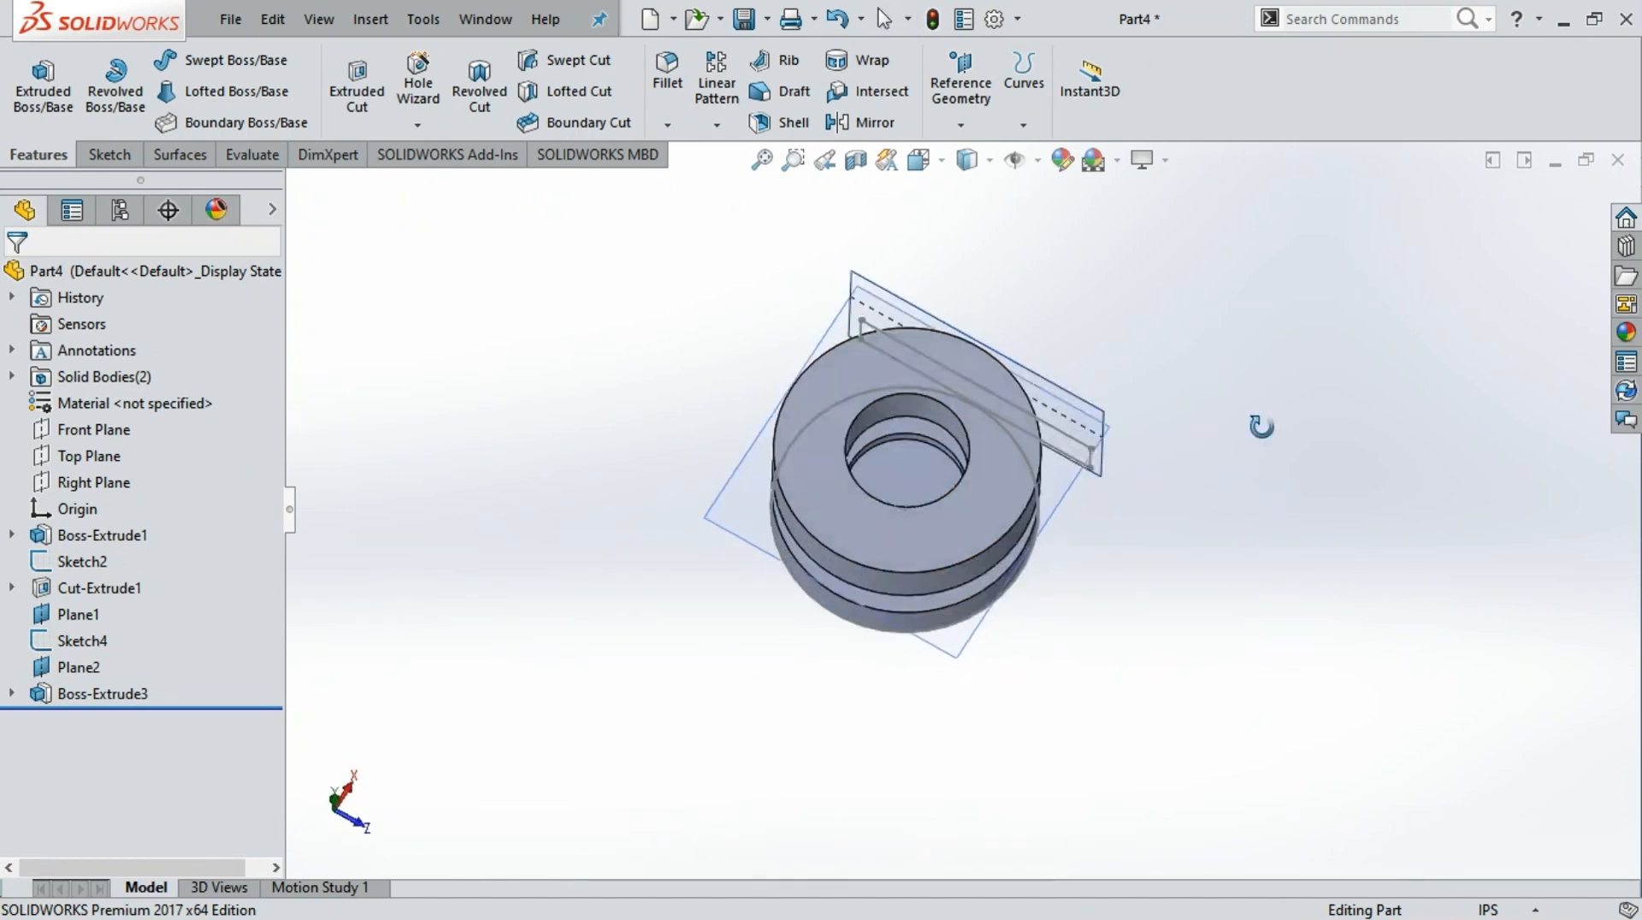
pyautogui.moveTo(1151, 641); pyautogui.dragTo(1126, 465, button='middle')
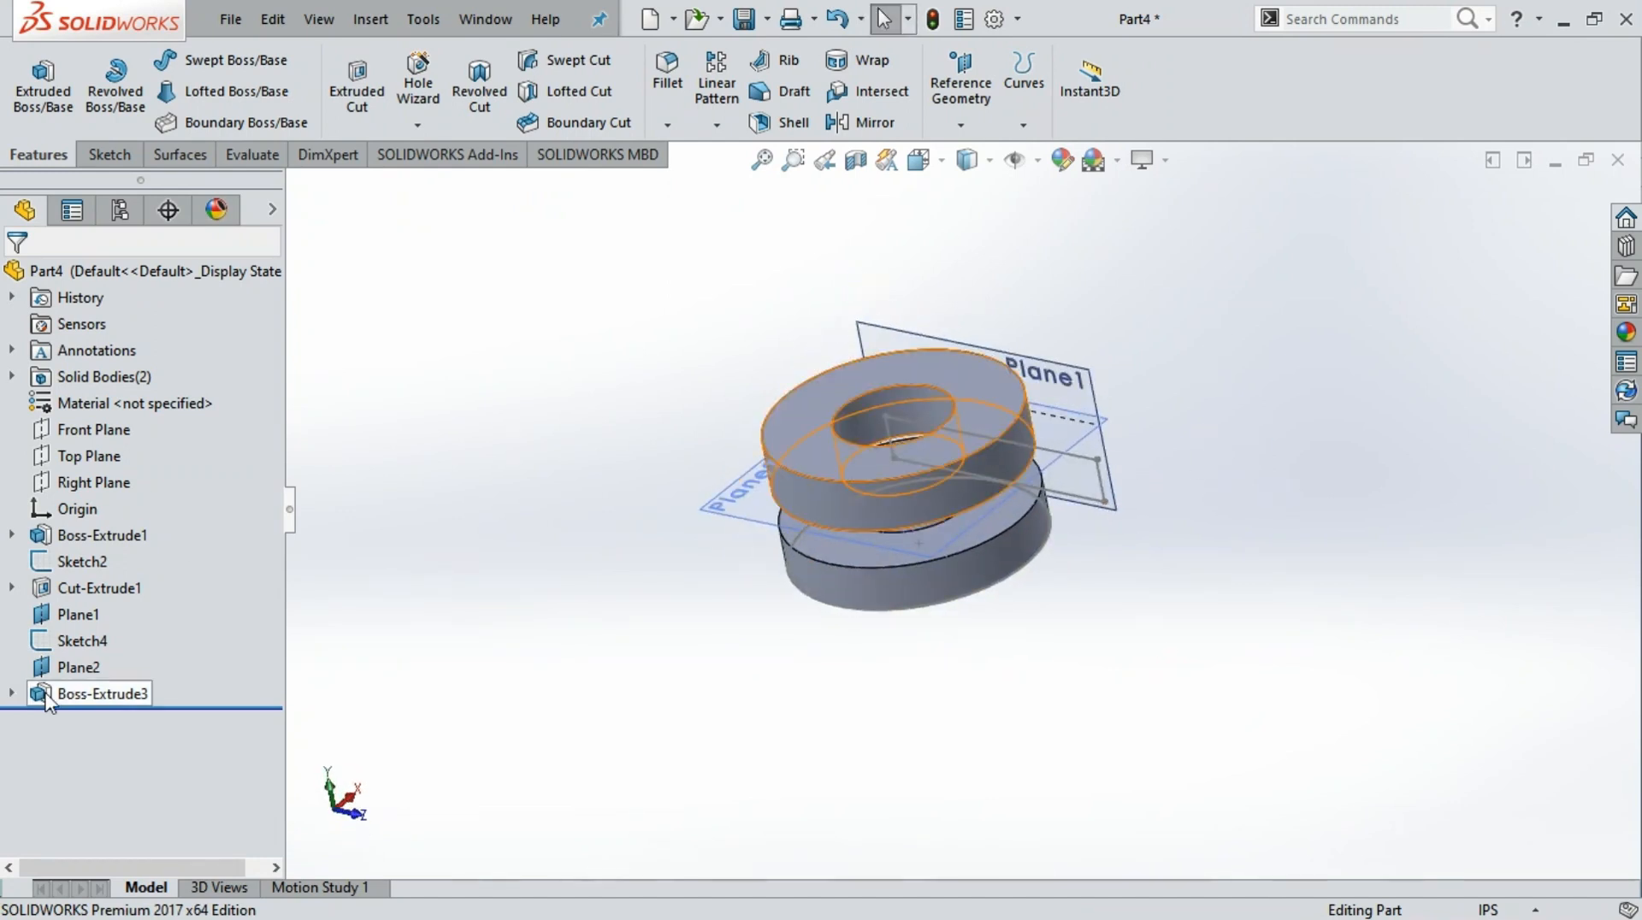
# Open the upper ring's extrusion for editing
pyautogui.click(89, 693)
pyautogui.click(101, 648)
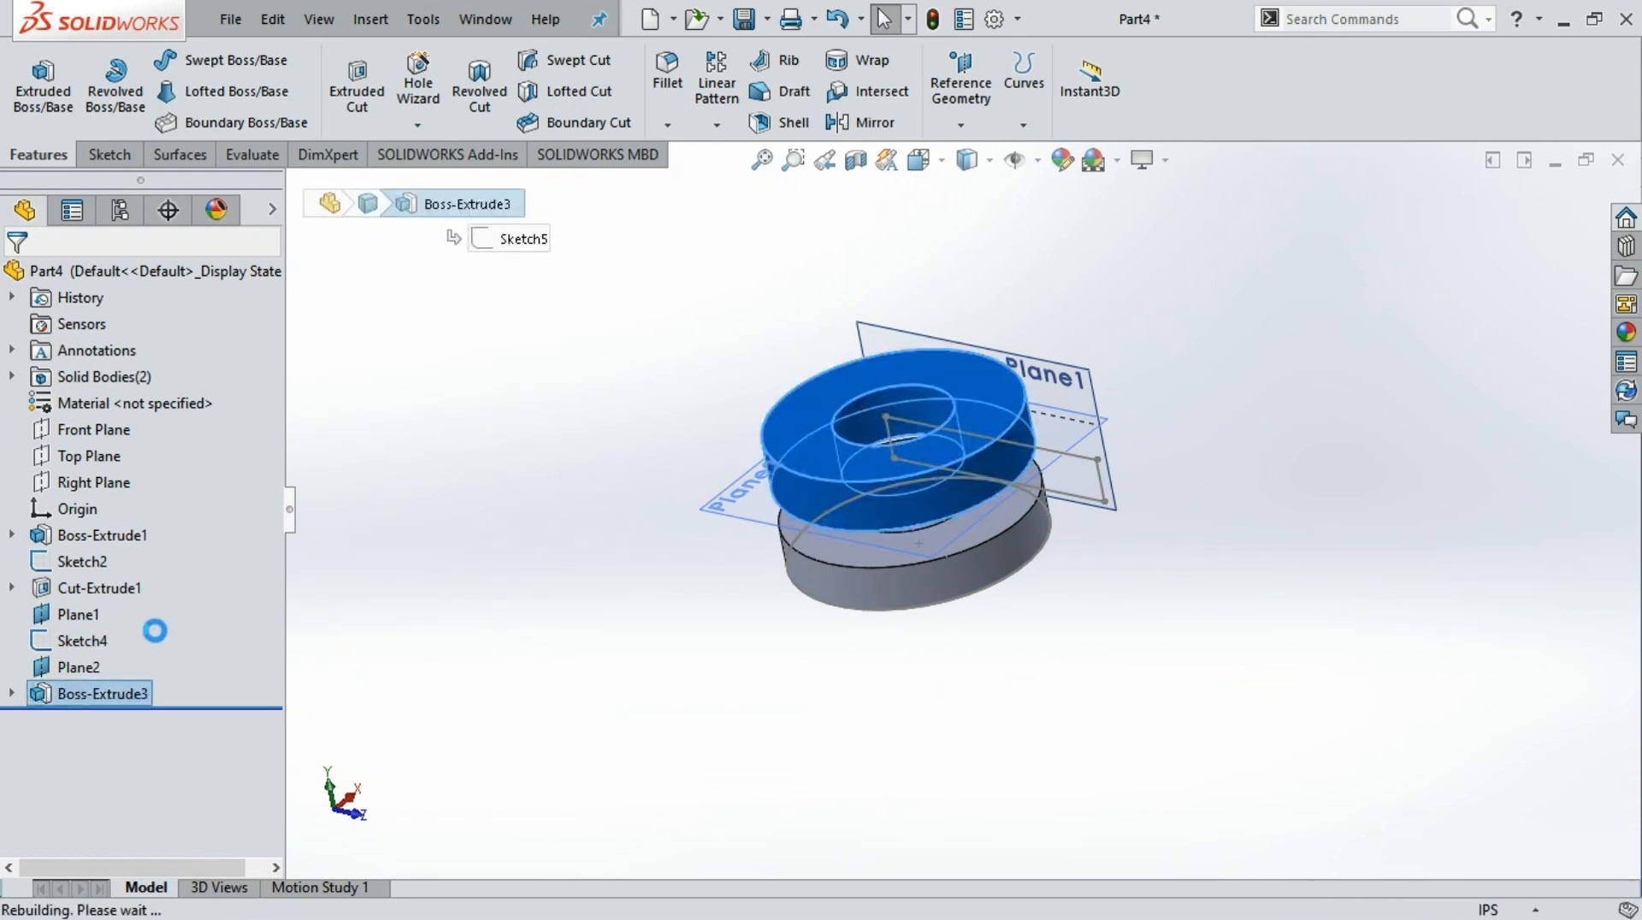
pyautogui.scroll(-2, 1029, 397)
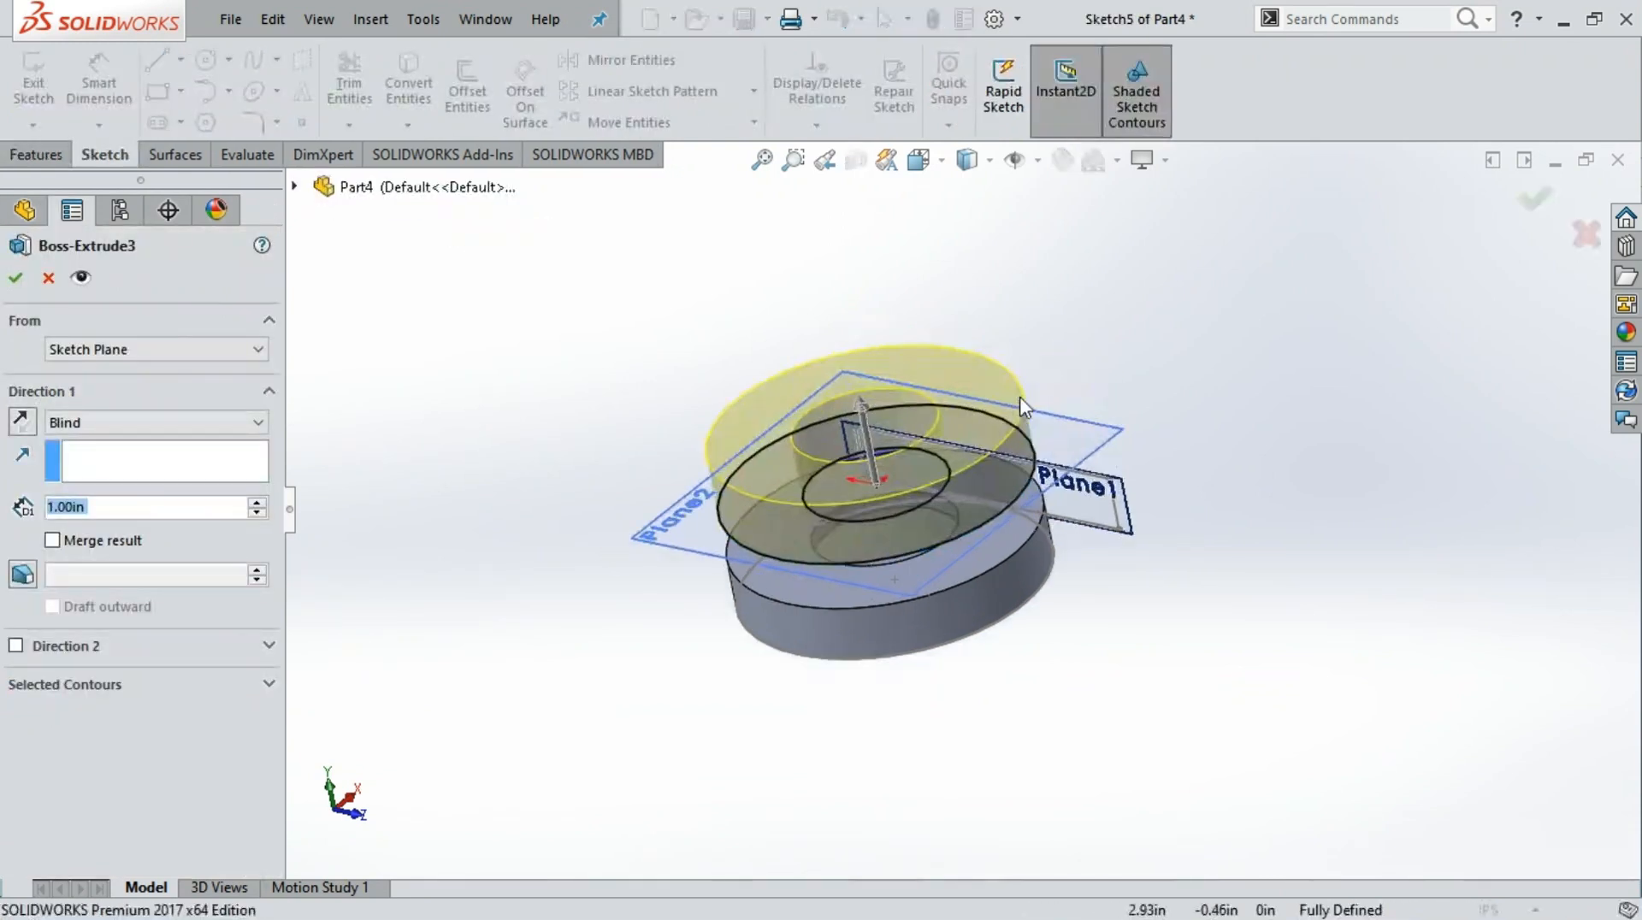
pyautogui.scroll(-2, 850, 419)
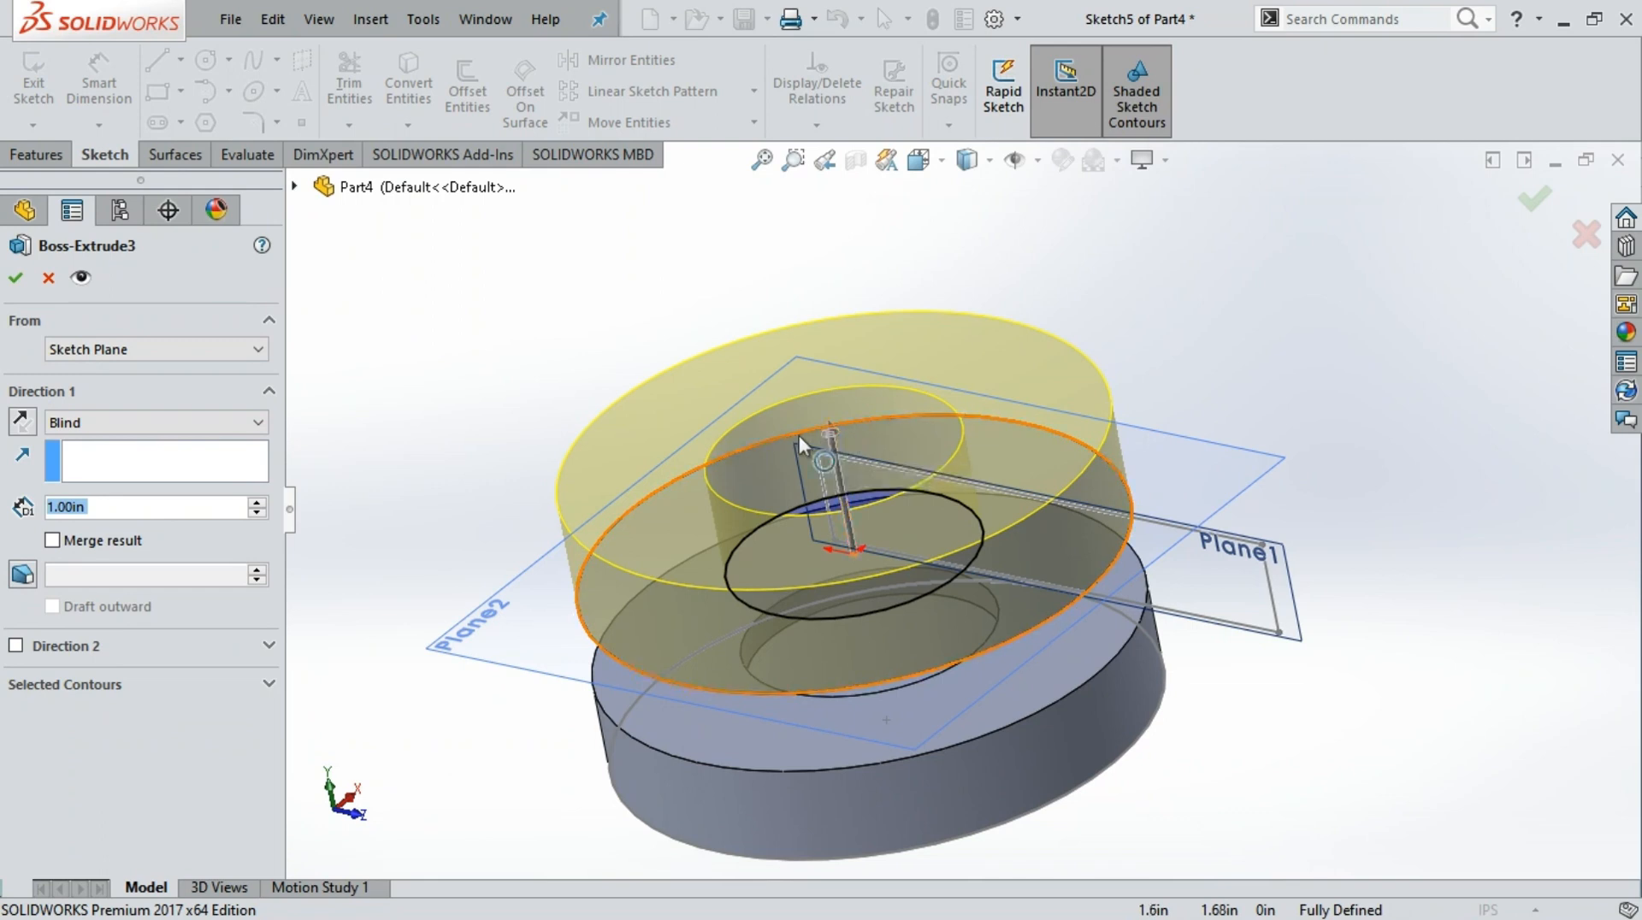
# Try extruding the ring in a second blind direction, 0.10 in toward the recessed disc
pyautogui.click(15, 647)
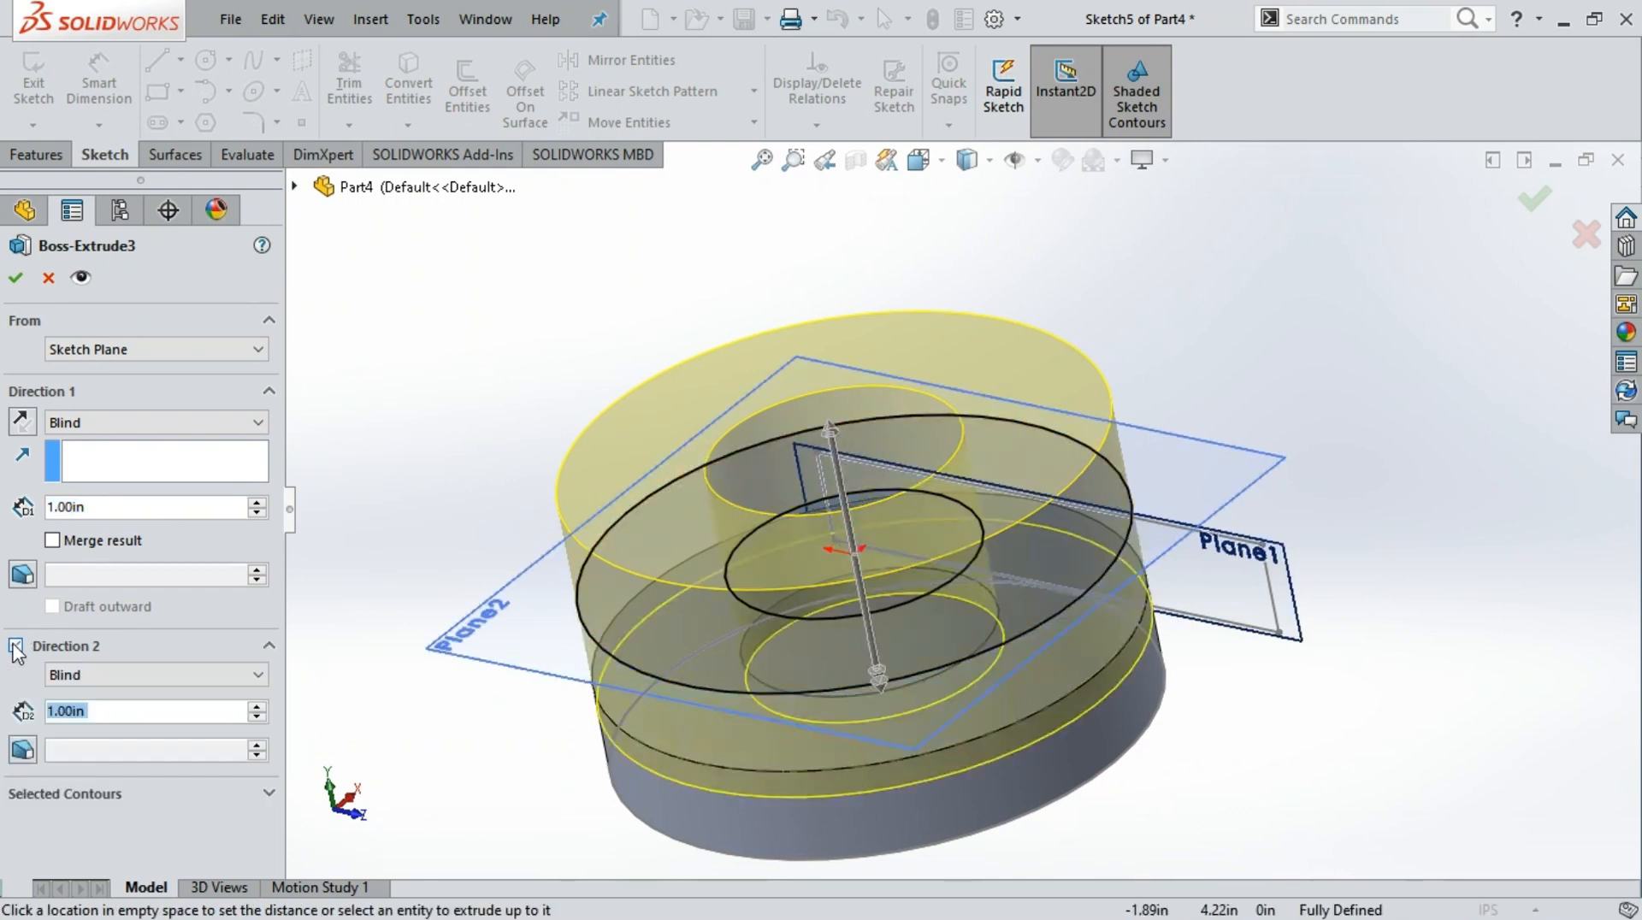
pyautogui.scroll(-2, 1206, 684)
pyautogui.scroll(3, 870, 606)
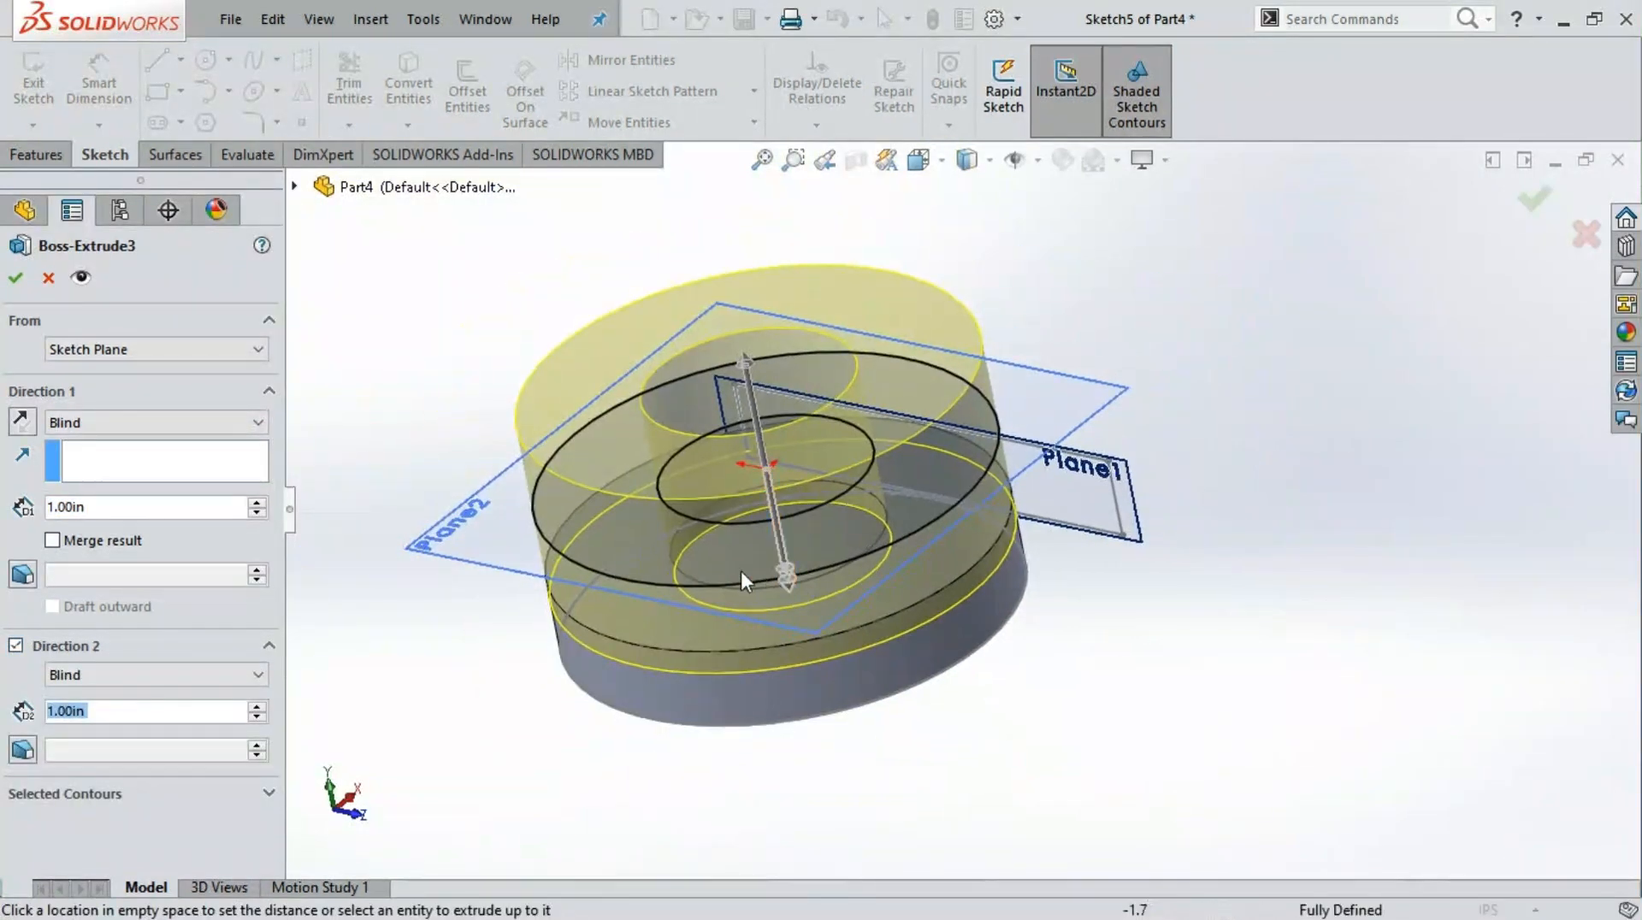
pyautogui.moveTo(784, 566); pyautogui.dragTo(770, 425)
pyautogui.moveTo(1094, 732); pyautogui.dragTo(1133, 570, button='middle')
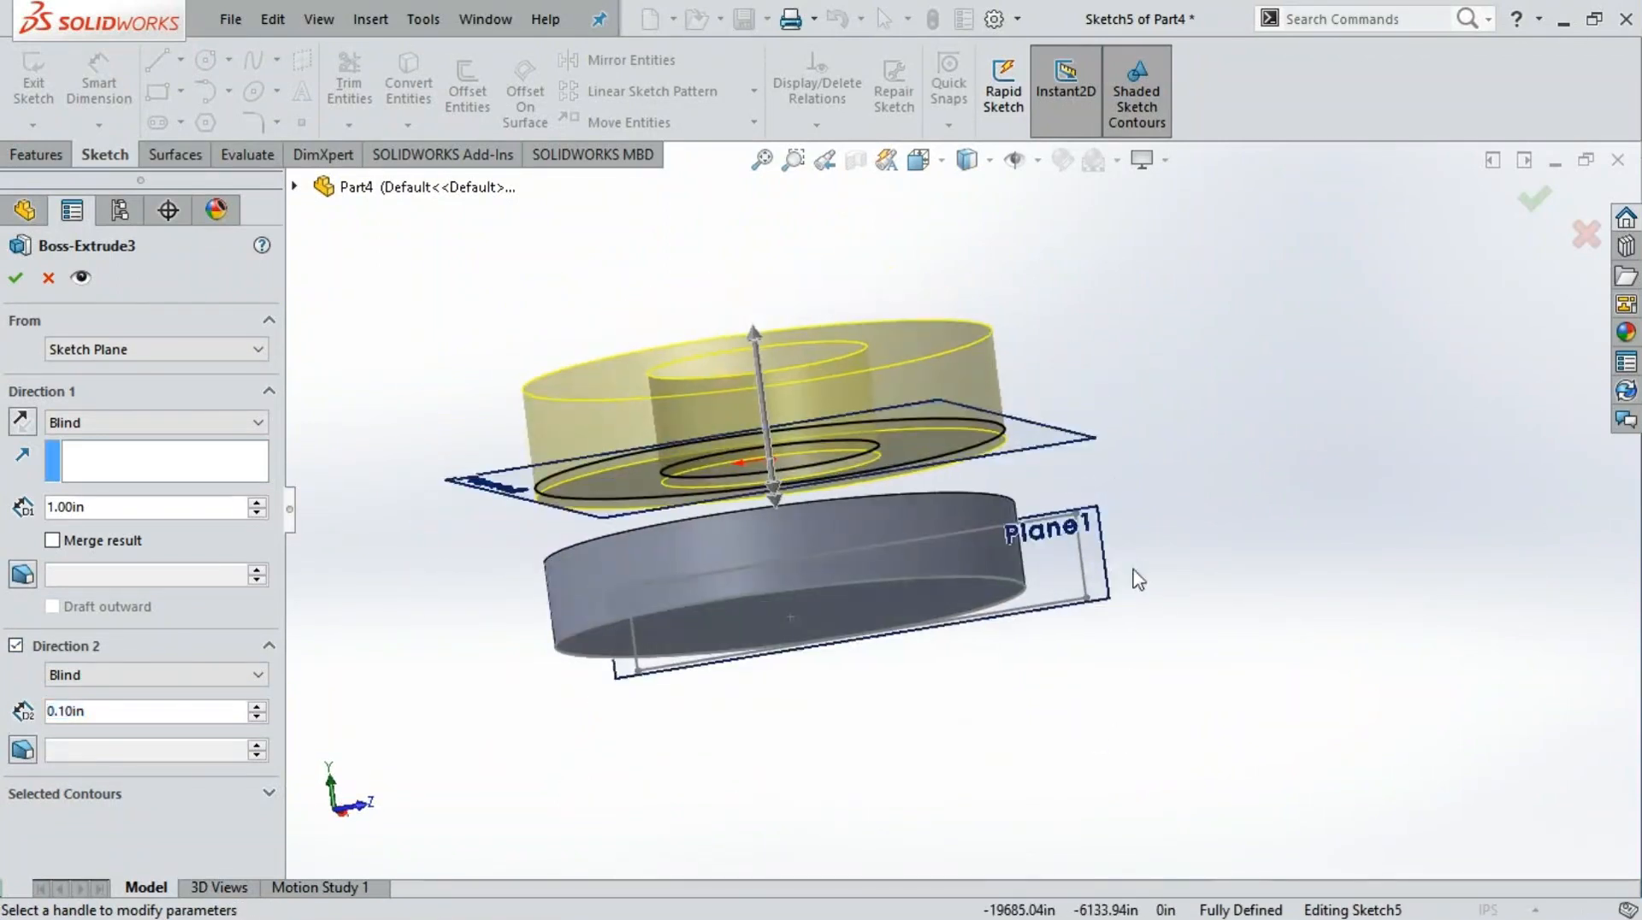
pyautogui.moveTo(776, 481); pyautogui.dragTo(766, 416)
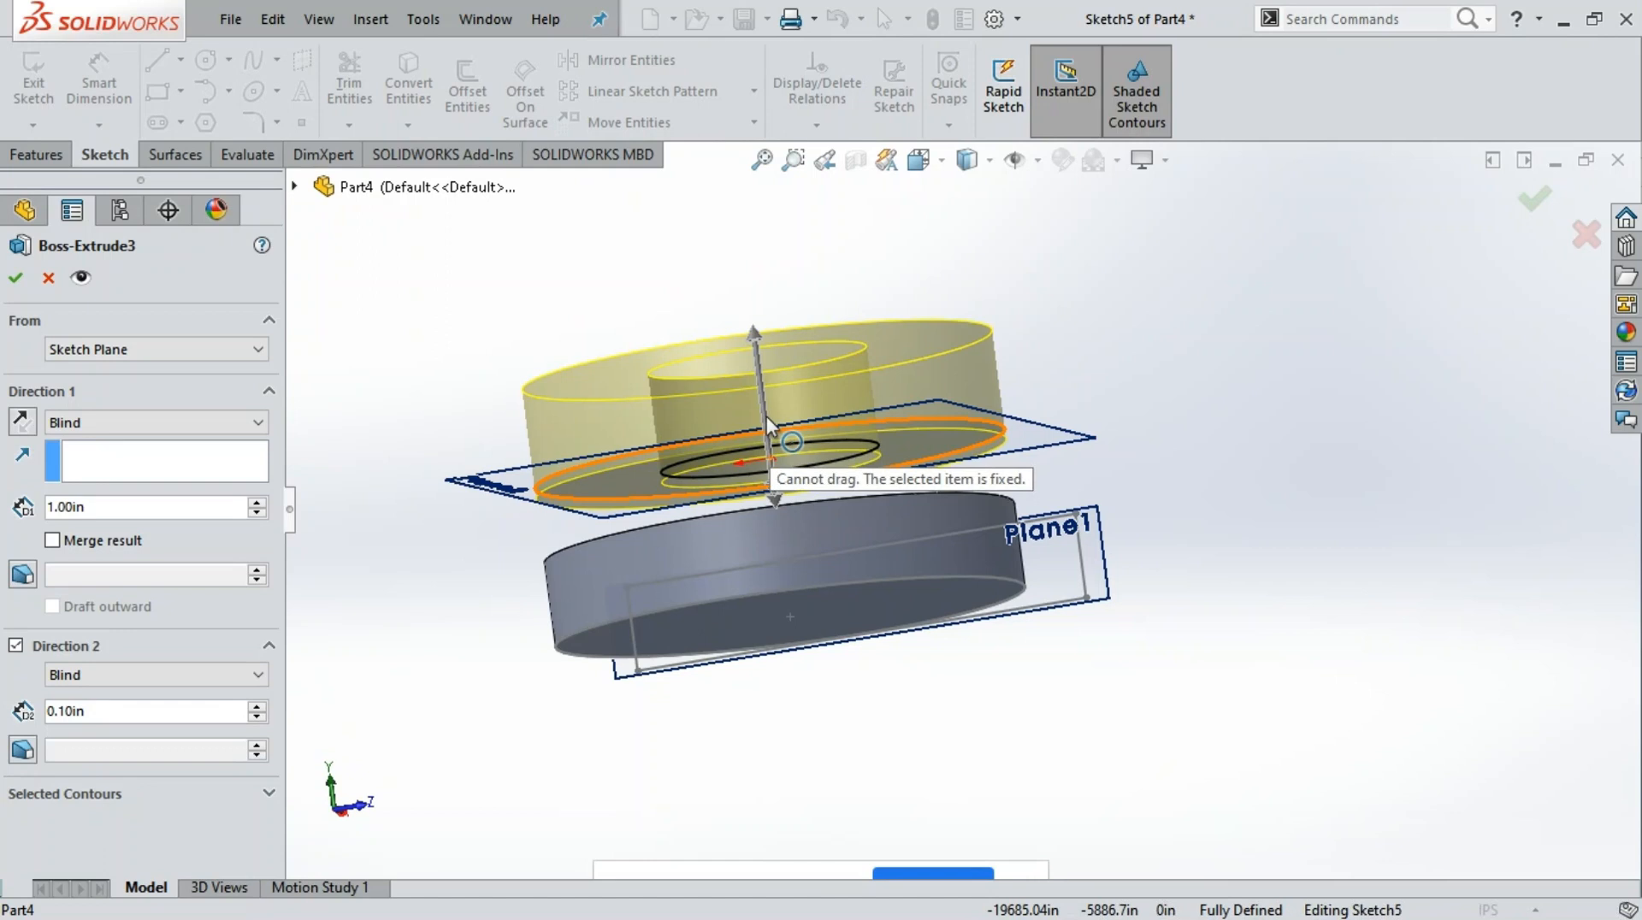
pyautogui.click(15, 647)
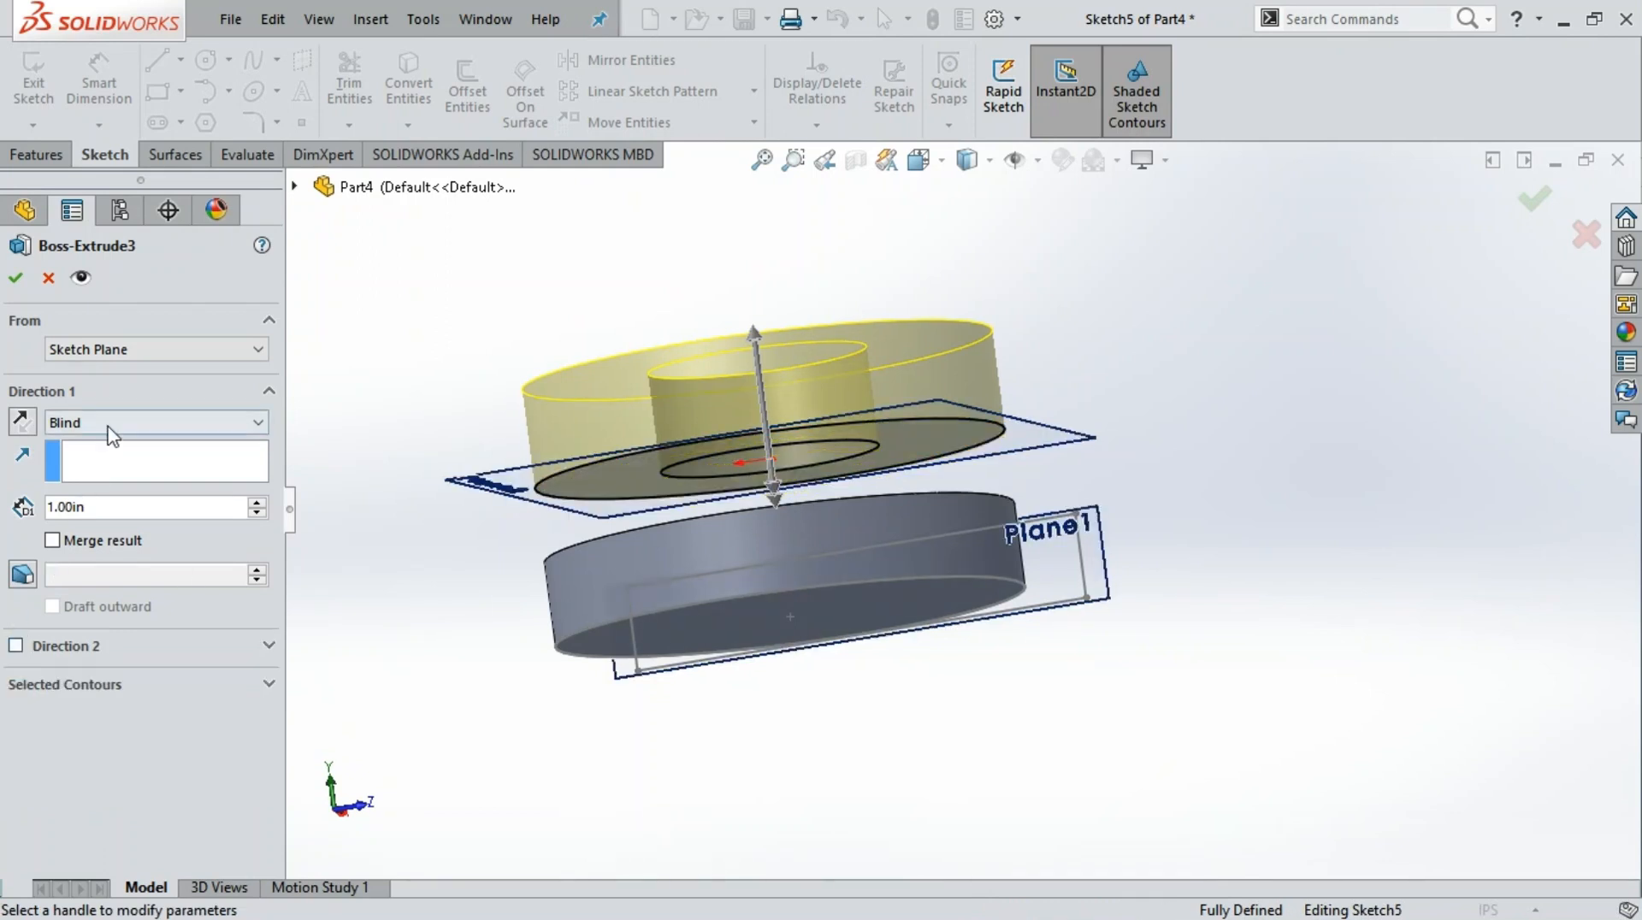
# Set the ring's extrusion end condition to Mid Plane and apply it
pyautogui.click(110, 425)
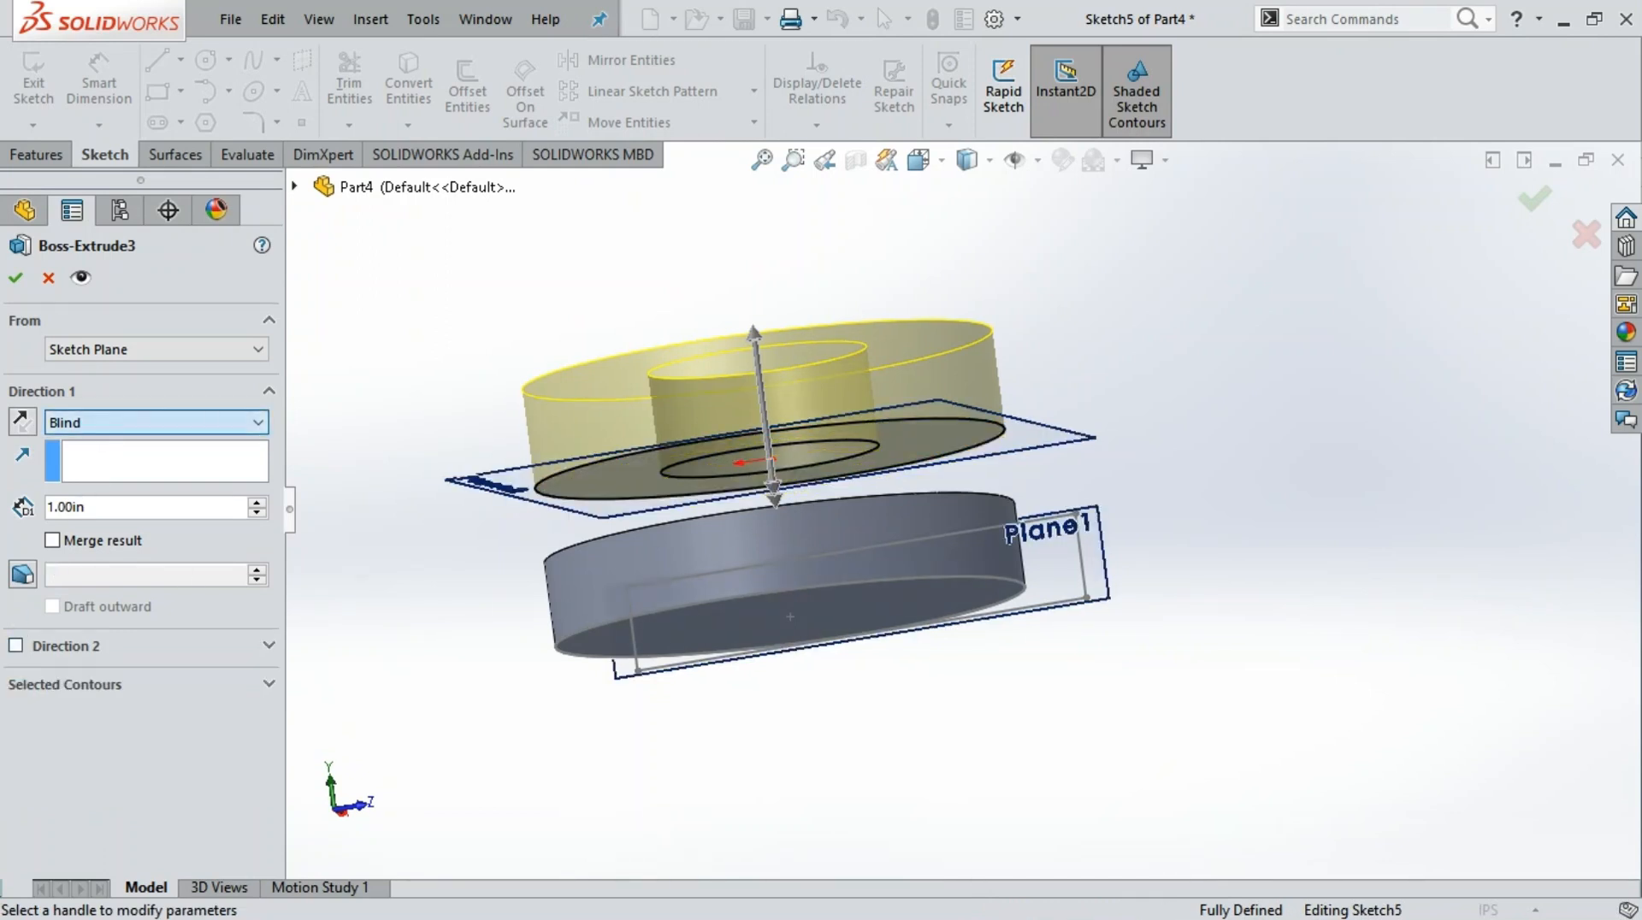
pyautogui.click(147, 530)
pyautogui.moveTo(713, 326); pyautogui.dragTo(804, 340, button='middle')
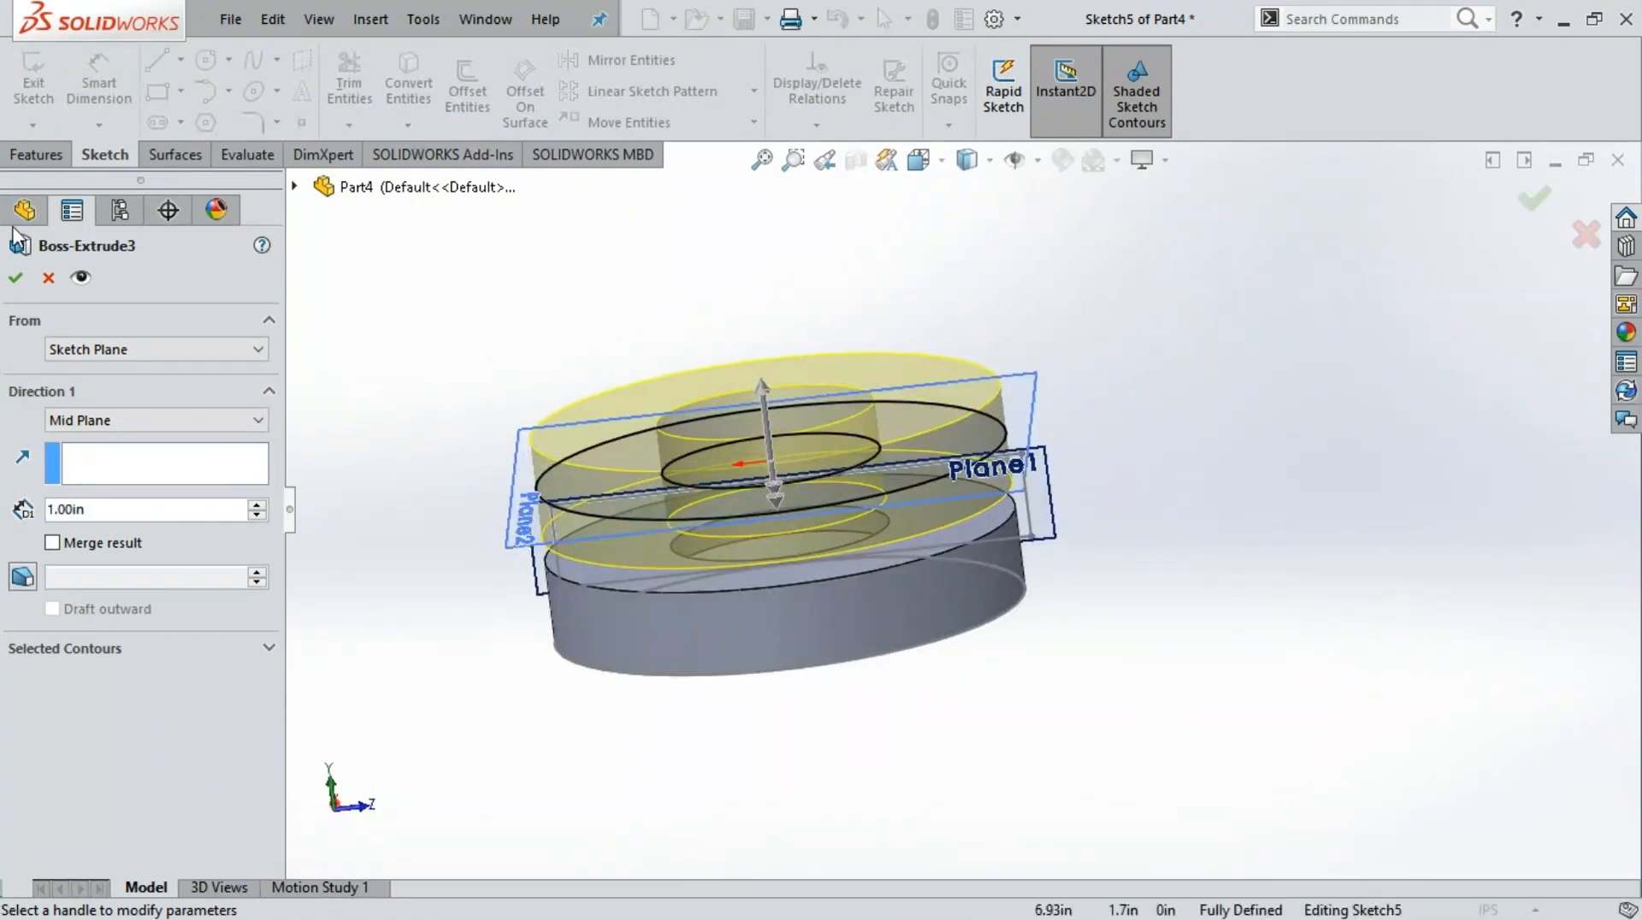
pyautogui.click(15, 277)
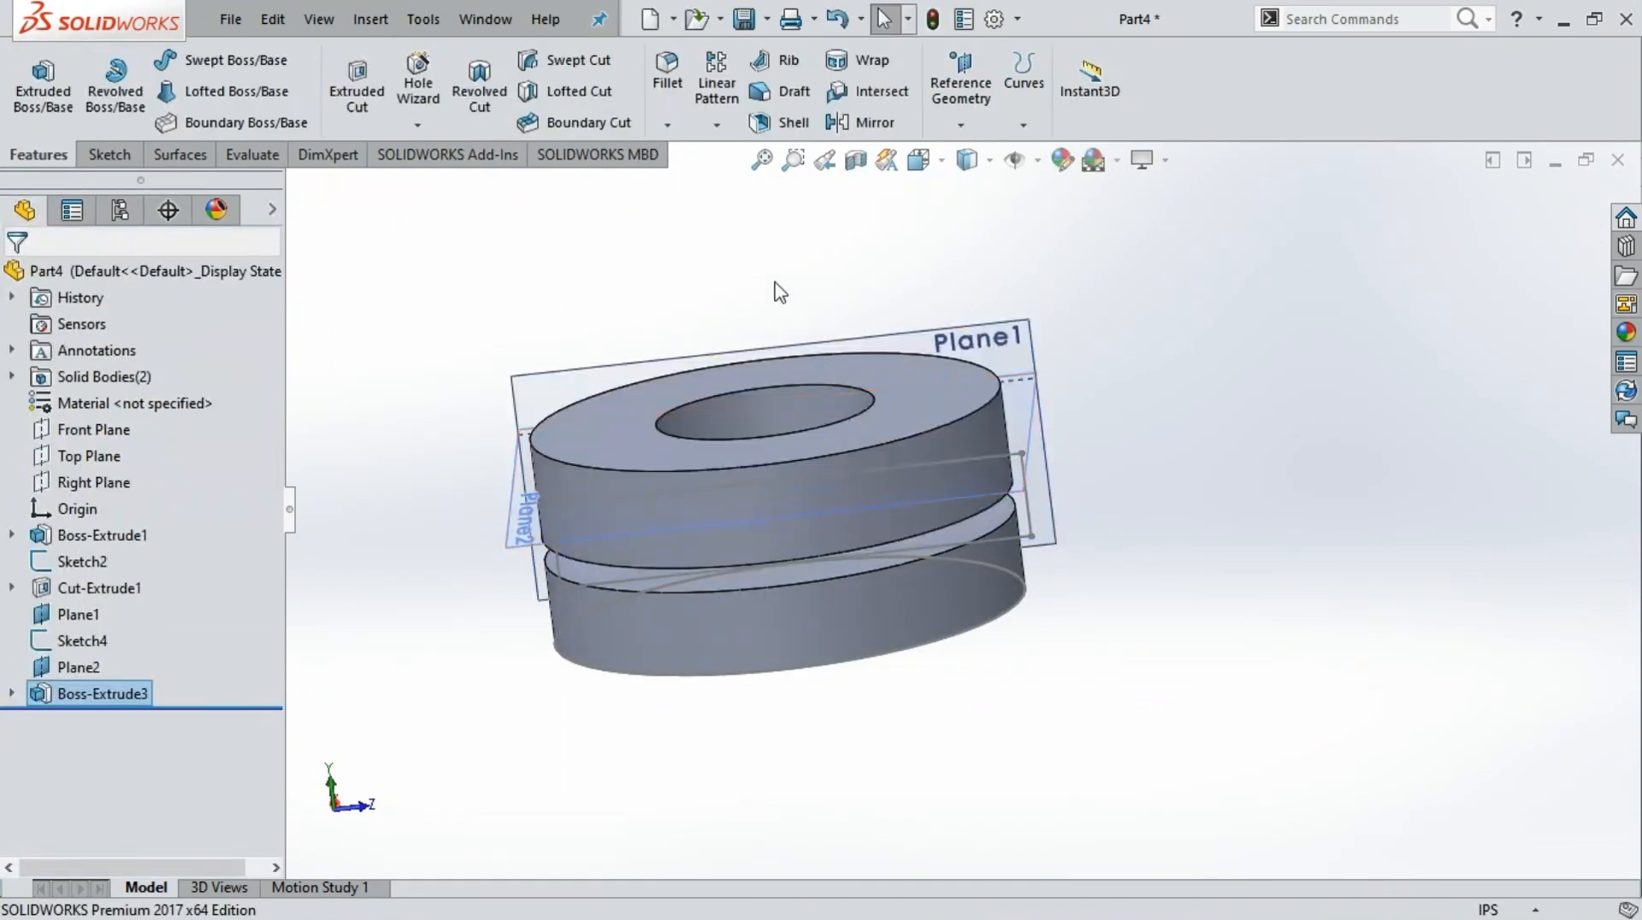
# Examine how the ring extends on both sides of its sketch plane, its hole and the gap to the disc
pyautogui.moveTo(777, 290); pyautogui.dragTo(575, 402, button='middle')
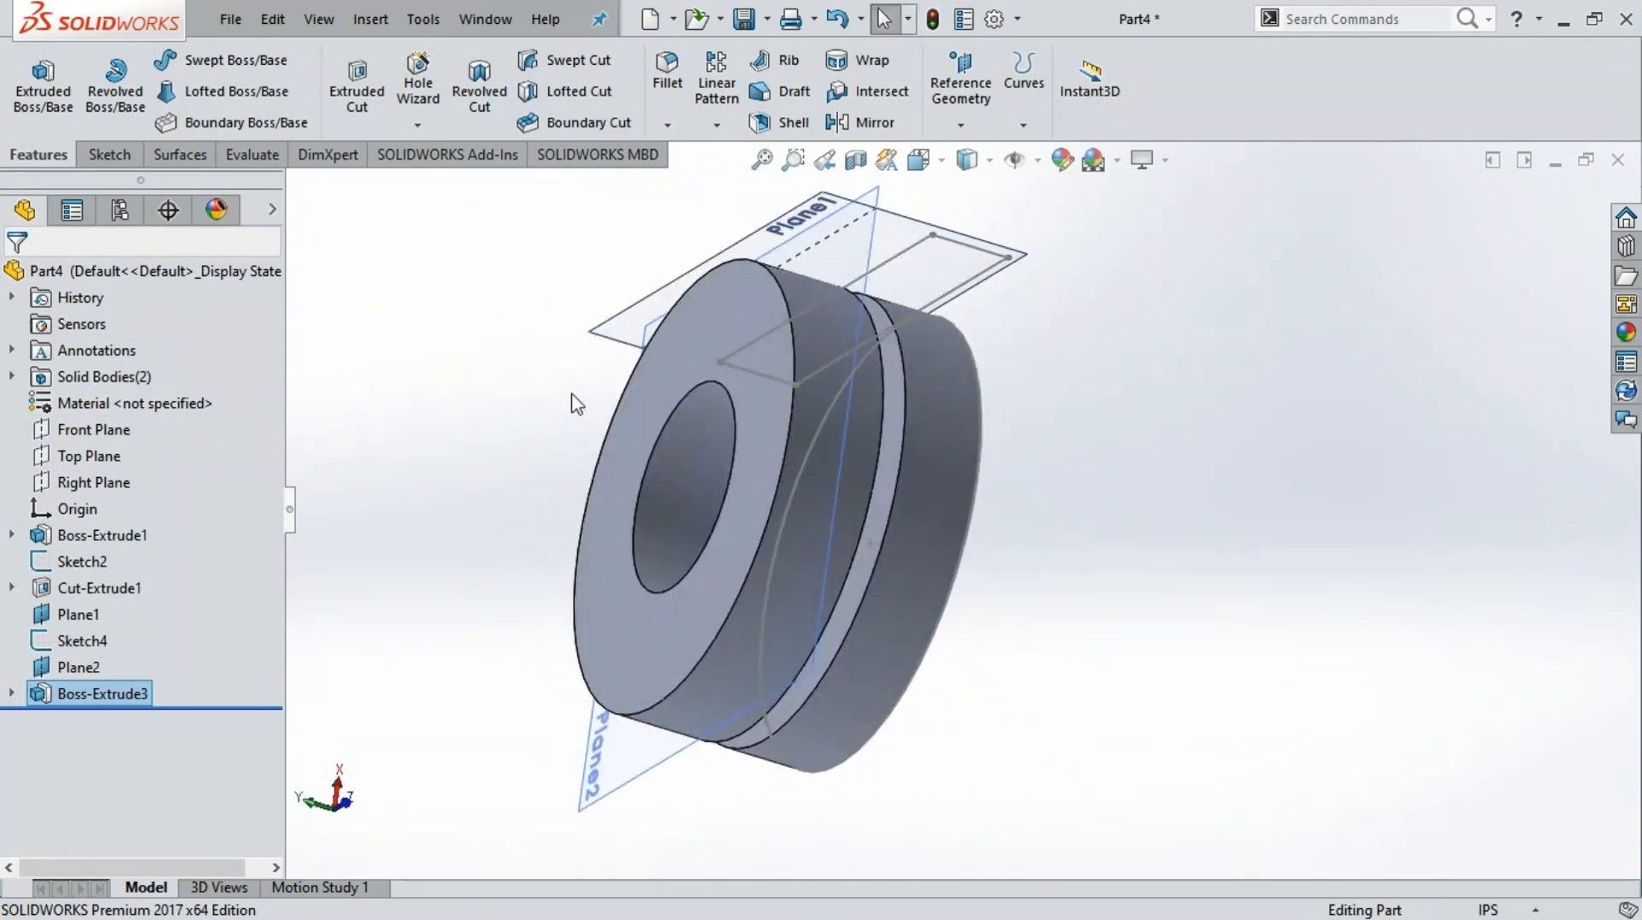
pyautogui.moveTo(1319, 605); pyautogui.dragTo(1434, 485, button='middle')
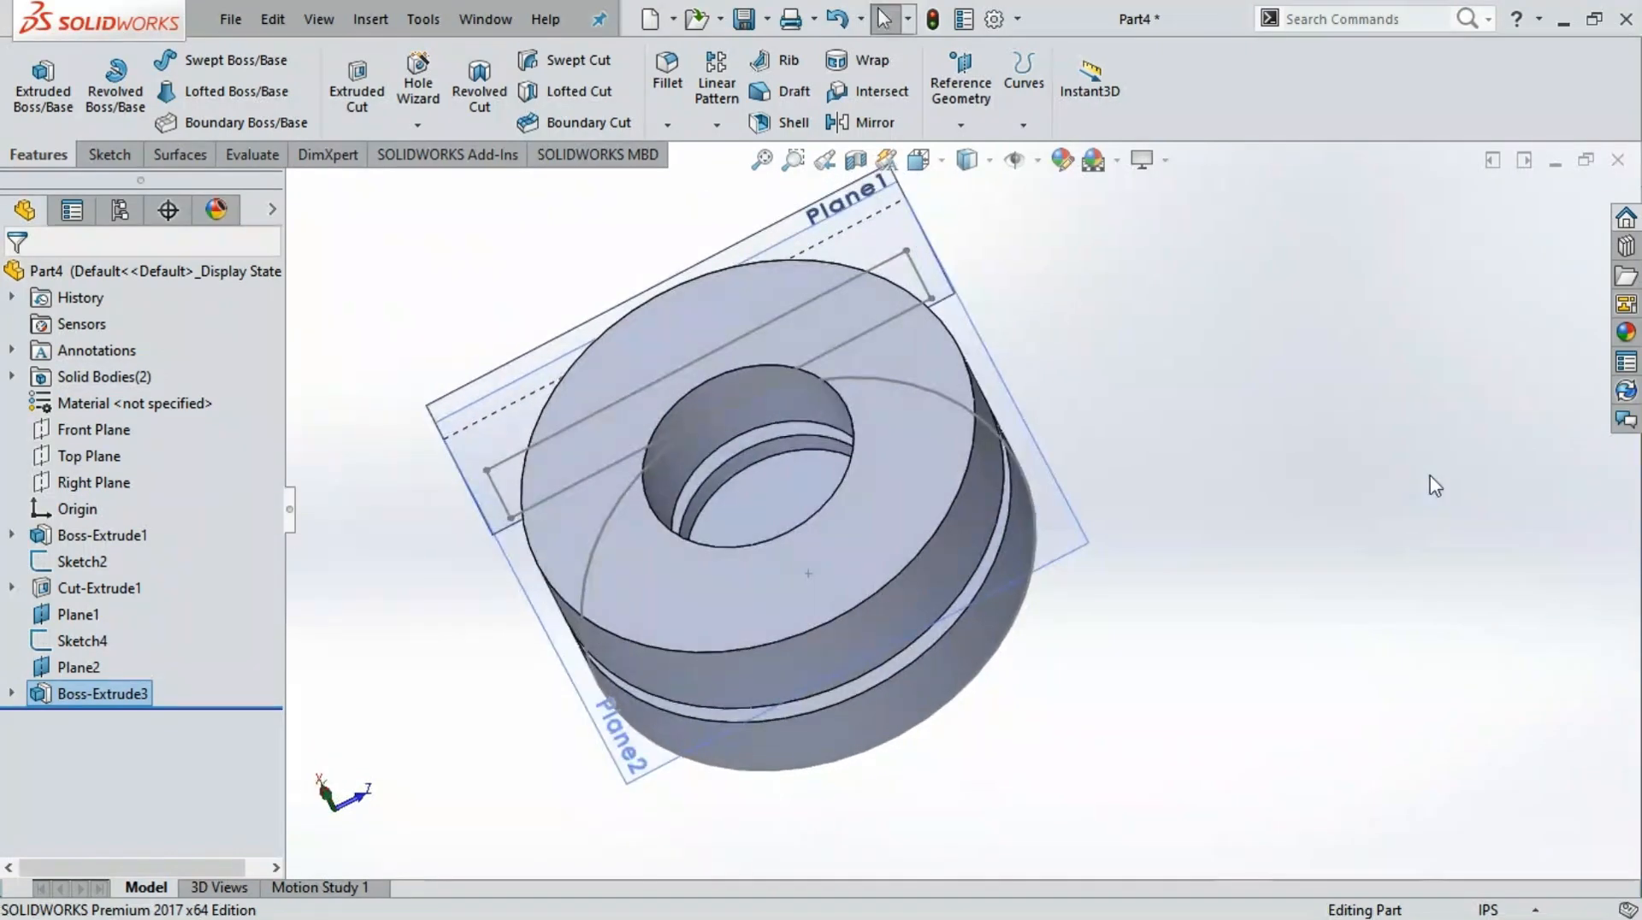
pyautogui.moveTo(485, 660); pyautogui.dragTo(576, 458, button='middle')
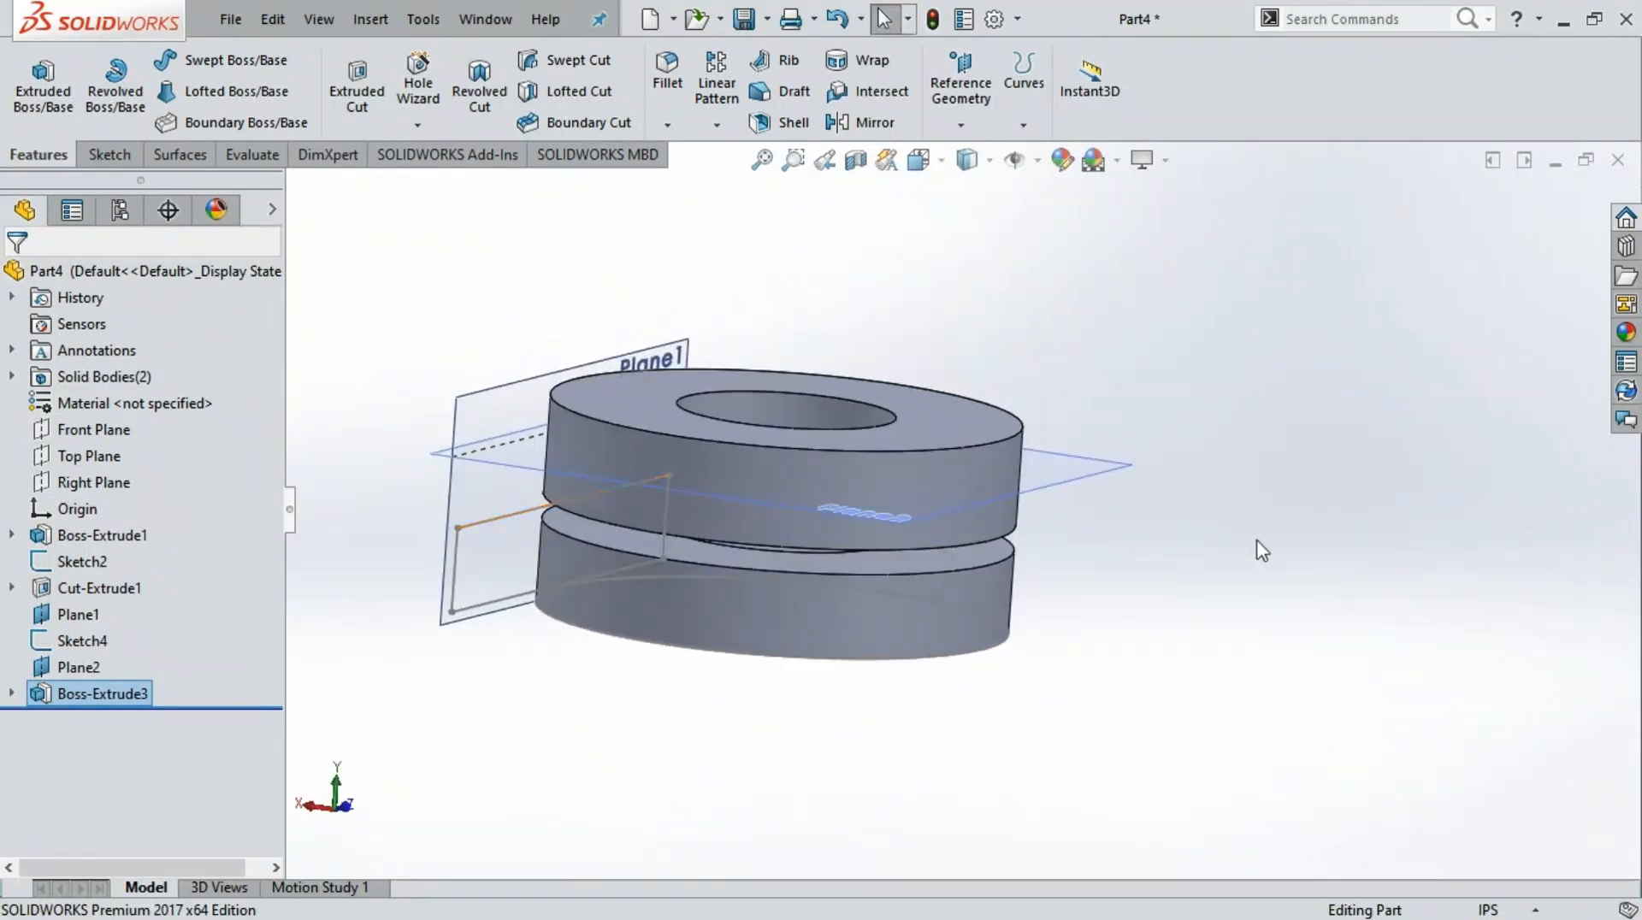
pyautogui.moveTo(1261, 550); pyautogui.dragTo(1189, 514, button='middle')
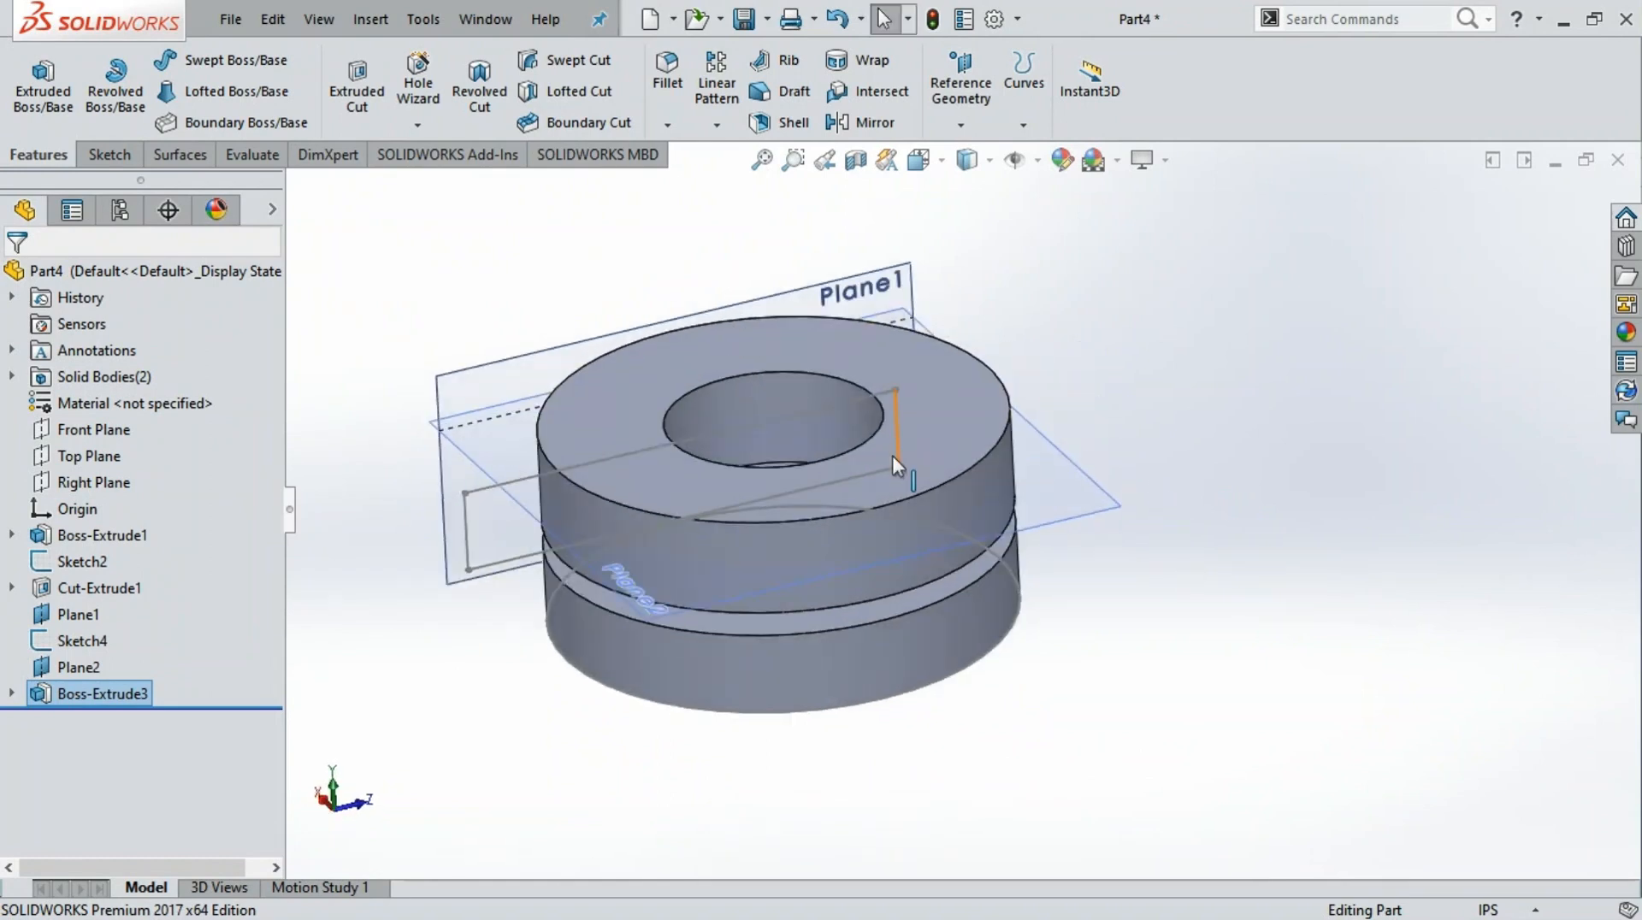
pyautogui.scroll(-3, 693, 312)
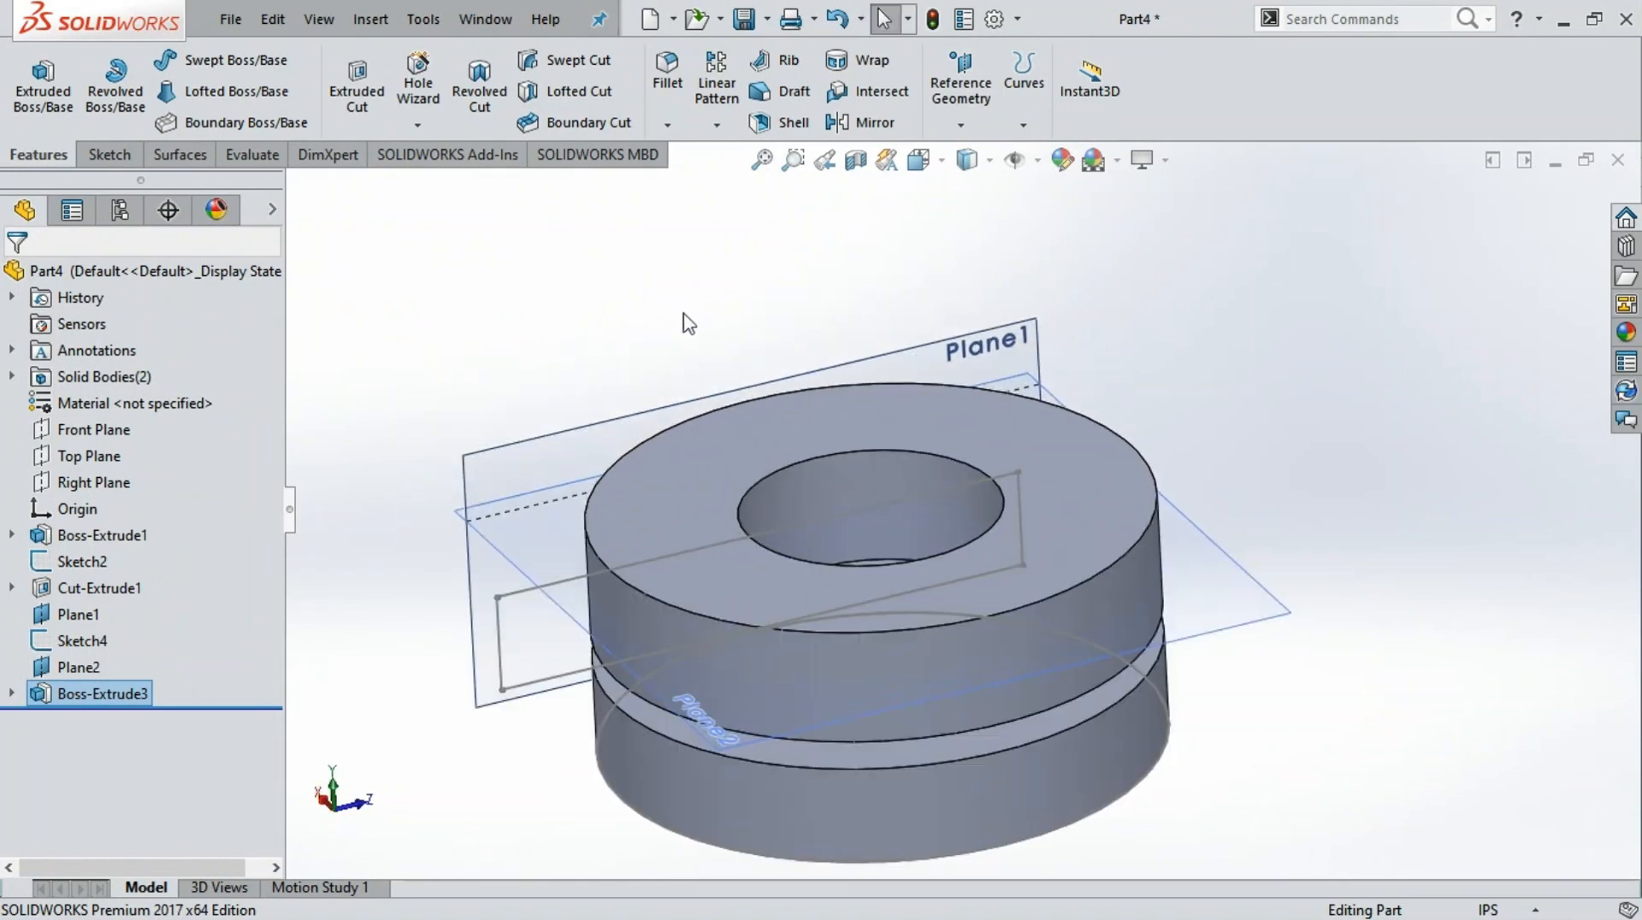
pyautogui.scroll(-1, 683, 315)
pyautogui.scroll(2, 812, 494)
pyautogui.moveTo(1225, 490); pyautogui.dragTo(489, 606, button='middle')
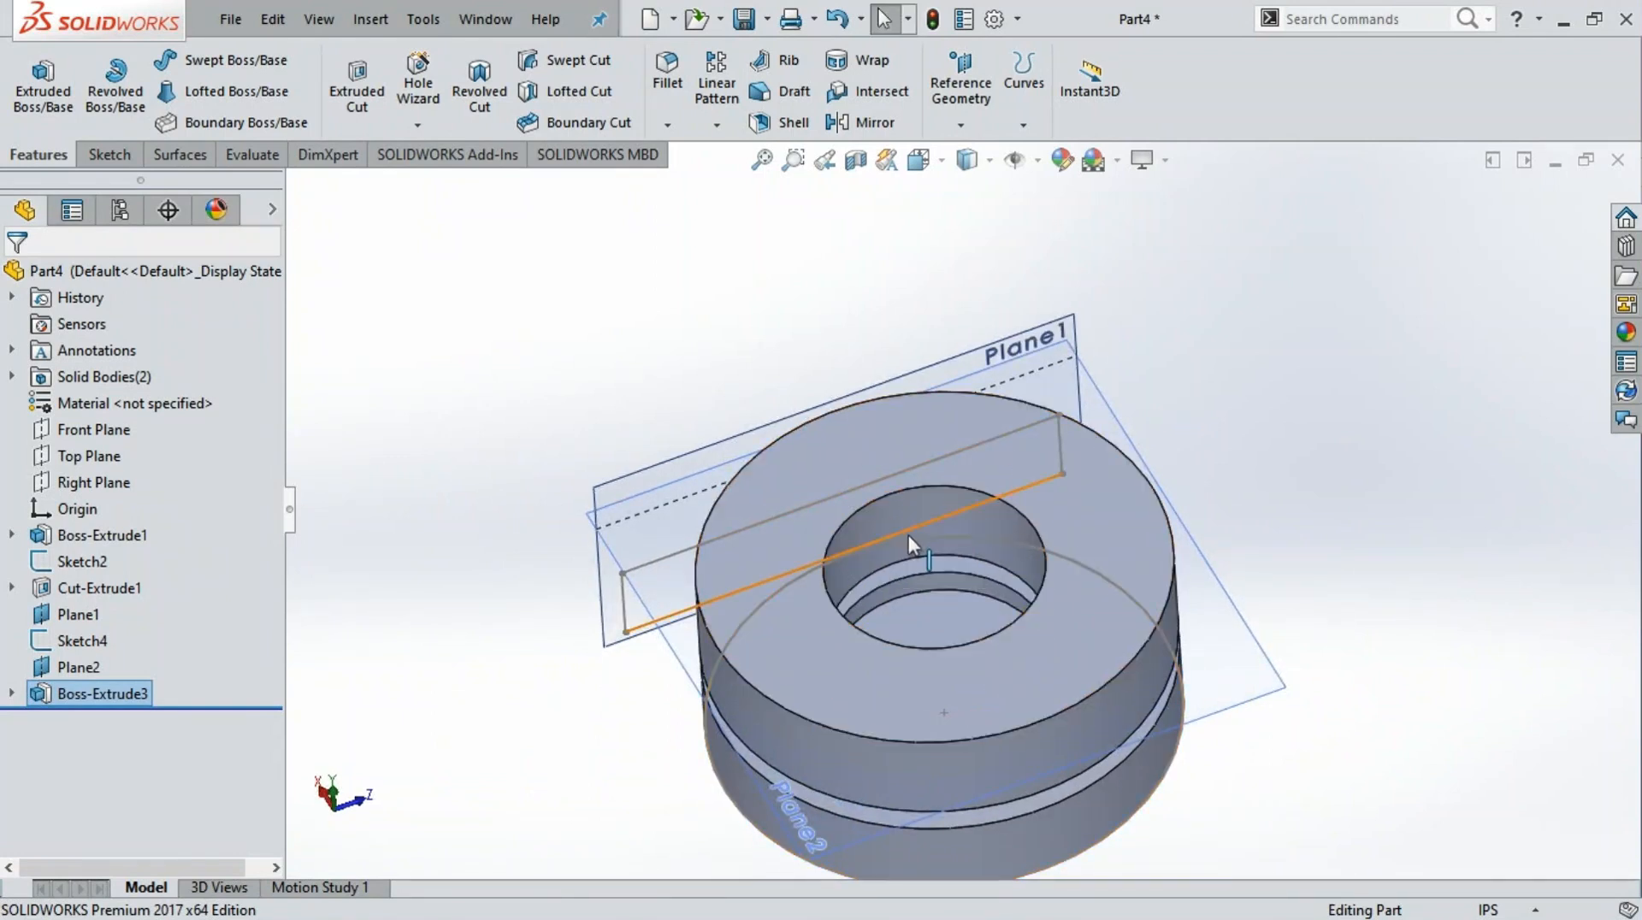
# Review the ring's Mid Plane extrusion settings and close them
pyautogui.click(133, 703)
pyautogui.click(132, 697)
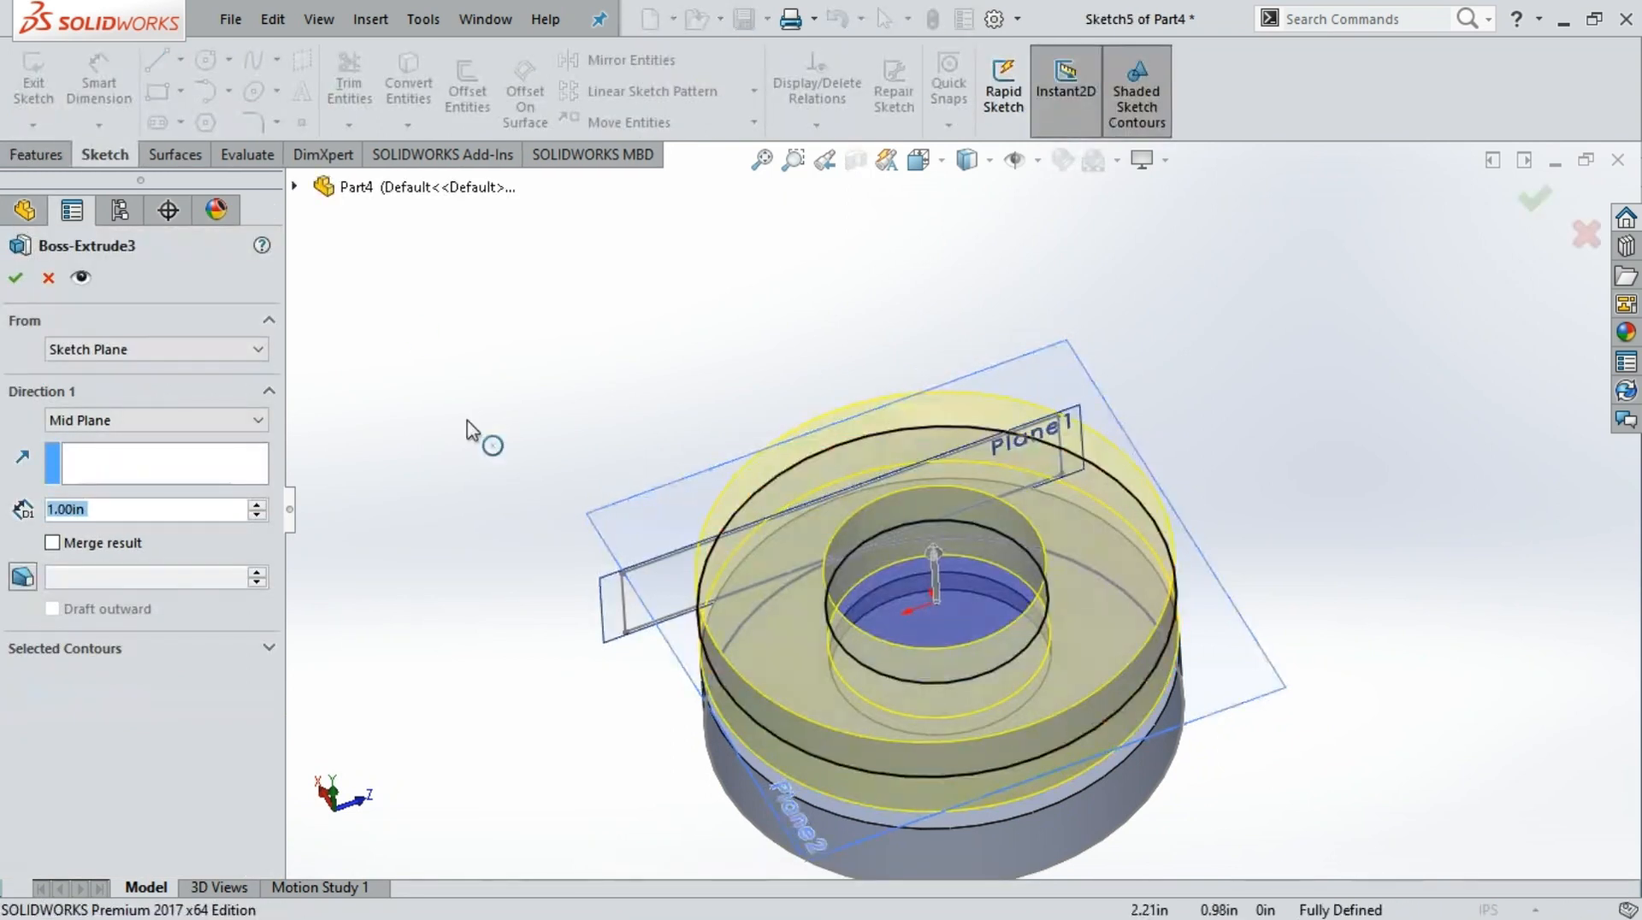
pyautogui.click(17, 278)
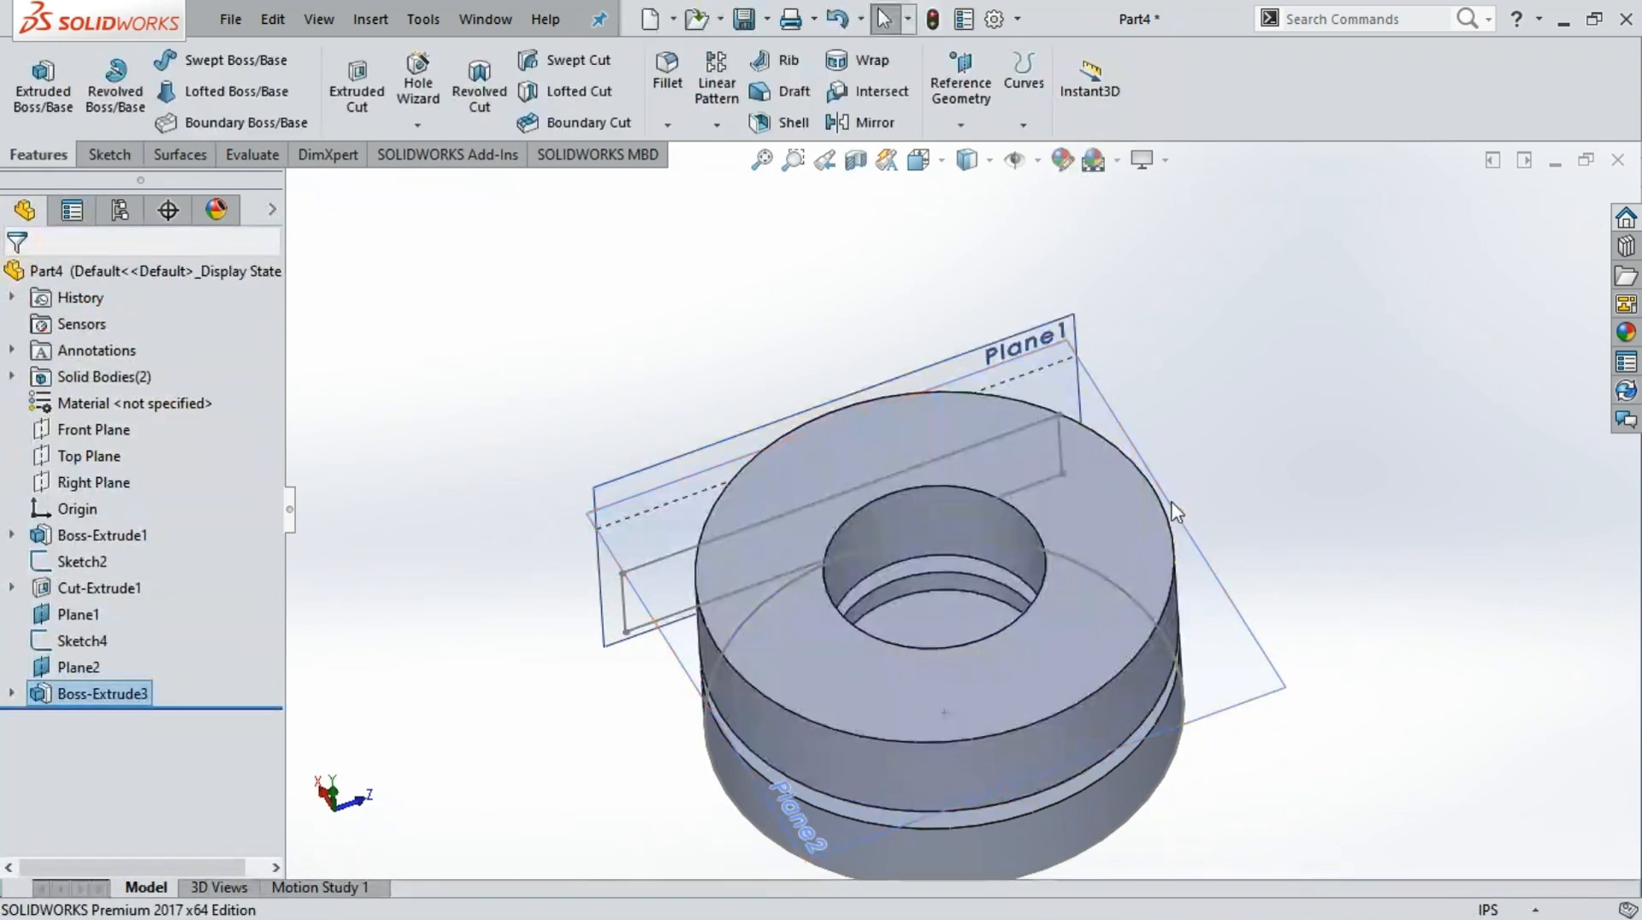
# Inspect the ring and the disc from the side, from below and from above, and bring up the sketch tools
pyautogui.scroll(-5, 1101, 659)
pyautogui.scroll(5, 1101, 637)
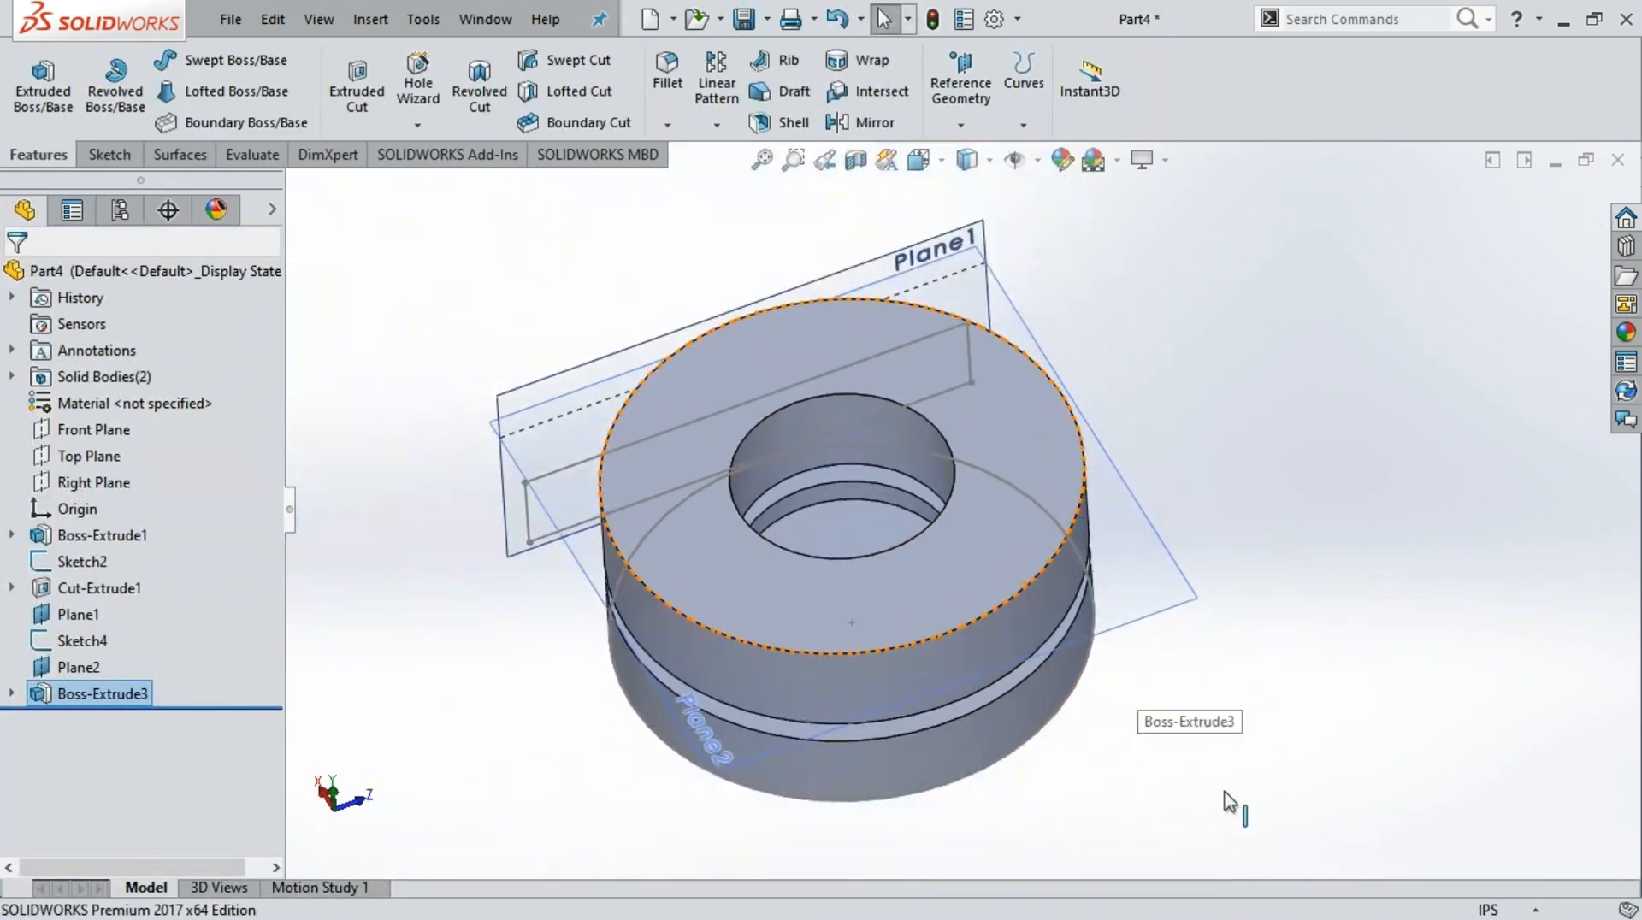
pyautogui.moveTo(1274, 736); pyautogui.dragTo(1466, 550, button='middle')
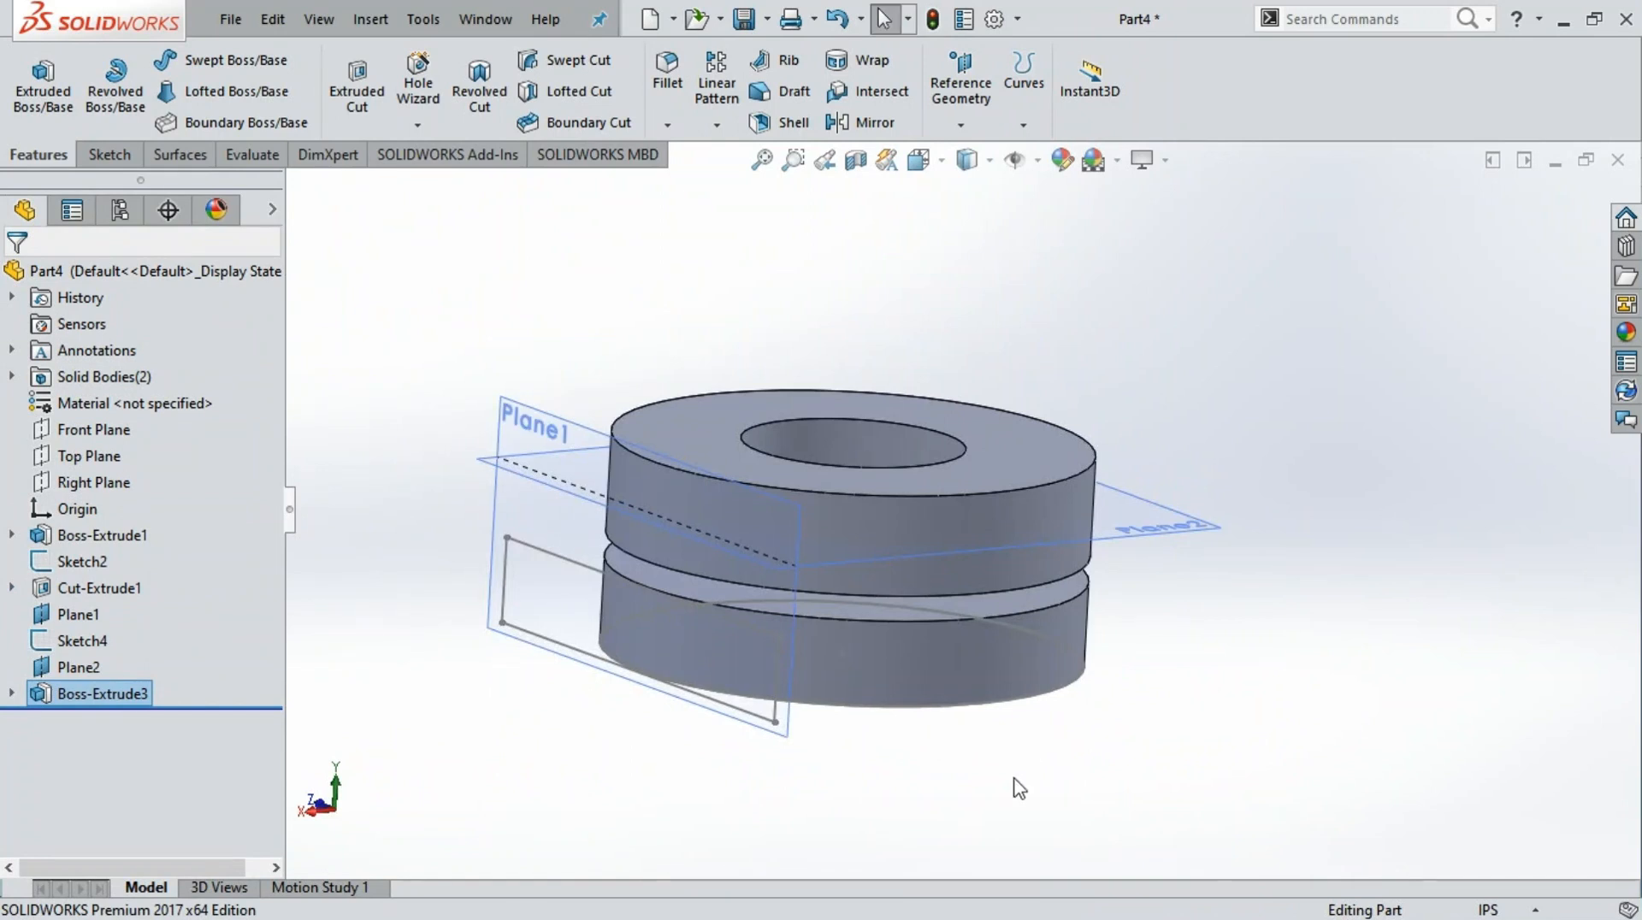
pyautogui.moveTo(1019, 790); pyautogui.dragTo(1250, 703, button='middle')
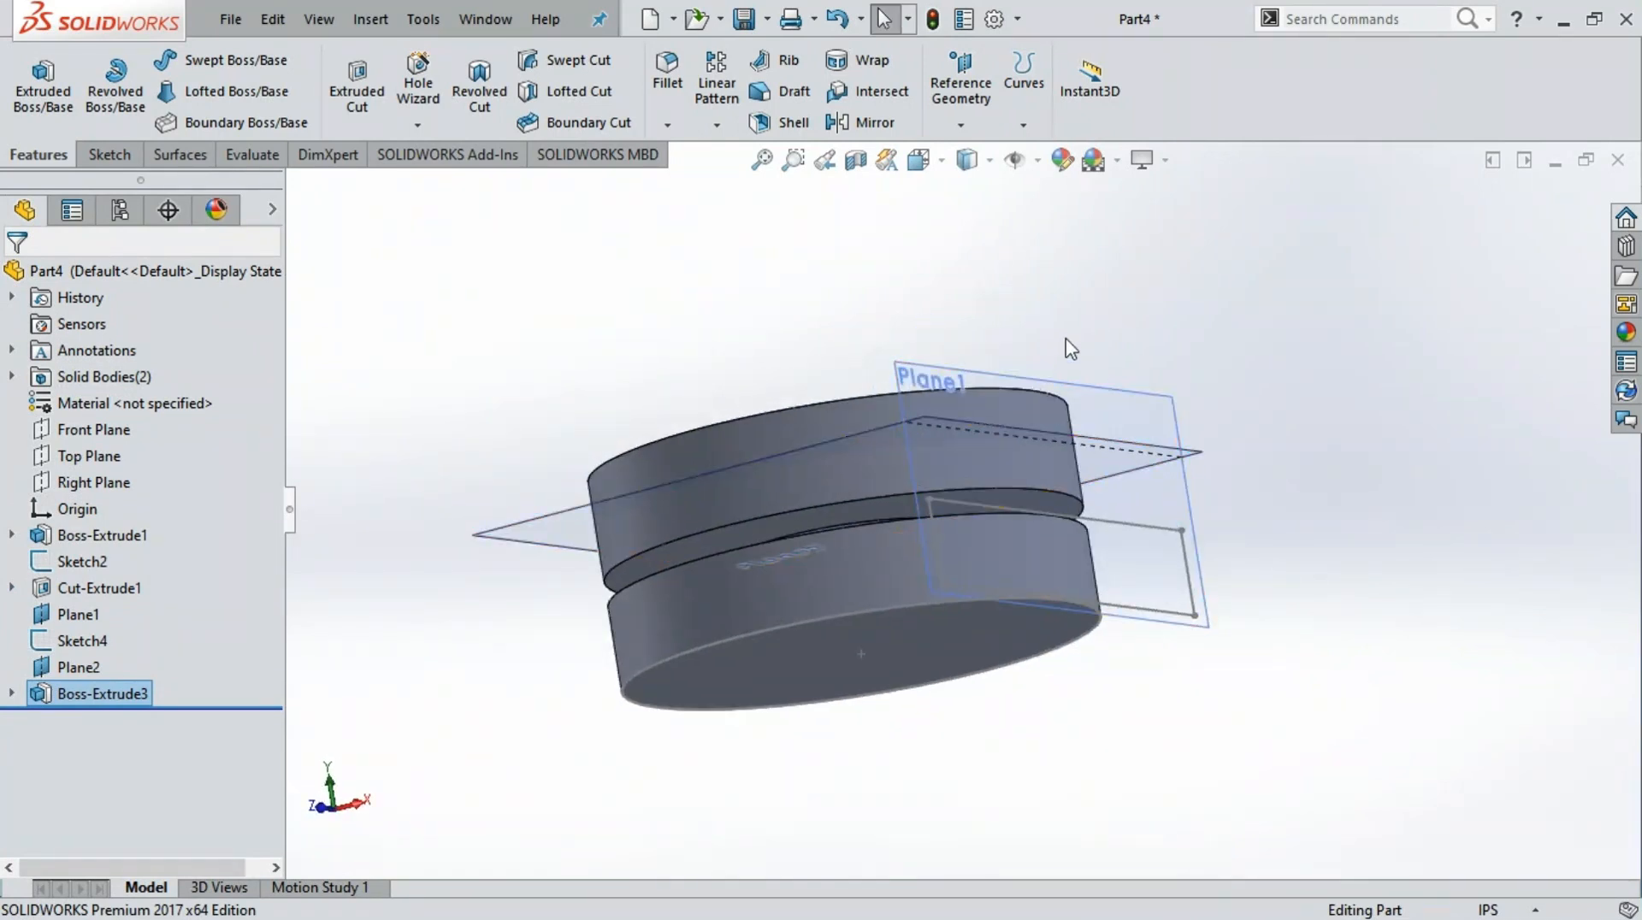
pyautogui.moveTo(1069, 347); pyautogui.dragTo(849, 516, button='middle')
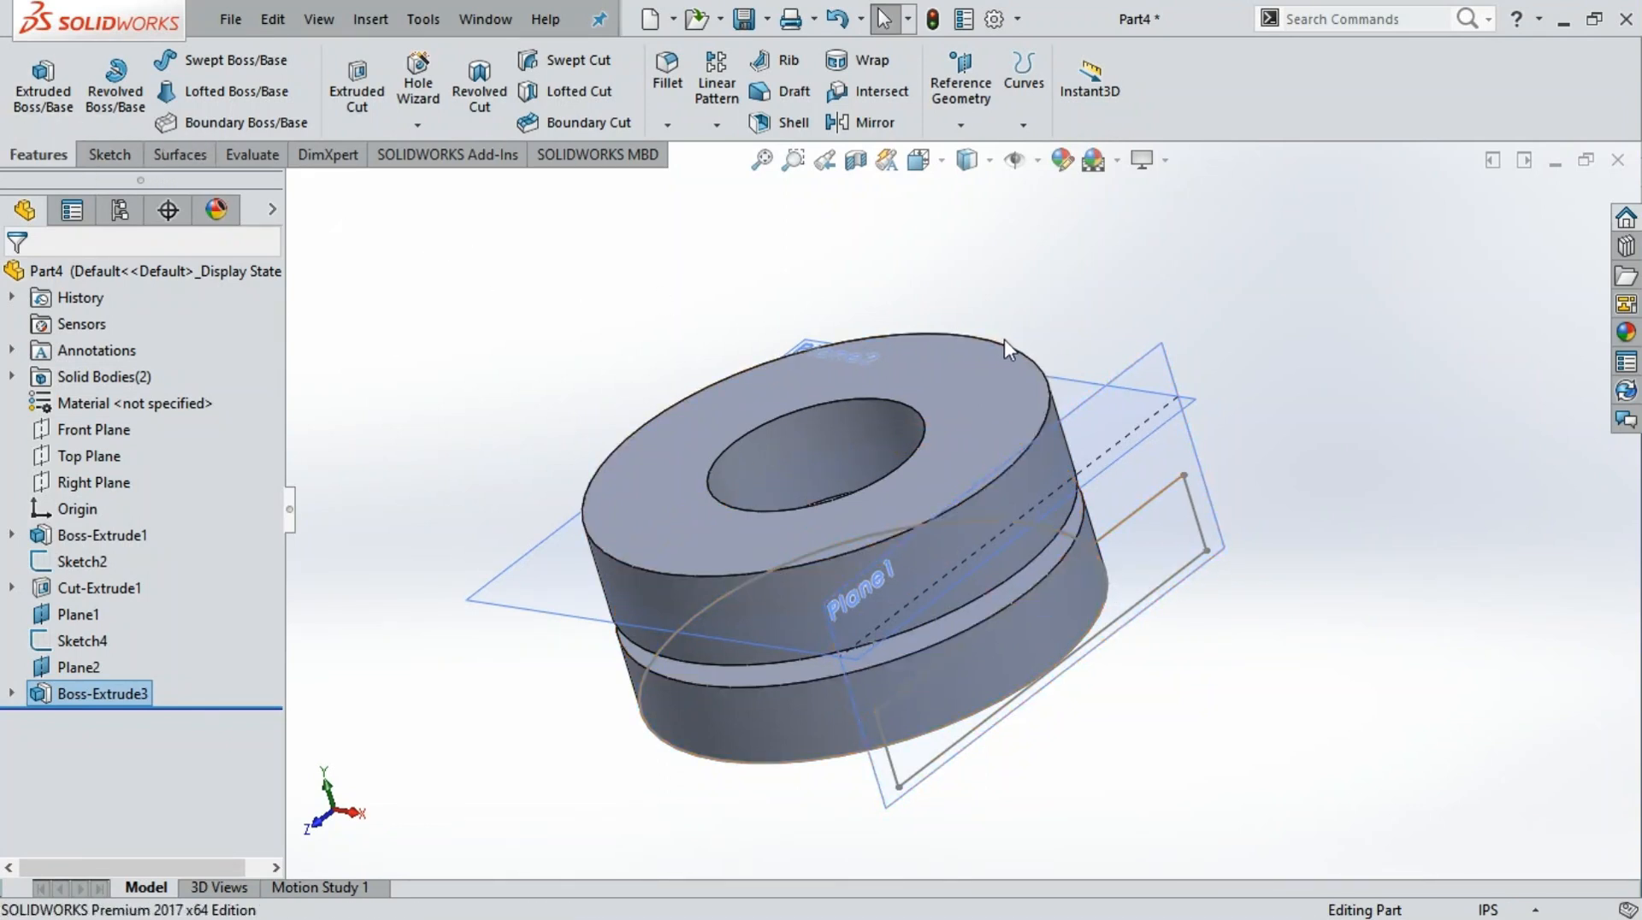
pyautogui.click(111, 154)
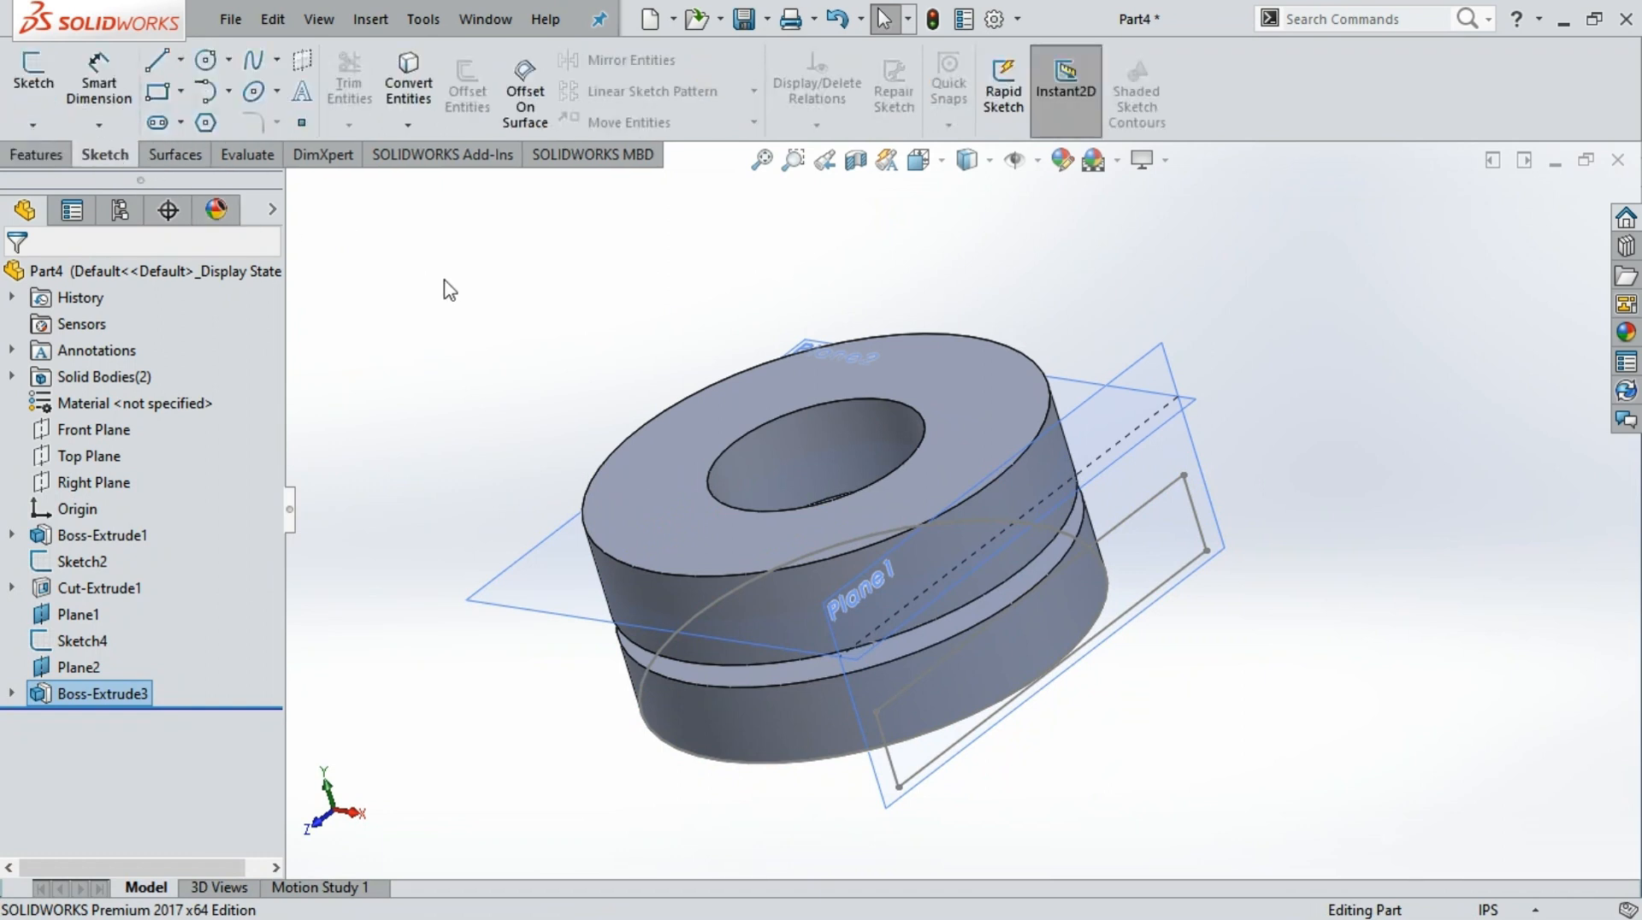